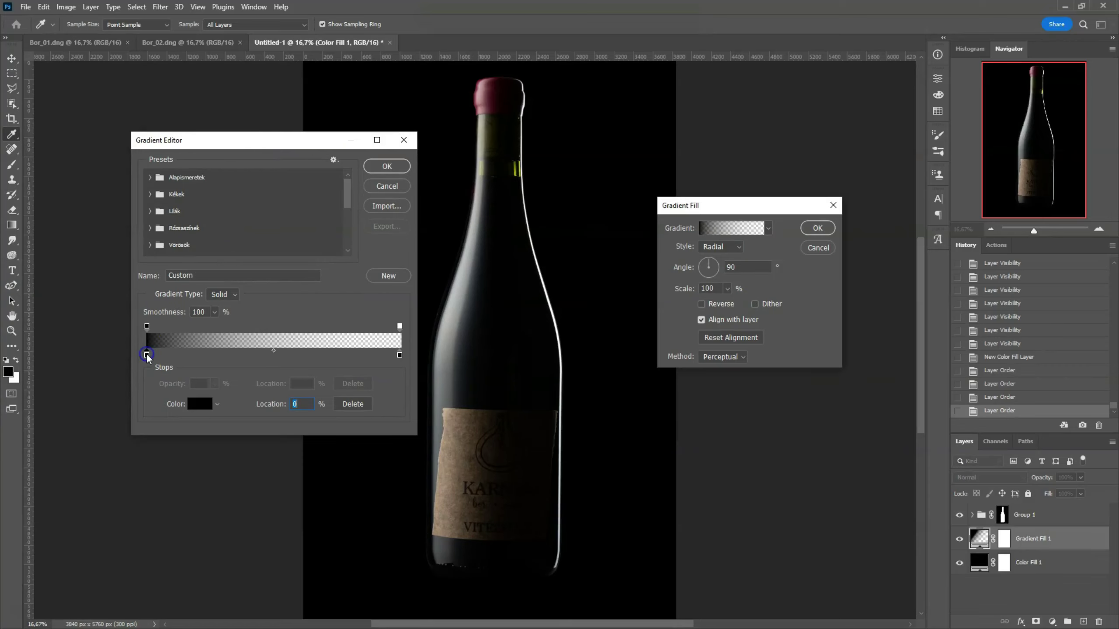
Open the Color Picker for the gradient's dark left colour stop
click(204, 404)
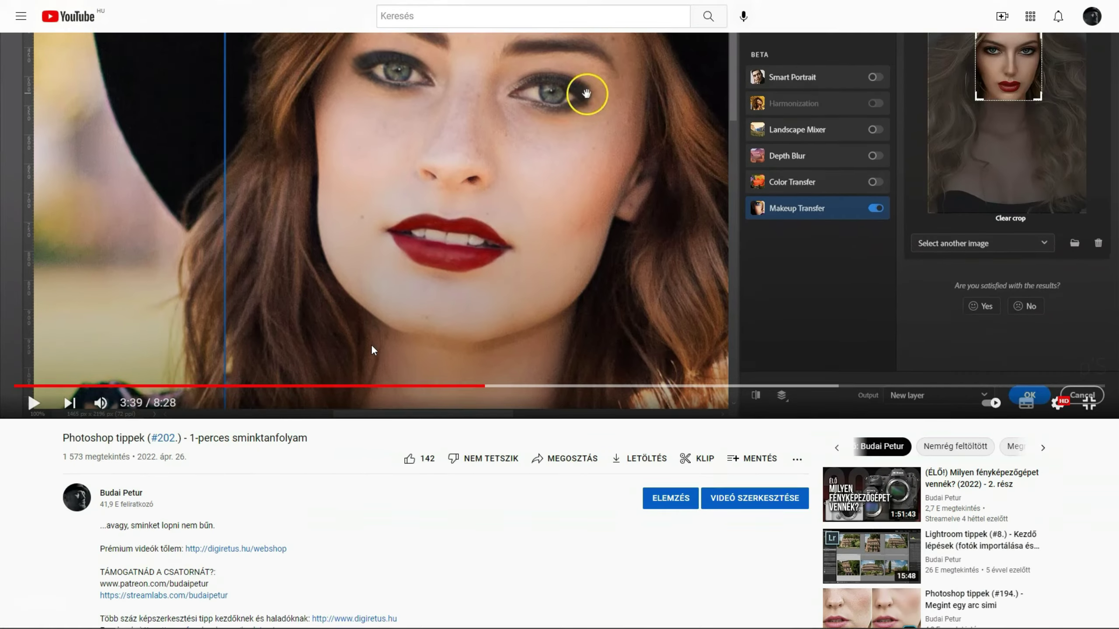
Follow the digiretus.hu/webshop link from the description and browse the Photoshop course products
scroll(373, 351, down, 3)
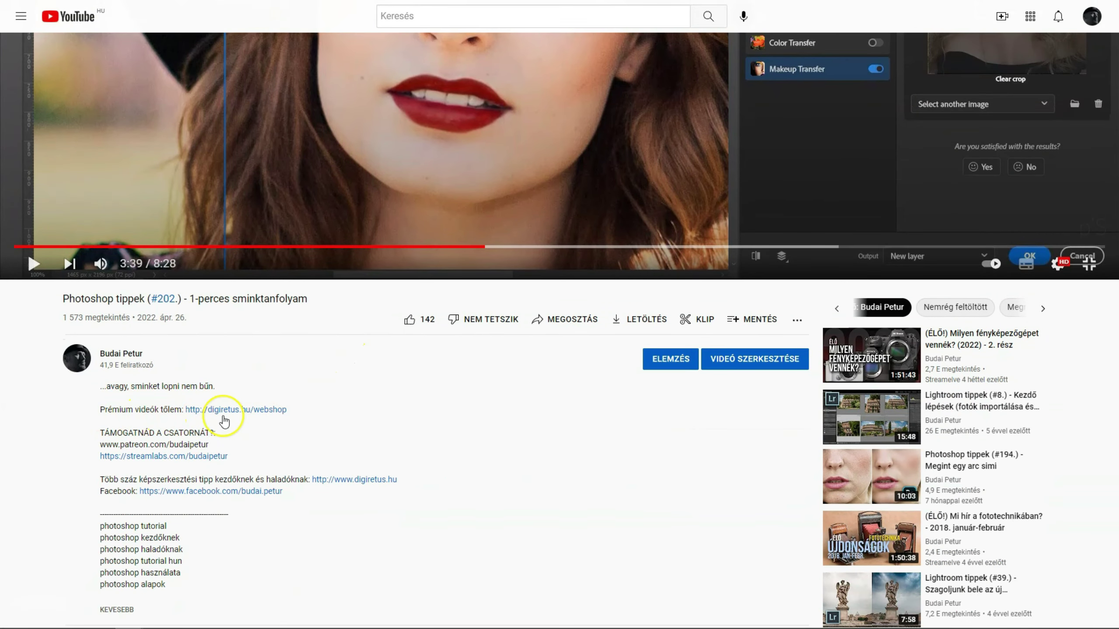
click(280, 411)
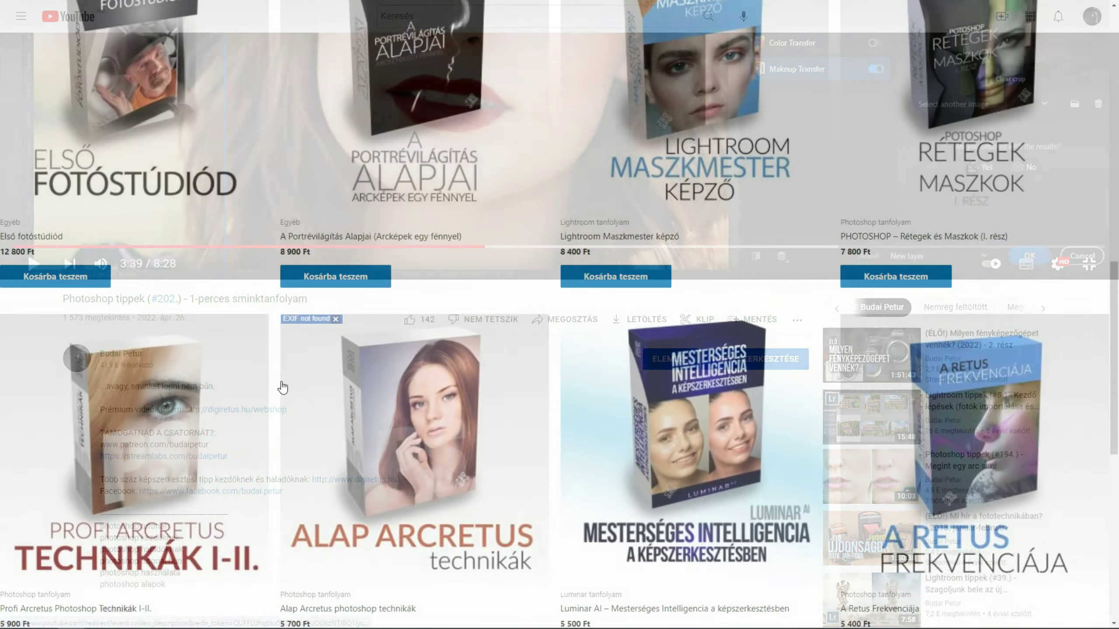
scroll(281, 386, down, 10)
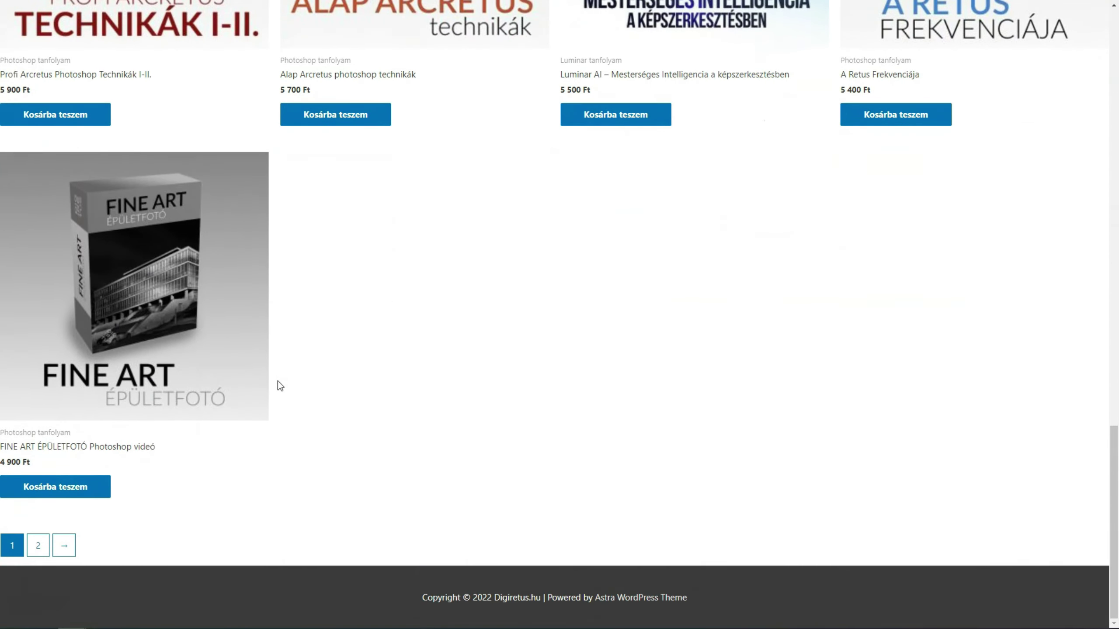
click(333, 307)
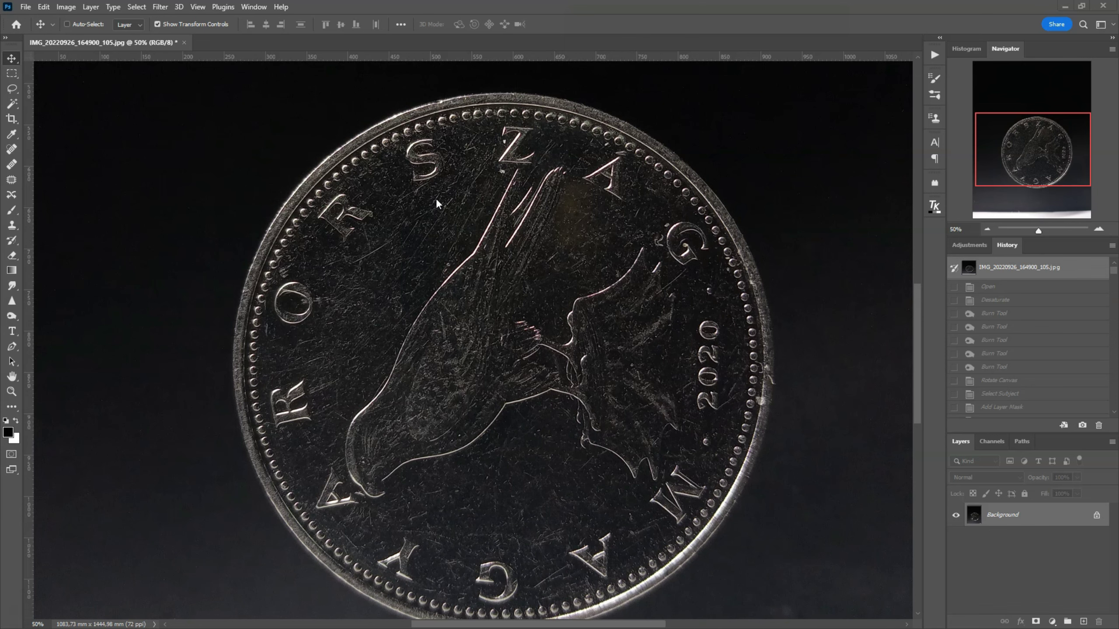
Isolate the falcon coin using Select Subject and a layer mask
scroll(437, 201, down, 1)
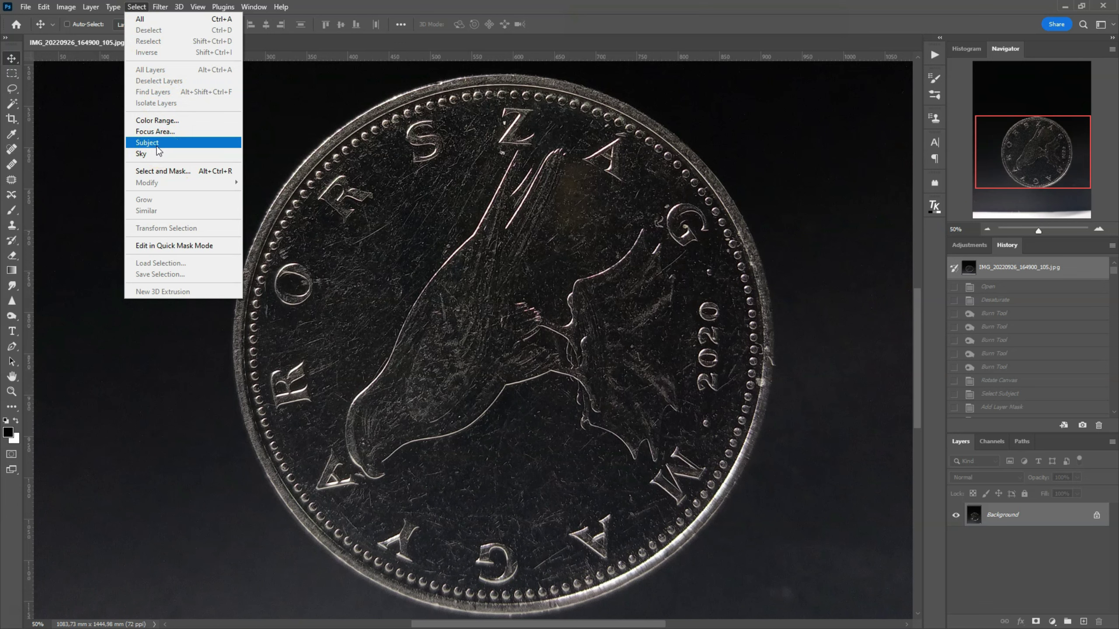
click(157, 146)
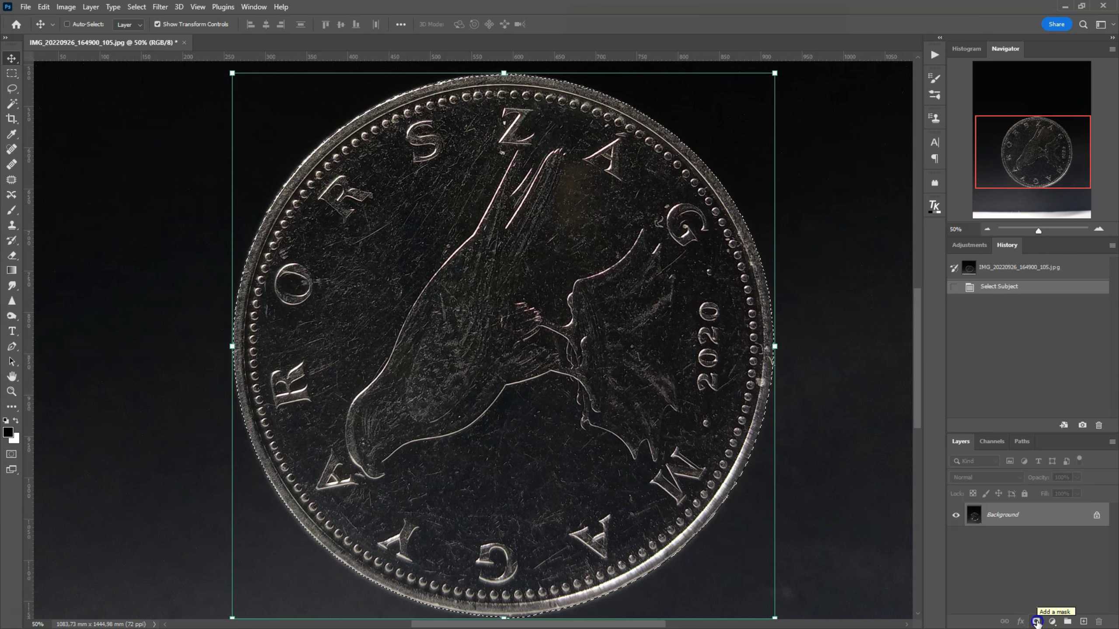
click(1037, 621)
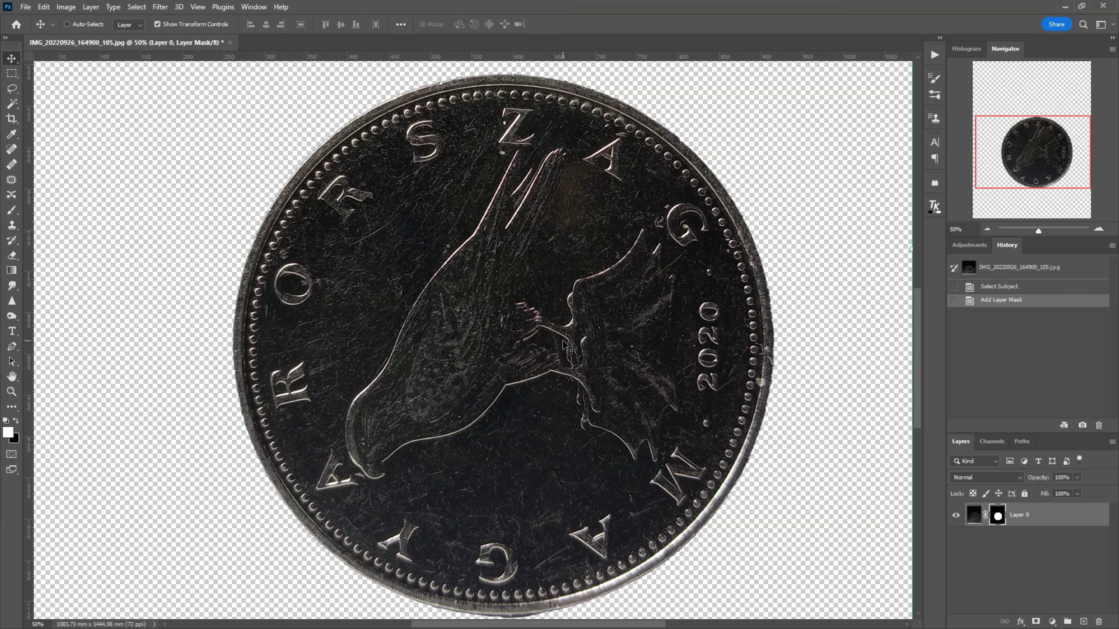
click(66, 7)
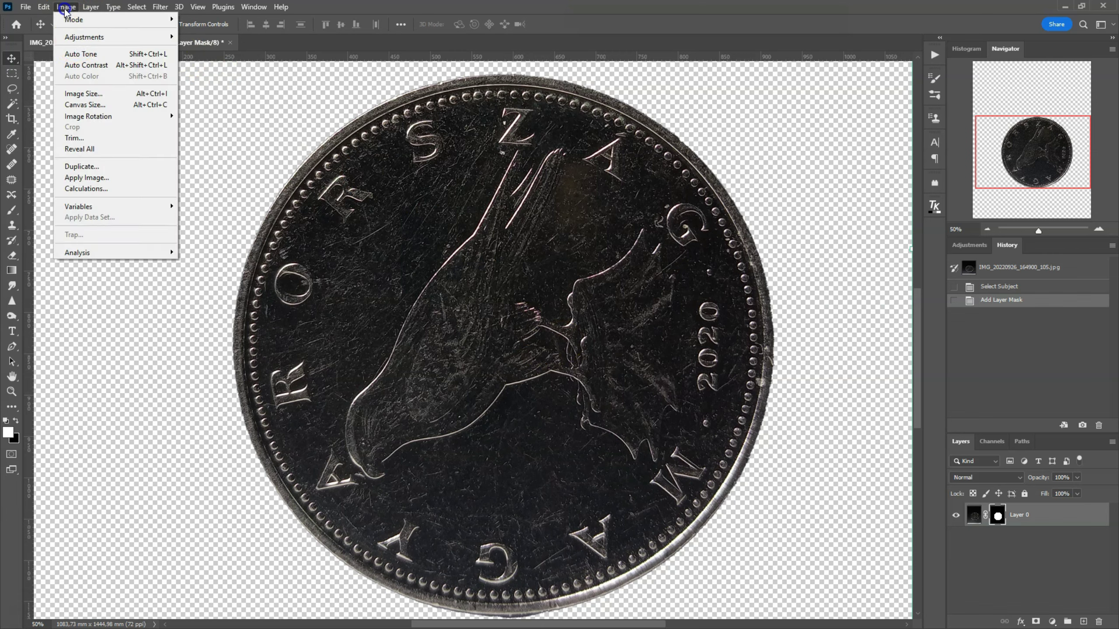
mouse_move(88, 116)
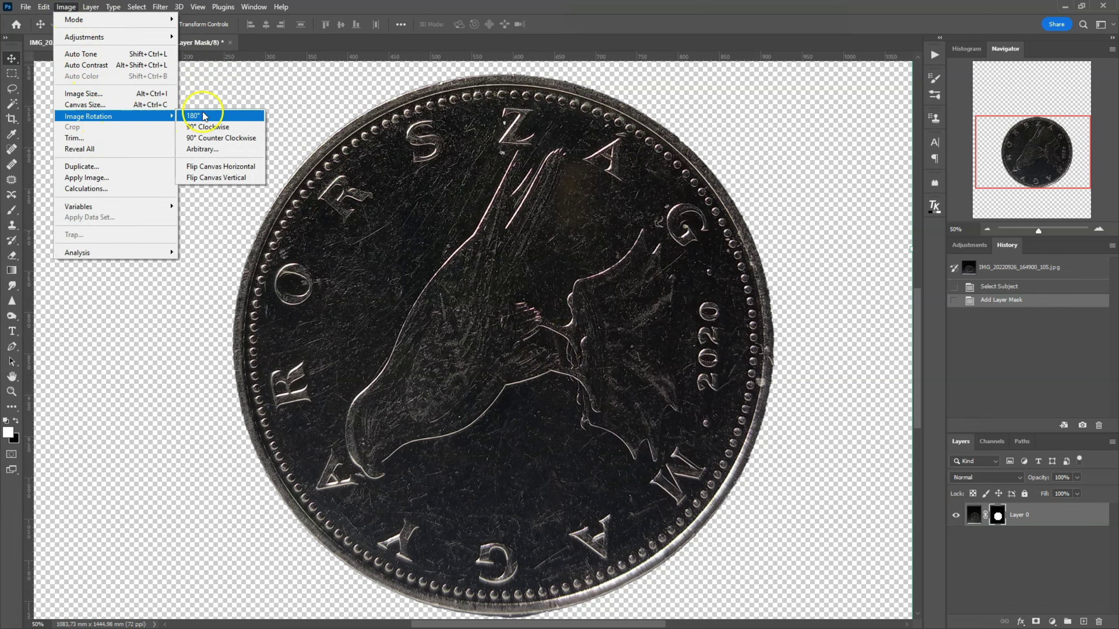
Rotate the canvas 180° so the falcon is upright, then desaturate the coin layer
click(197, 115)
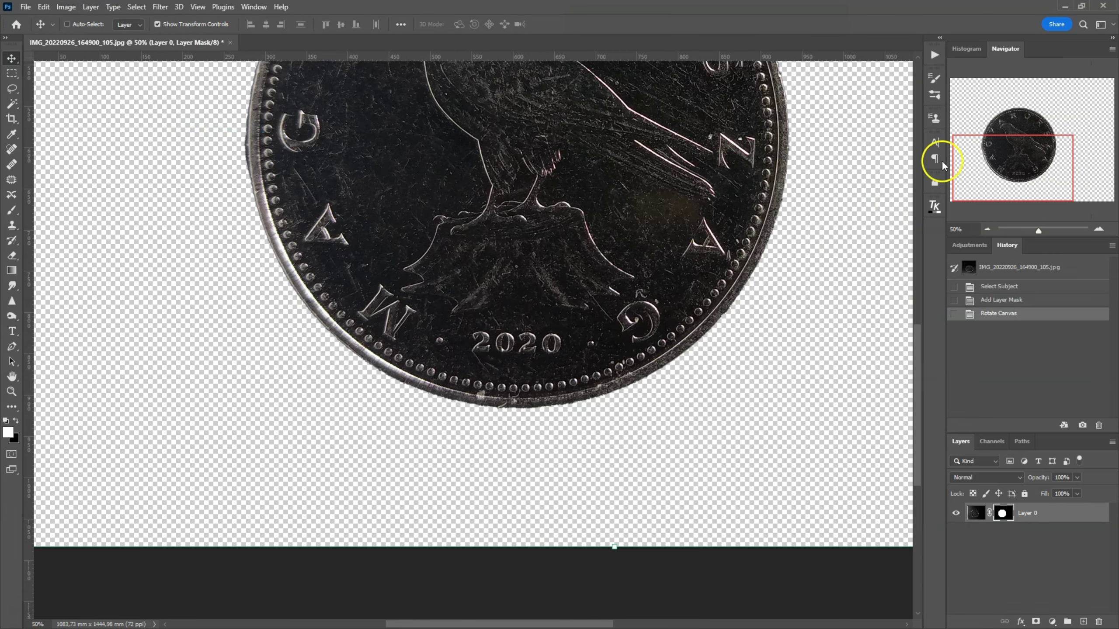
drag(967, 159, 979, 134)
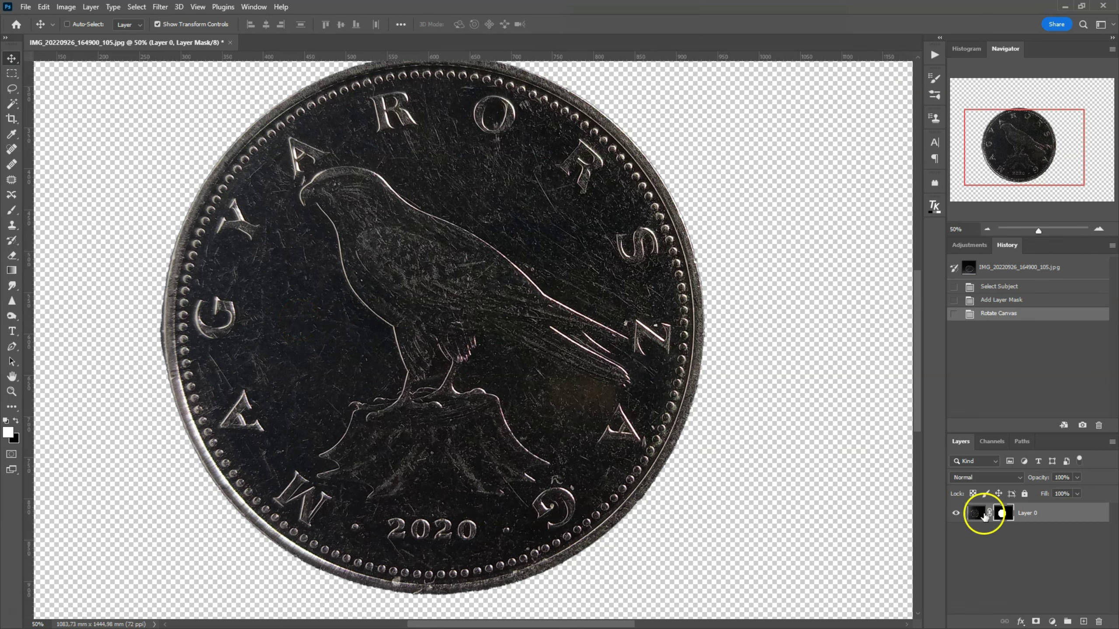
click(975, 514)
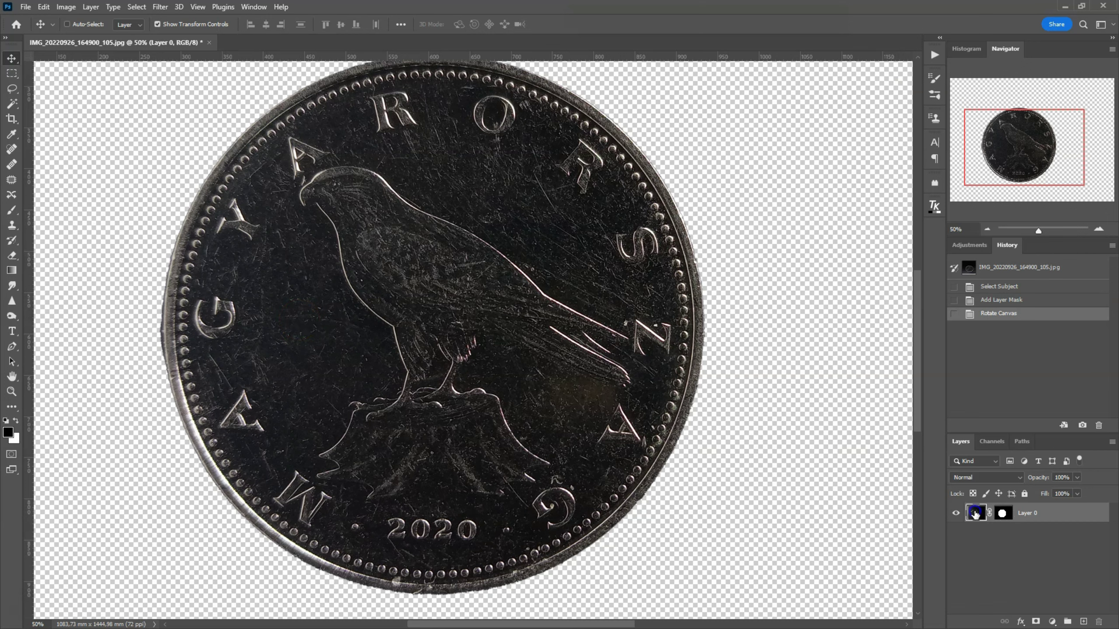
click(66, 6)
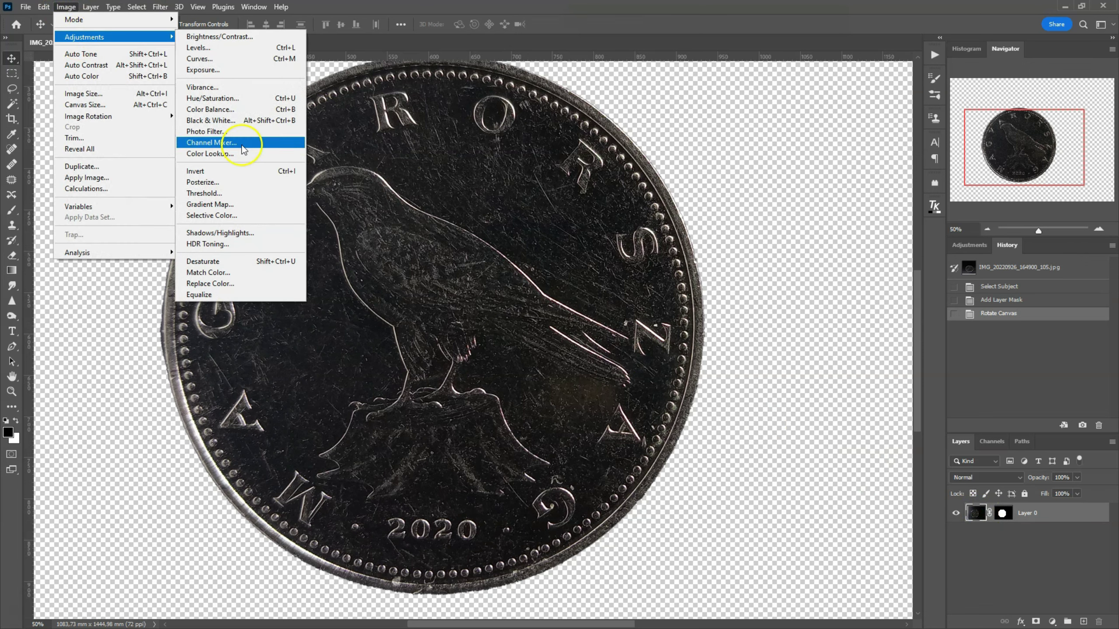
mouse_move(84, 37)
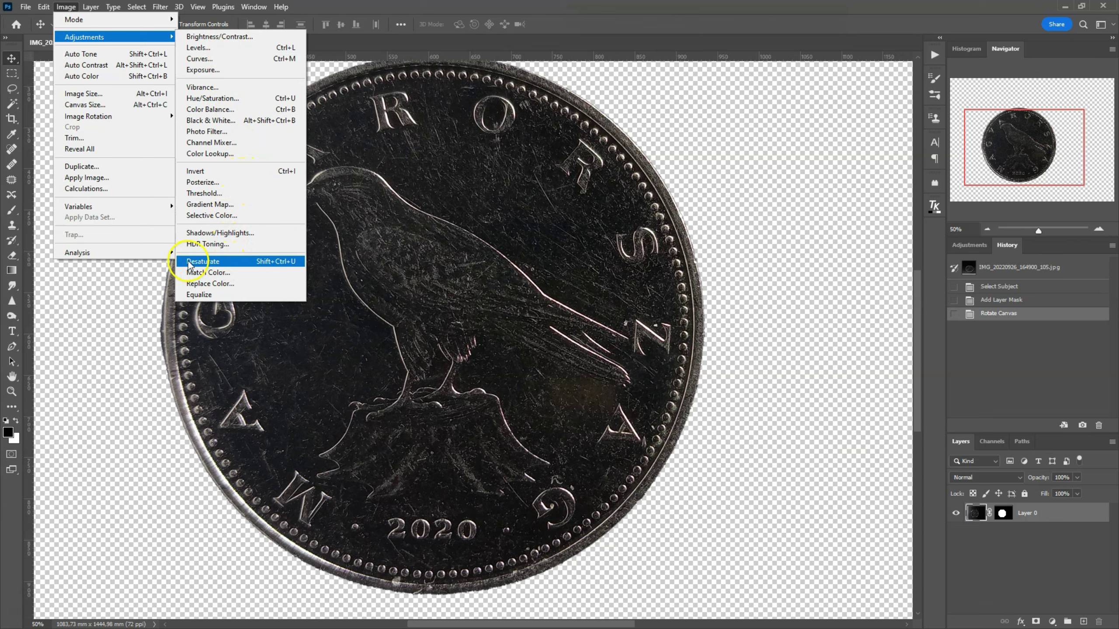
click(202, 262)
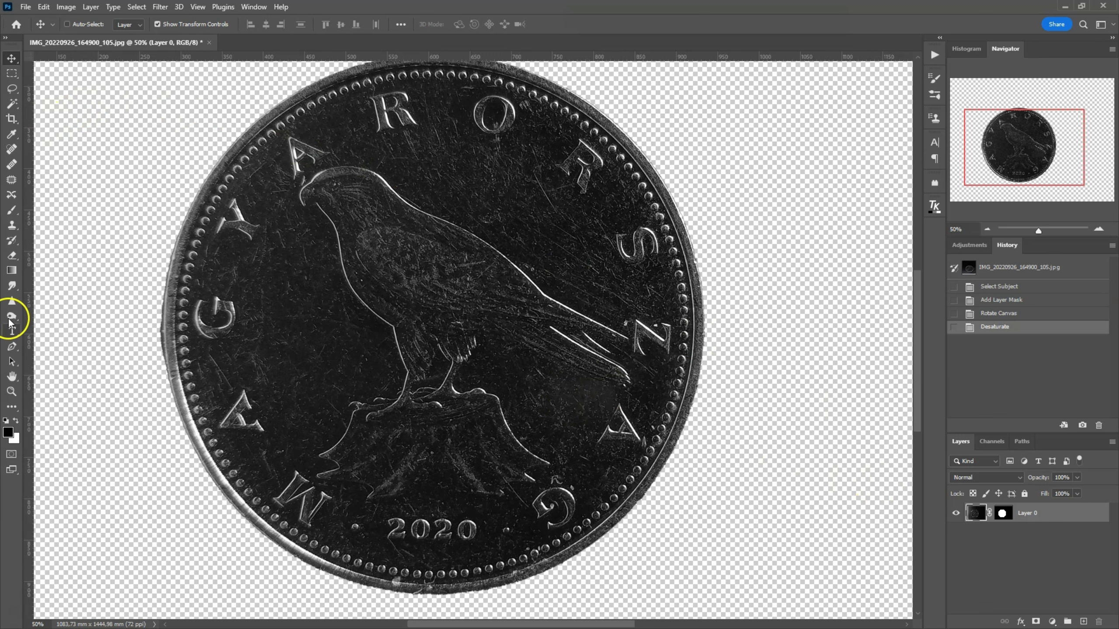
Set the Burn Tool to Shadows range with 25% exposure
drag(9, 322, 62, 330)
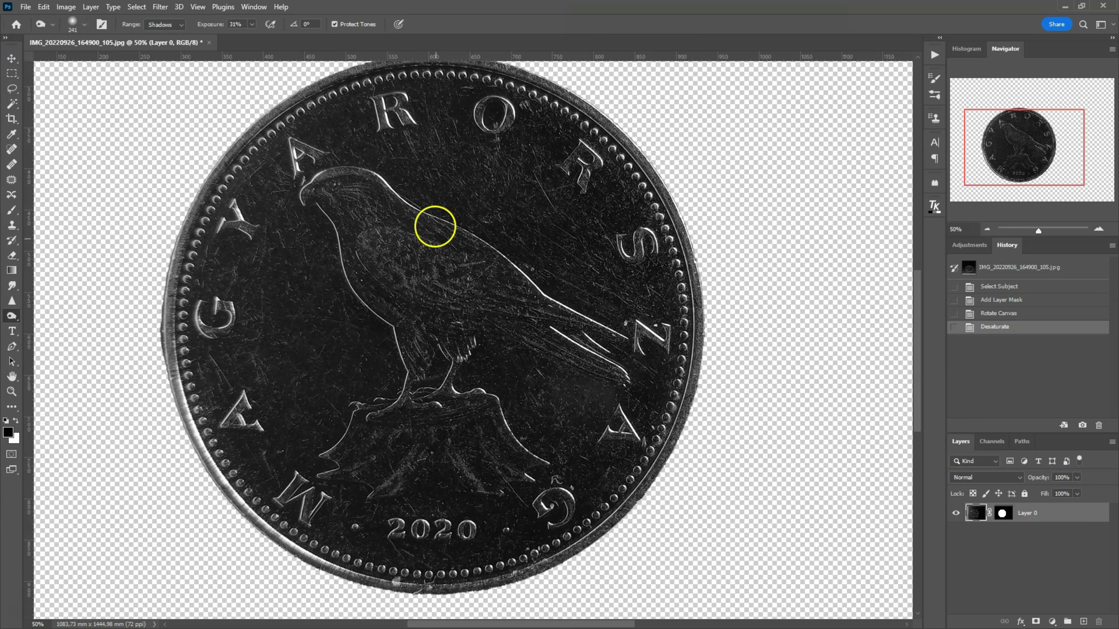
click(255, 24)
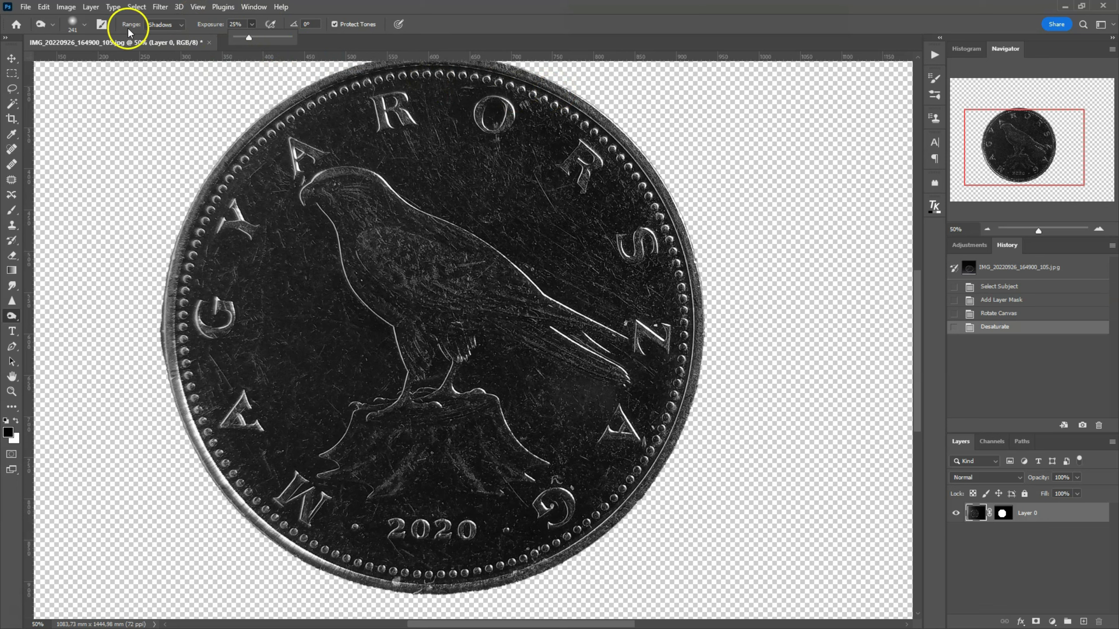
click(163, 25)
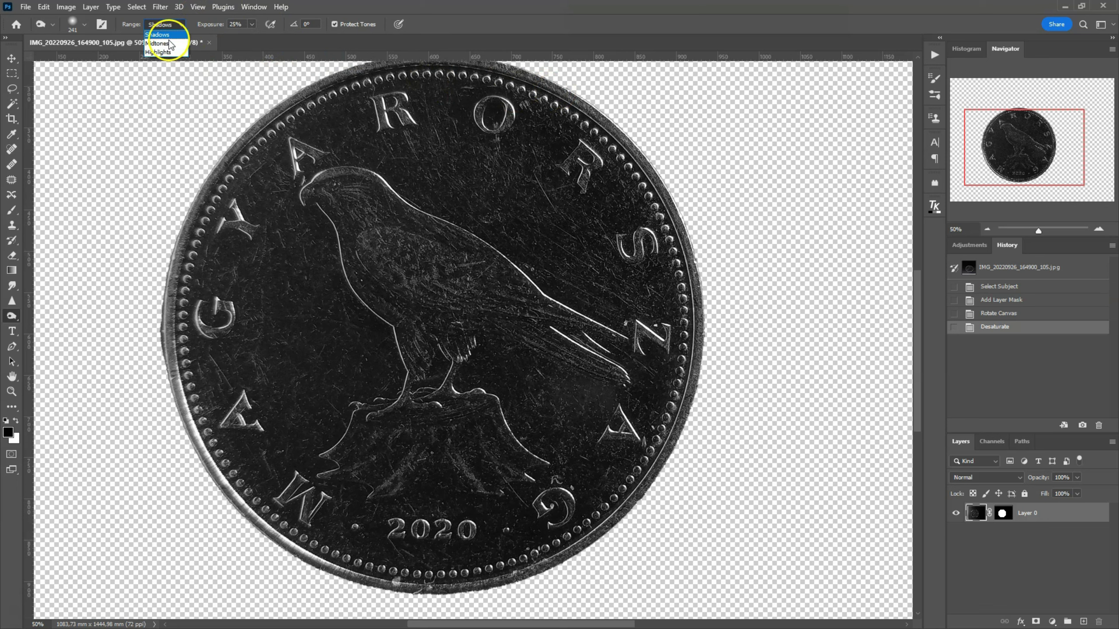
click(167, 35)
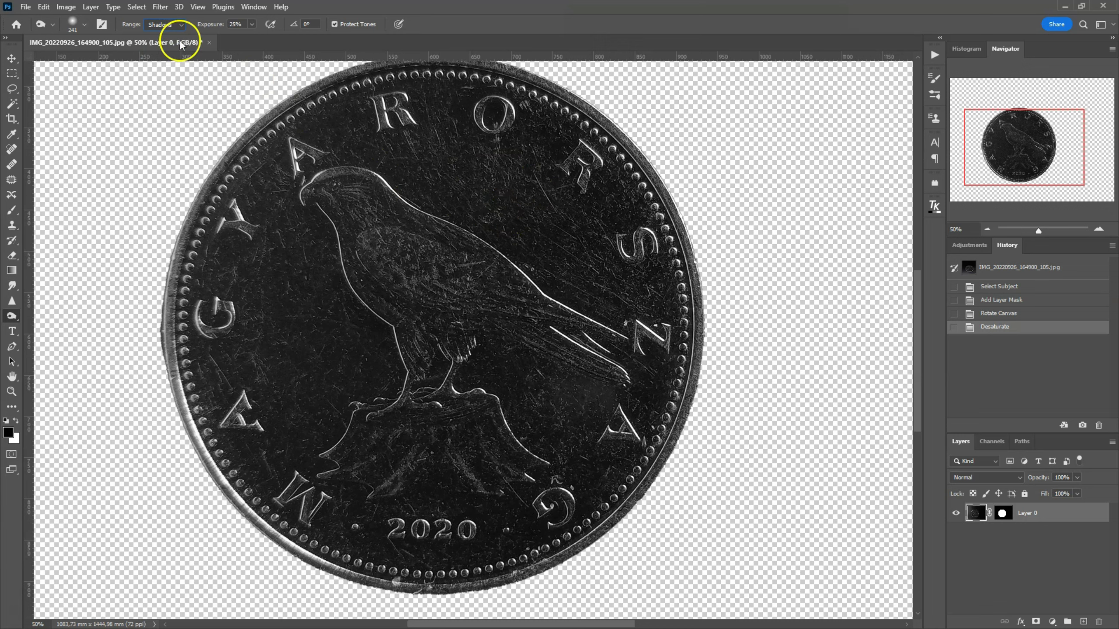
Burn the shadows around the falcon's feet and rock, then add a new layer beneath the coin
click(597, 396)
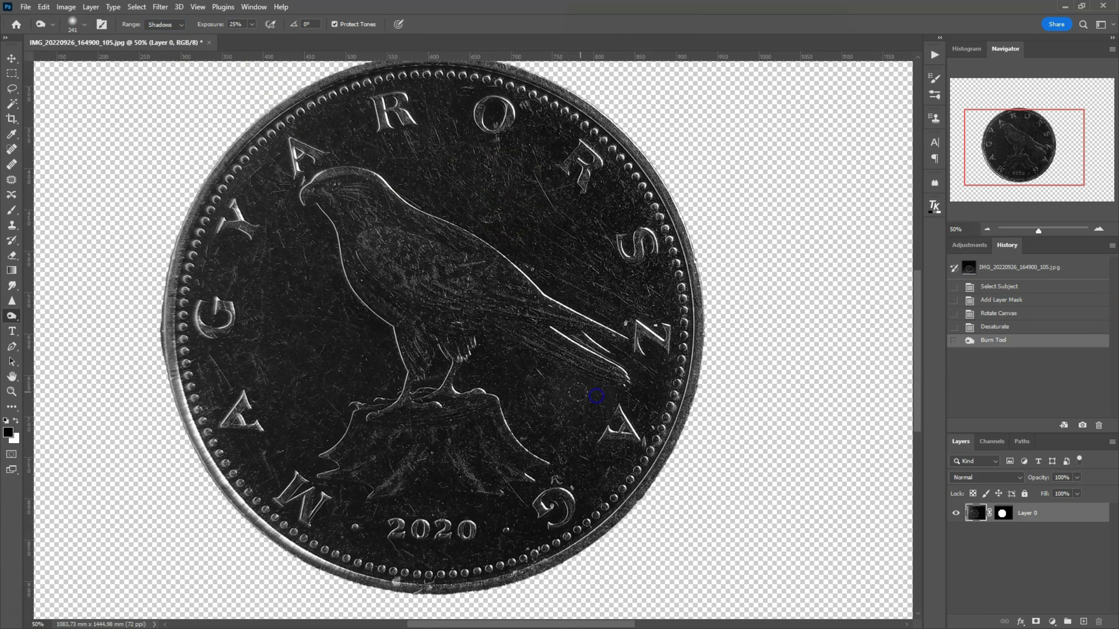
drag(574, 390, 597, 403)
click(599, 397)
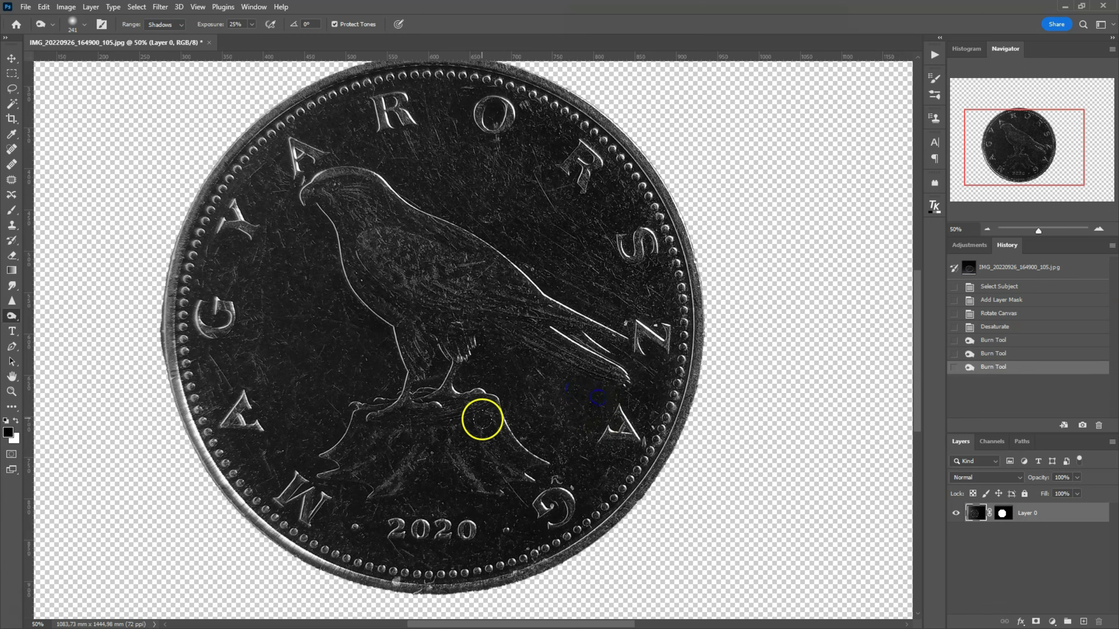
click(559, 382)
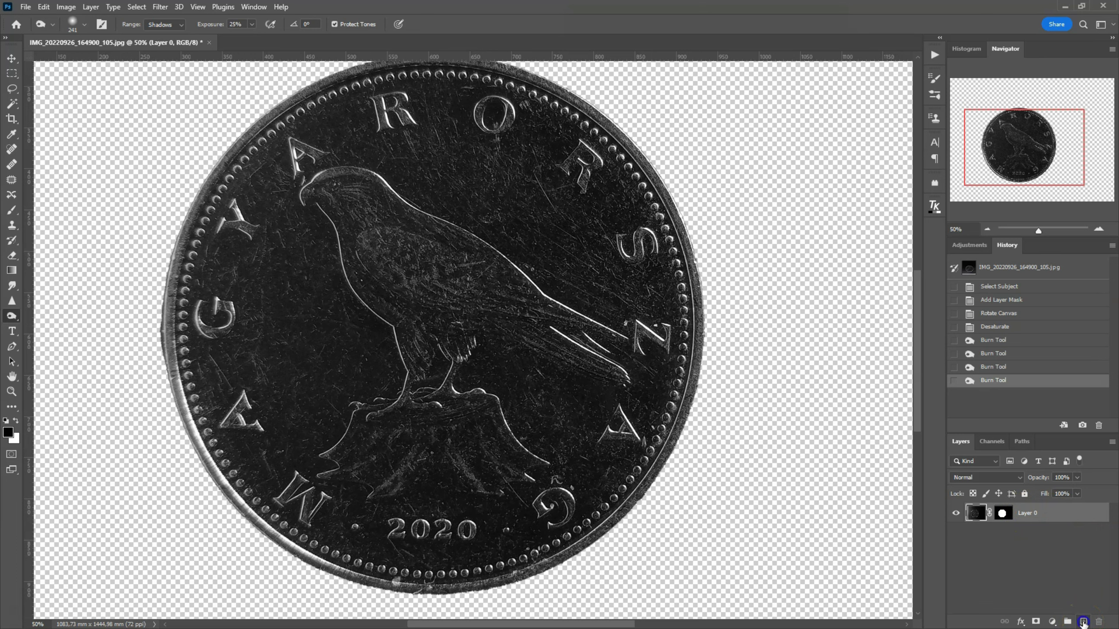
click(1083, 621)
drag(1059, 516, 1060, 539)
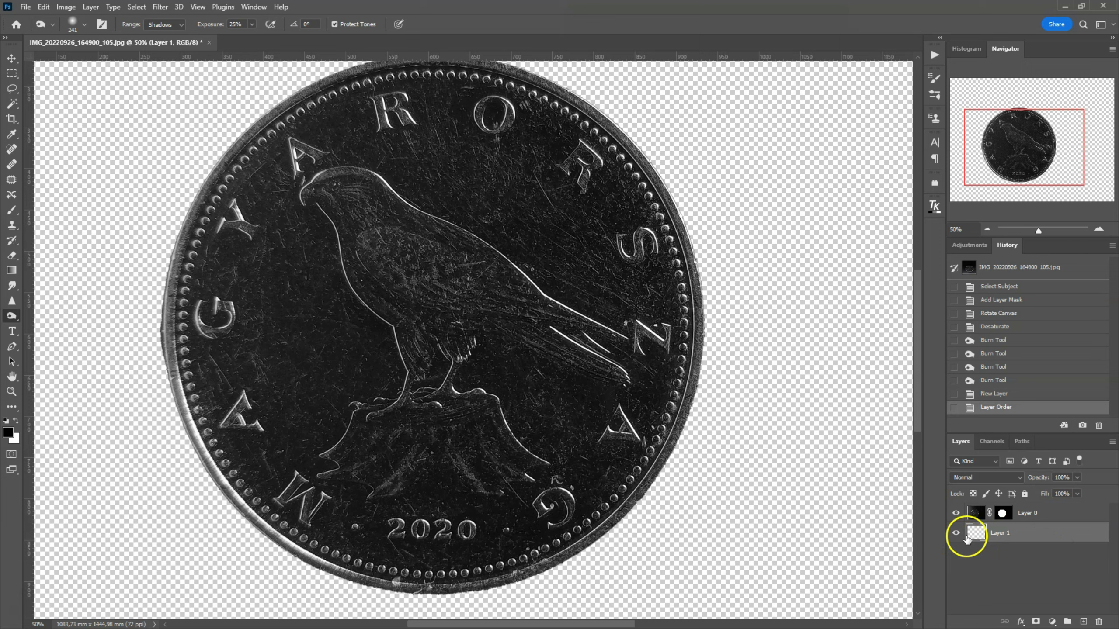
Set the foreground colour to near-black #101010
click(9, 433)
click(677, 366)
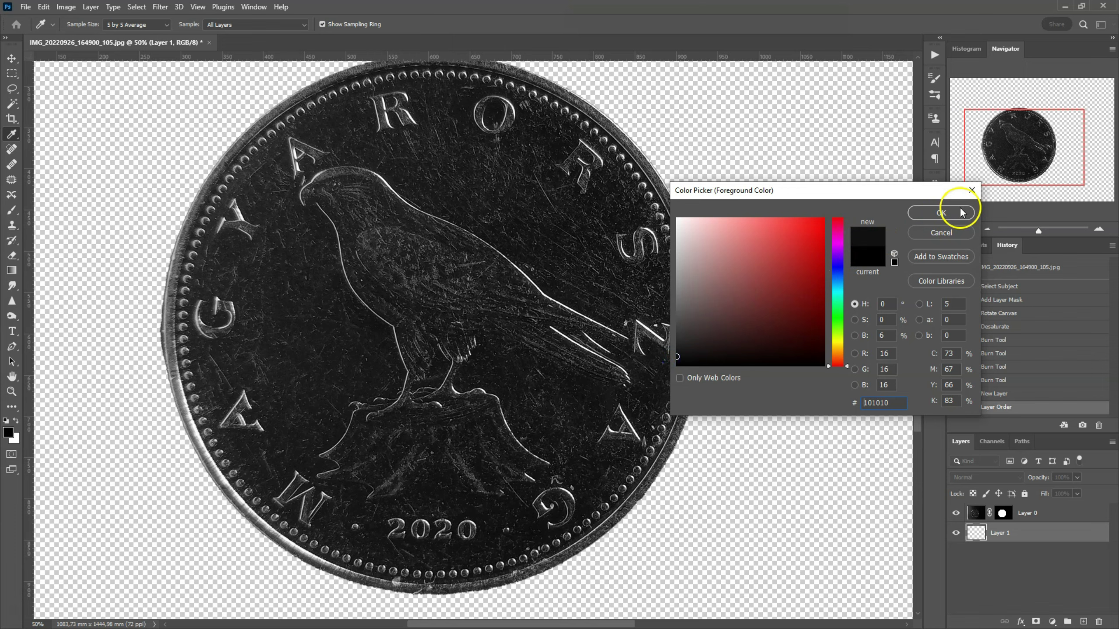
click(947, 212)
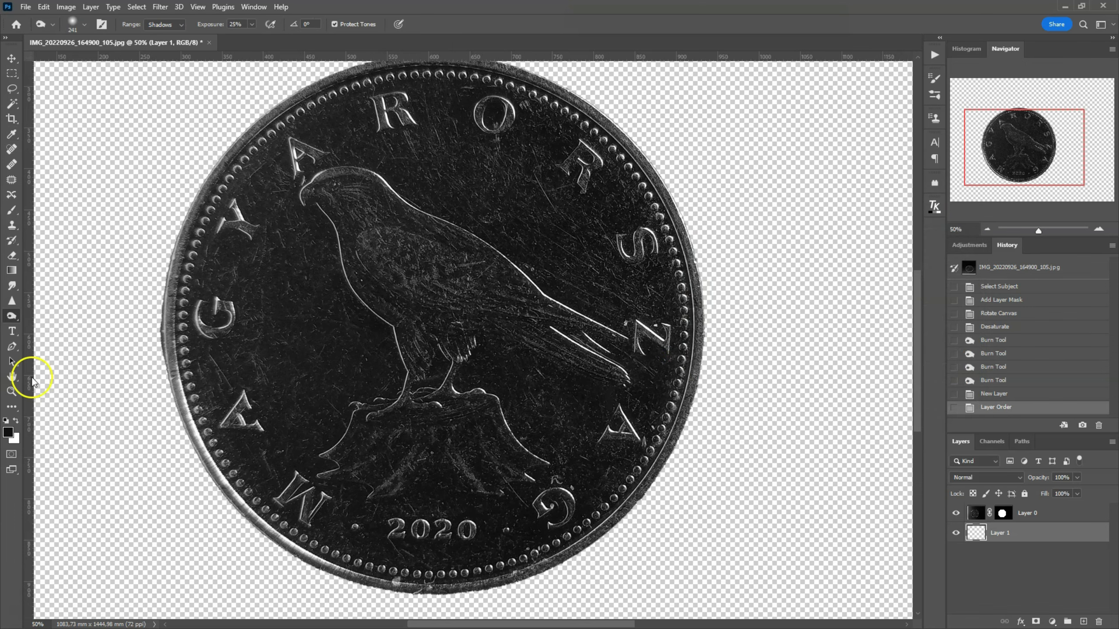
Fill Layer 1 with near black using the Paint Bucket, zooming to 100% on the coin's left rim
click(11, 406)
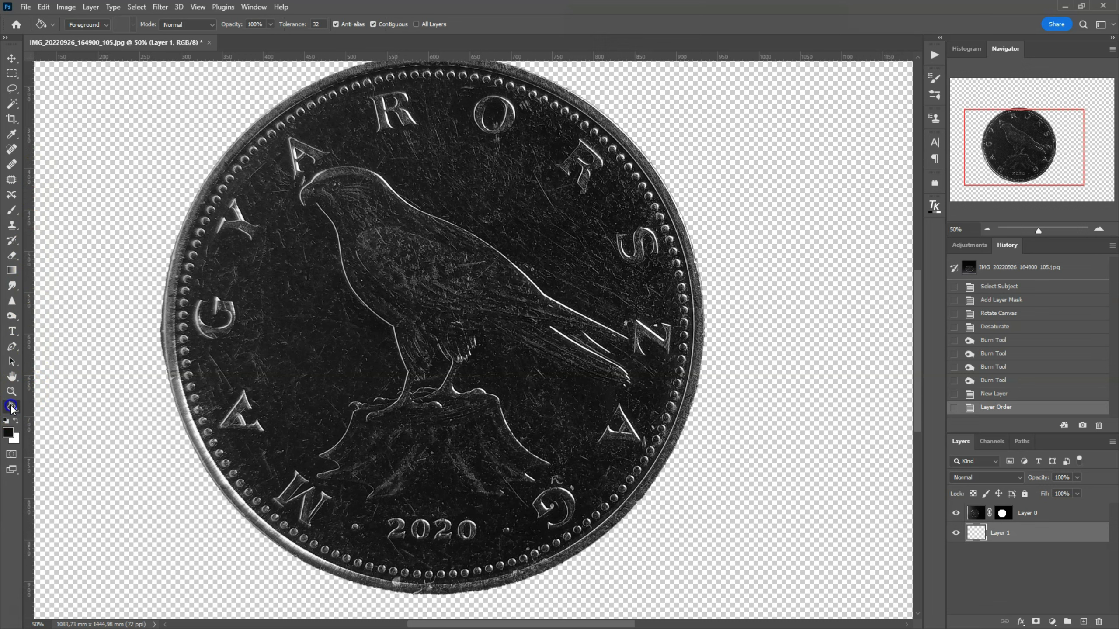
click(11, 409)
click(58, 490)
click(120, 162)
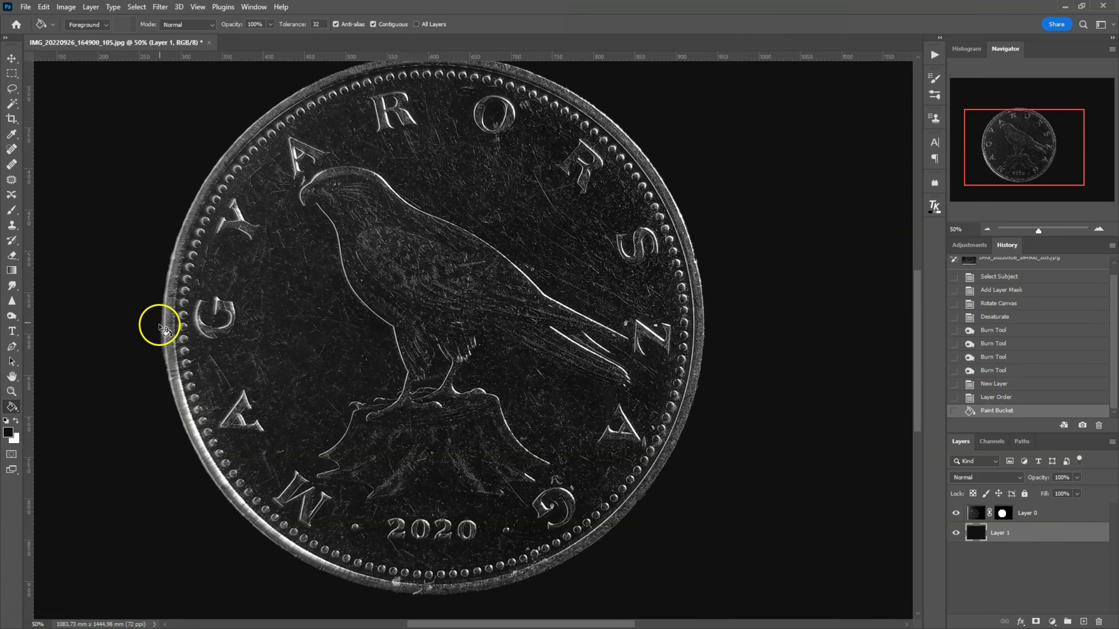
click(1098, 229)
drag(1022, 150, 997, 156)
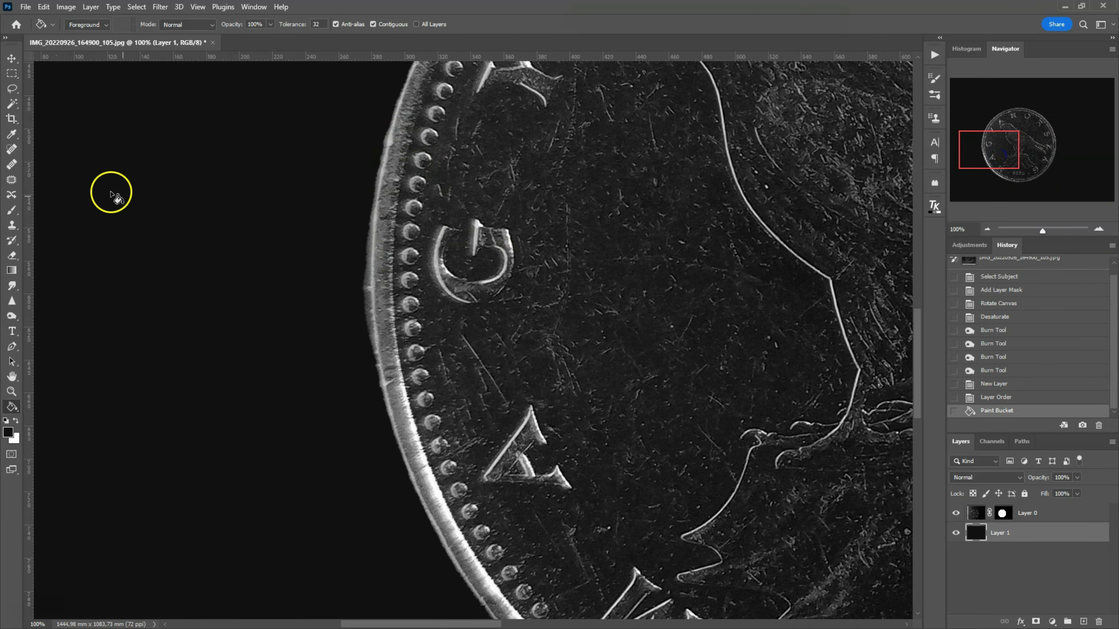
With the Curvature Pen, start a path following the coin's left rim
drag(12, 407, 79, 512)
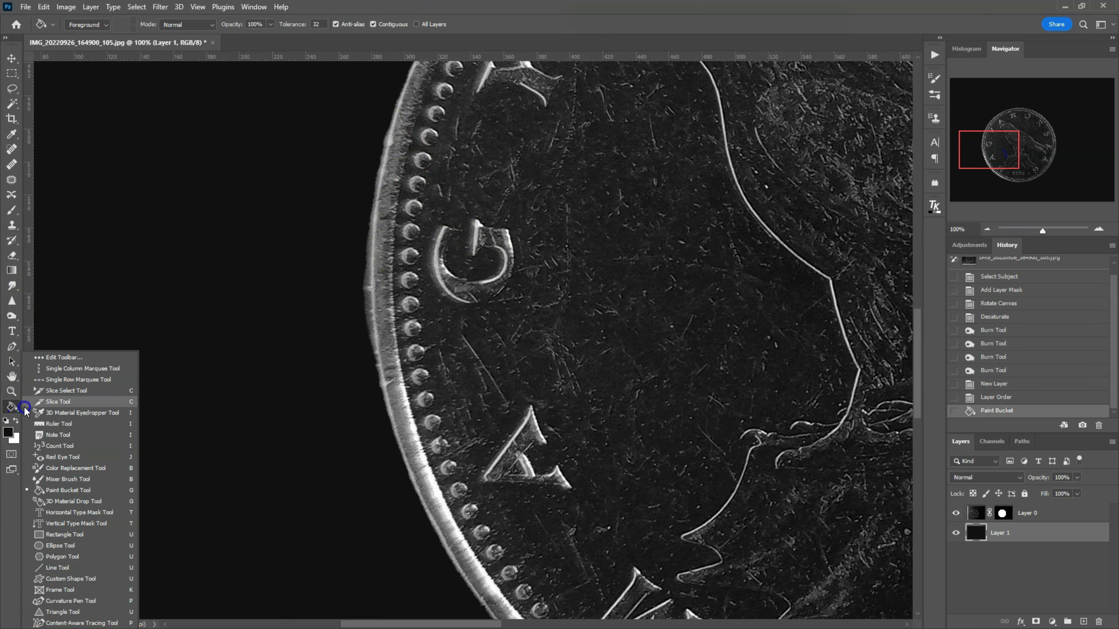
click(89, 602)
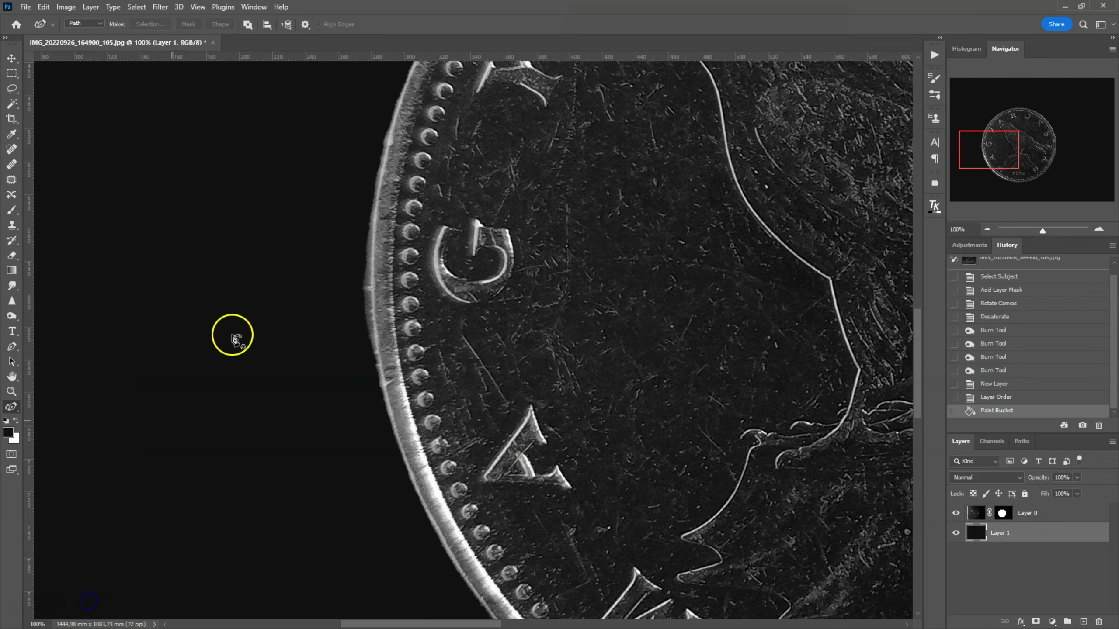
click(409, 71)
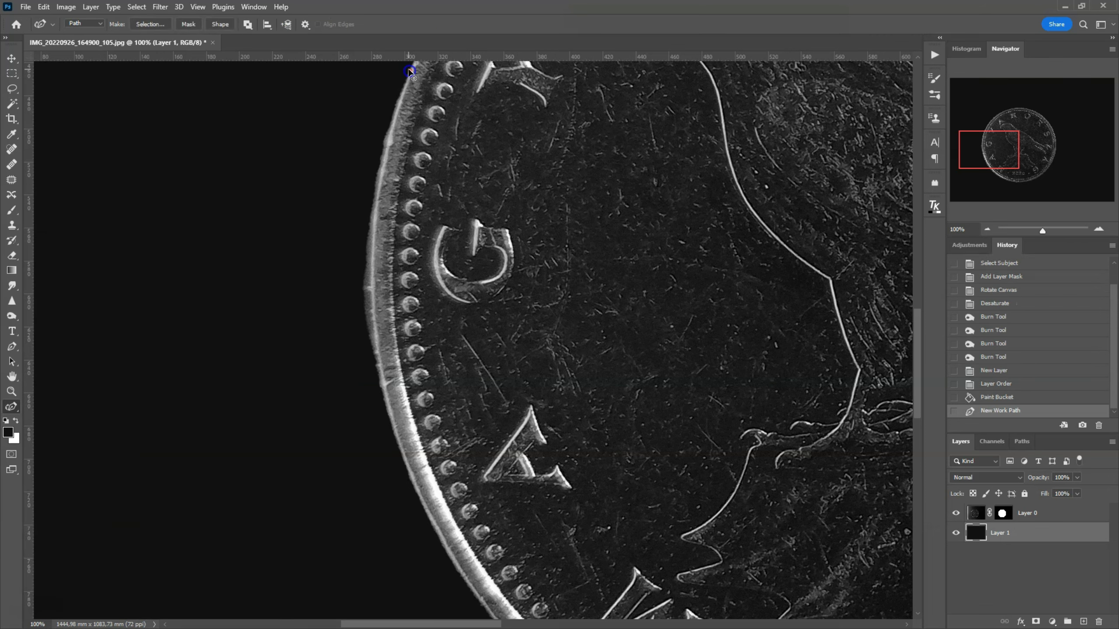
click(418, 495)
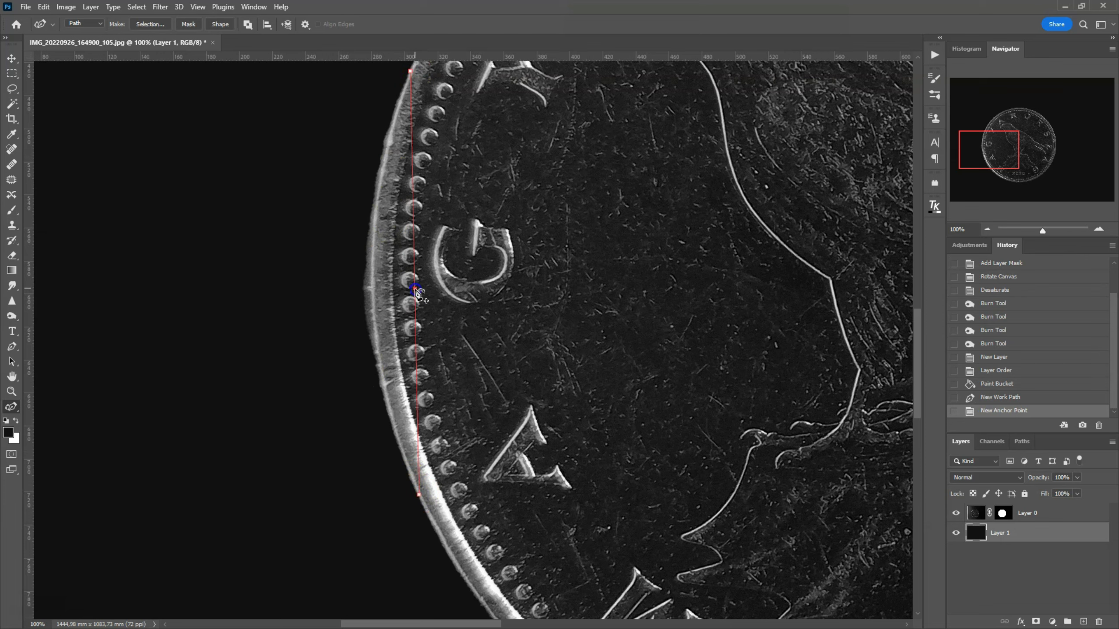
drag(416, 291, 388, 292)
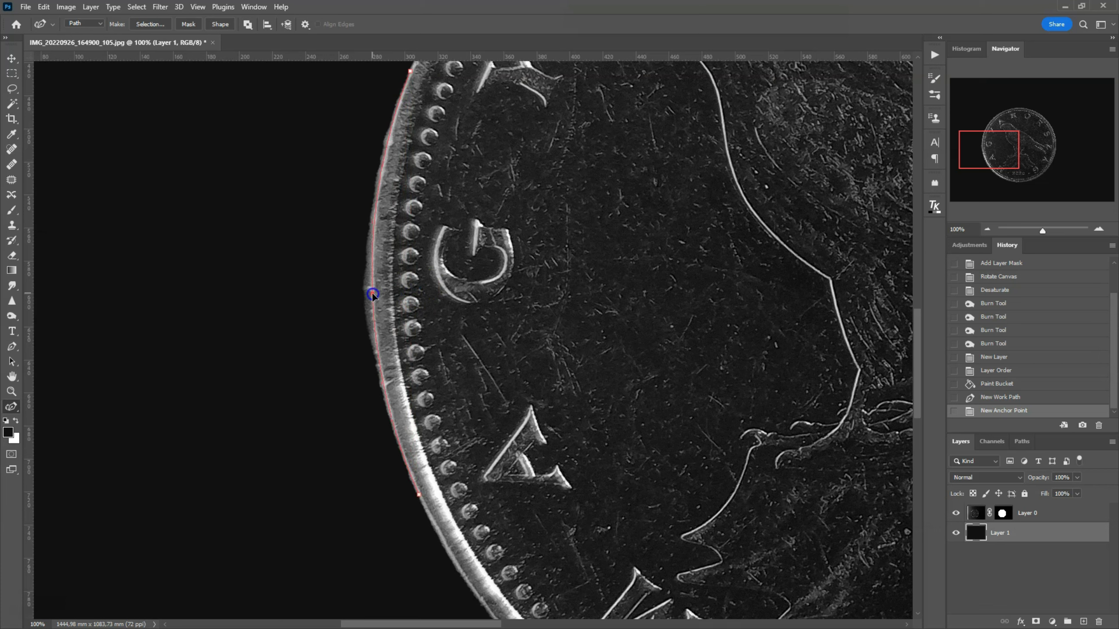
drag(372, 294, 372, 294)
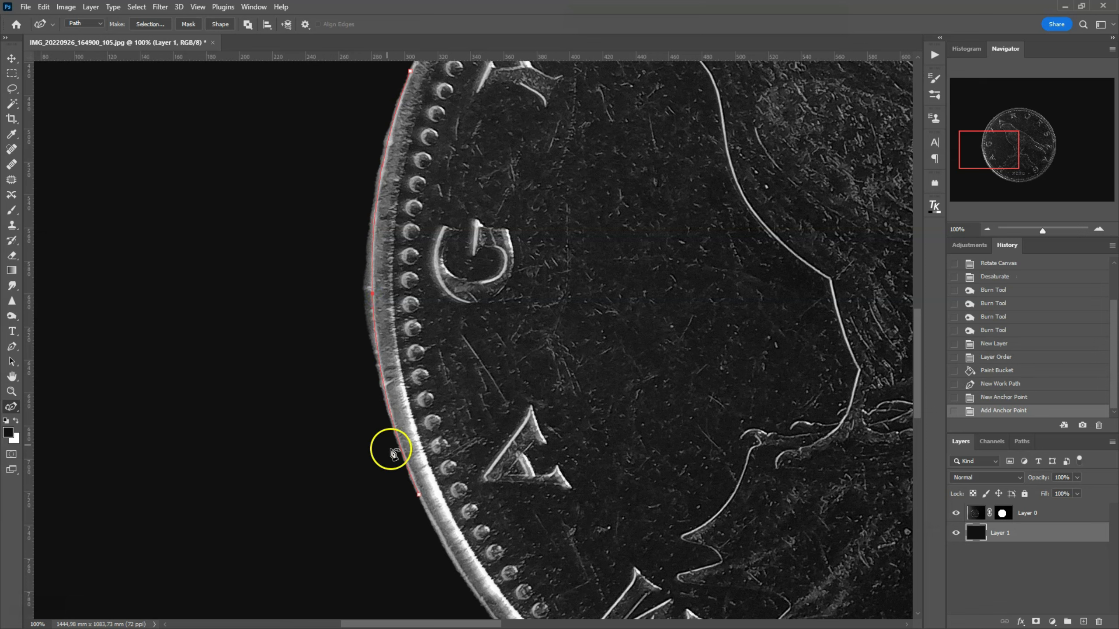
Close the path around the dark area outside the rim, making its top and bottom anchors sharp corners
click(229, 502)
click(166, 291)
click(211, 152)
click(342, 81)
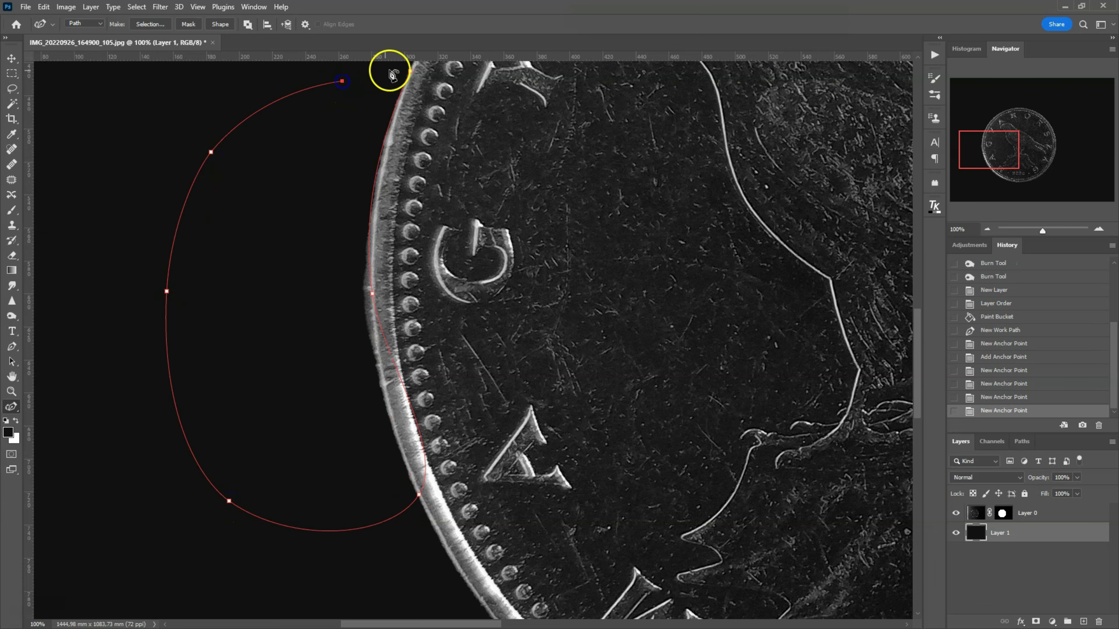
click(410, 70)
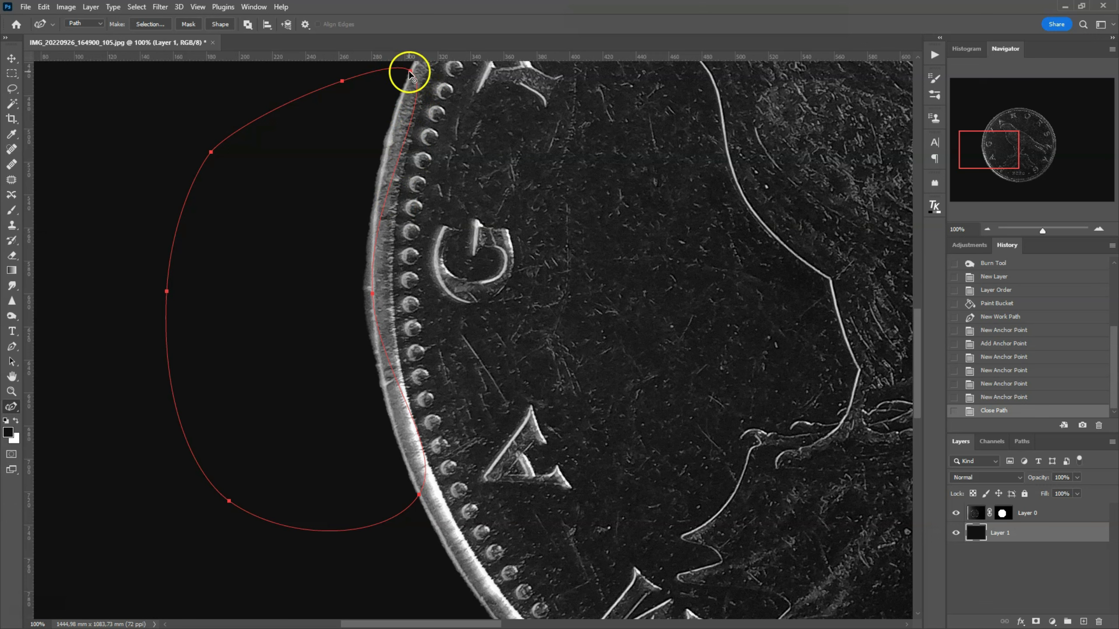
click(410, 71)
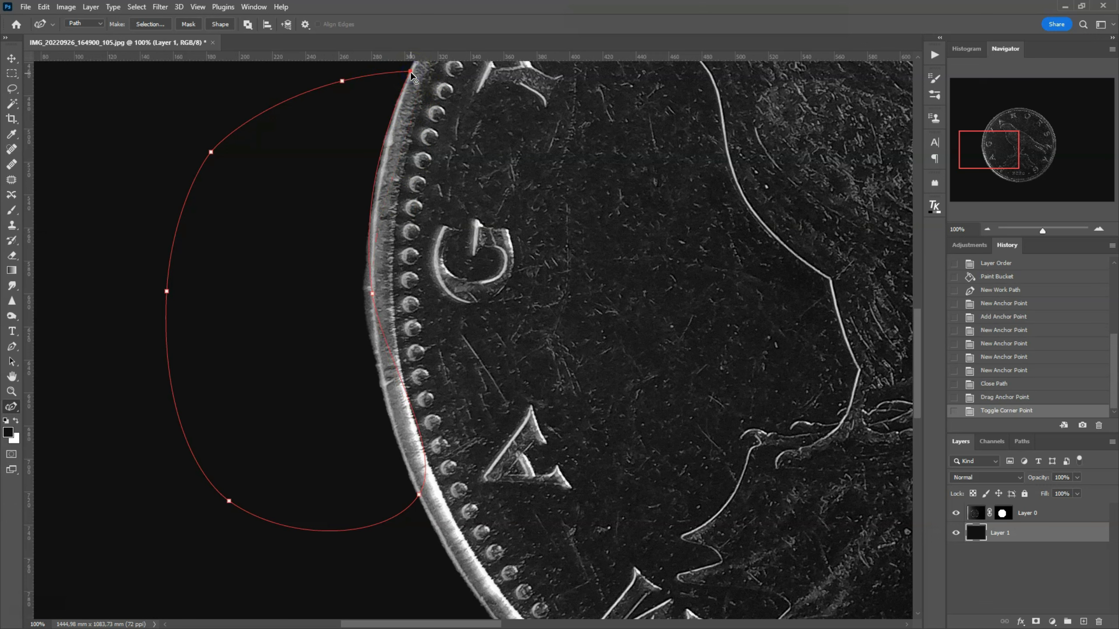
double_click(419, 495)
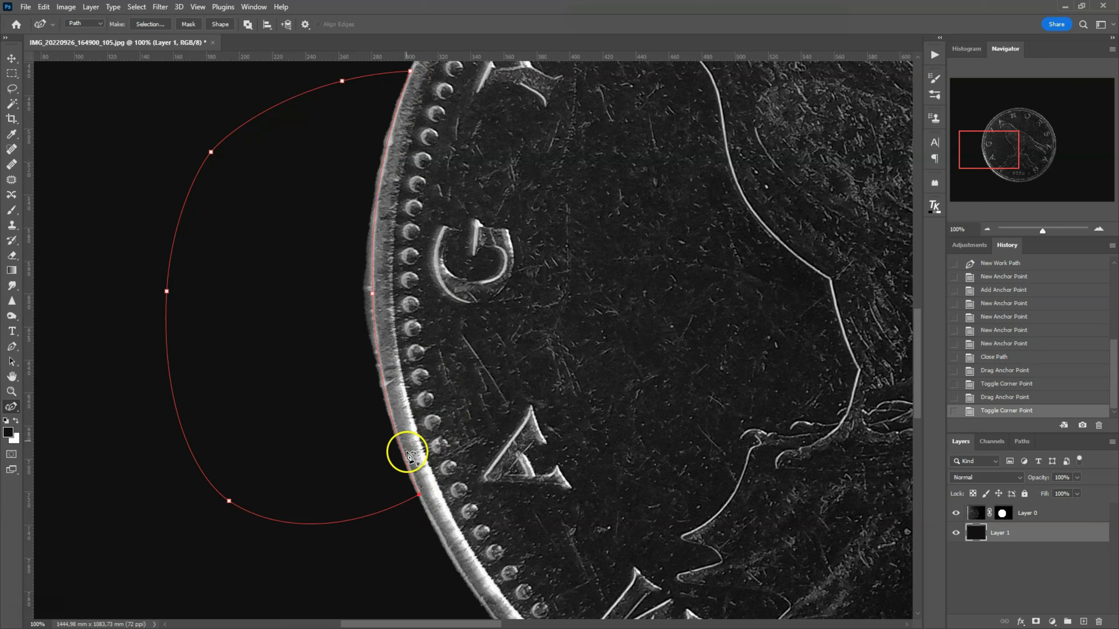
right_click(301, 272)
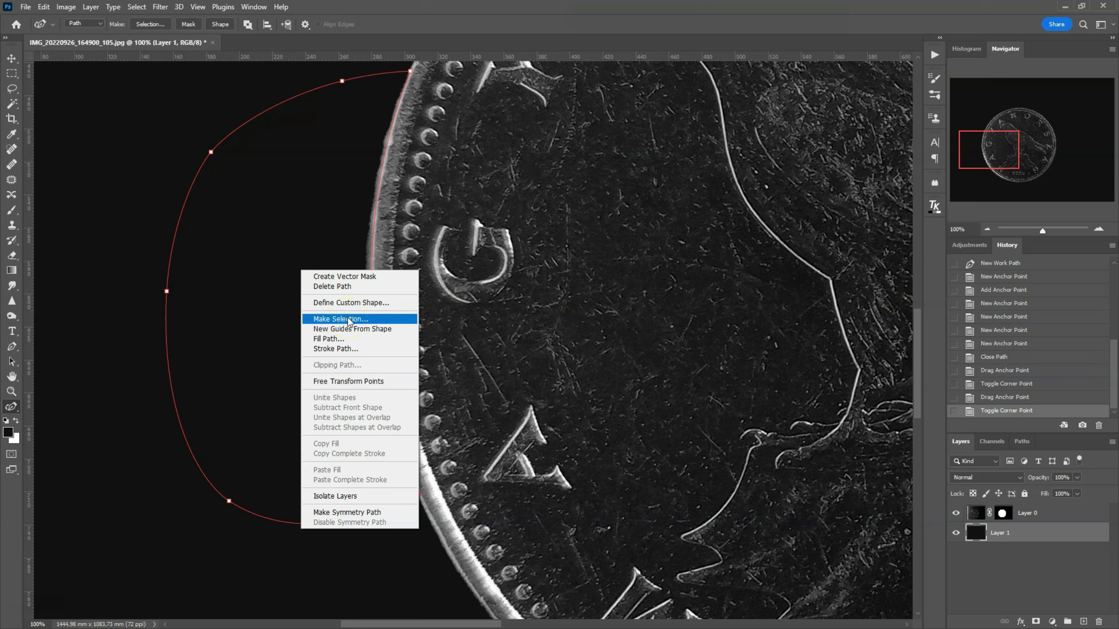
click(349, 321)
Turn the path into a 0-pixel-feather selection and target Layer 0's mask
drag(569, 191, 602, 189)
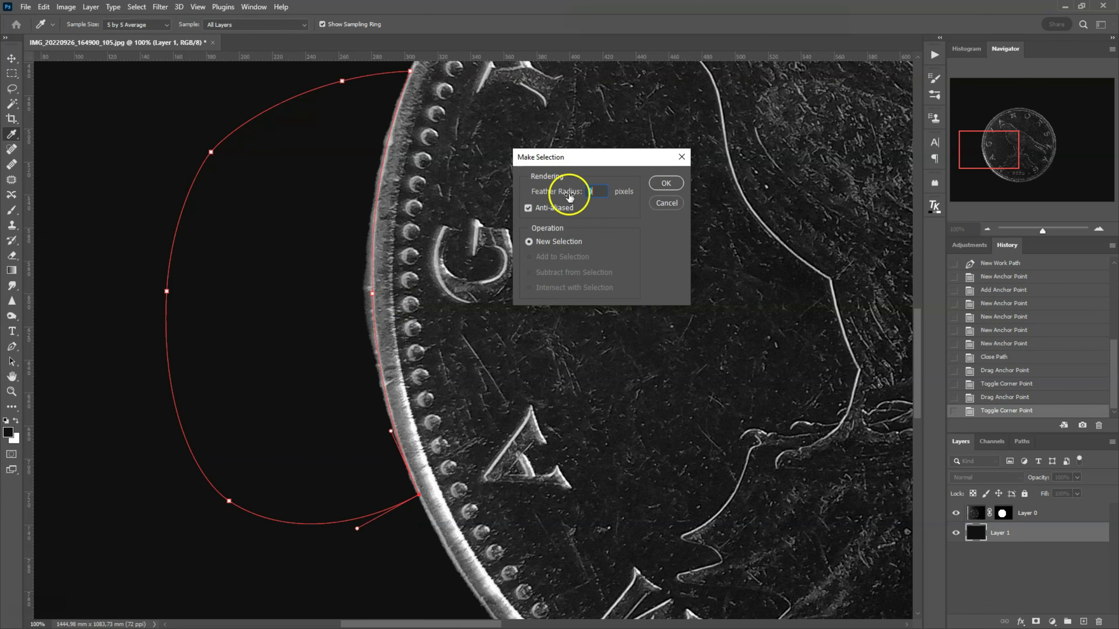
click(667, 183)
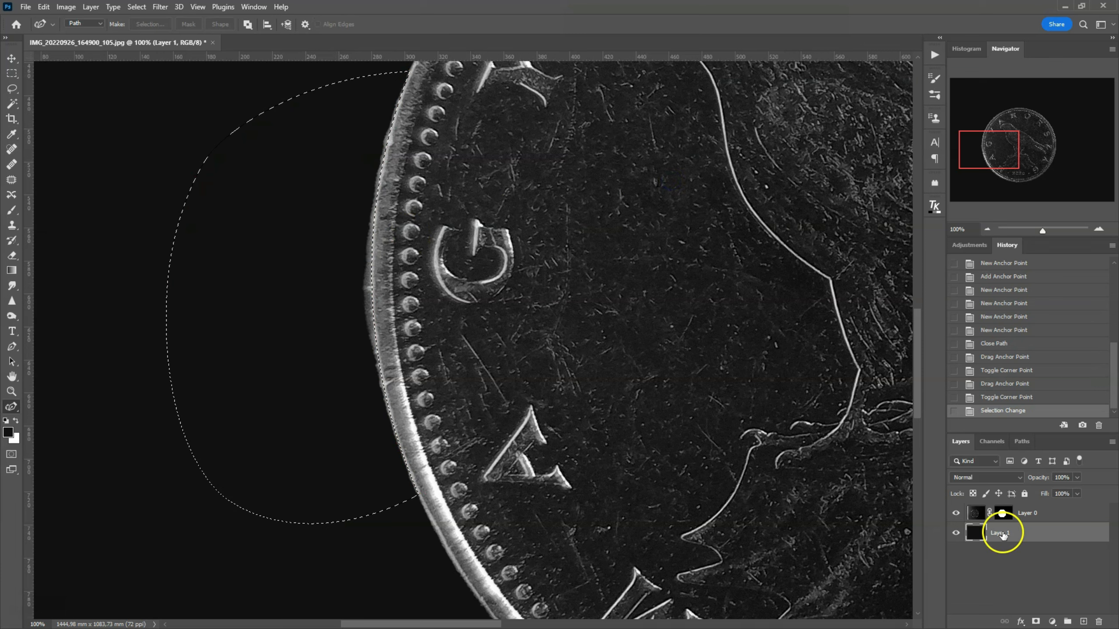
click(976, 513)
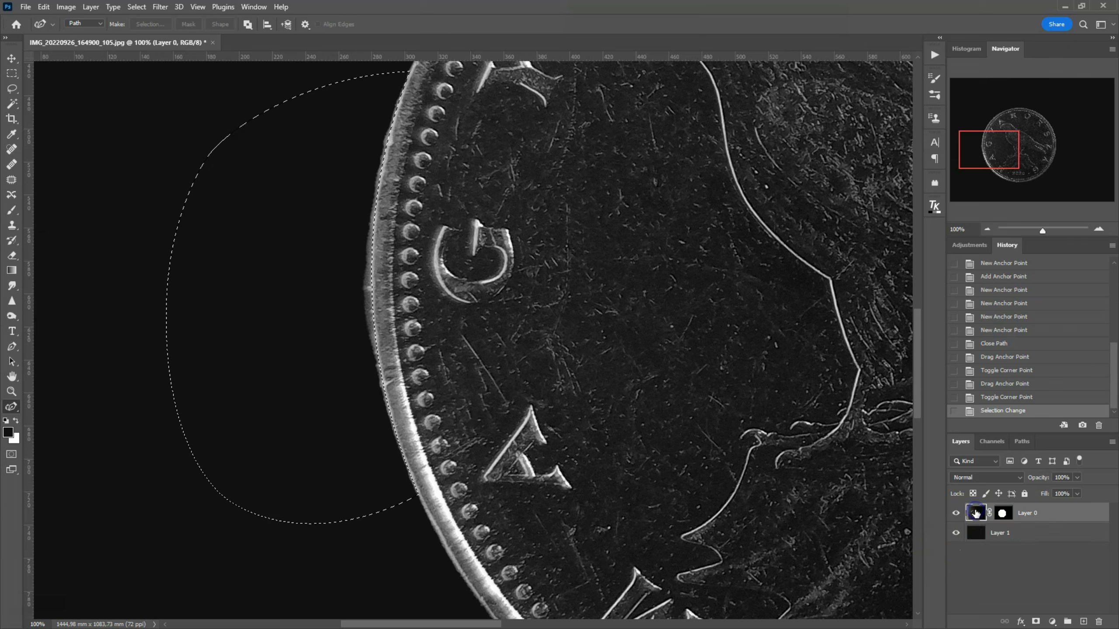
click(1004, 513)
click(1004, 513)
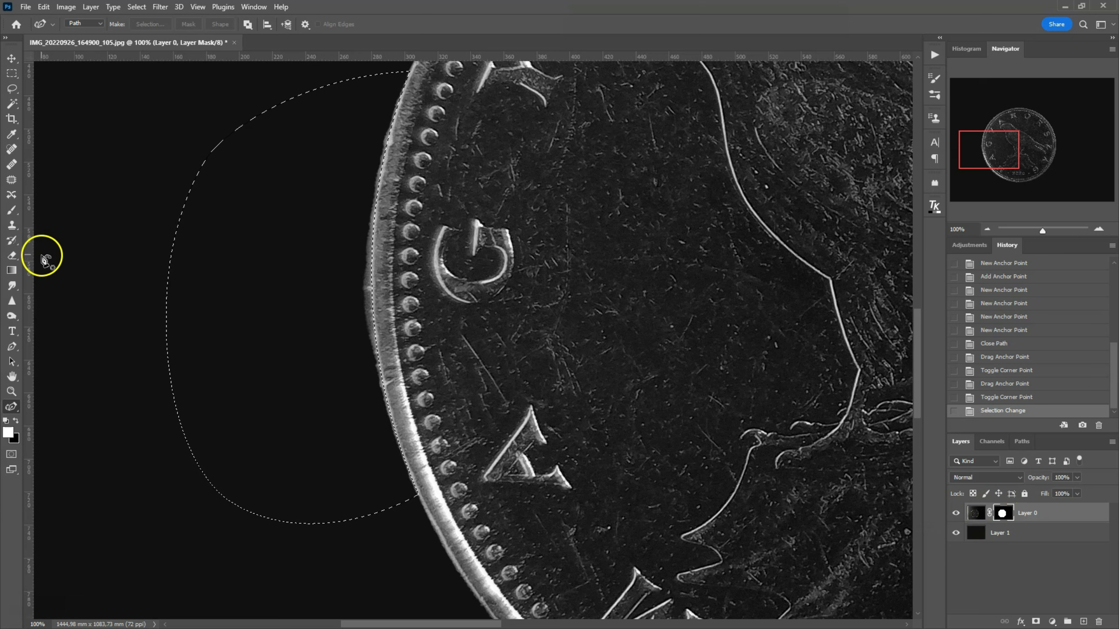
Paint black at 100% brush flow on the mask to remove the stray rim bulge
click(12, 210)
click(341, 24)
drag(340, 38, 417, 41)
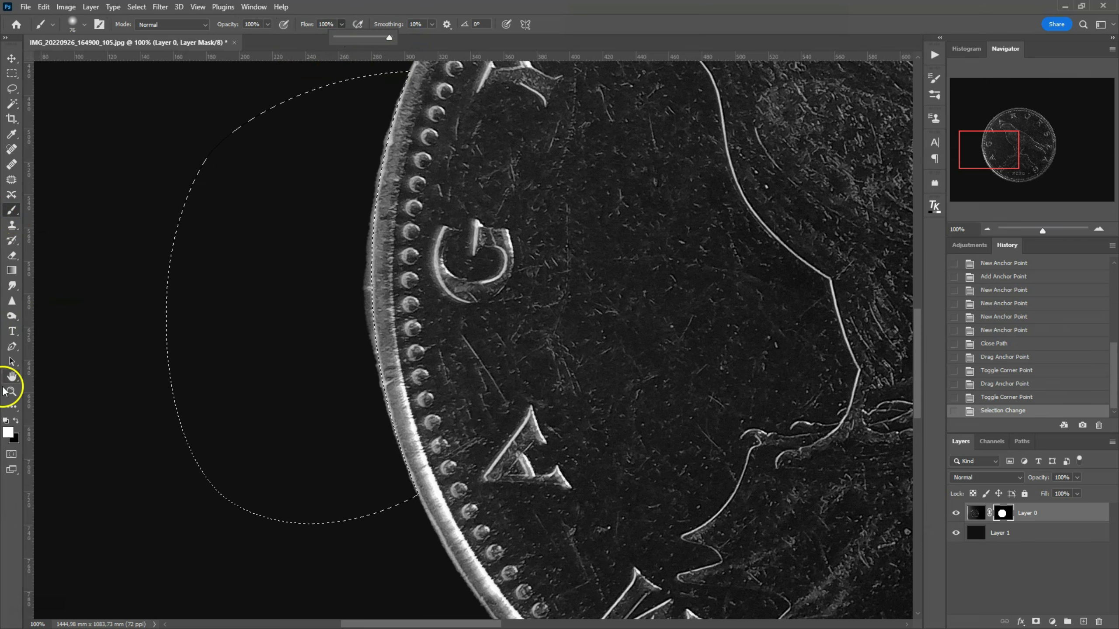
click(16, 420)
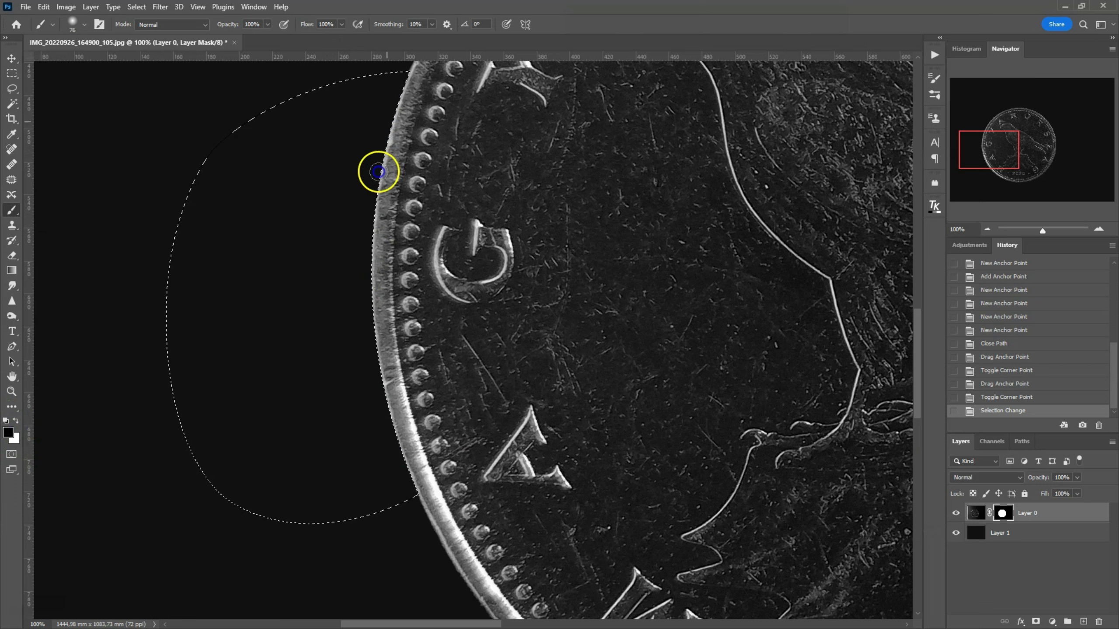
click(402, 473)
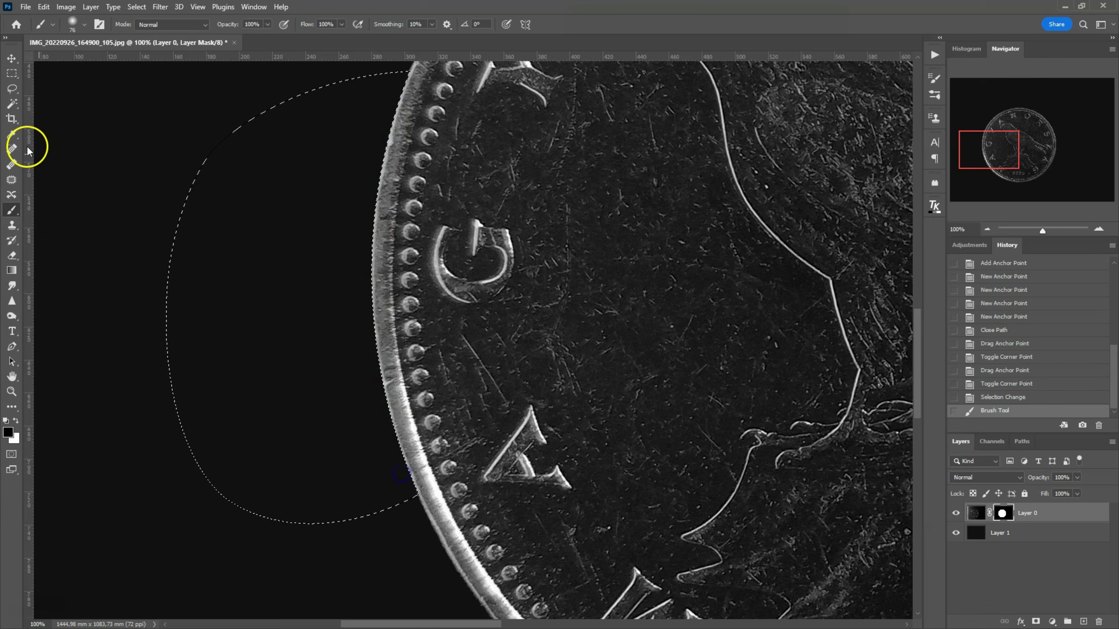
Deselect and zoom out to 50% to show the whole coin
click(11, 88)
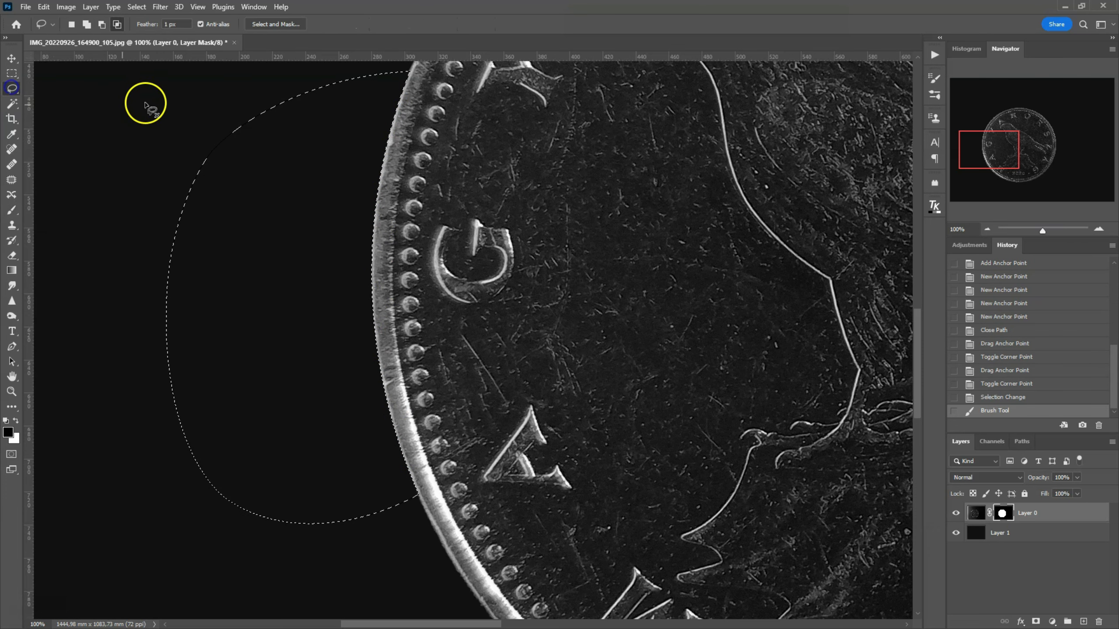
click(11, 74)
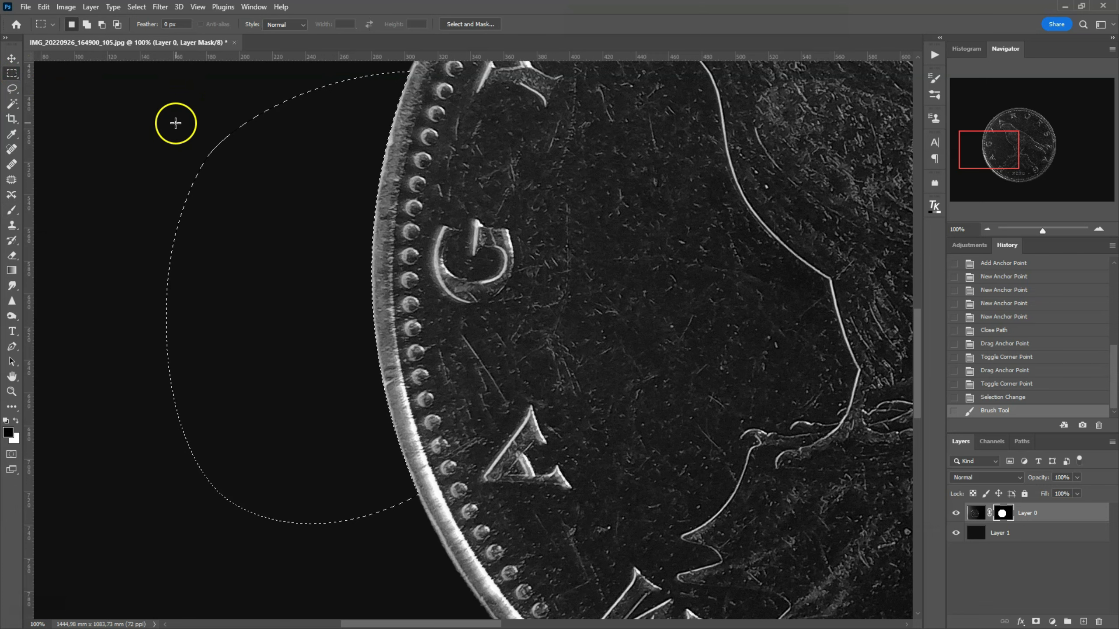
click(163, 139)
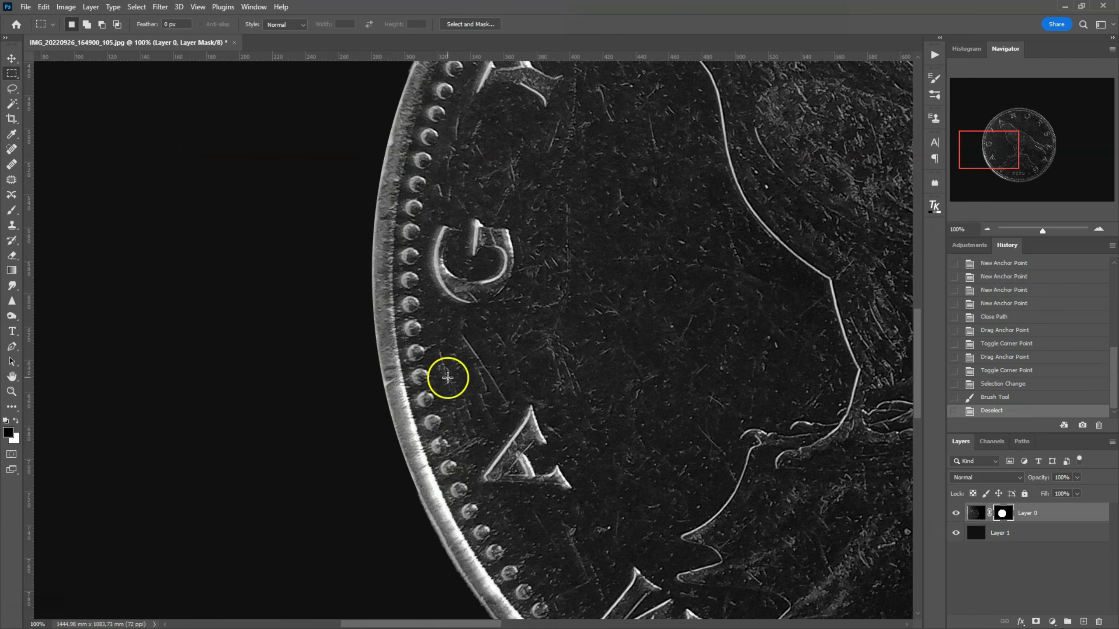
drag(996, 163, 1022, 163)
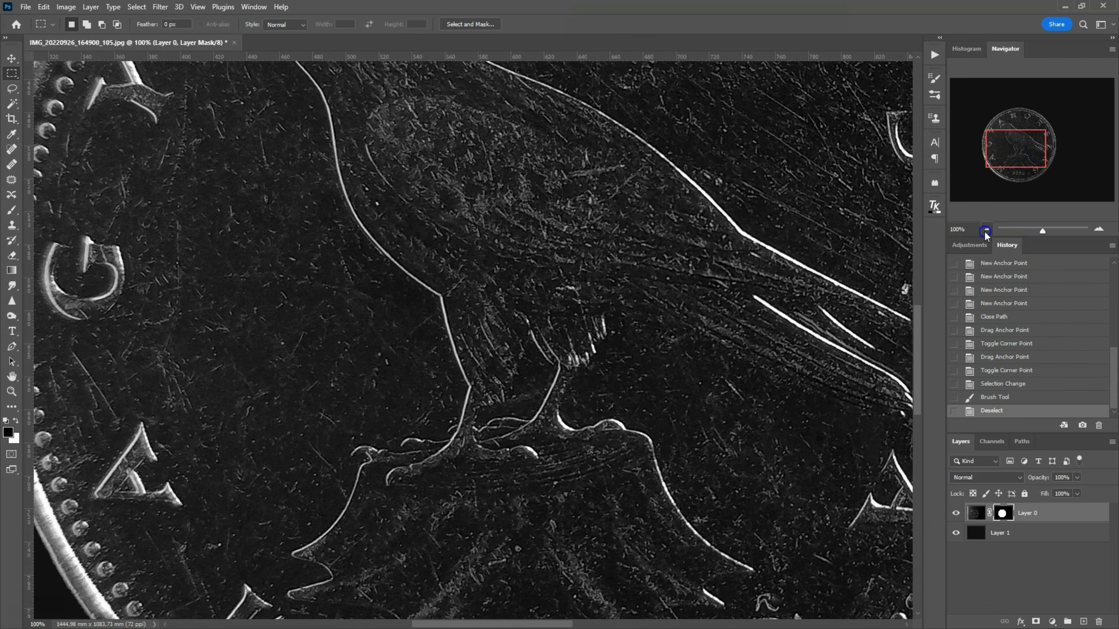
click(987, 229)
click(546, 284)
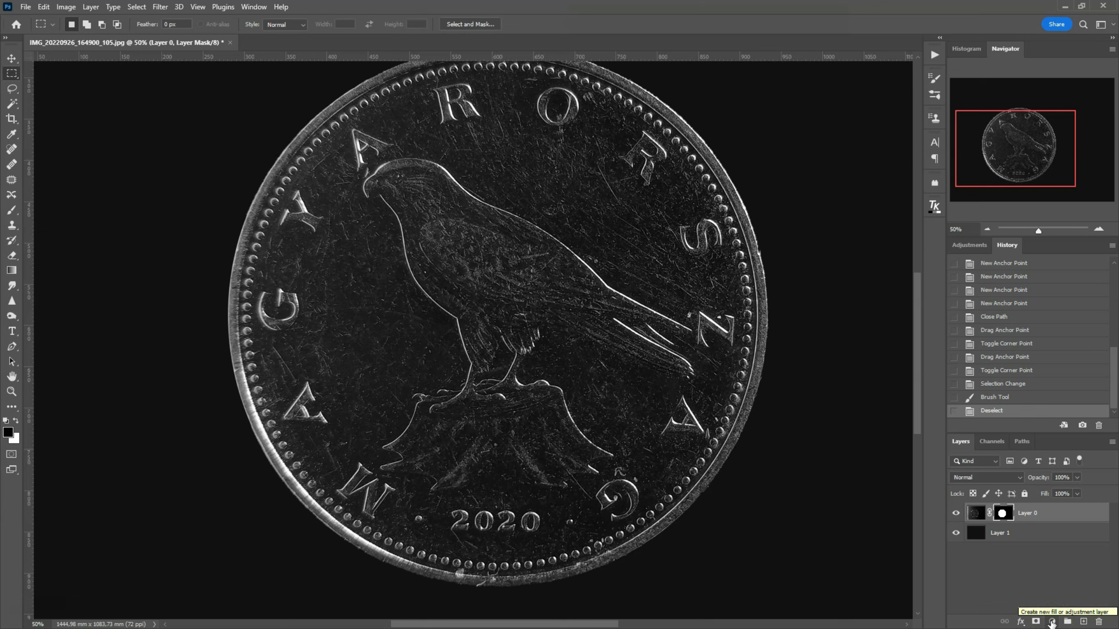
click(1052, 623)
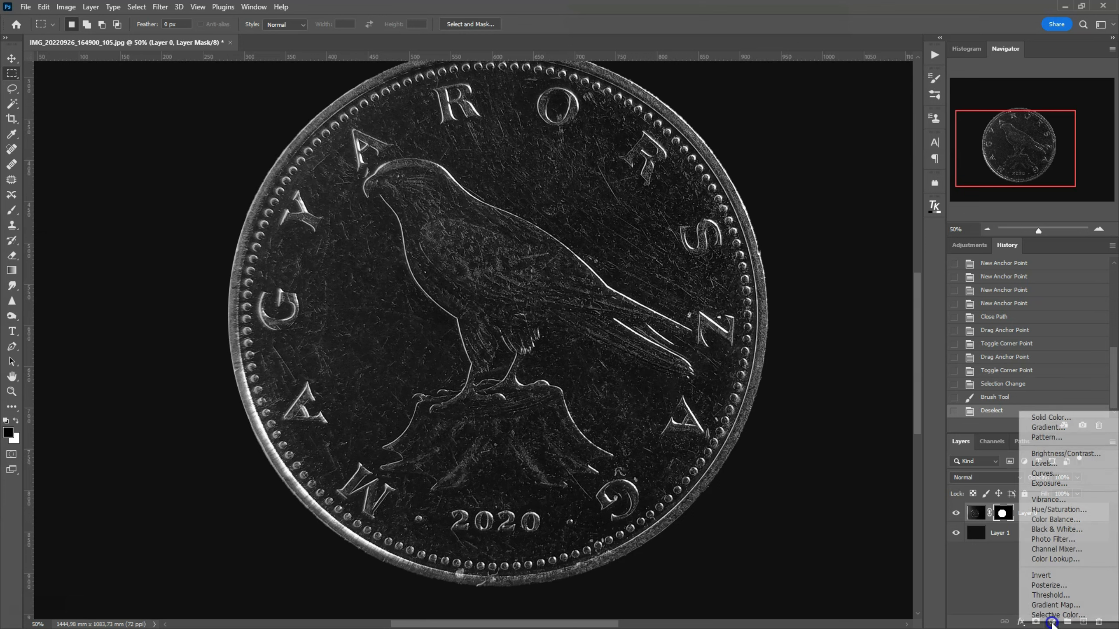
Add a Curves adjustment clipped to Layer 0, moving the black point right and white point to 214
click(1059, 474)
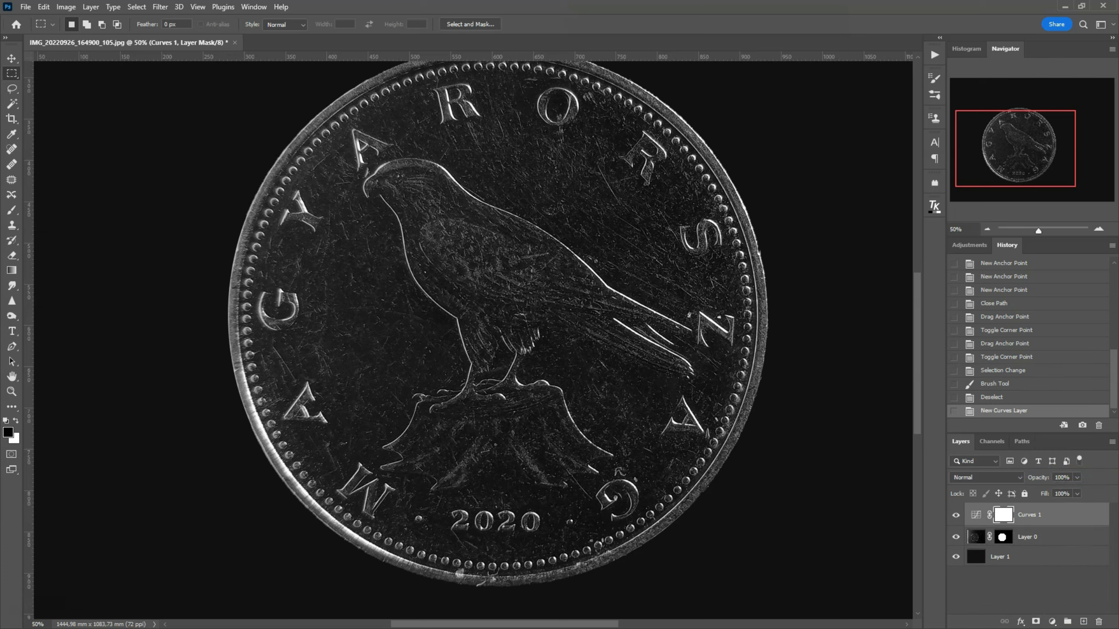
drag(607, 119, 759, 113)
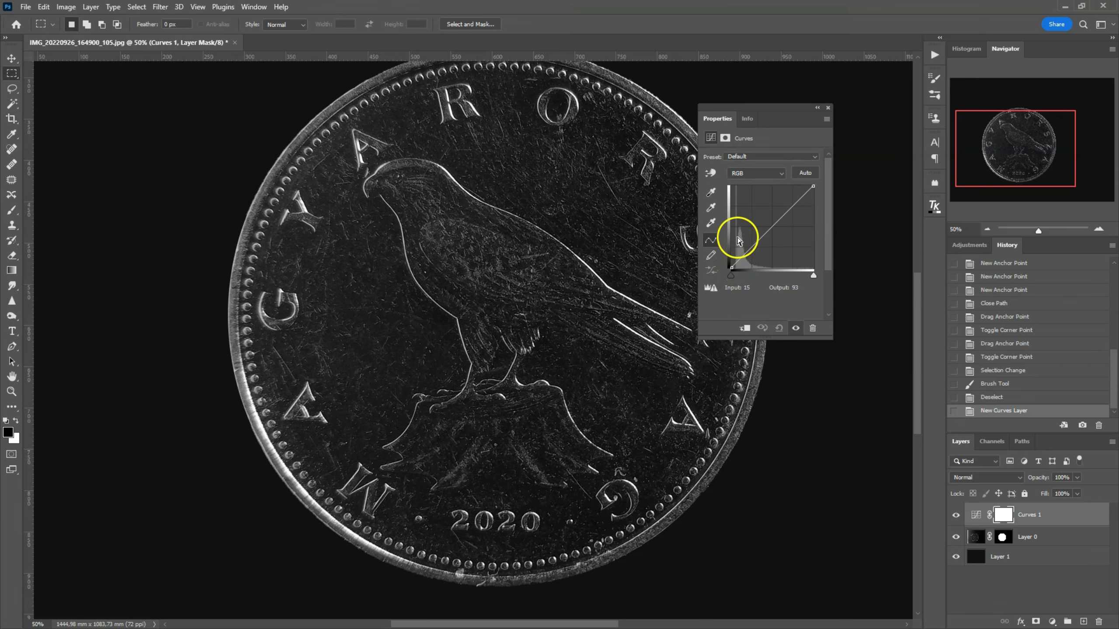
drag(731, 277, 734, 275)
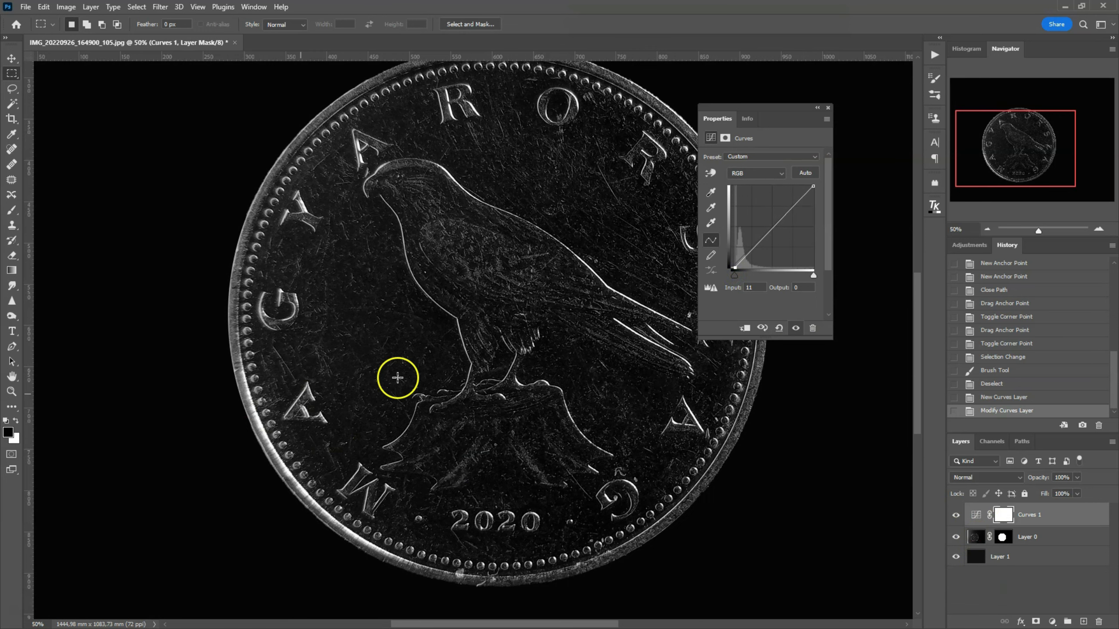
click(745, 328)
drag(733, 275, 732, 270)
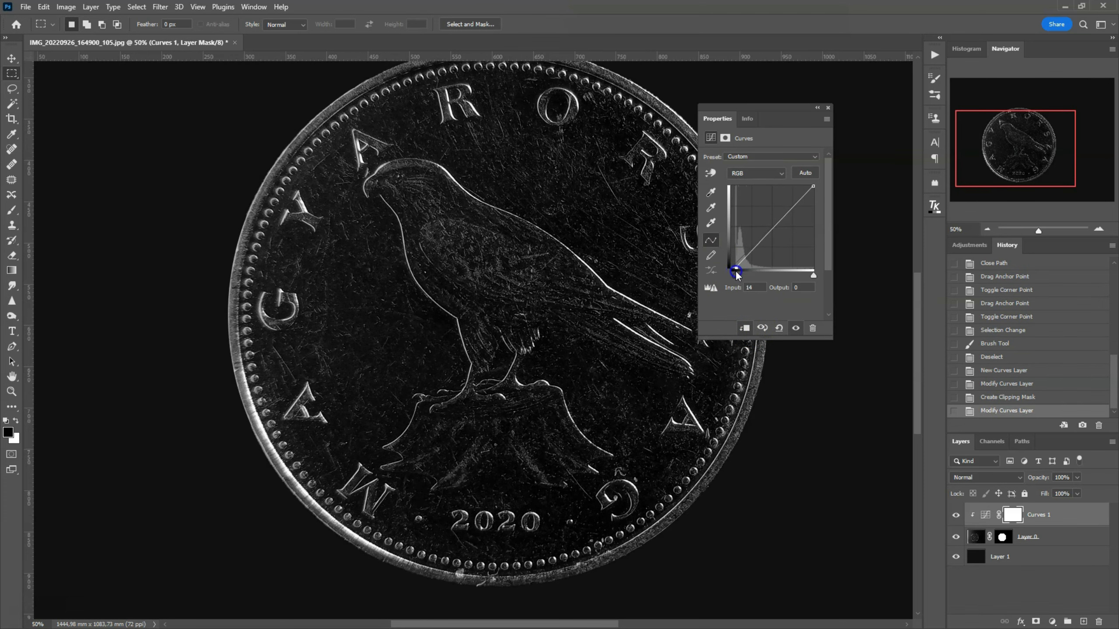
click(747, 281)
mouse_move(813, 274)
mouse_down()
mouse_move(762, 275)
mouse_move(818, 276)
mouse_move(801, 278)
mouse_up()
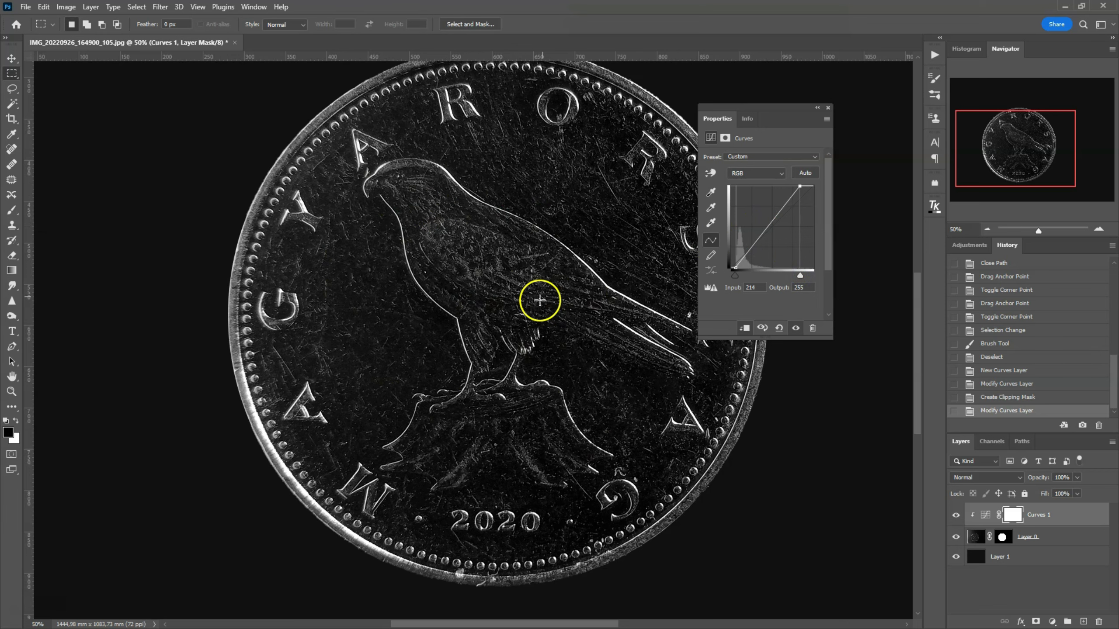
click(769, 227)
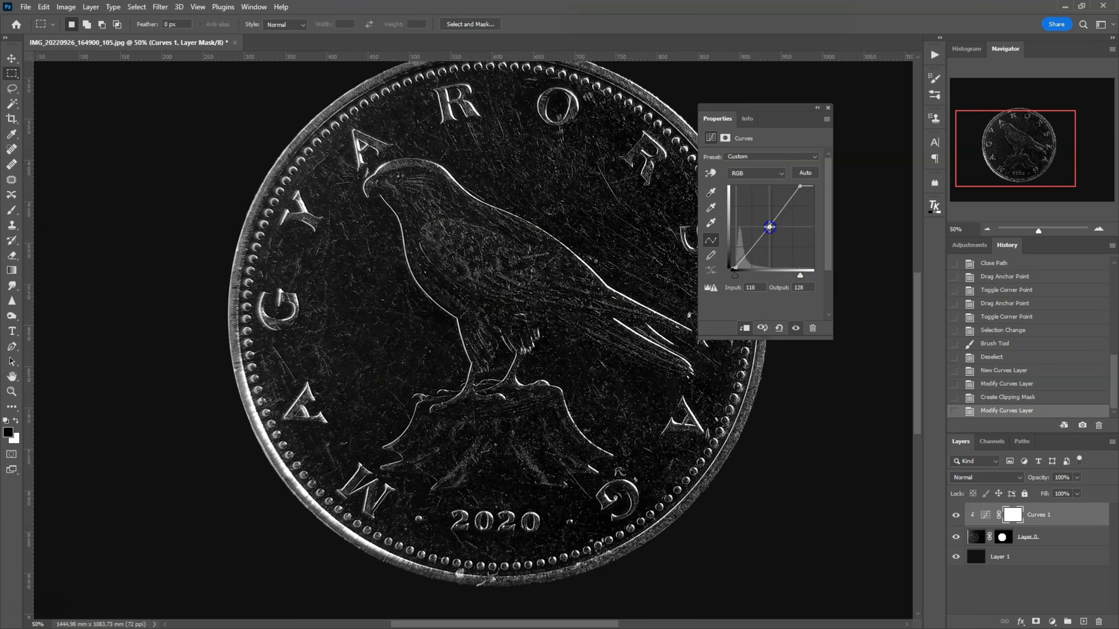
Drag the mid-curve point into a gentle S, compare with the visibility eye, then reselect Layer 0
drag(771, 228, 768, 234)
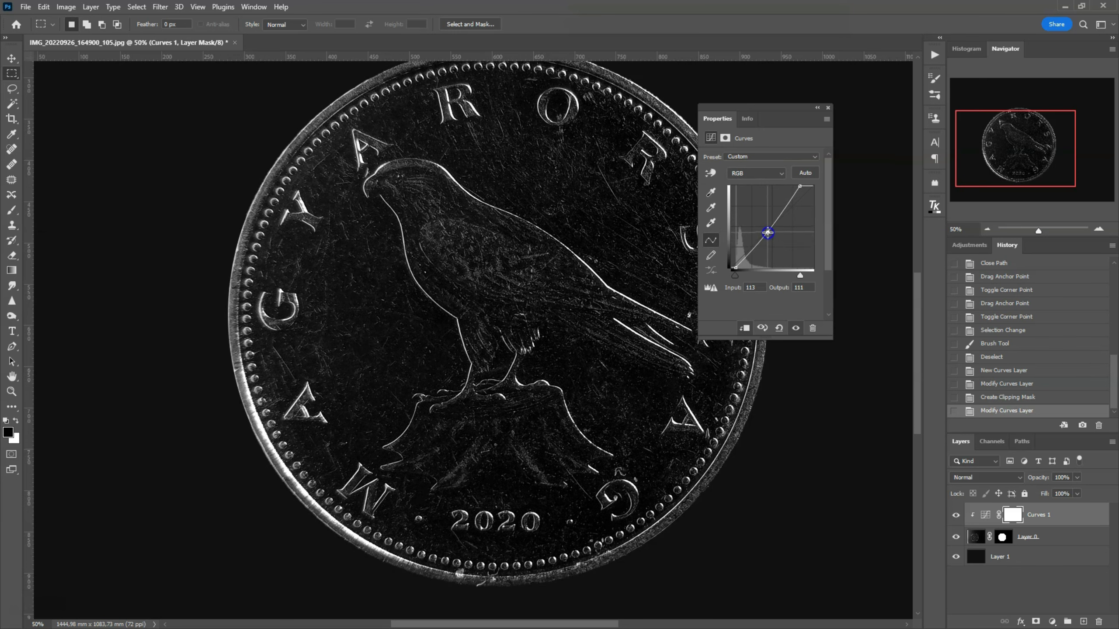
drag(767, 232, 776, 242)
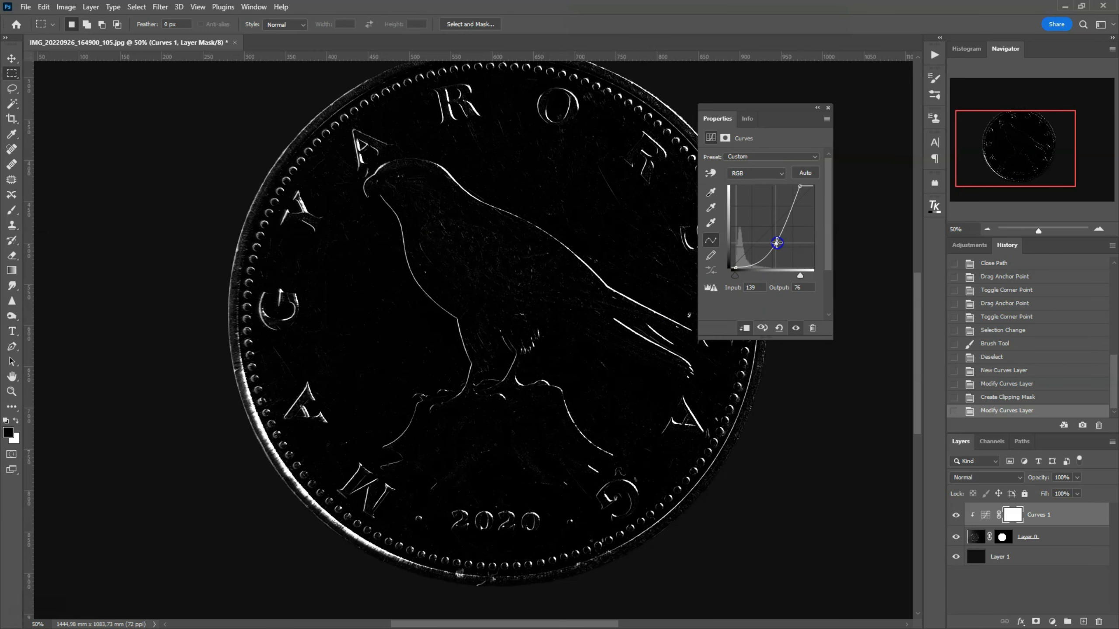
mouse_move(776, 241)
mouse_down()
mouse_move(769, 216)
mouse_move(774, 229)
mouse_up()
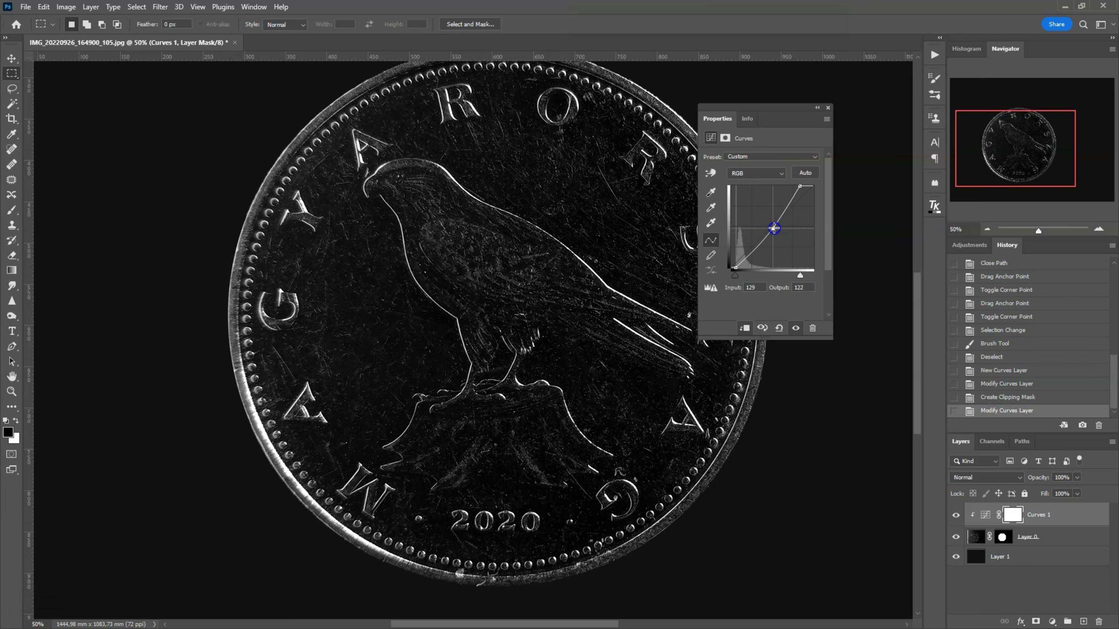
click(795, 328)
click(796, 327)
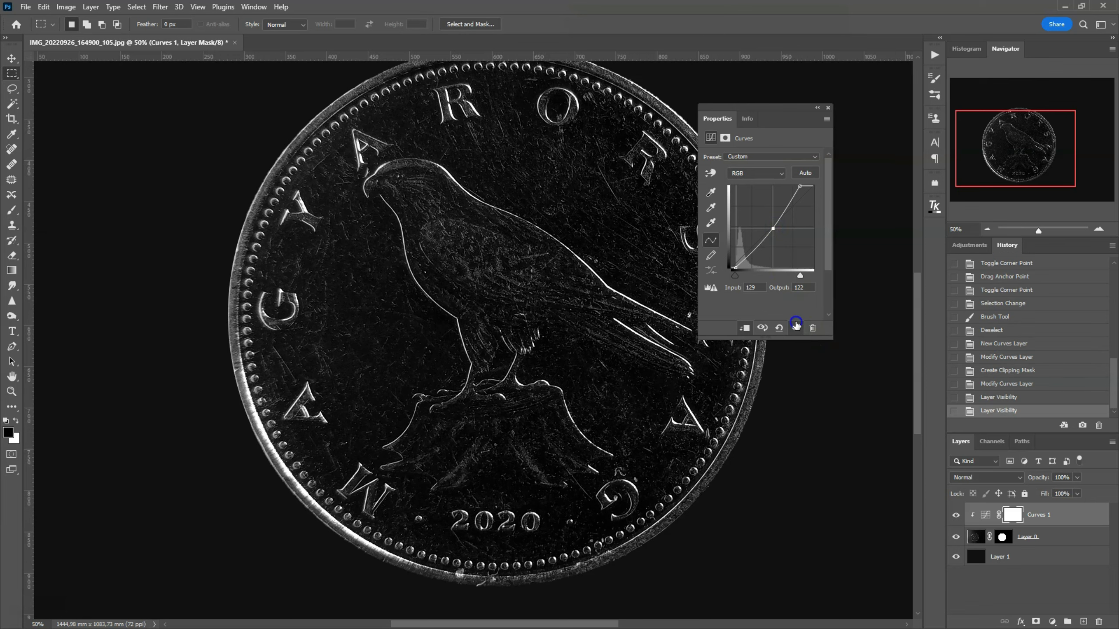
click(795, 328)
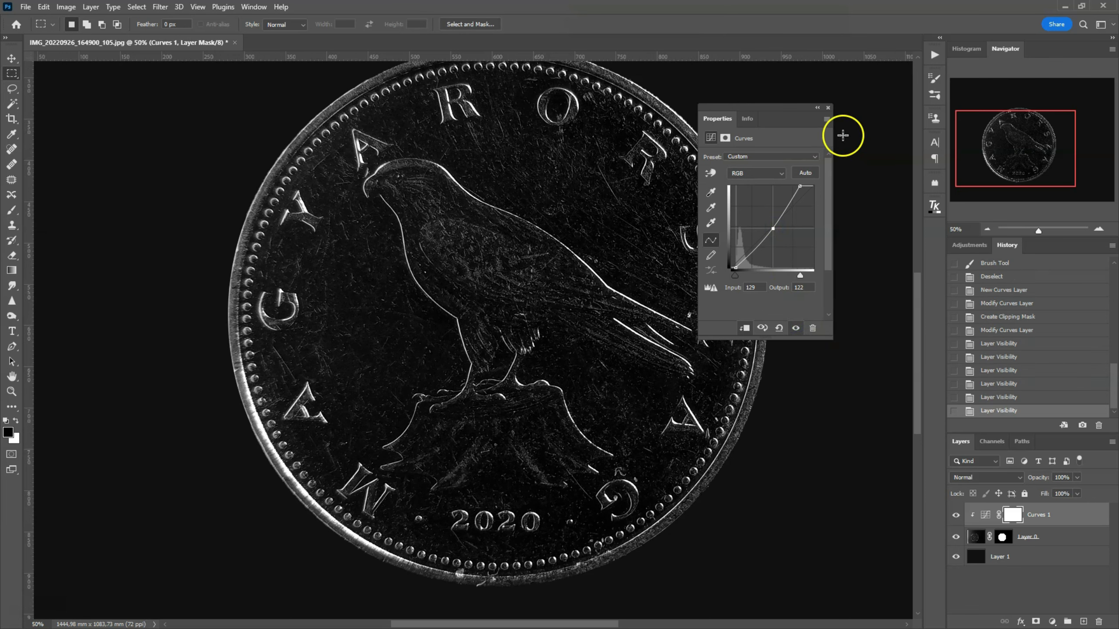
click(829, 107)
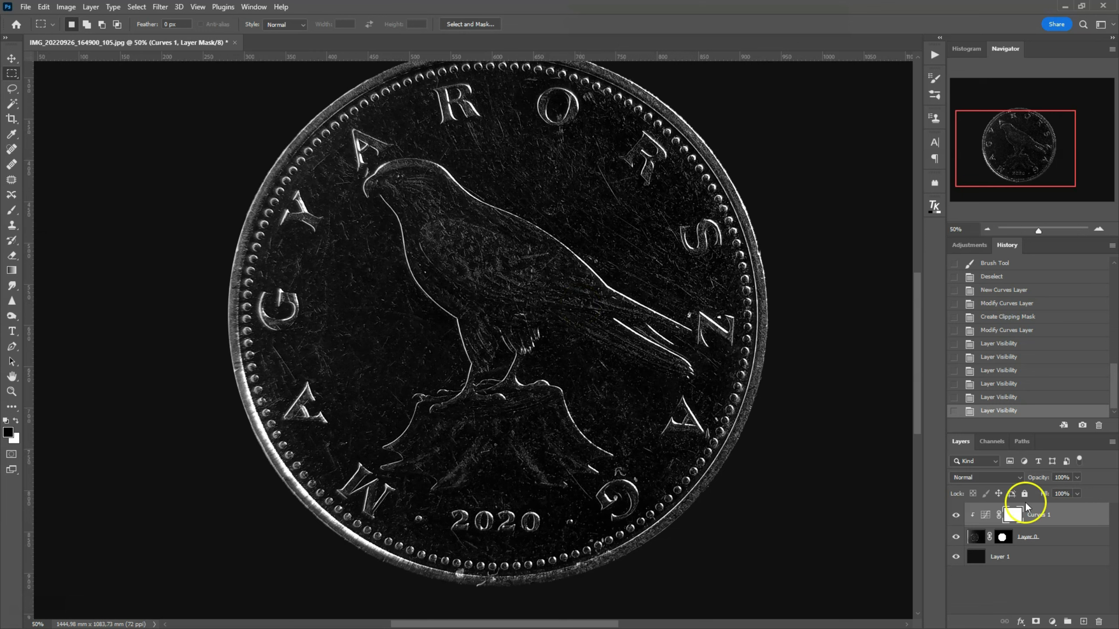
click(975, 542)
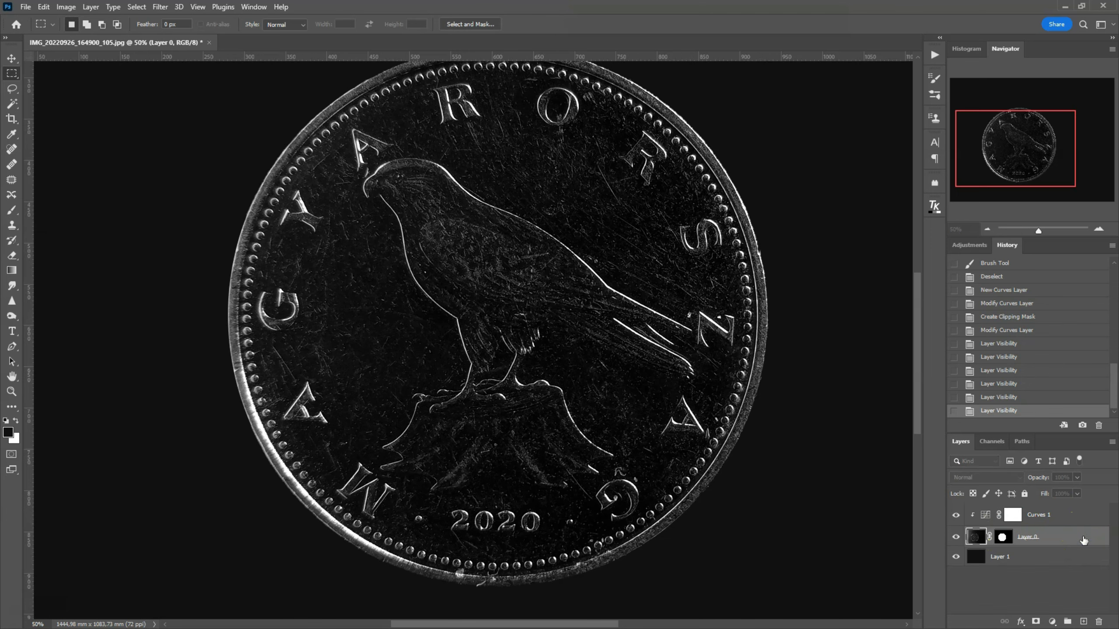
Enable Gradient Overlay on the coin layer in Linear Dodge (Add) mode and bring up its Gradient Editor
key(space)
drag(736, 124, 749, 76)
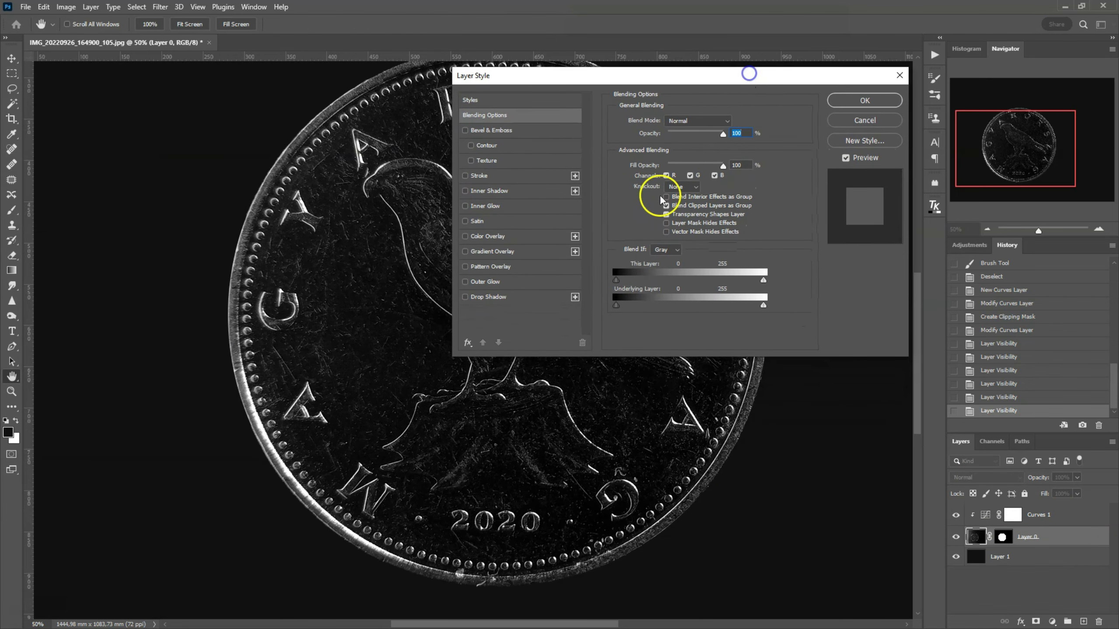
drag(665, 77, 873, 65)
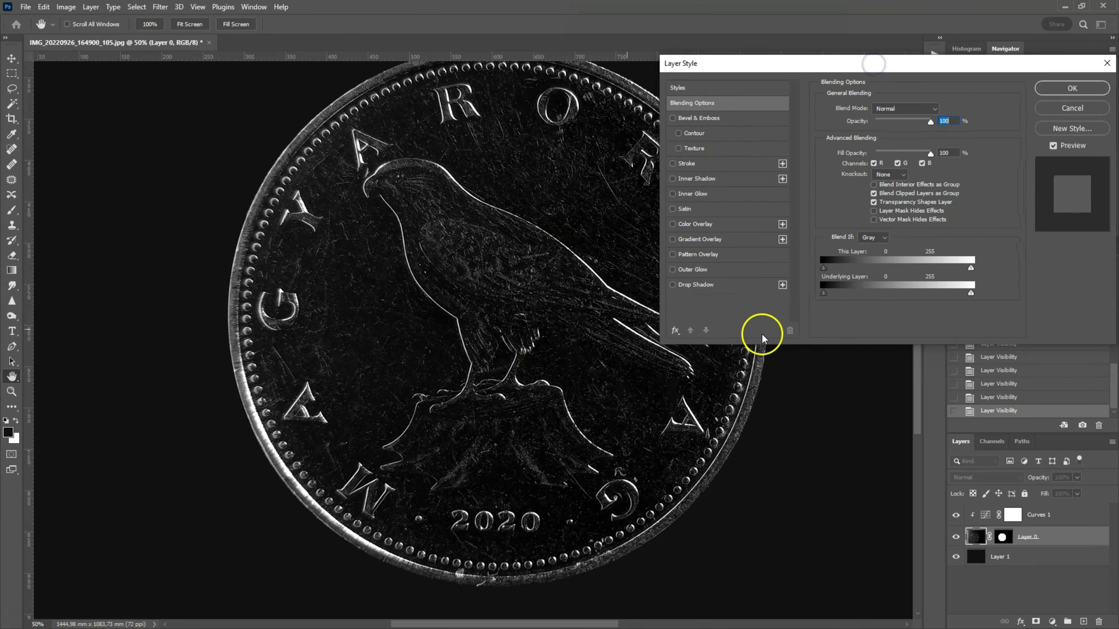
click(673, 240)
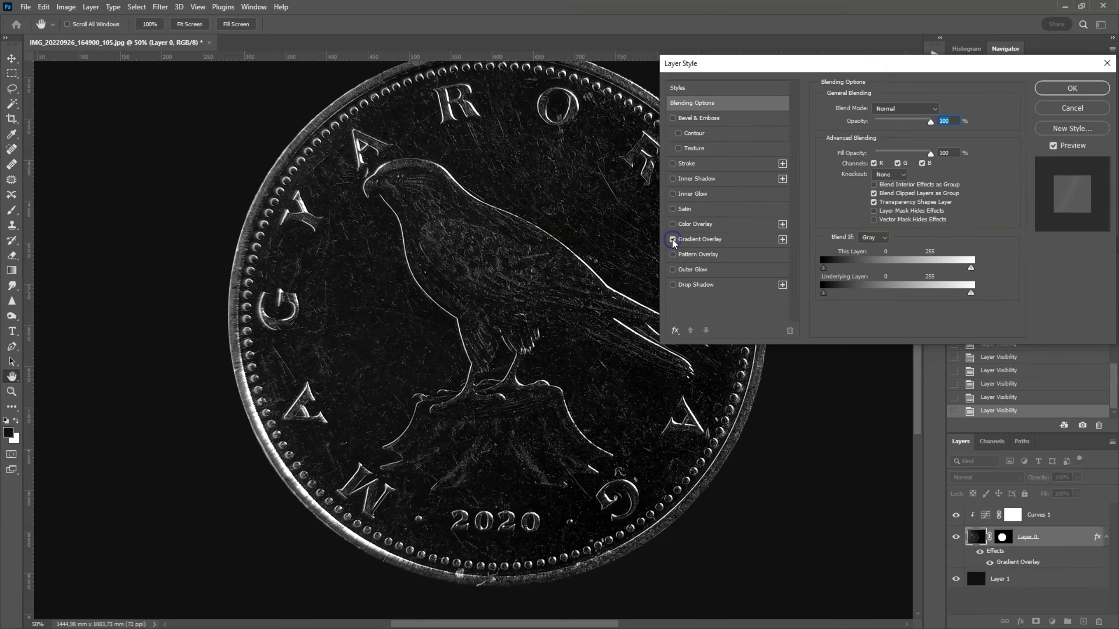
click(696, 241)
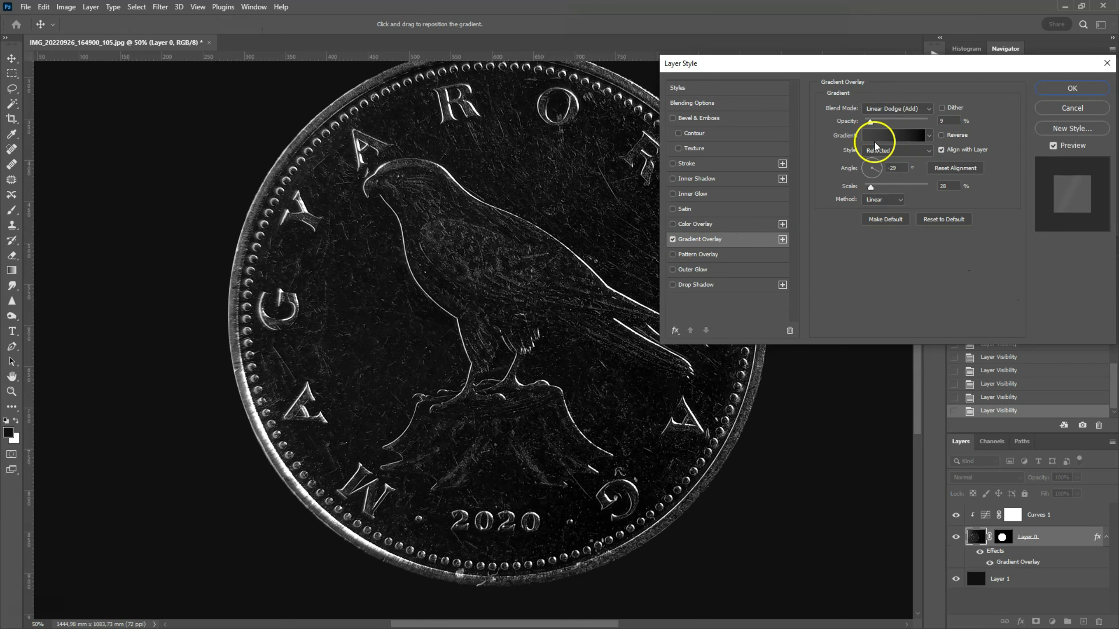
click(895, 113)
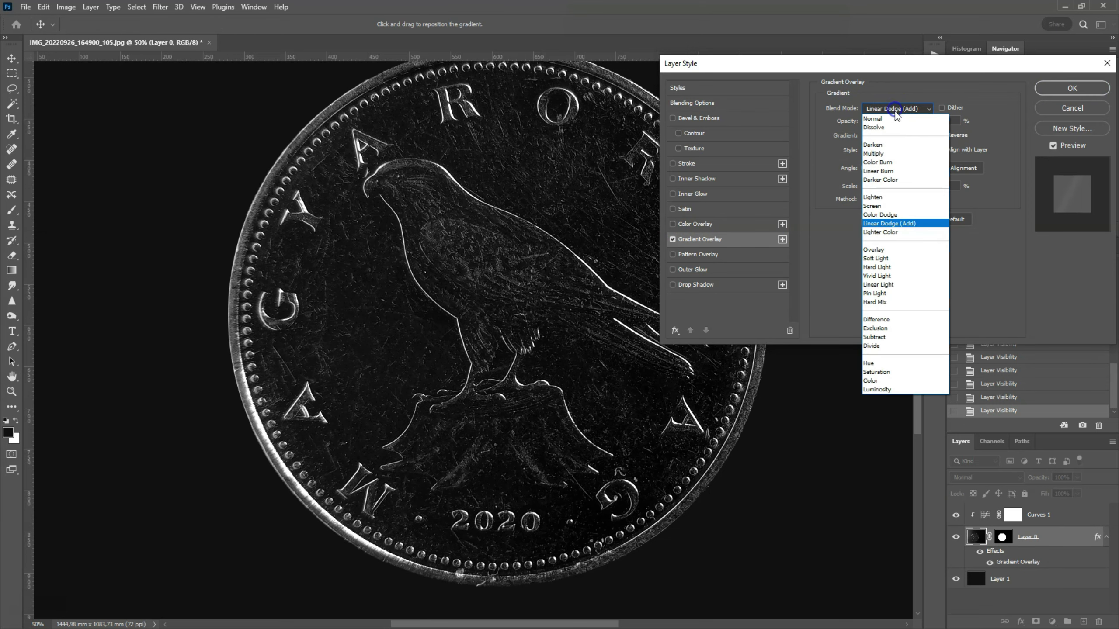
click(894, 222)
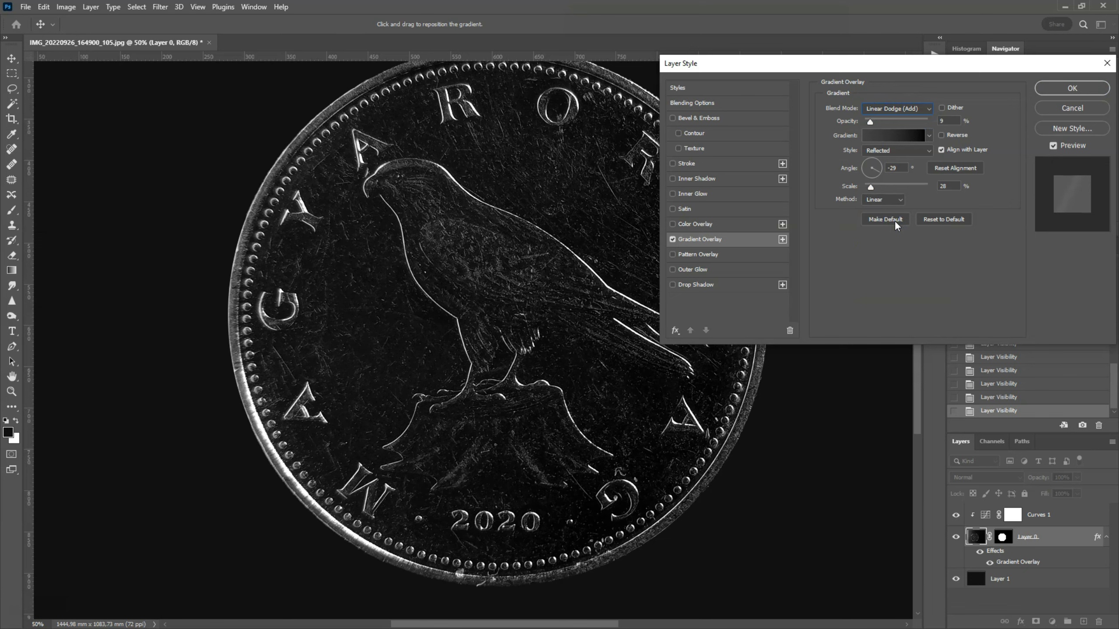
click(894, 135)
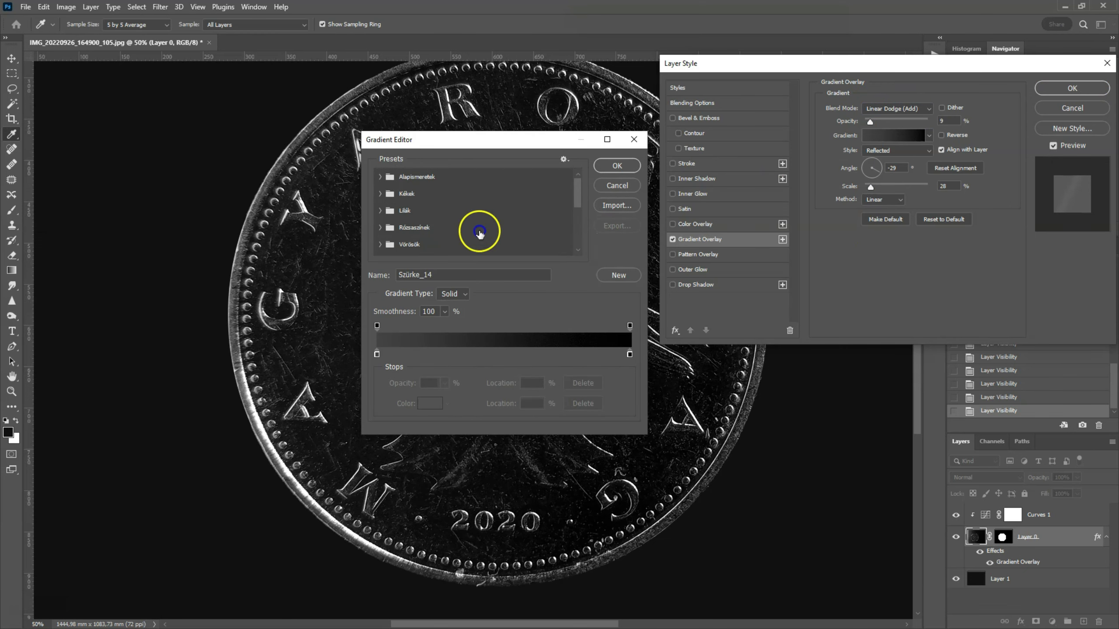
Apply the dark grey preset from the Szürkék group and raise the overlay opacity to 100%
click(379, 176)
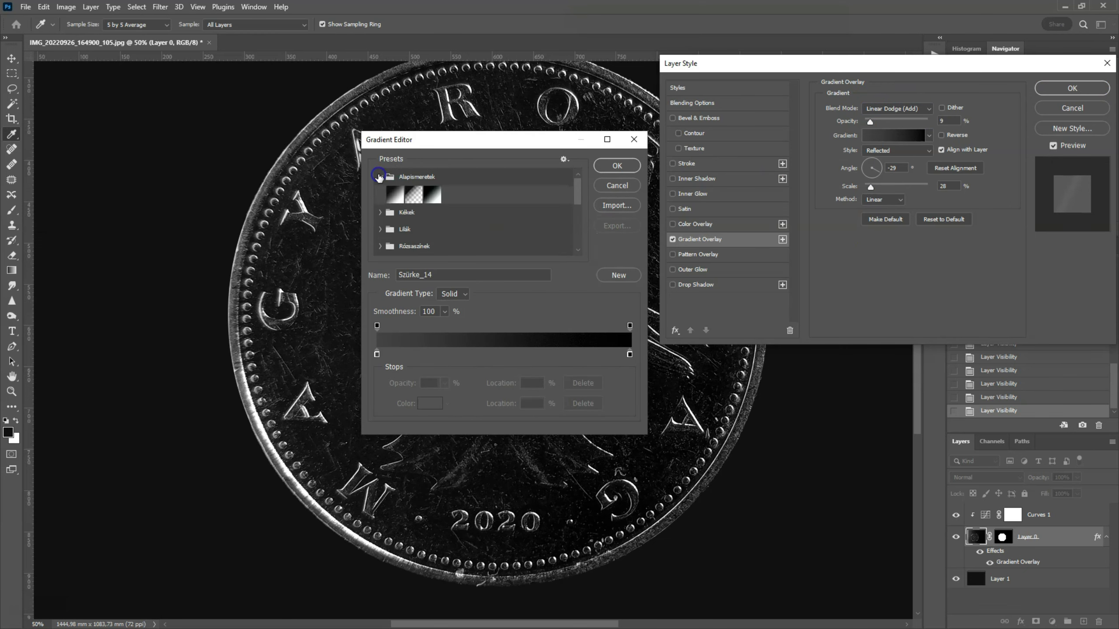
click(379, 175)
scroll(389, 233, down, 1)
scroll(388, 237, down, 3)
click(380, 230)
scroll(487, 245, down, 1)
scroll(474, 243, down, 1)
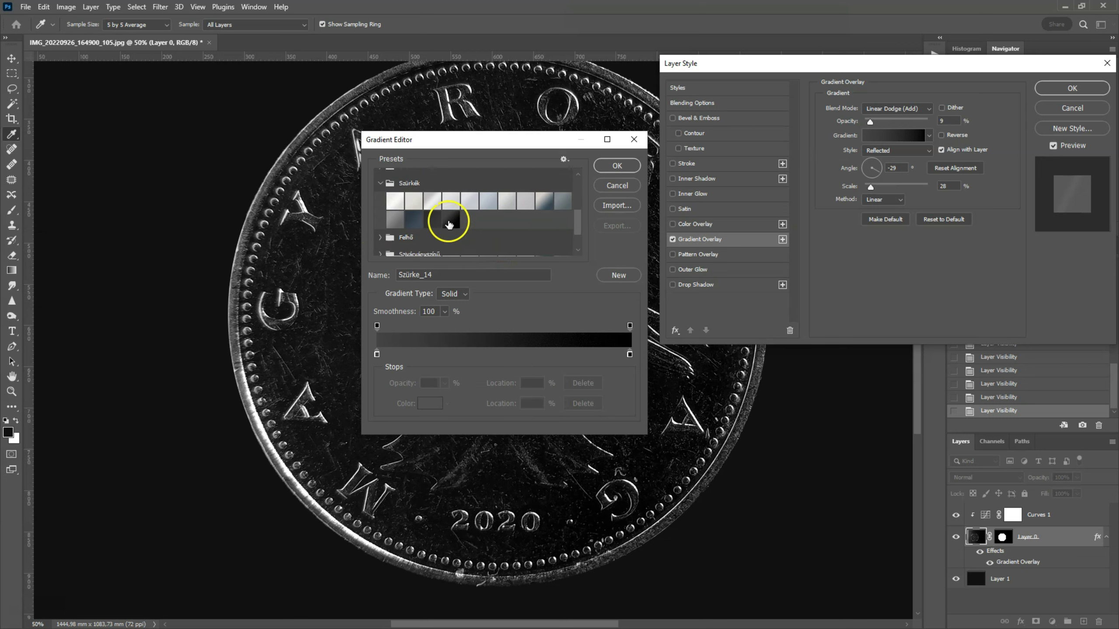
click(449, 224)
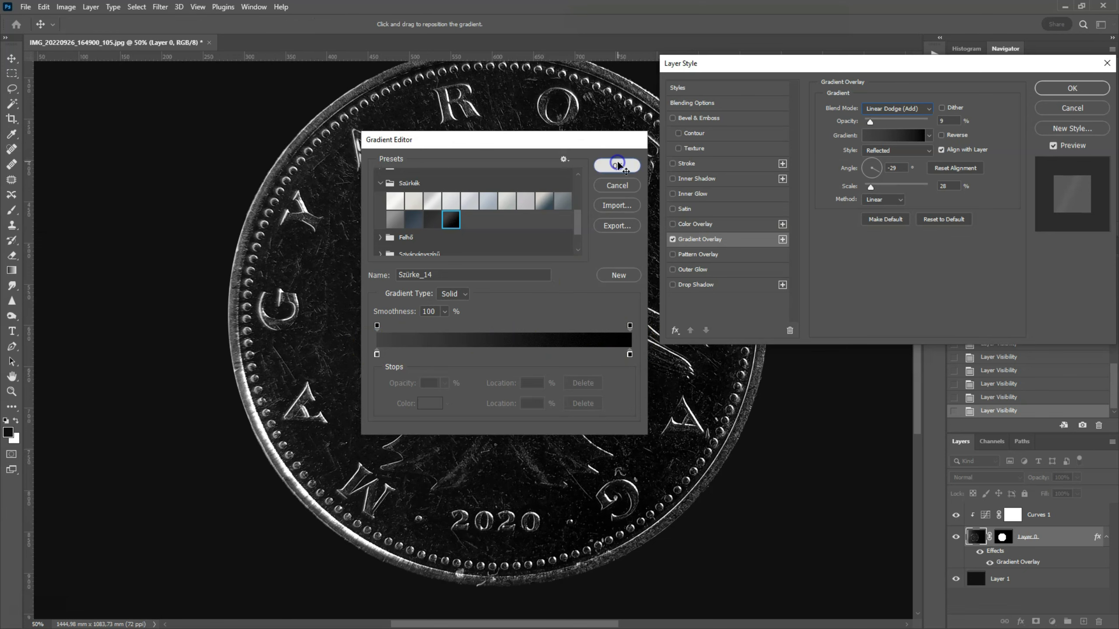
click(617, 166)
drag(870, 122, 879, 127)
Narrow the light streak and try Linear style before returning to Reflected
drag(870, 187, 869, 187)
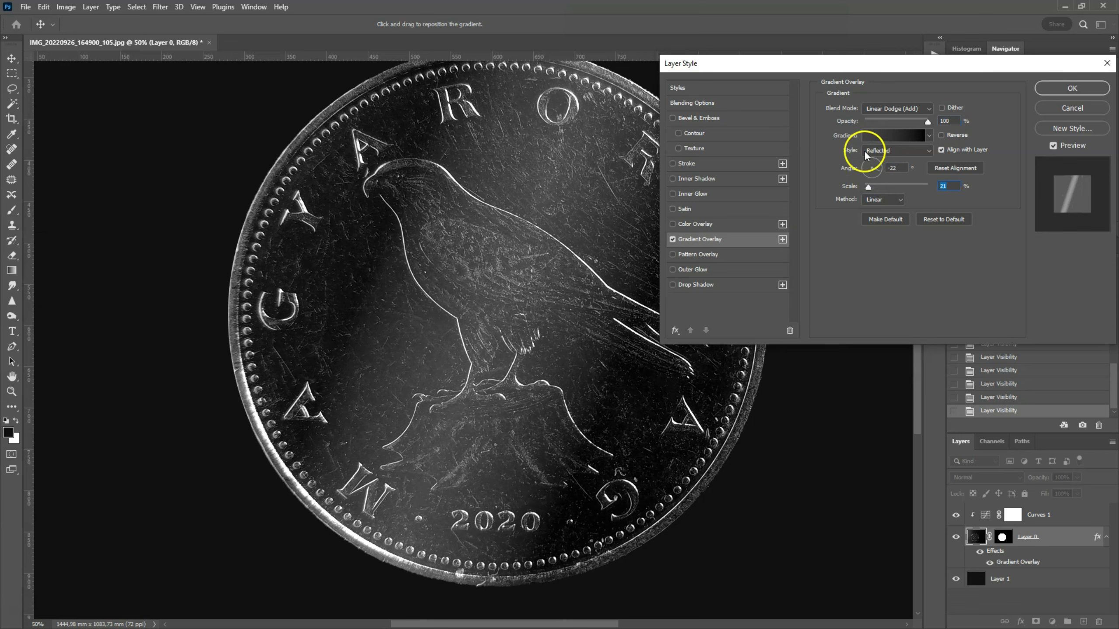
click(905, 152)
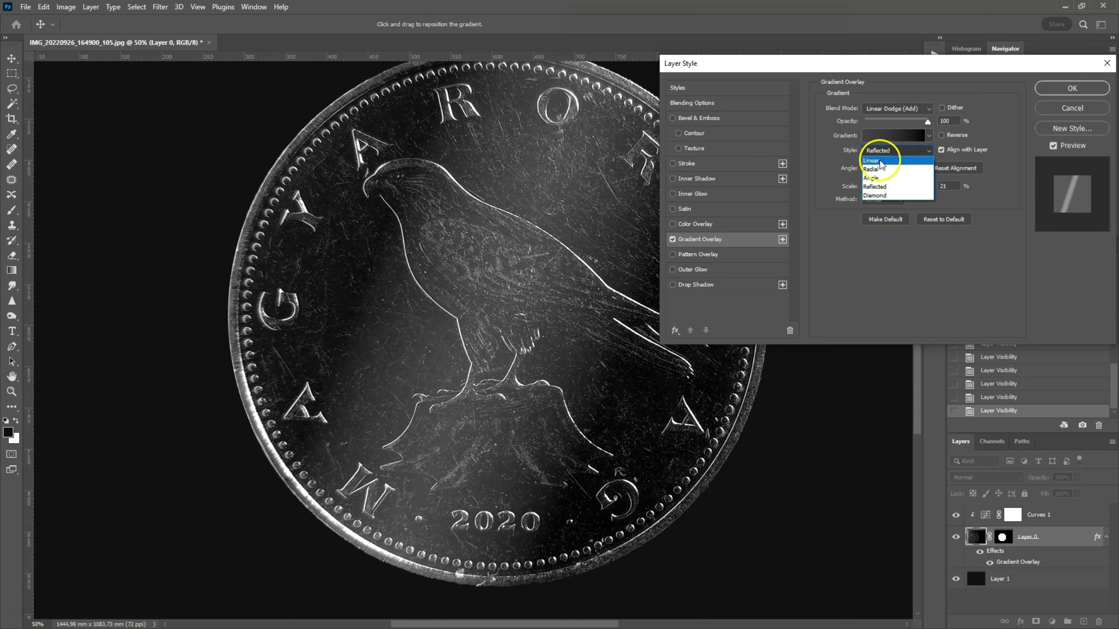
click(888, 162)
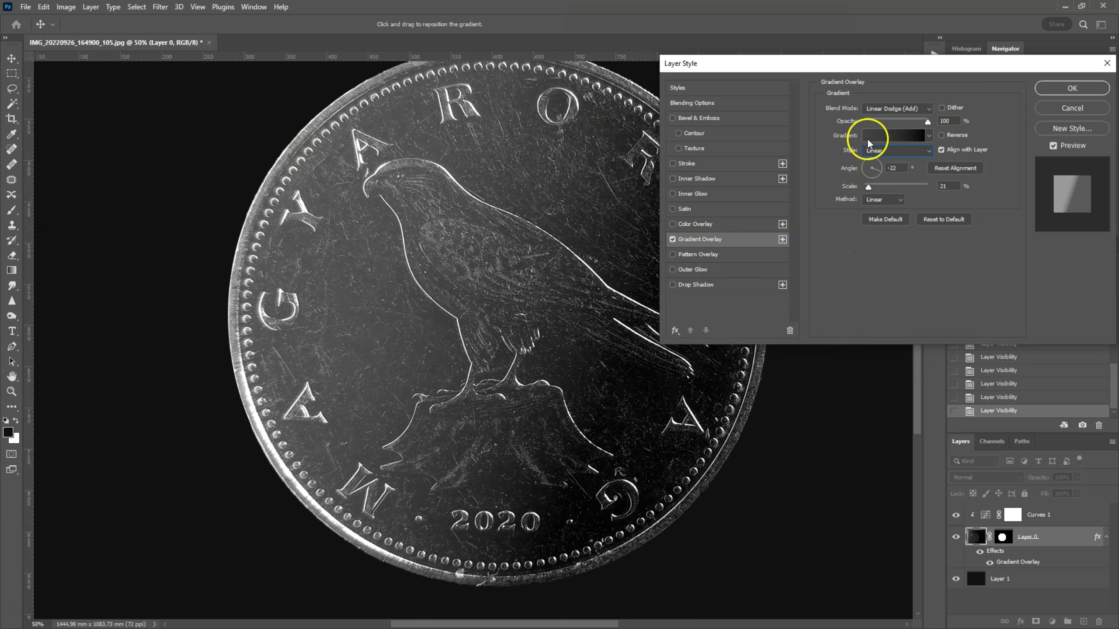
click(898, 151)
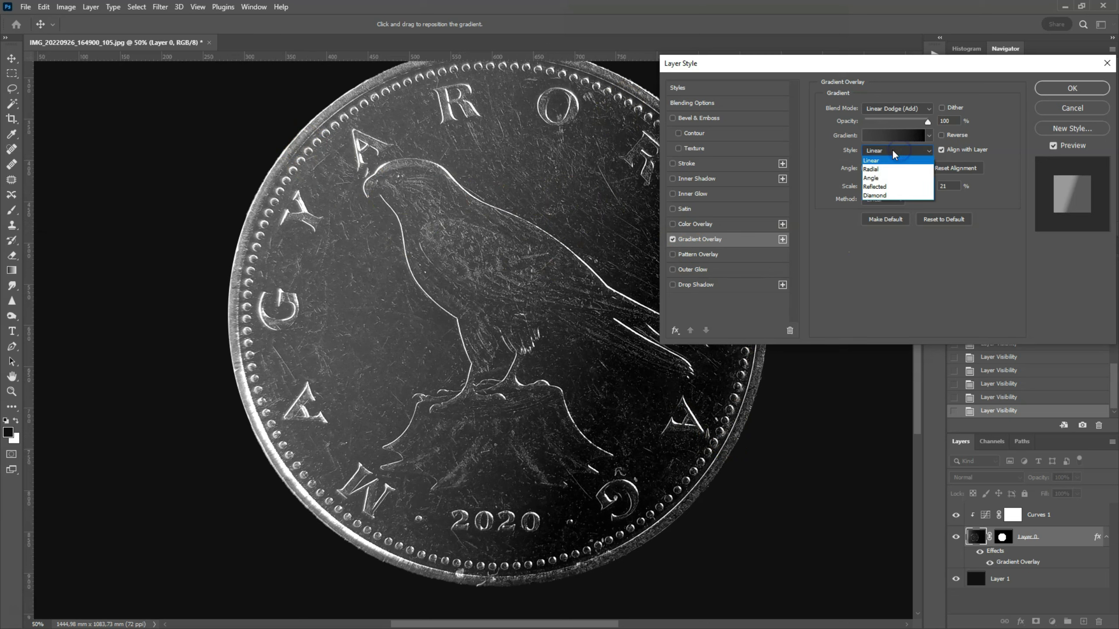
click(875, 186)
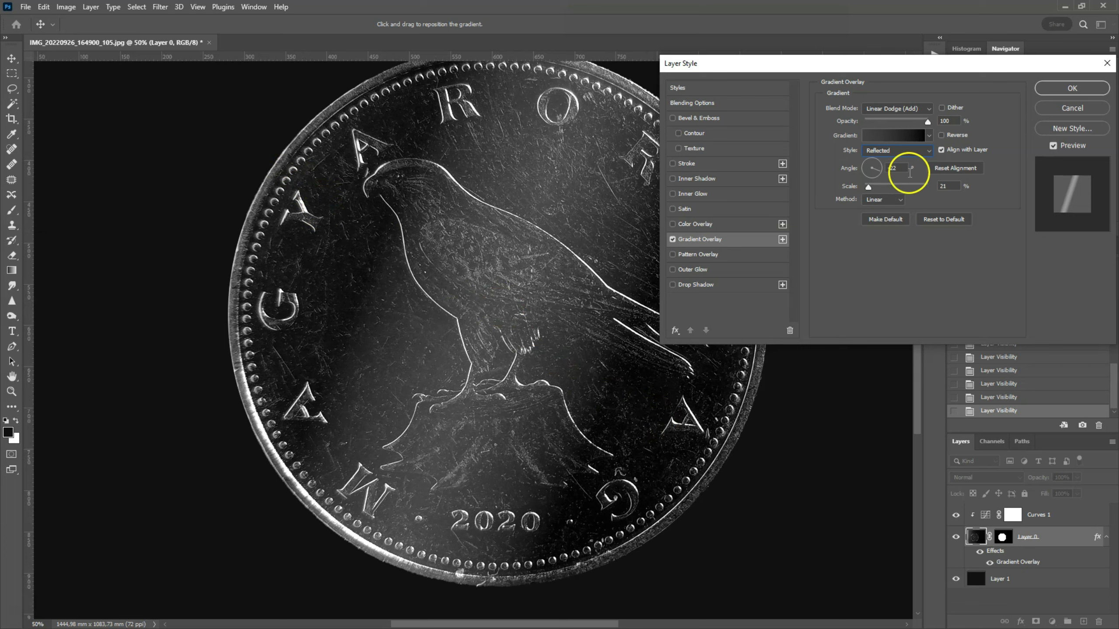
Position the streak diagonally at -34° angle and 10% scale, apply it, and select Curves 1
drag(878, 173, 872, 179)
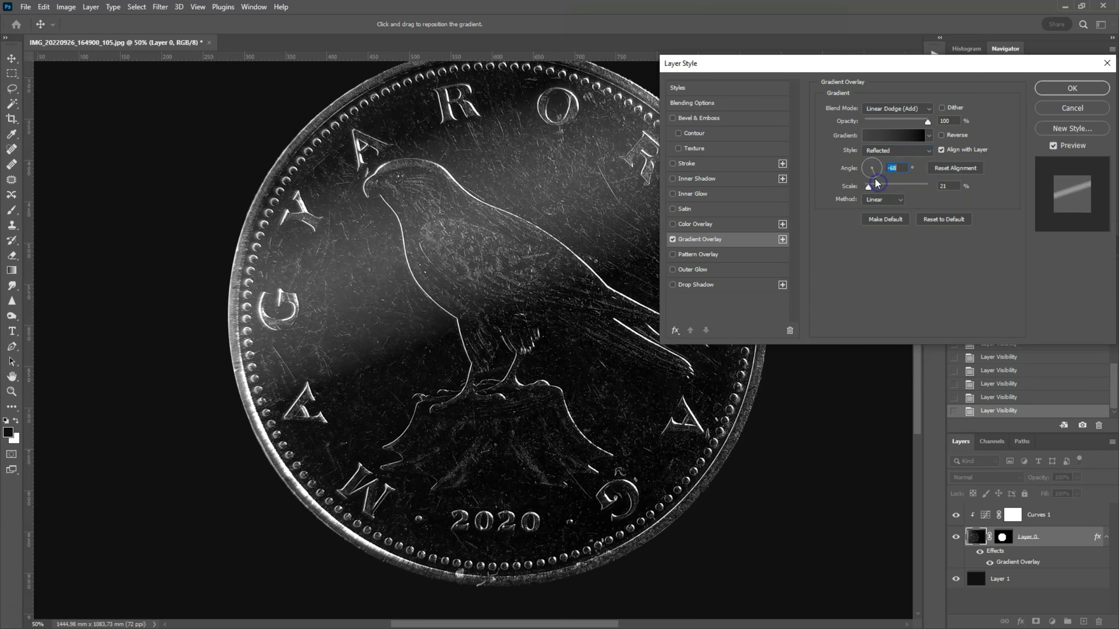
mouse_move(420, 245)
mouse_down()
mouse_move(517, 296)
mouse_move(471, 261)
mouse_move(572, 337)
mouse_move(592, 370)
mouse_move(516, 294)
mouse_move(543, 323)
mouse_up()
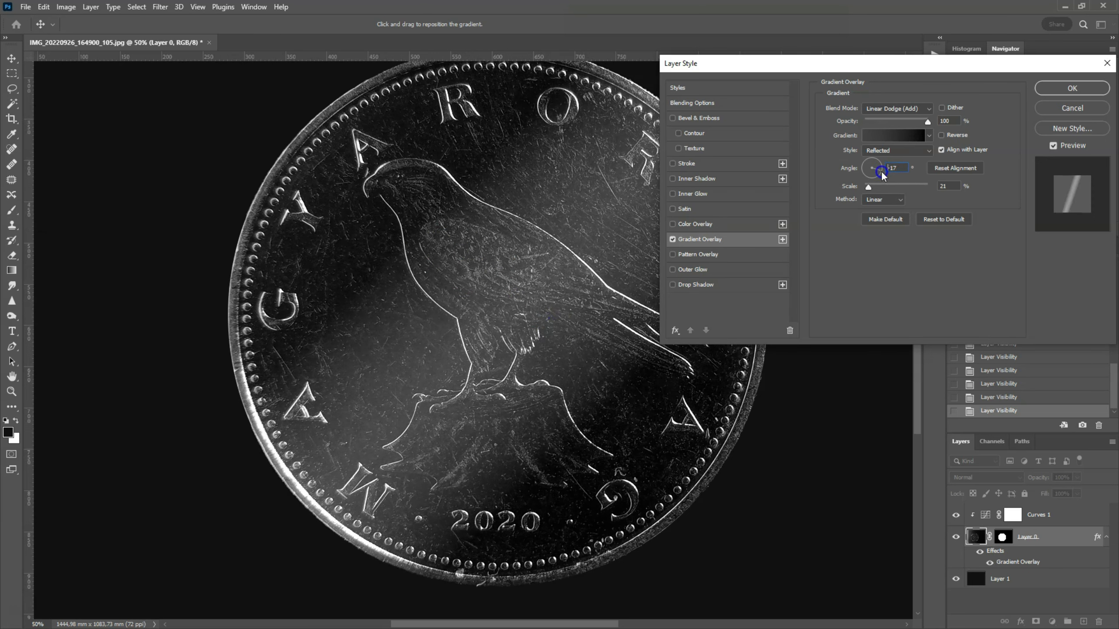
mouse_move(881, 171)
mouse_down()
mouse_move(865, 189)
mouse_move(874, 170)
mouse_up()
drag(927, 122, 929, 128)
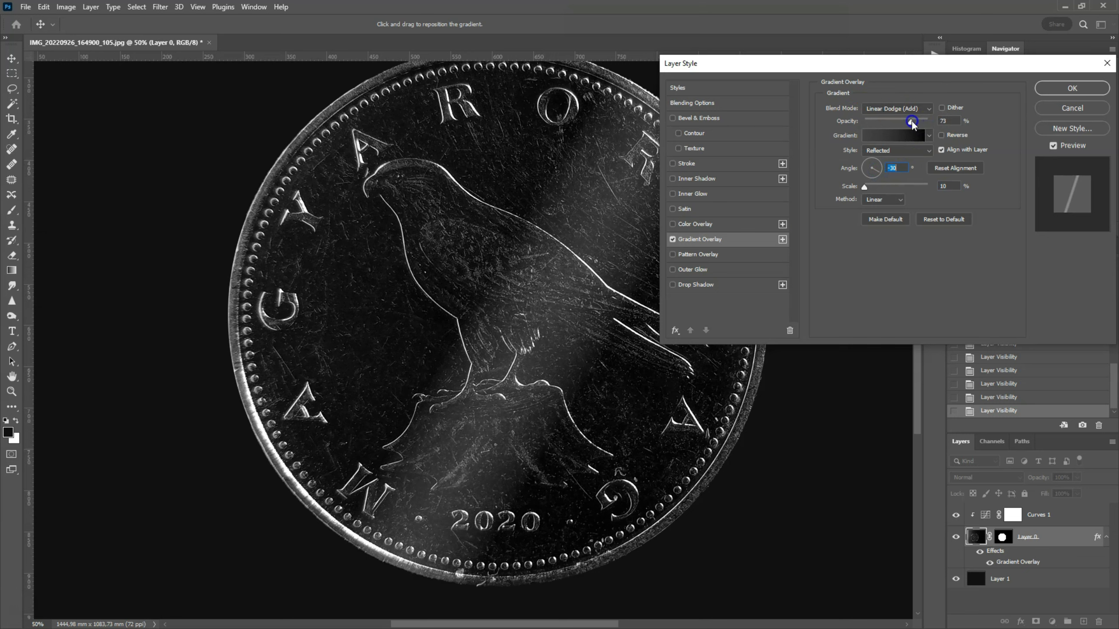
drag(864, 187, 880, 172)
click(513, 253)
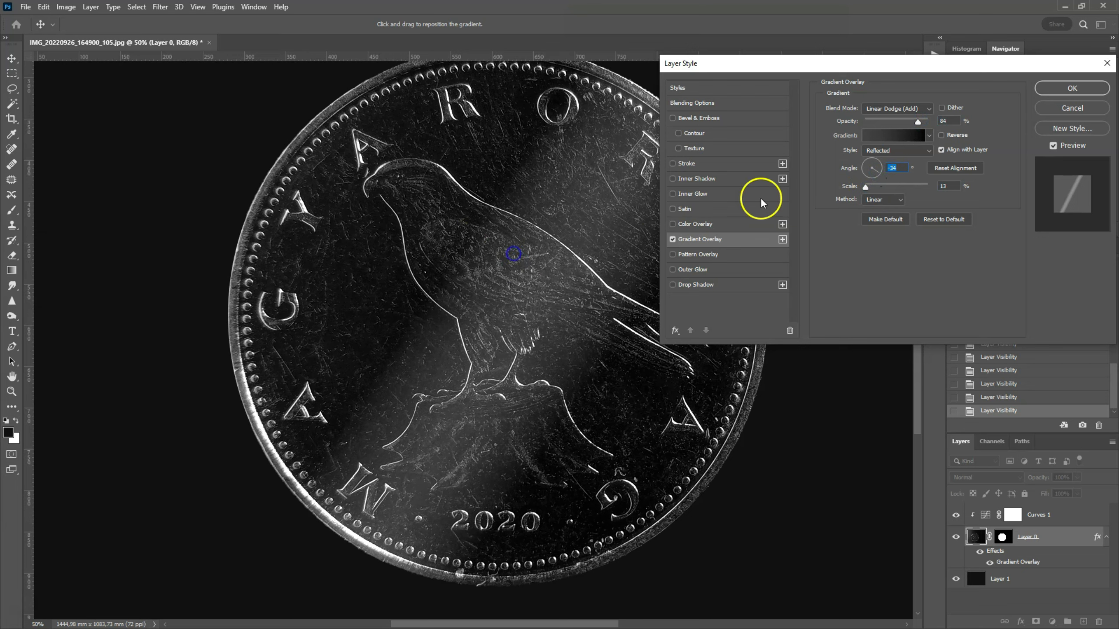
drag(865, 188, 864, 190)
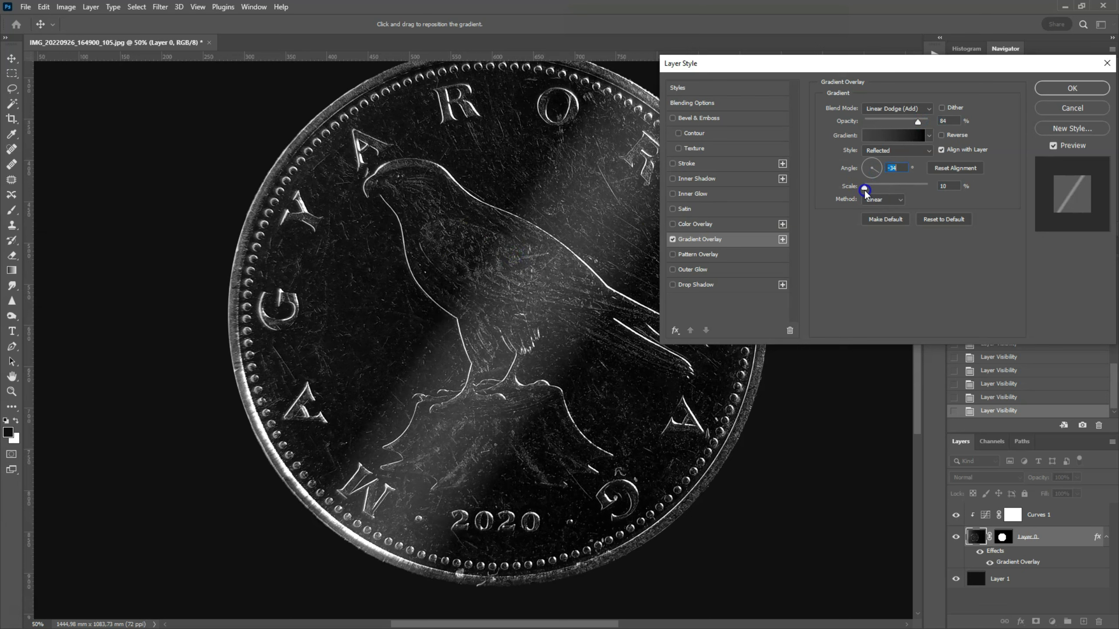
click(1070, 88)
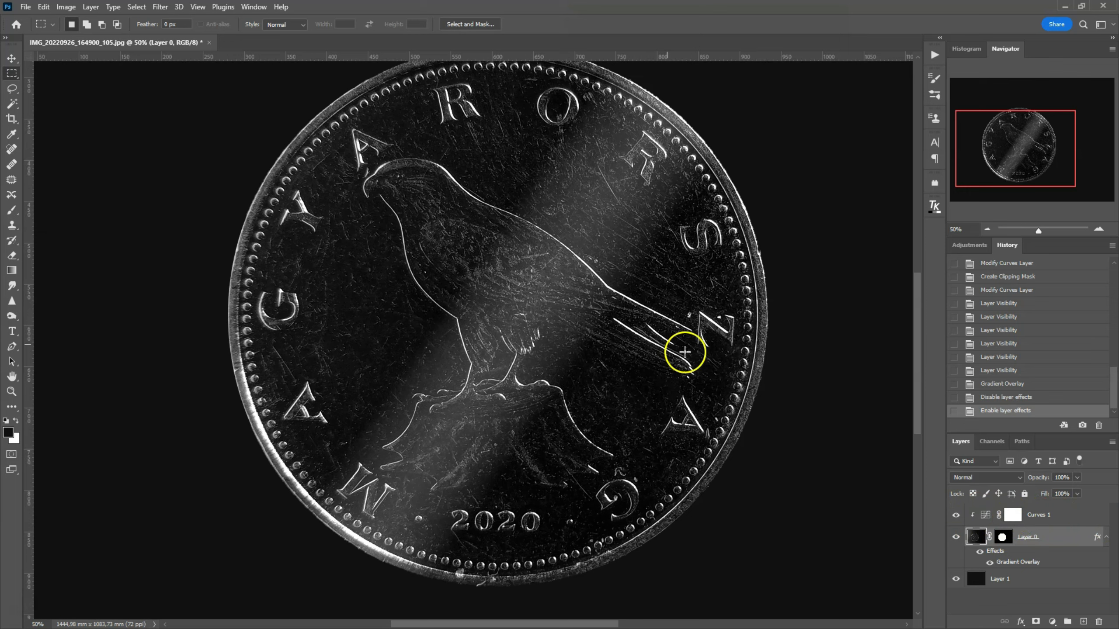
click(1083, 517)
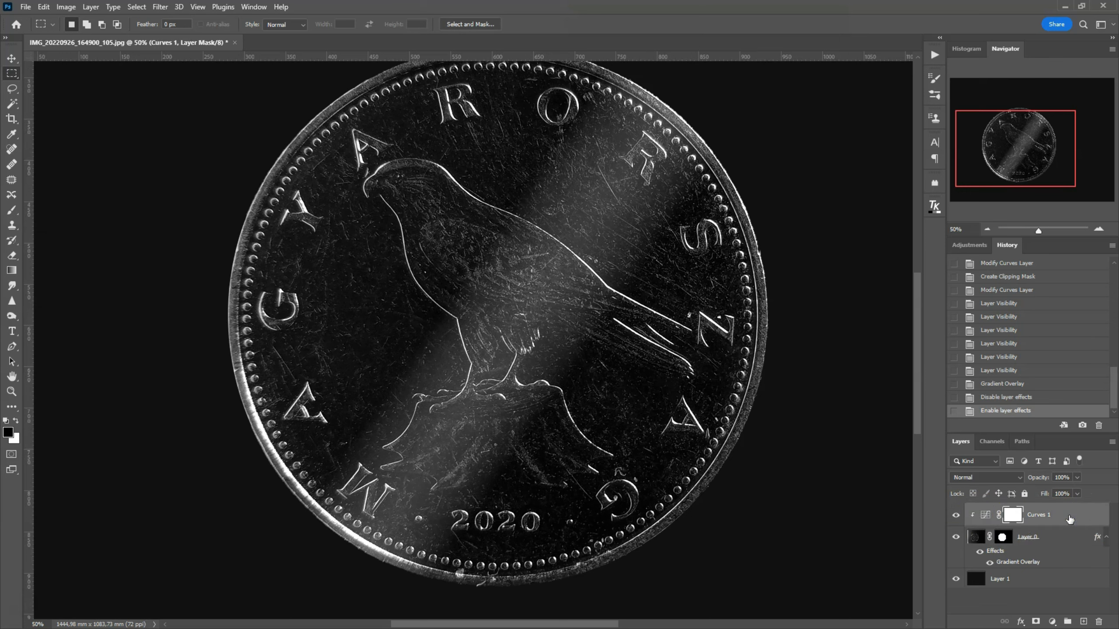
Merge Curves 1 down into Layer 0 and hide its gradient overlay effect
right_click(1071, 520)
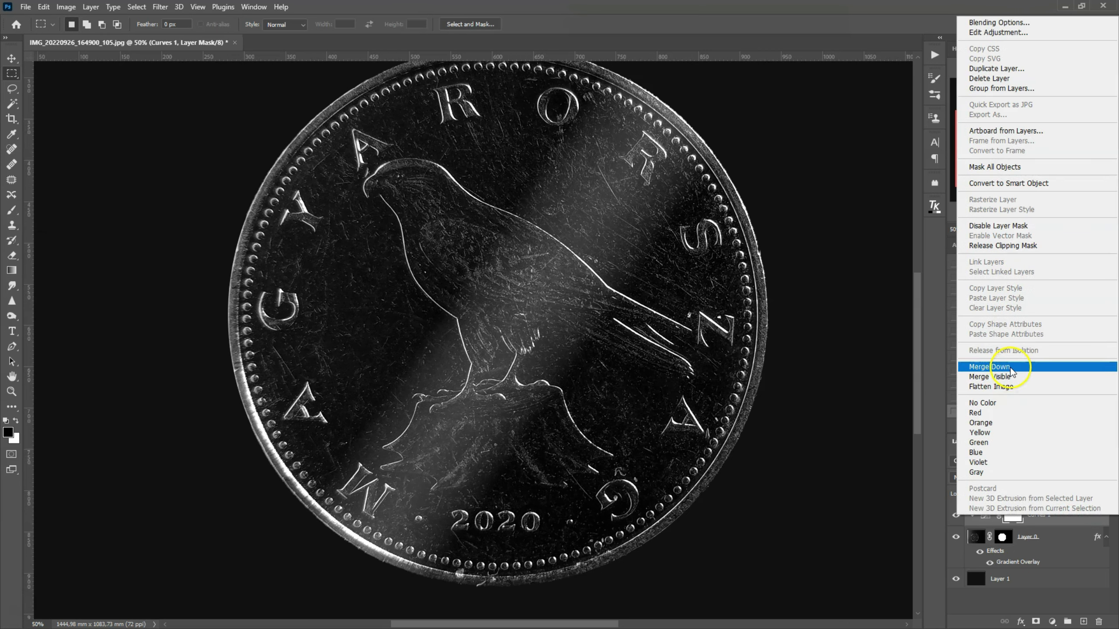
click(995, 367)
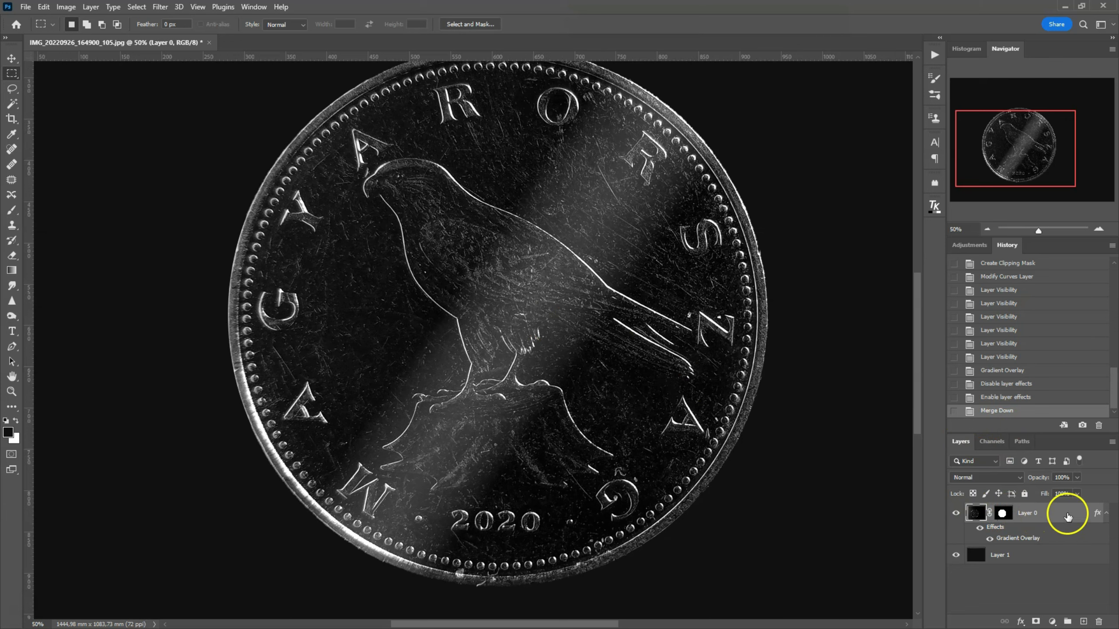
click(990, 539)
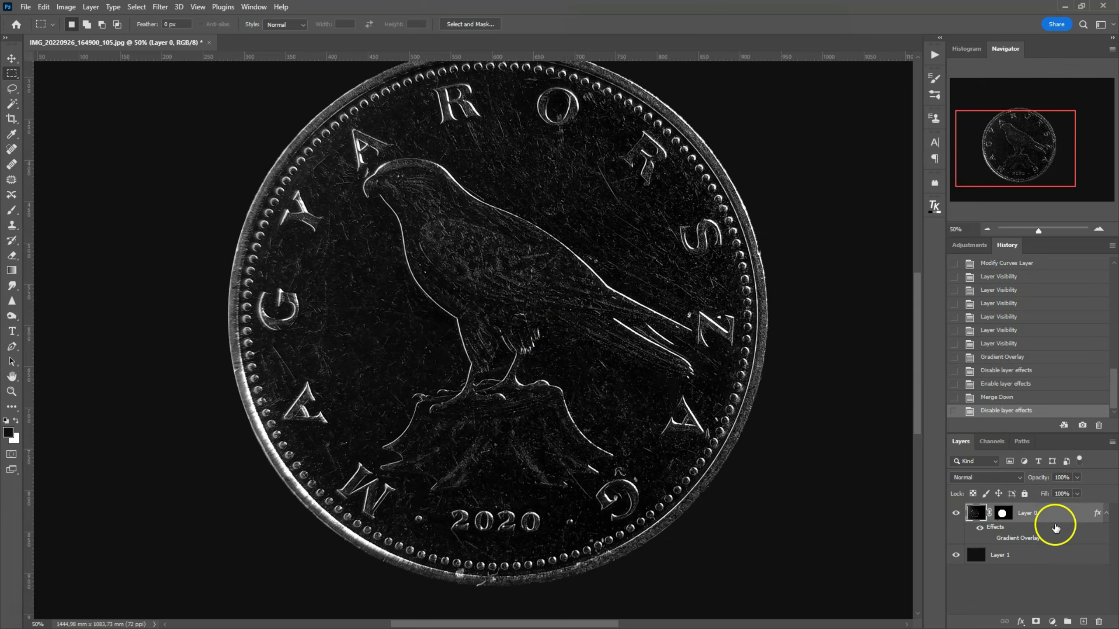
Duplicate Layer 0 and delete the mask from Layer 0 copy
drag(1059, 521, 1083, 619)
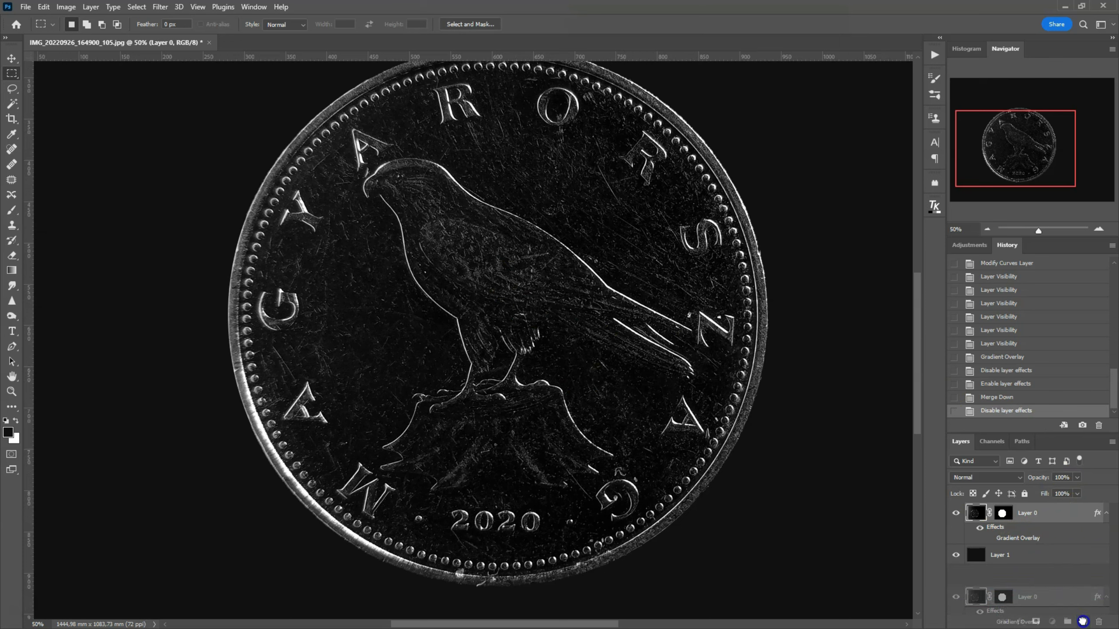
drag(1083, 621, 1083, 621)
click(1005, 516)
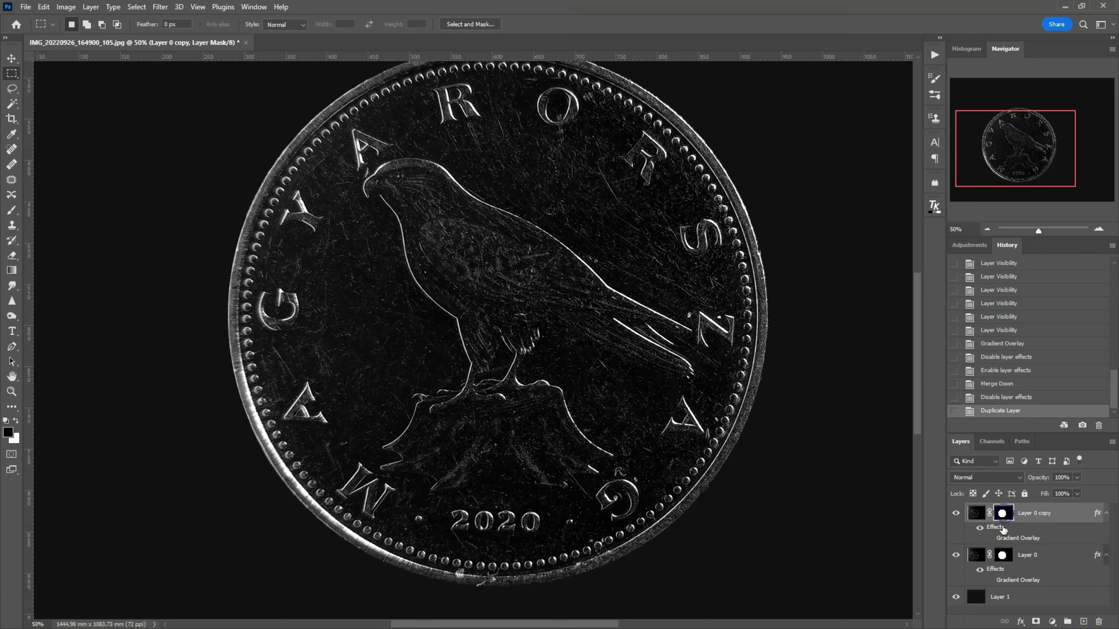
drag(1003, 513, 1103, 623)
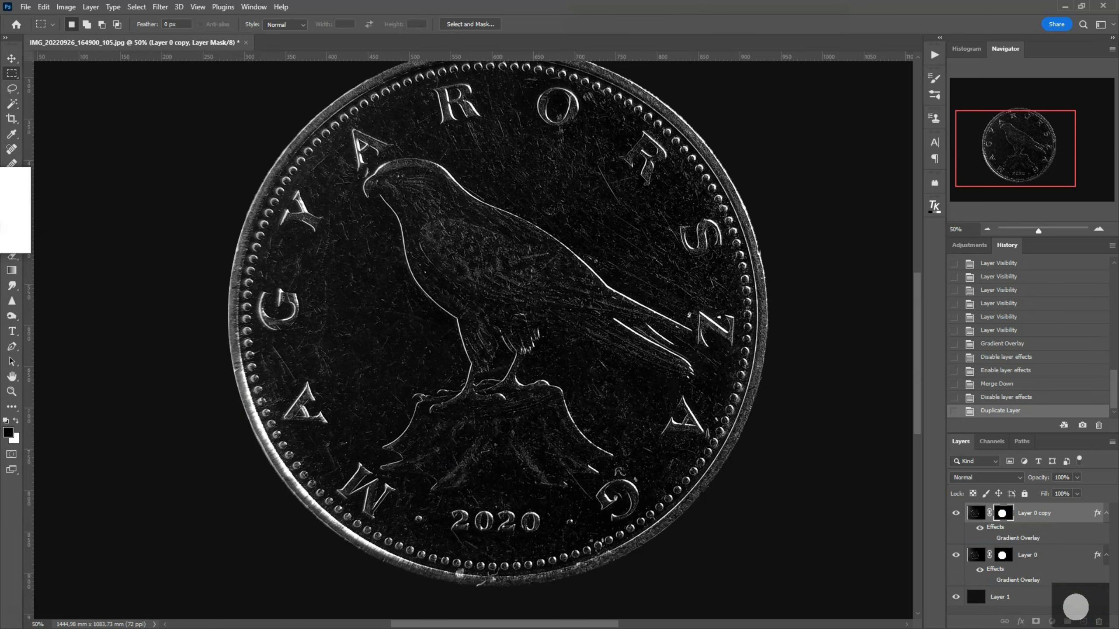
click(615, 226)
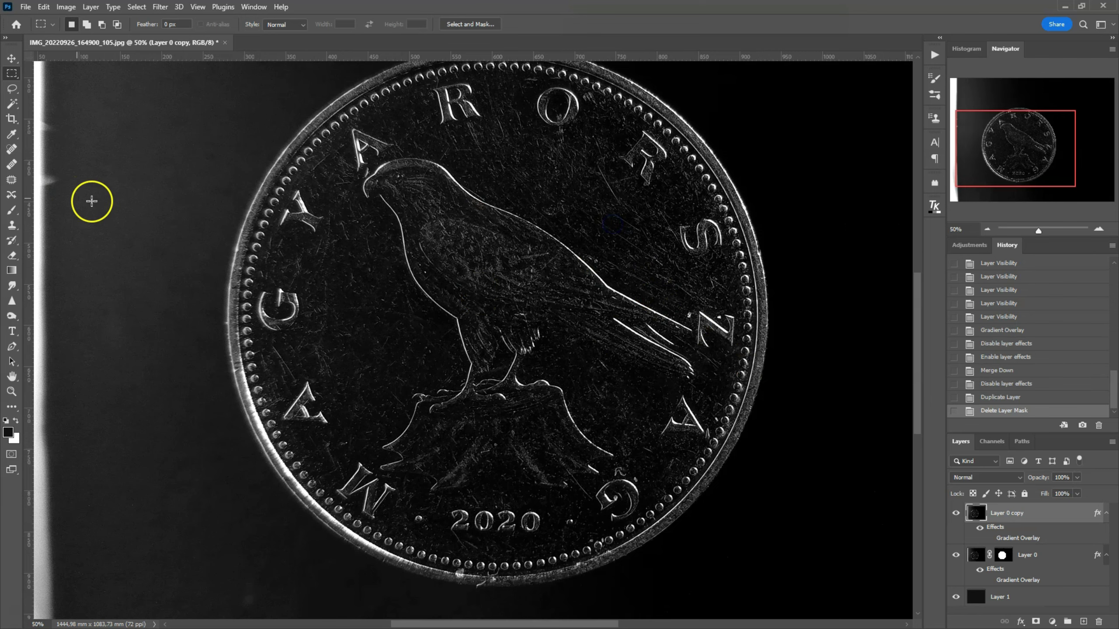
mouse_move(1024, 167)
mouse_down()
mouse_move(987, 202)
mouse_move(1026, 150)
mouse_up()
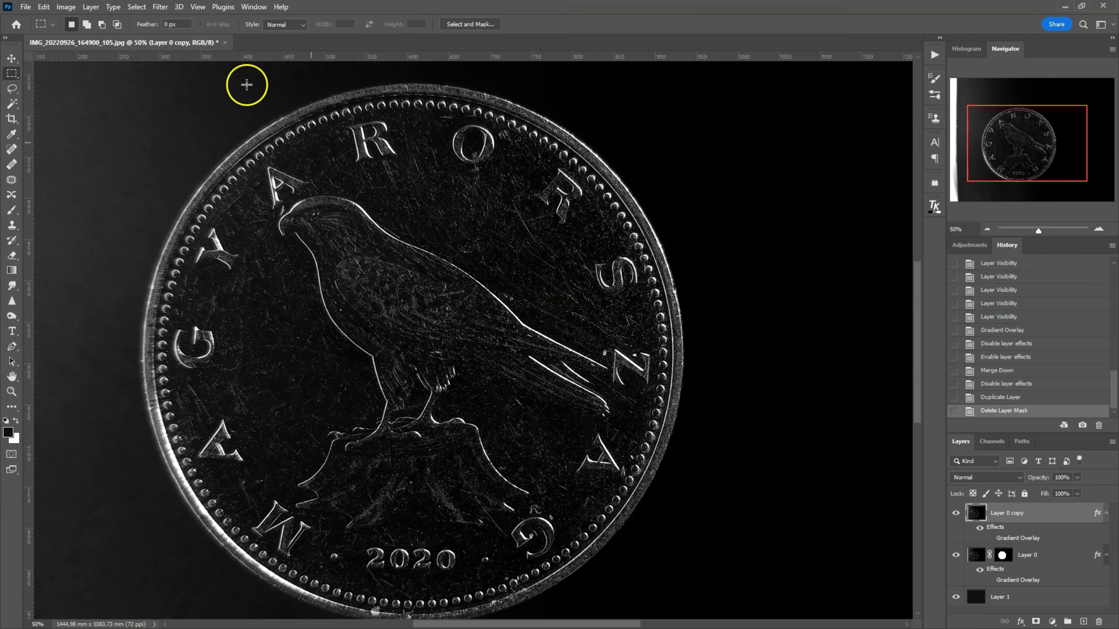
Open Dust & Scratches, set Radius to 4 and try thresholds between 36 and 44
click(159, 7)
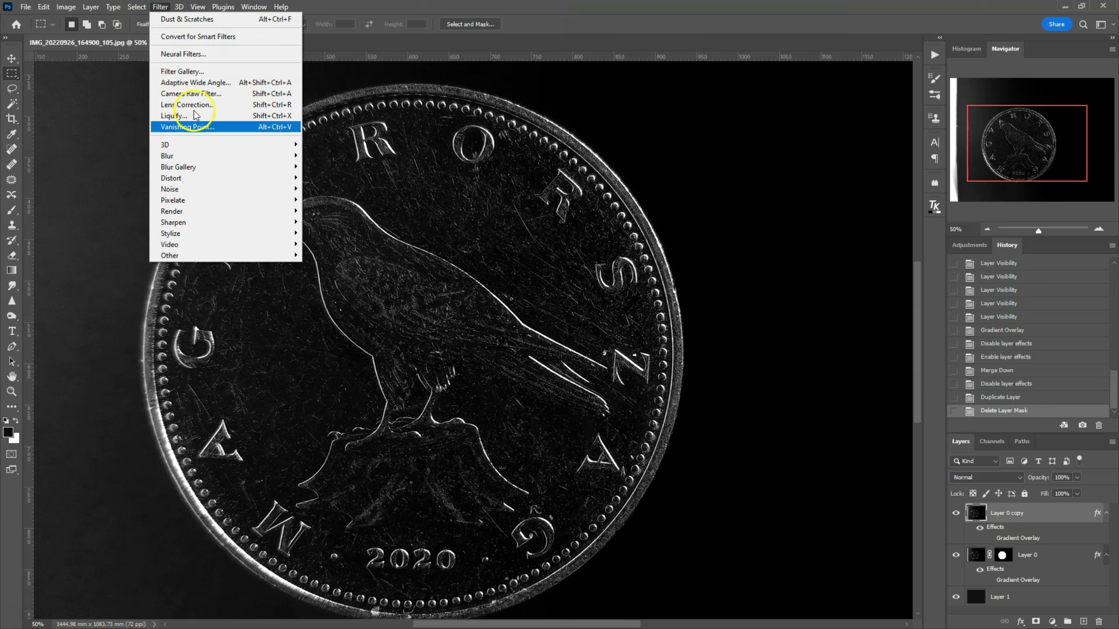
mouse_move(224, 189)
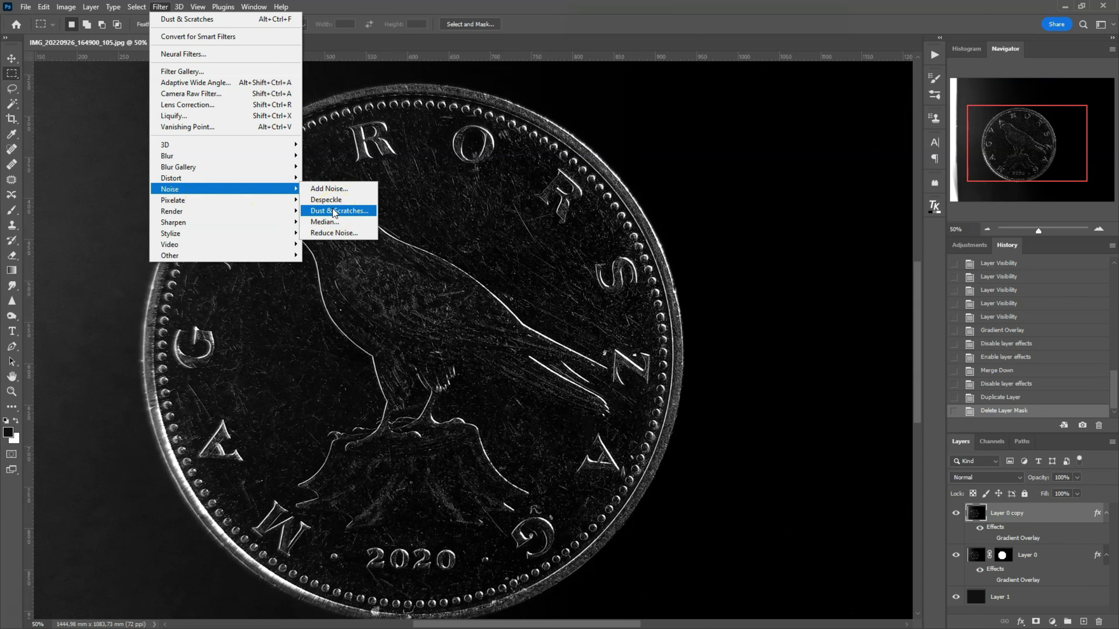
click(333, 211)
mouse_move(647, 76)
mouse_down()
mouse_move(722, 113)
mouse_move(769, 94)
mouse_up()
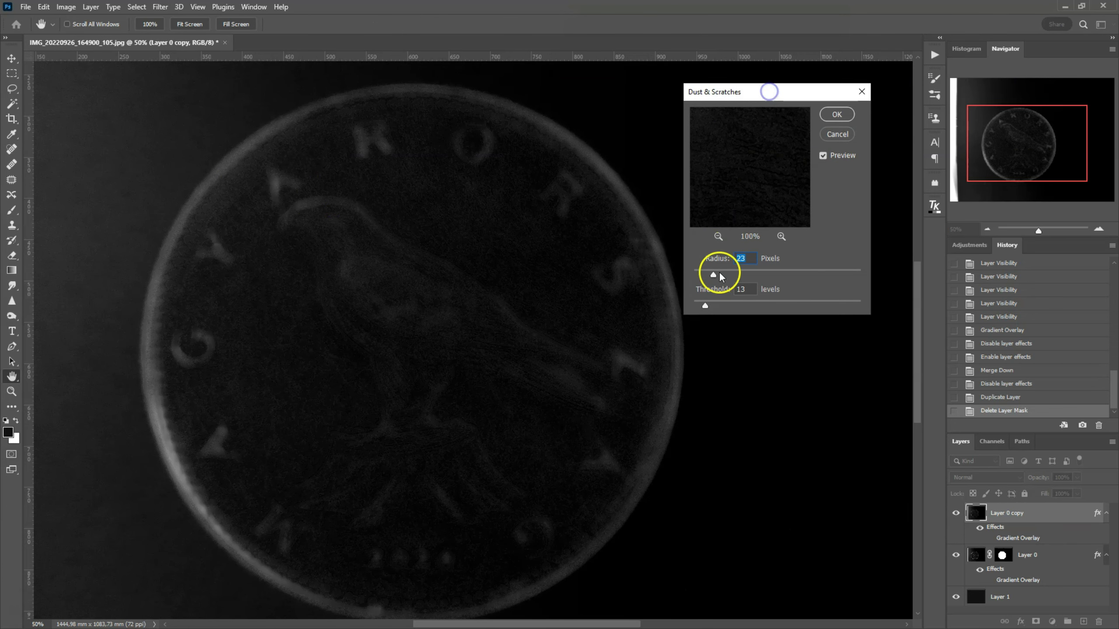
drag(708, 305, 711, 307)
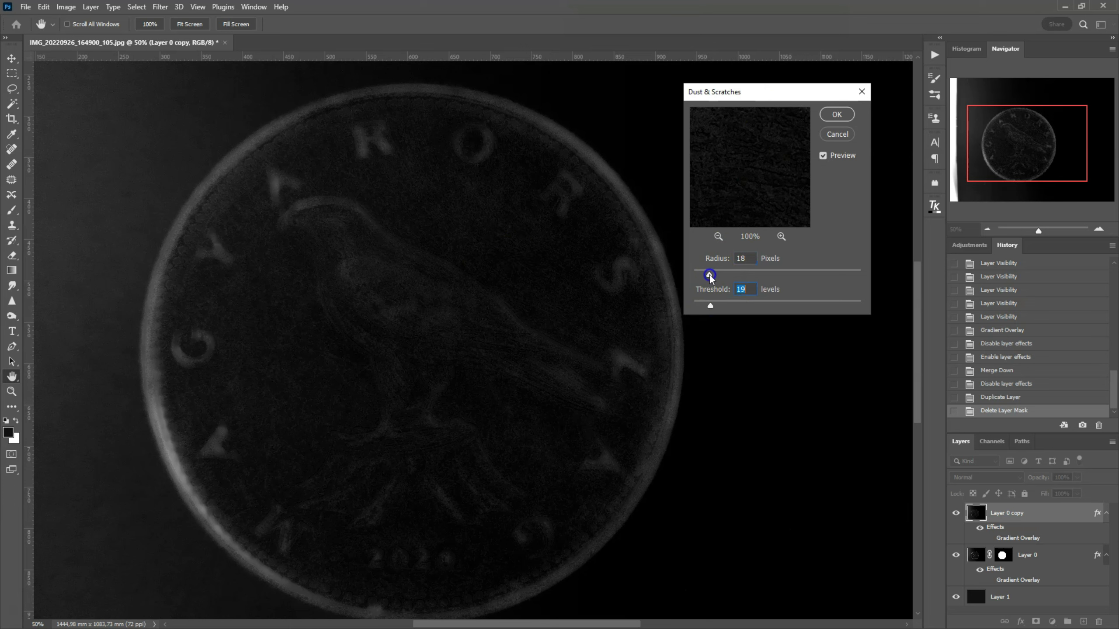
drag(709, 276, 706, 276)
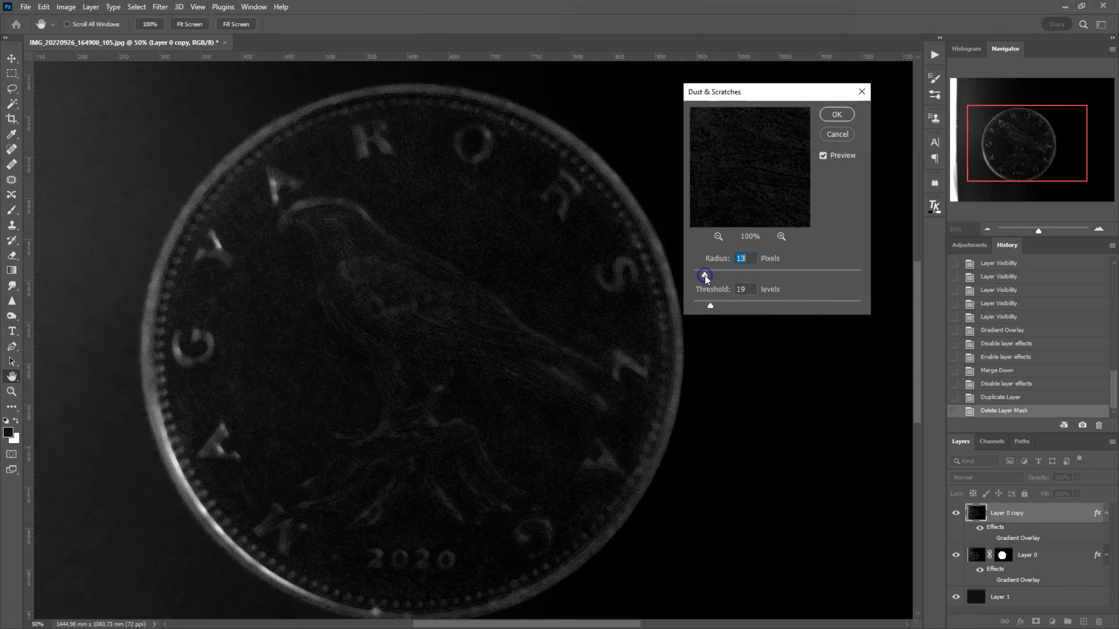
click(711, 308)
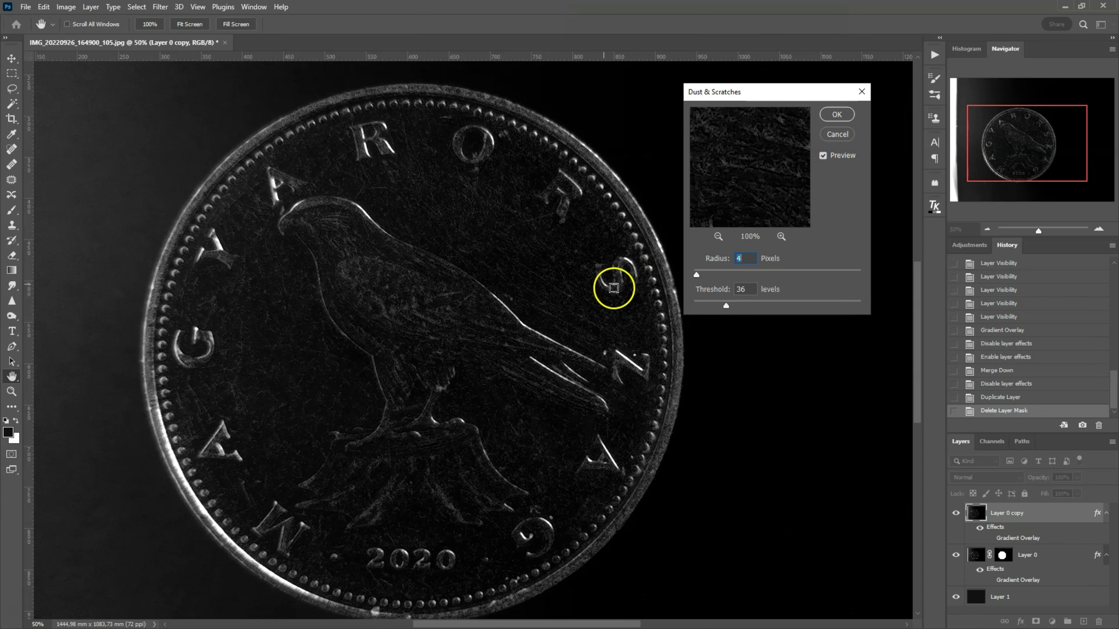
drag(733, 308, 734, 309)
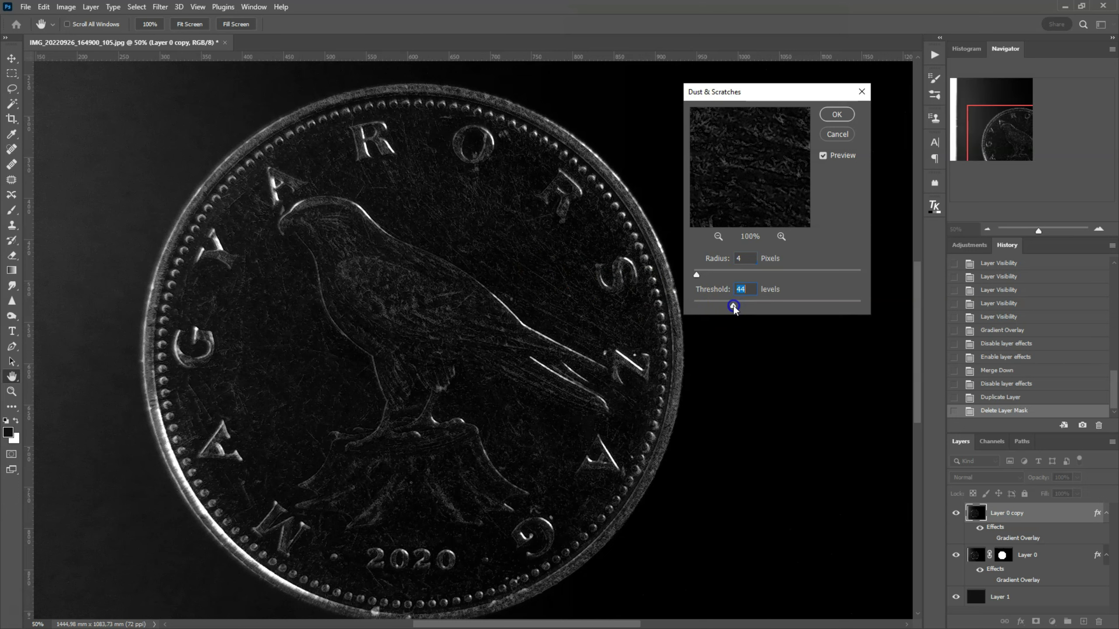
drag(727, 308, 727, 308)
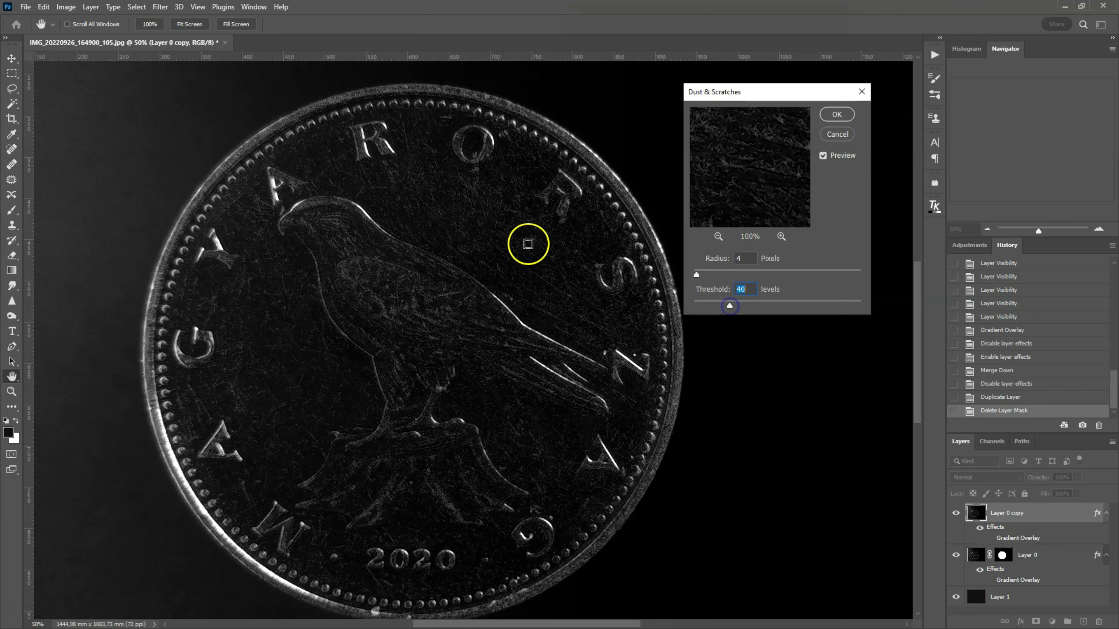
Compare with Preview off and on, settle Threshold around 42, and apply the filter
click(823, 155)
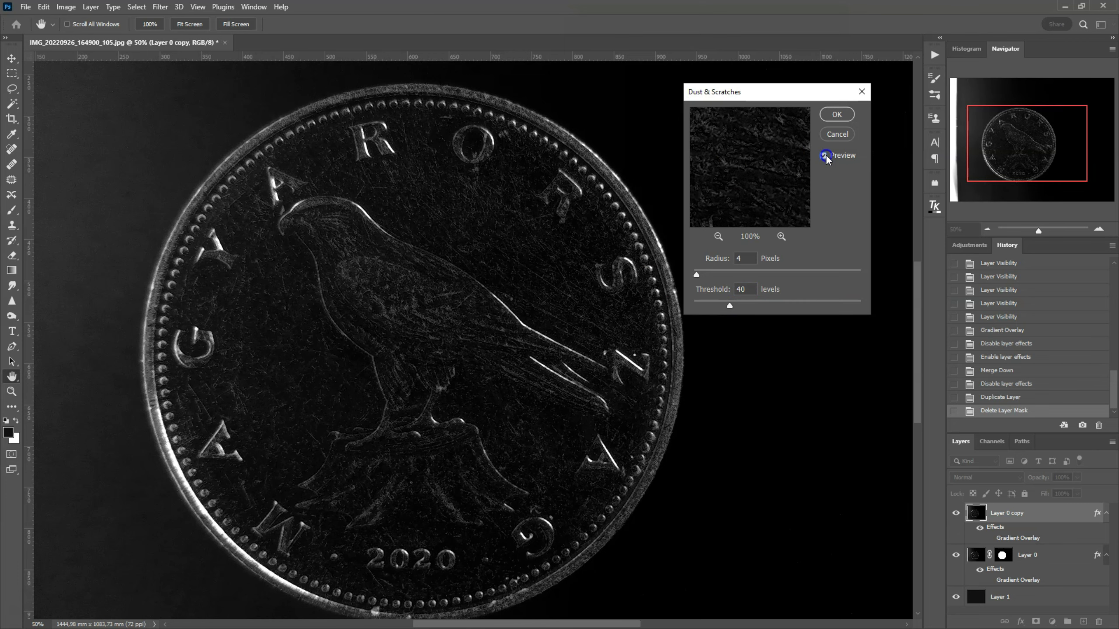
click(826, 156)
mouse_move(729, 306)
mouse_down()
mouse_move(788, 316)
mouse_move(859, 307)
mouse_up()
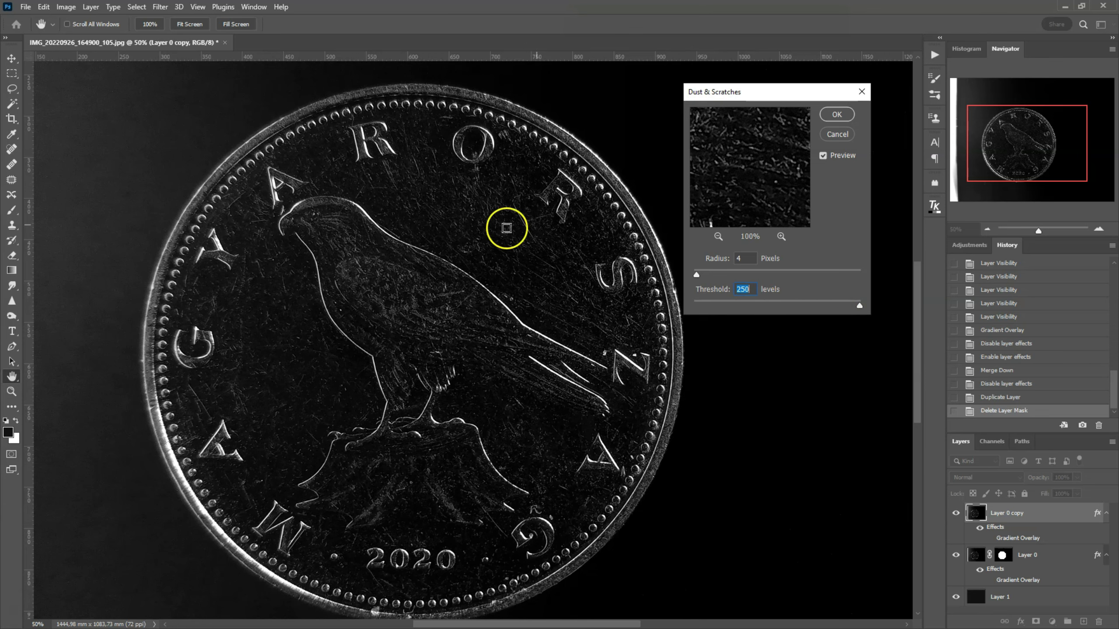
drag(857, 306, 767, 306)
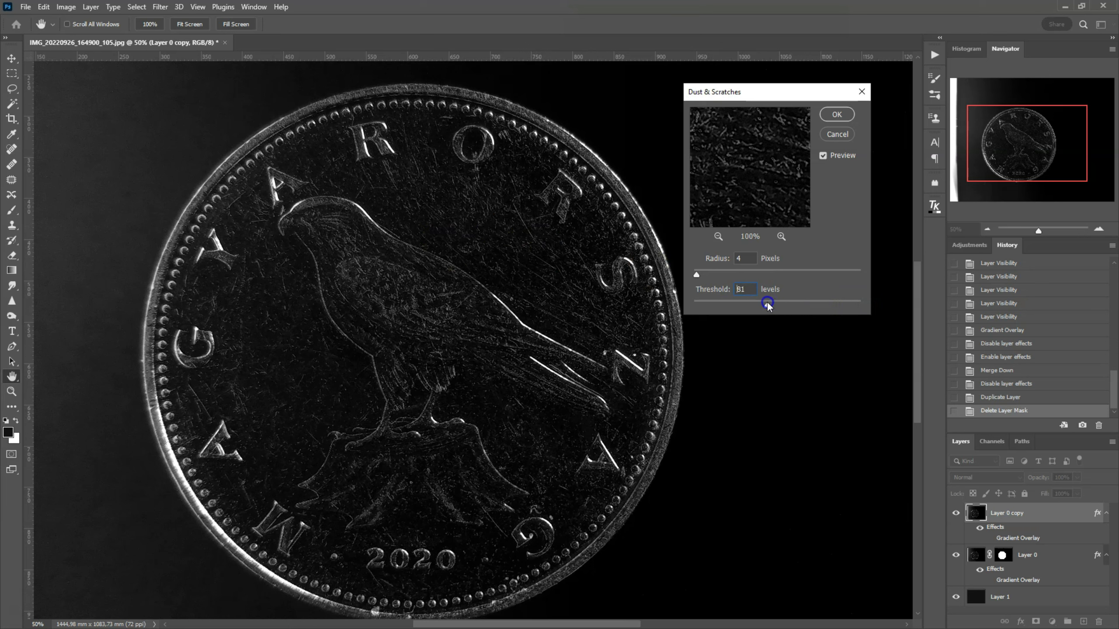
click(742, 305)
drag(742, 306, 743, 308)
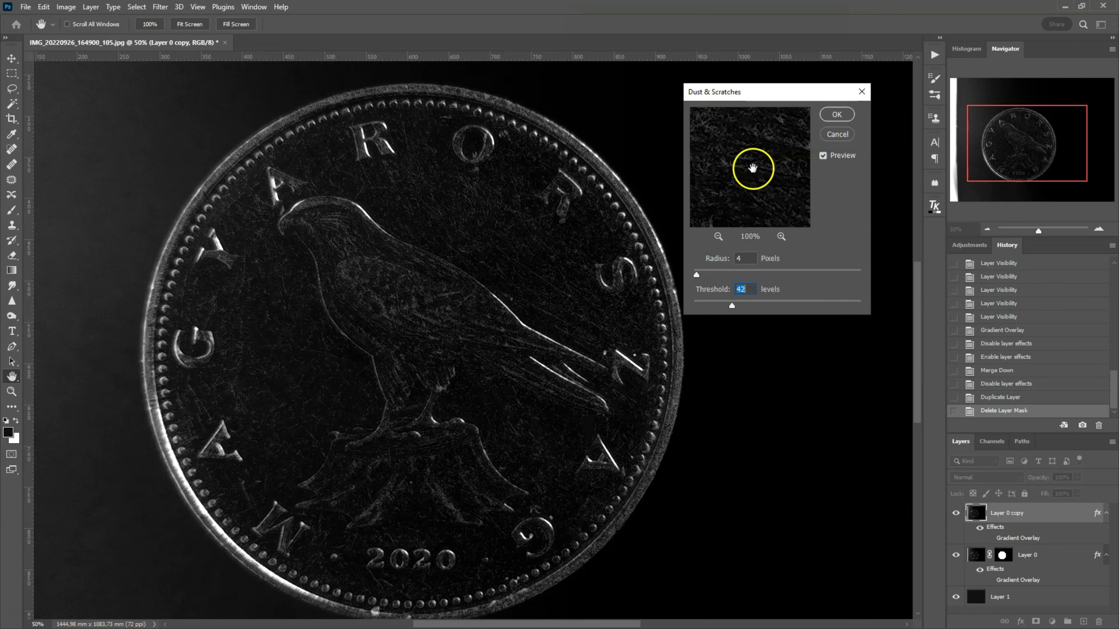
click(837, 114)
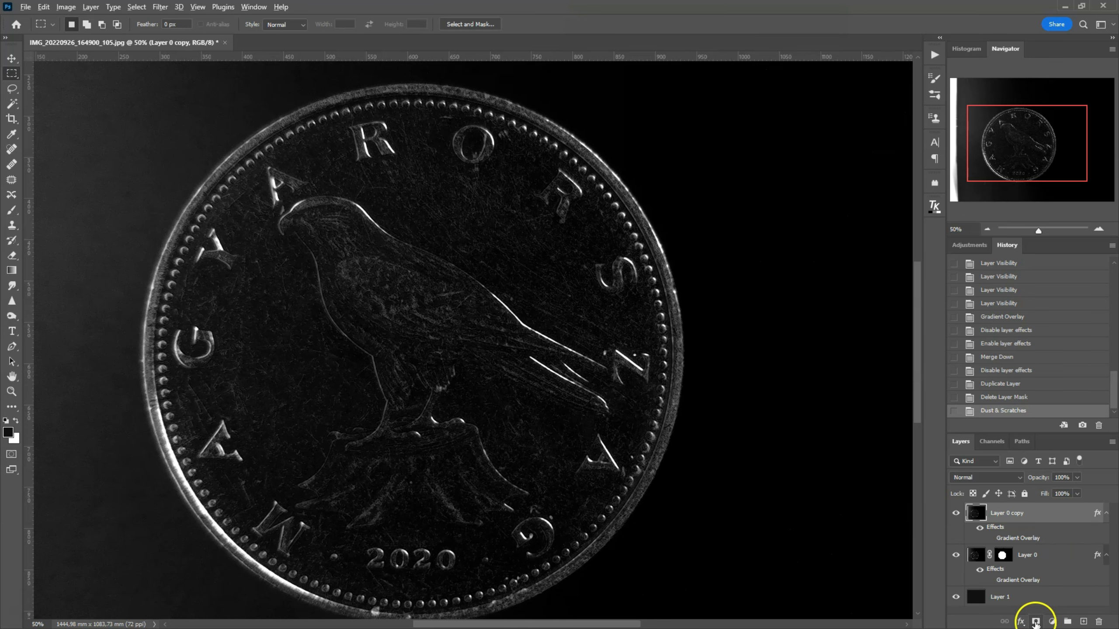
Add a black hide-all mask to Layer 0 copy and set a white brush at about 11% flow
alt+click(1036, 621)
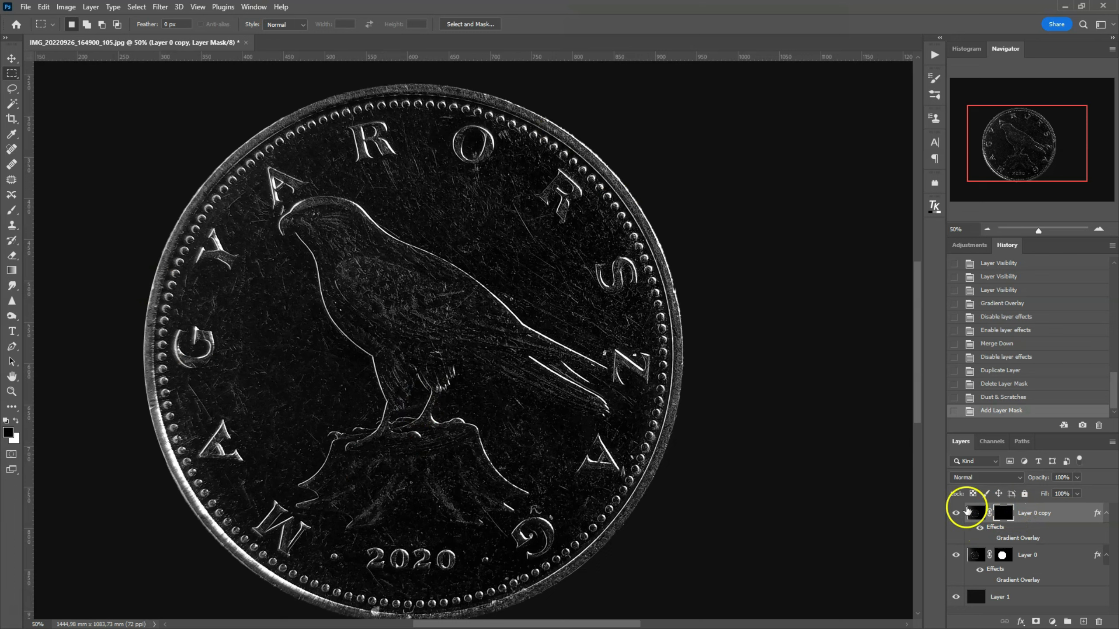
click(18, 423)
click(11, 210)
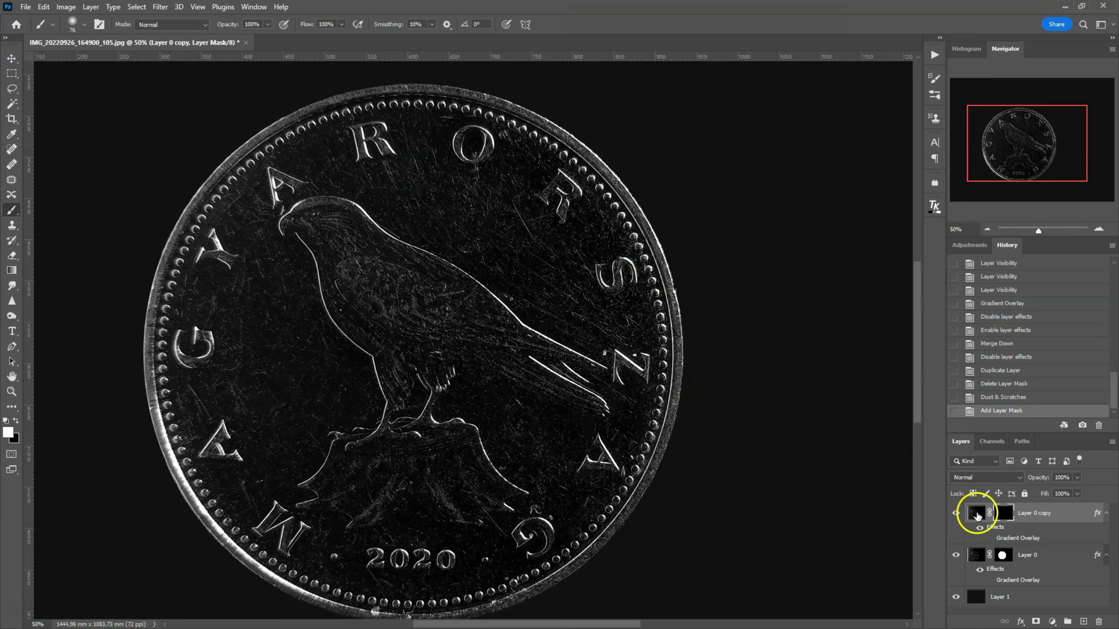
click(342, 25)
drag(335, 42, 294, 43)
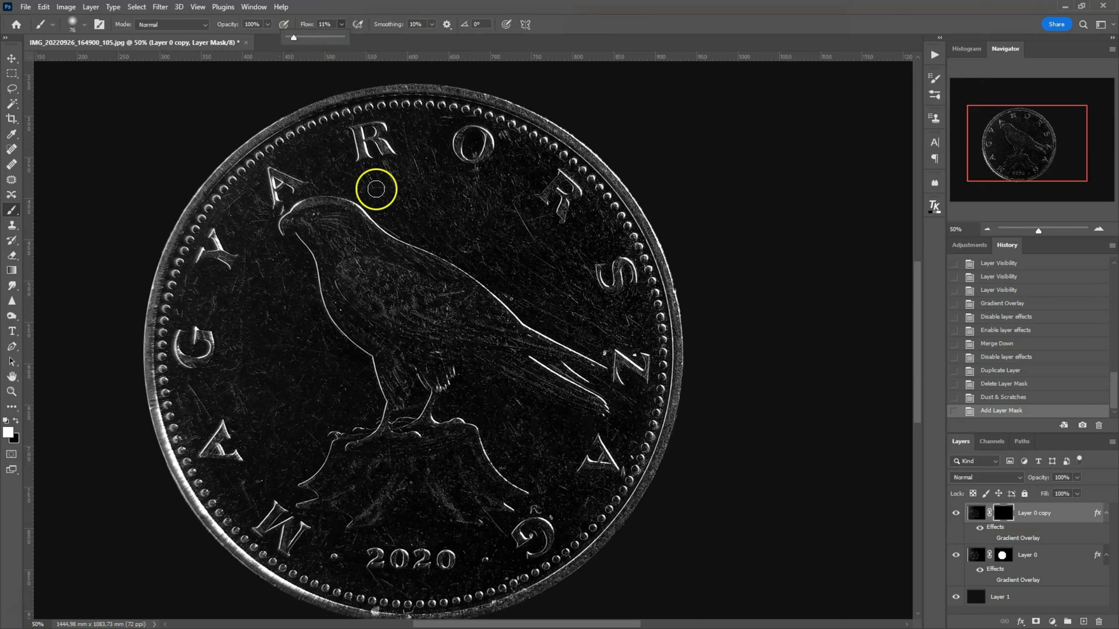
click(513, 201)
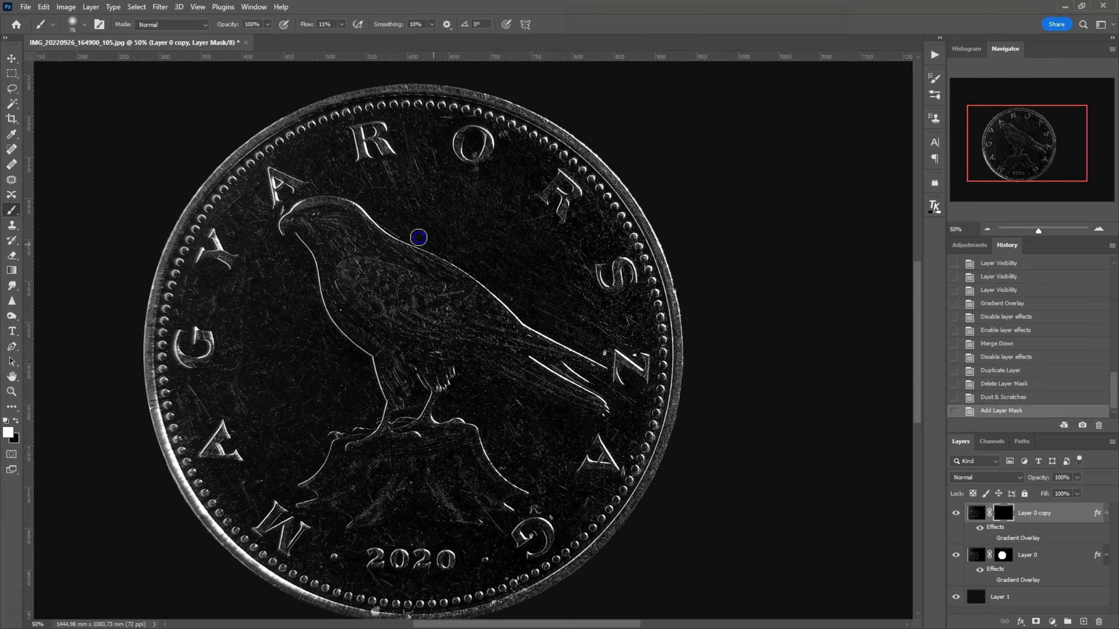
Paint the filtered layer back in over the upper coin, right side, falcon and left rim
mouse_move(443, 161)
mouse_down()
mouse_move(419, 155)
mouse_move(417, 184)
mouse_move(374, 191)
mouse_up()
drag(343, 143, 323, 186)
mouse_move(582, 193)
mouse_down()
mouse_move(582, 242)
mouse_move(645, 318)
mouse_move(619, 328)
mouse_move(624, 443)
mouse_up()
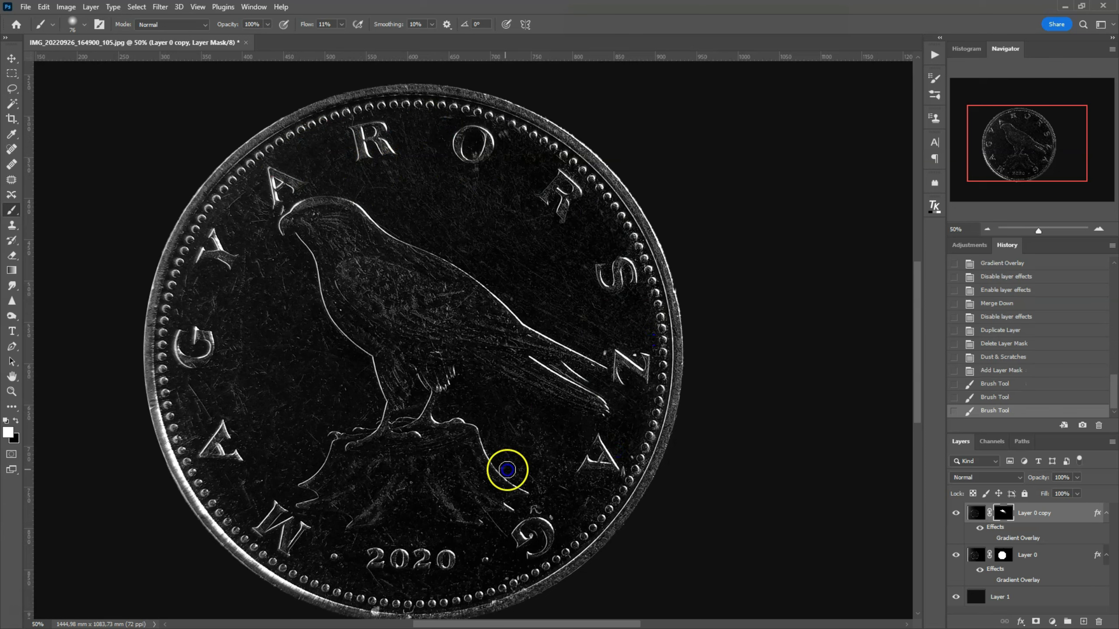
mouse_move(519, 475)
mouse_down()
mouse_move(350, 532)
mouse_move(429, 515)
mouse_move(461, 464)
mouse_move(484, 342)
mouse_up()
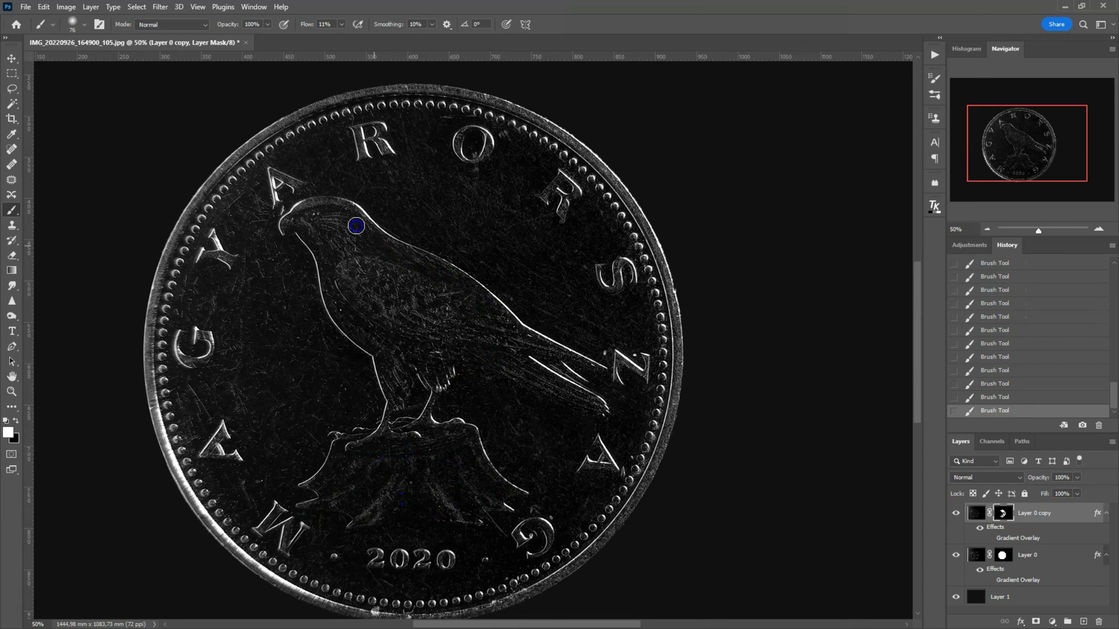
drag(342, 204, 325, 270)
mouse_move(348, 308)
mouse_down()
mouse_move(396, 349)
mouse_move(482, 364)
mouse_move(257, 192)
mouse_move(270, 275)
mouse_up()
click(320, 363)
mouse_move(320, 363)
mouse_down()
mouse_move(254, 456)
mouse_move(263, 271)
mouse_move(312, 152)
mouse_move(439, 169)
mouse_move(217, 476)
mouse_up()
Shrink the brush to 36 and reveal the top rim and the bird's head and body
key(bracketleft)
key(bracketleft)
key(bracketleft)
click(188, 419)
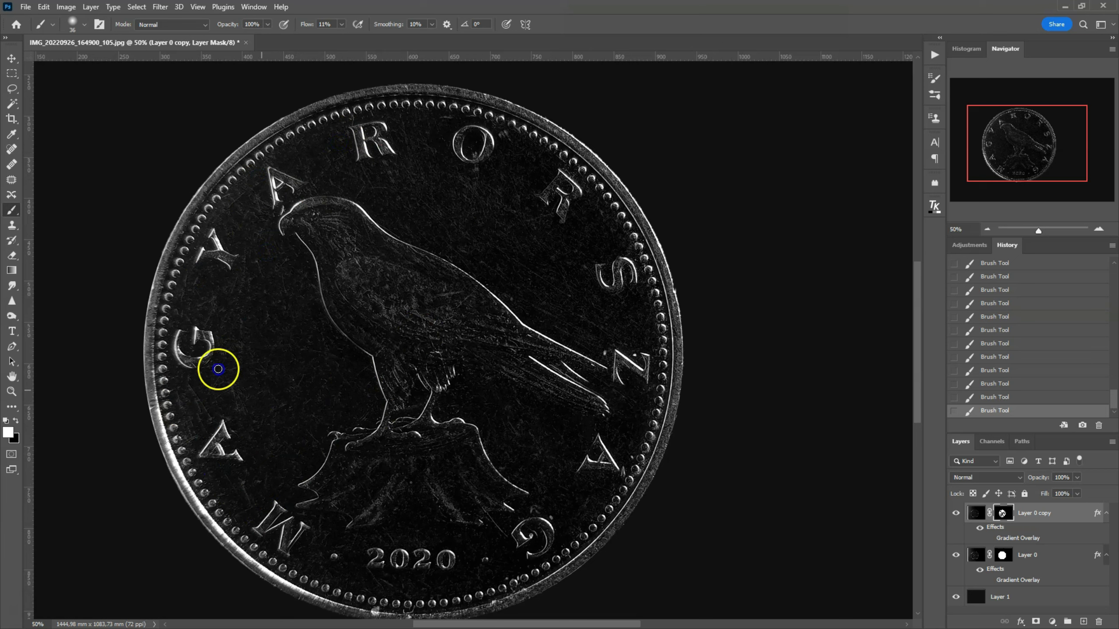
mouse_move(208, 271)
mouse_down()
mouse_move(369, 120)
mouse_move(579, 181)
mouse_up()
mouse_move(586, 520)
mouse_down()
mouse_move(298, 212)
mouse_move(433, 339)
mouse_move(544, 377)
mouse_up()
click(1052, 543)
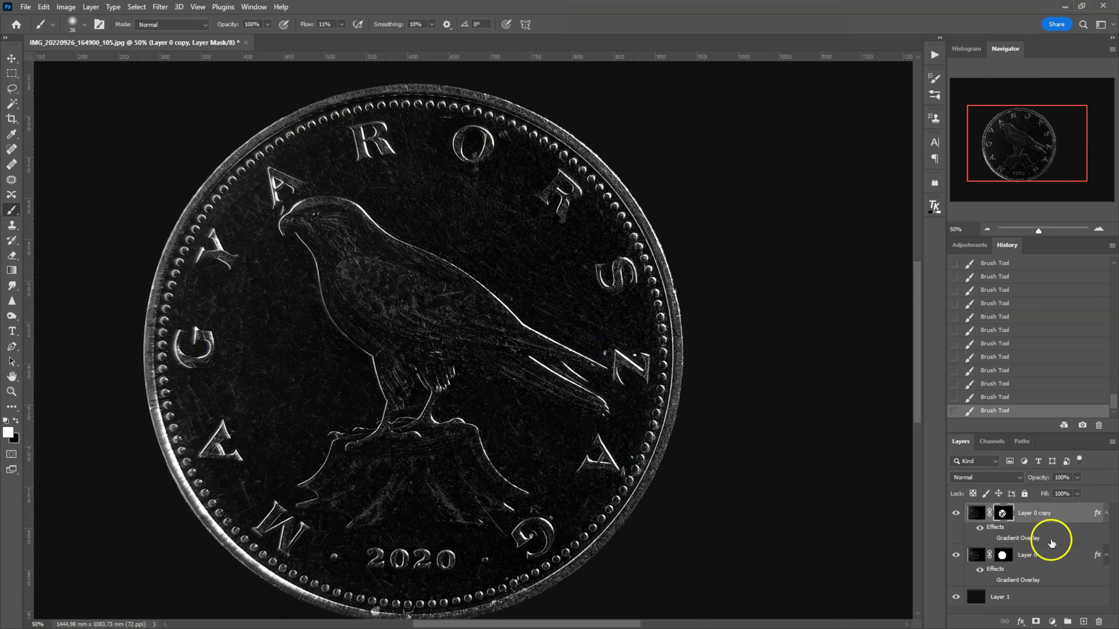
Lower Layer 0 copy's opacity to 72%
click(1077, 483)
drag(1080, 492, 1063, 494)
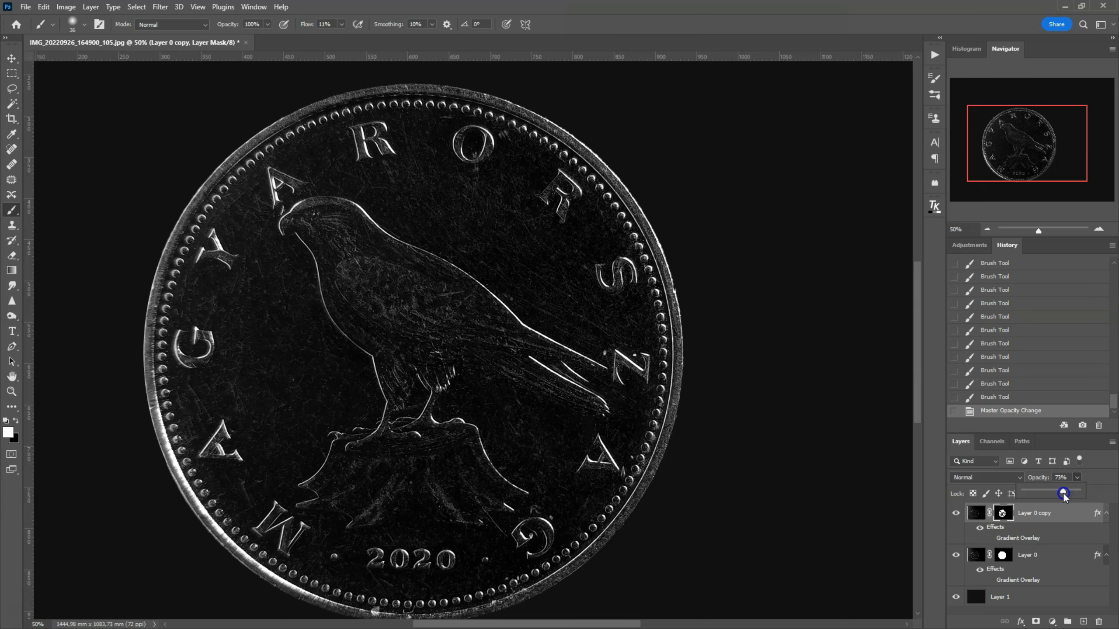
drag(1063, 494, 1063, 495)
Toggle Layer 0 copy's visibility repeatedly to compare, leaving it visible
click(955, 513)
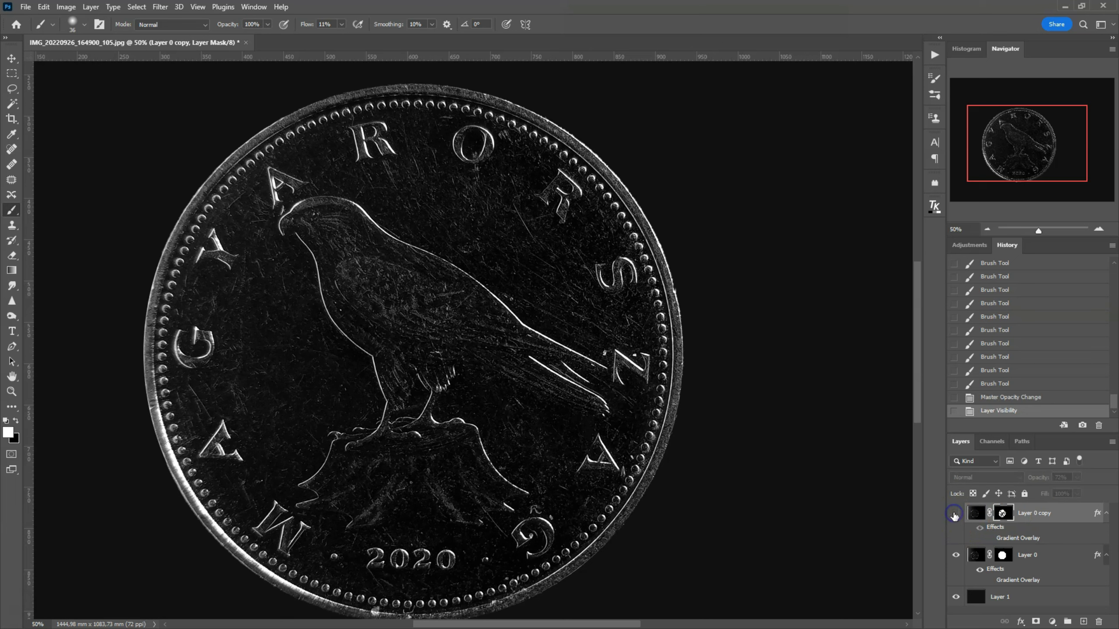
click(955, 513)
click(955, 513)
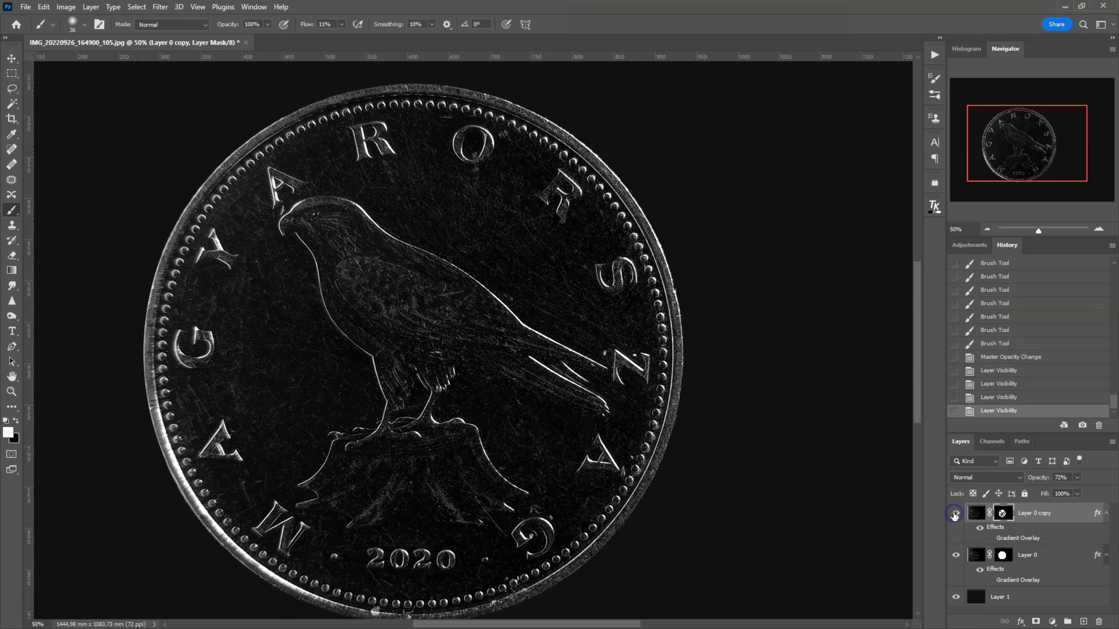
click(955, 513)
click(955, 513)
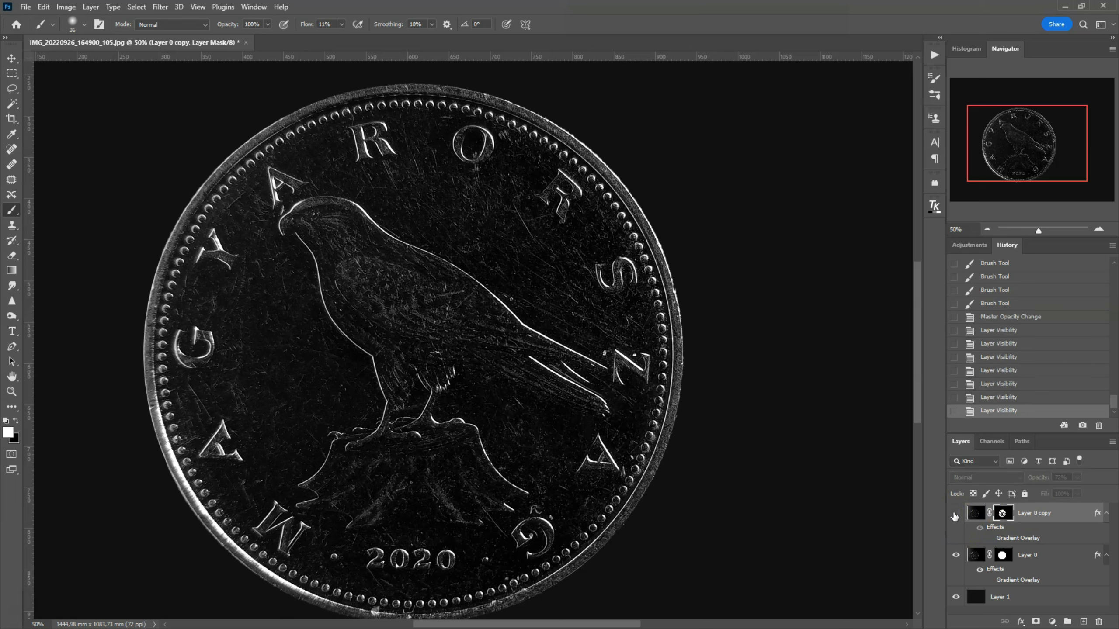
click(956, 514)
click(956, 513)
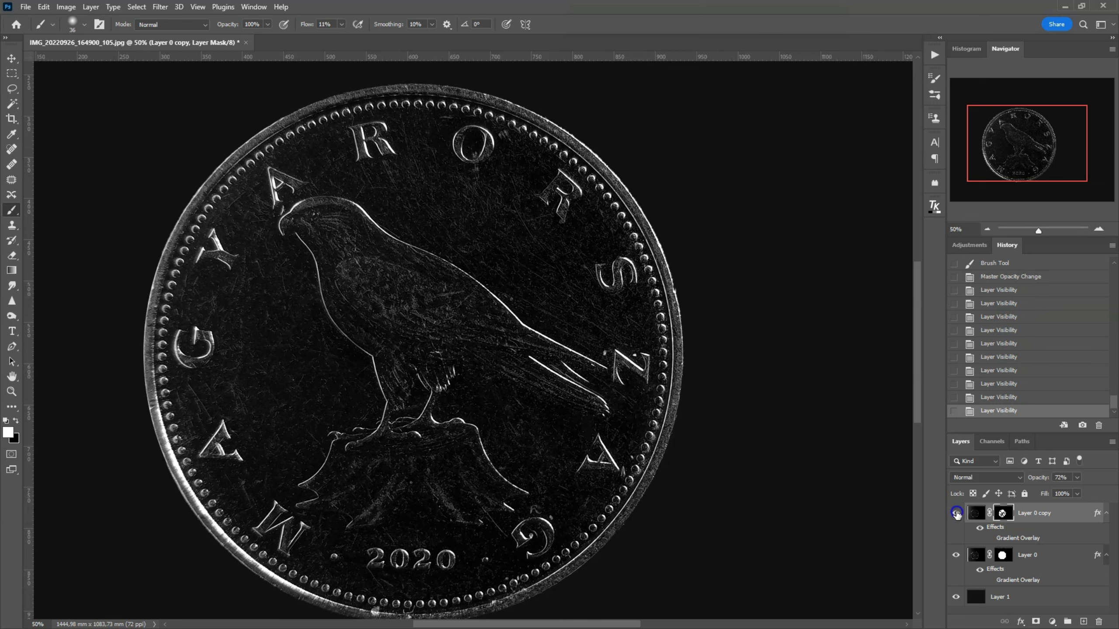
click(956, 513)
click(956, 514)
click(959, 512)
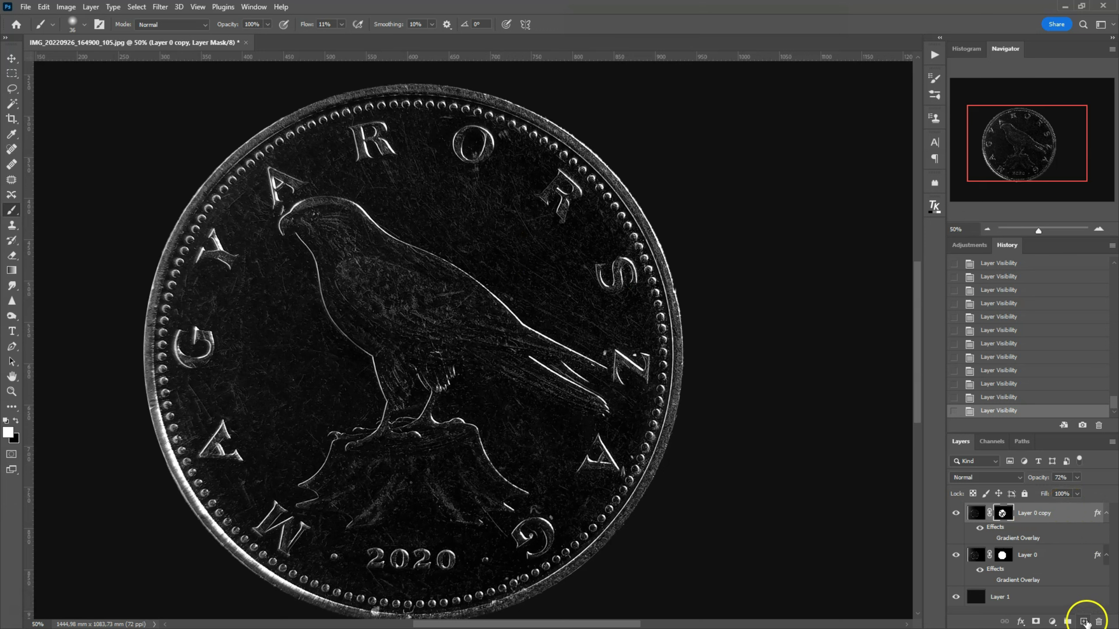
Add a new Layer 2 and heal the falcon's back scratch with the Spot Healing Brush
click(1085, 620)
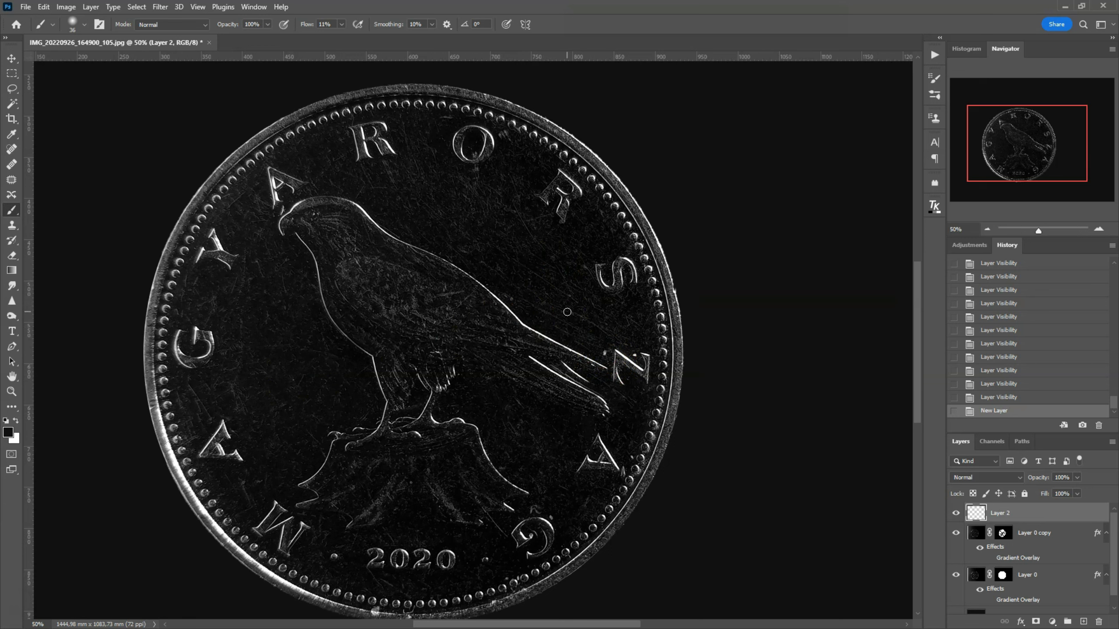
click(11, 150)
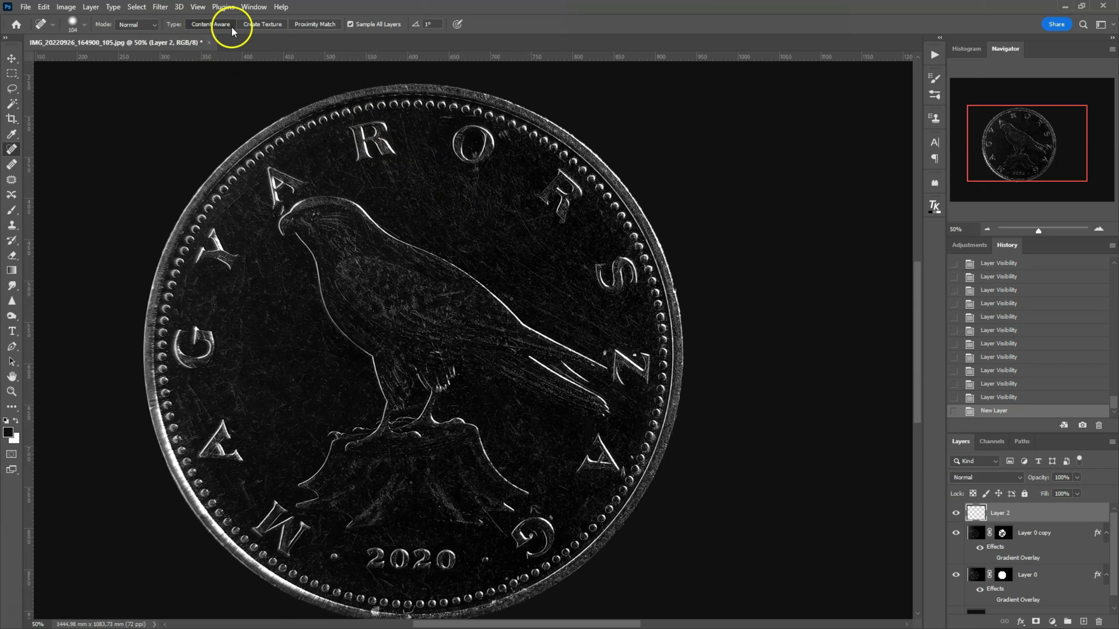
alt+right_click(546, 241)
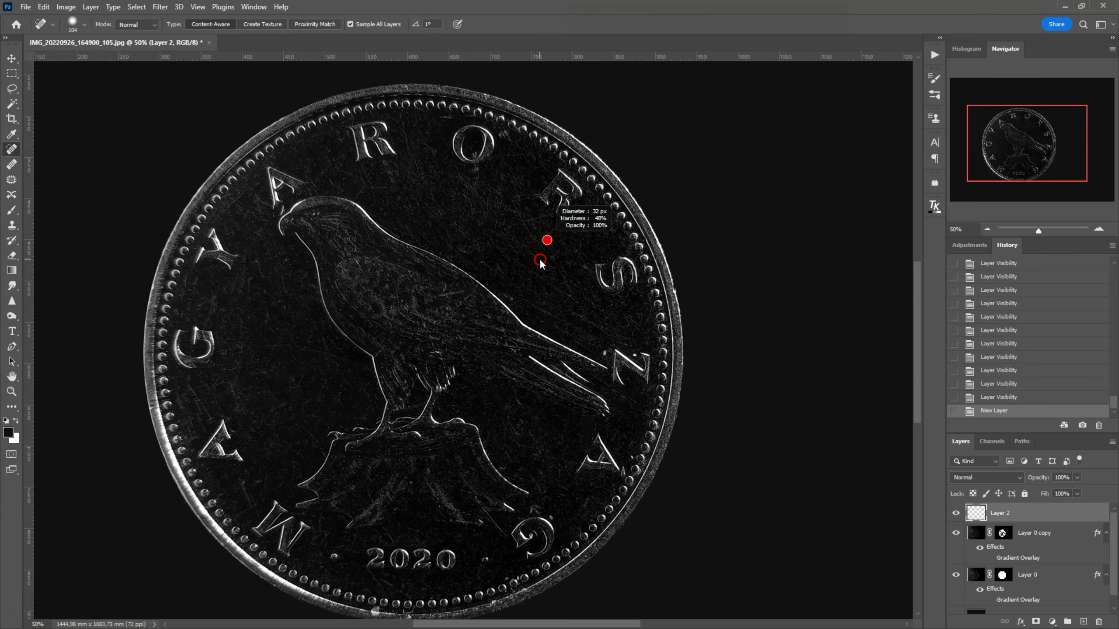
mouse_move(539, 297)
mouse_down()
mouse_move(516, 300)
mouse_move(534, 278)
mouse_up()
drag(545, 342, 583, 349)
Heal specks near the R, Z, A, G, O and along the rim
click(579, 234)
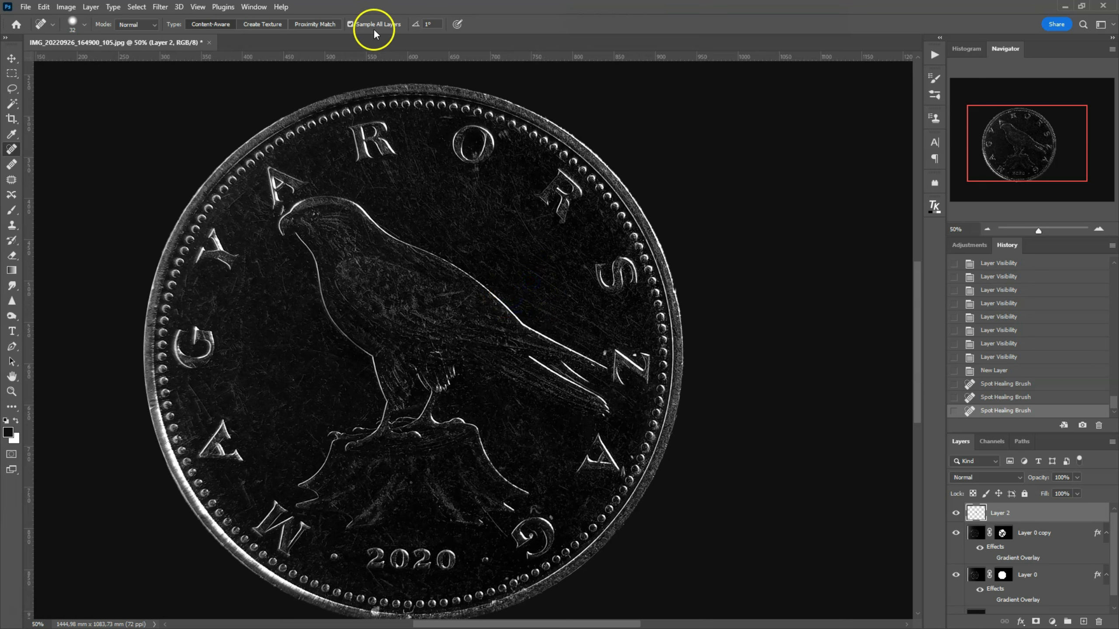
click(535, 102)
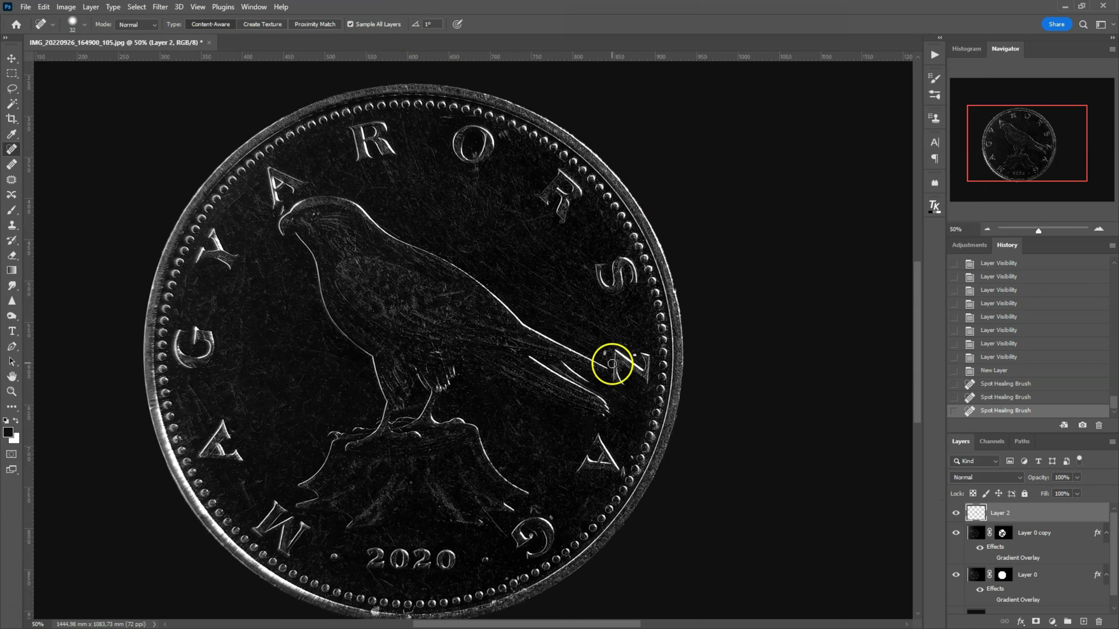
drag(635, 360, 635, 355)
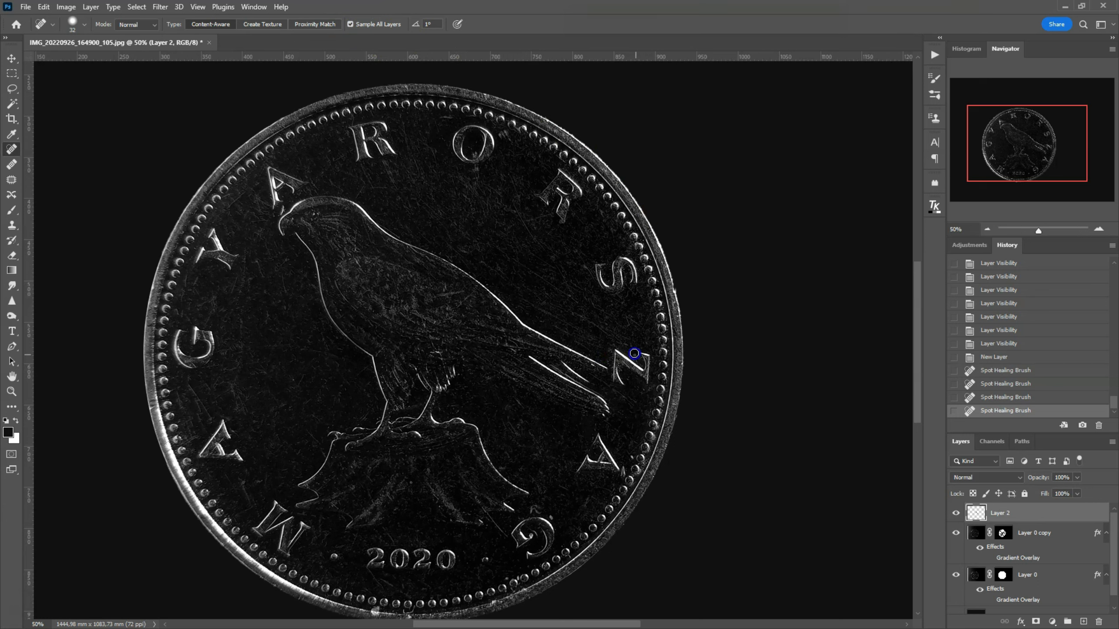
click(643, 392)
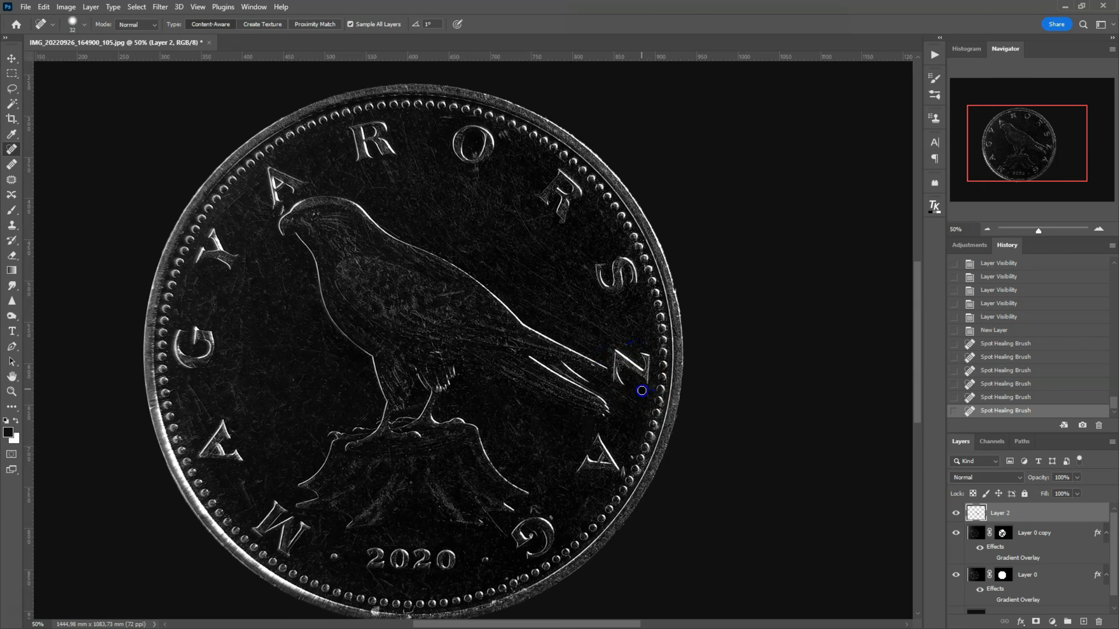
click(634, 427)
click(630, 456)
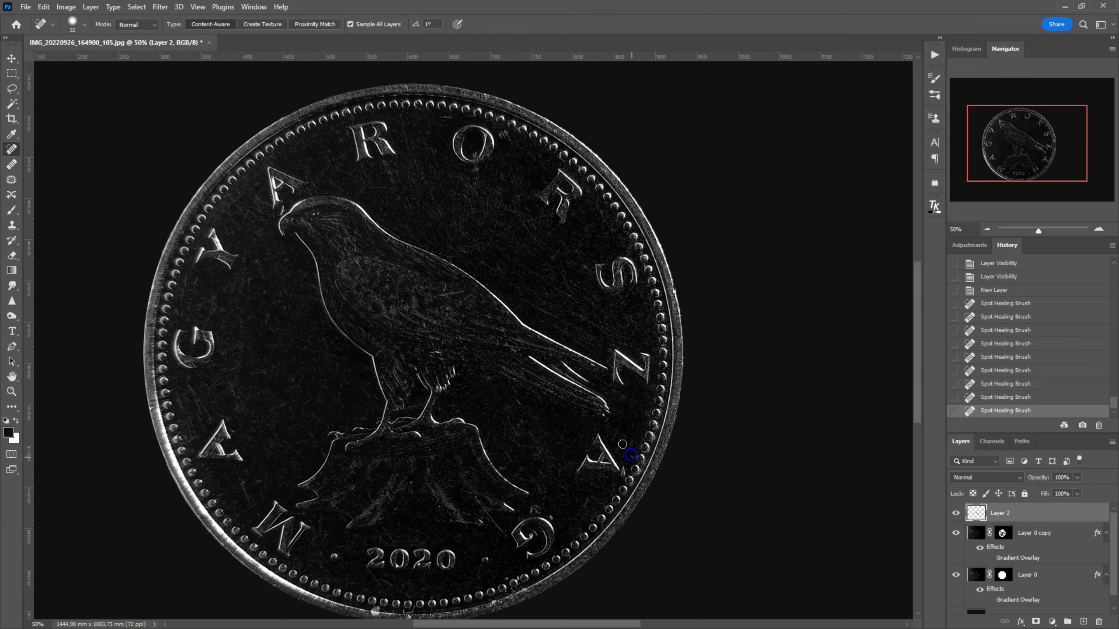
click(560, 426)
click(512, 465)
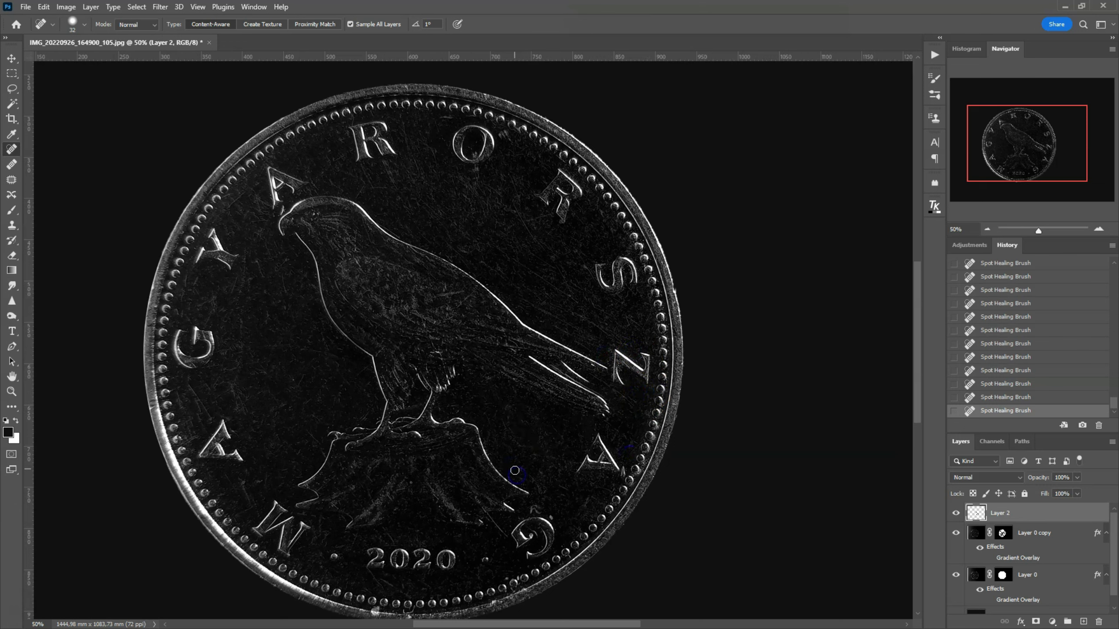
click(532, 561)
click(556, 516)
click(515, 235)
click(547, 291)
click(591, 318)
click(510, 141)
Heal the scattered small spots across the left and lower parts of the coin
click(410, 194)
click(461, 316)
click(252, 197)
click(280, 269)
click(245, 307)
click(296, 377)
click(188, 389)
scroll(373, 612, down, 3)
click(462, 457)
click(644, 345)
click(514, 496)
click(635, 323)
Heal scratches near the R, O, the lettering and left of the eagle's head
drag(1002, 158, 993, 158)
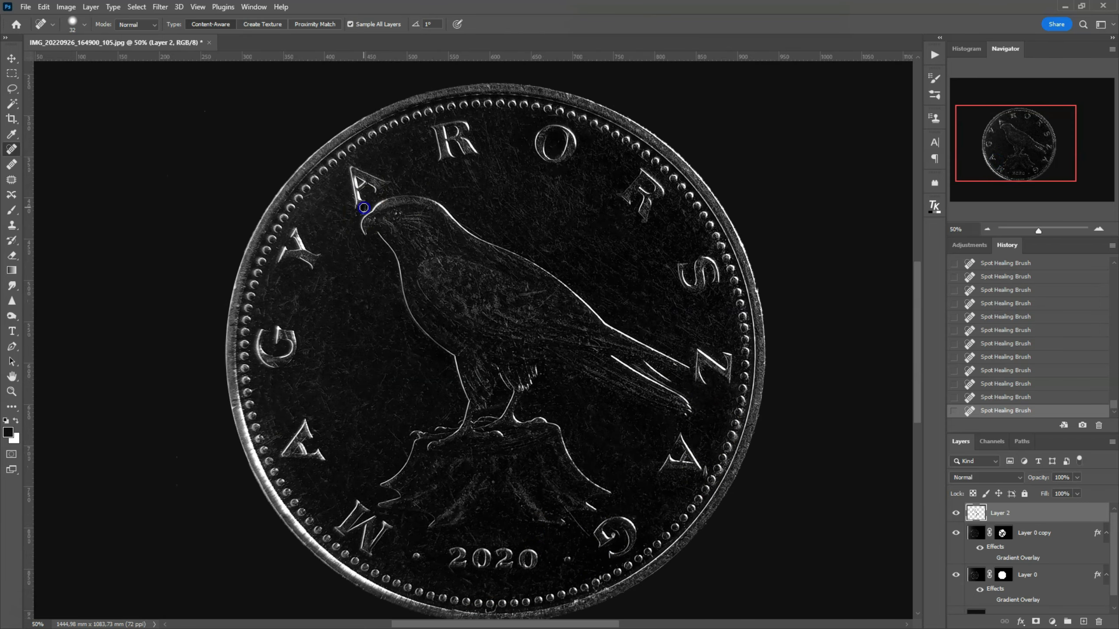
click(491, 137)
click(556, 181)
click(476, 252)
click(477, 487)
click(466, 542)
click(277, 290)
click(326, 392)
click(267, 407)
click(368, 309)
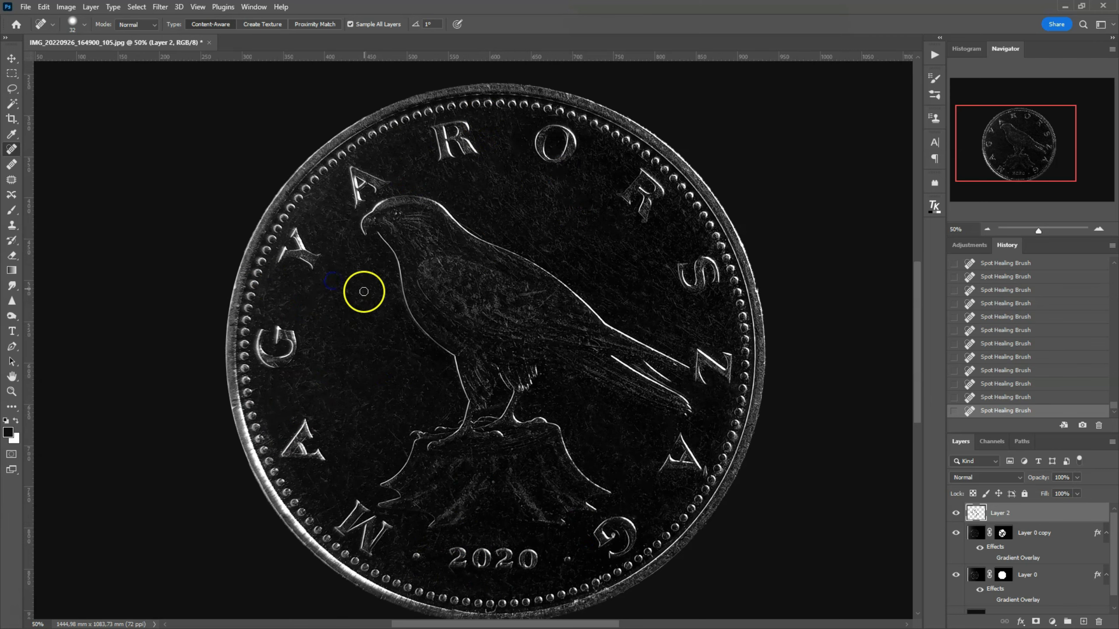
Zoom to 100% on the coin's lower edge, then back out to 25% for the whole image
key(ctrl+plus)
click(1016, 179)
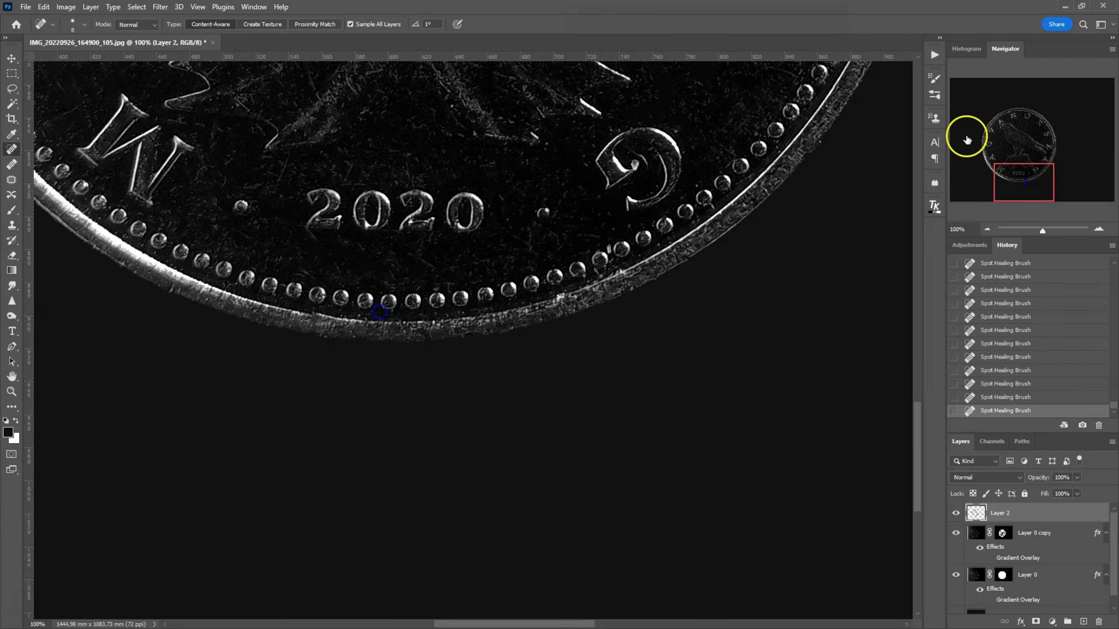
drag(1016, 160, 1010, 166)
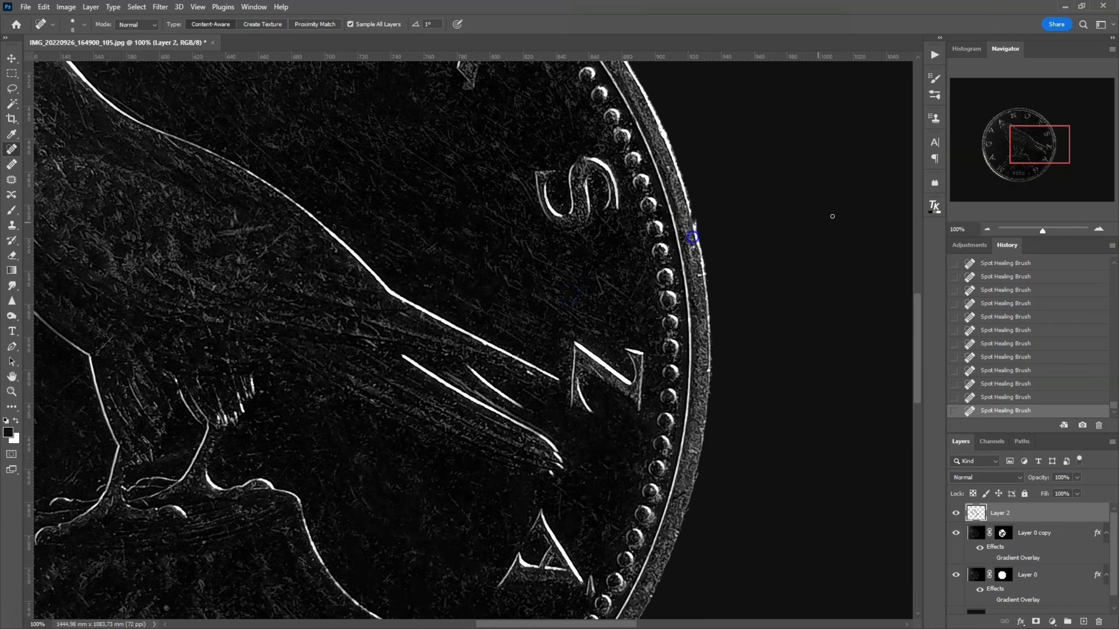
click(987, 228)
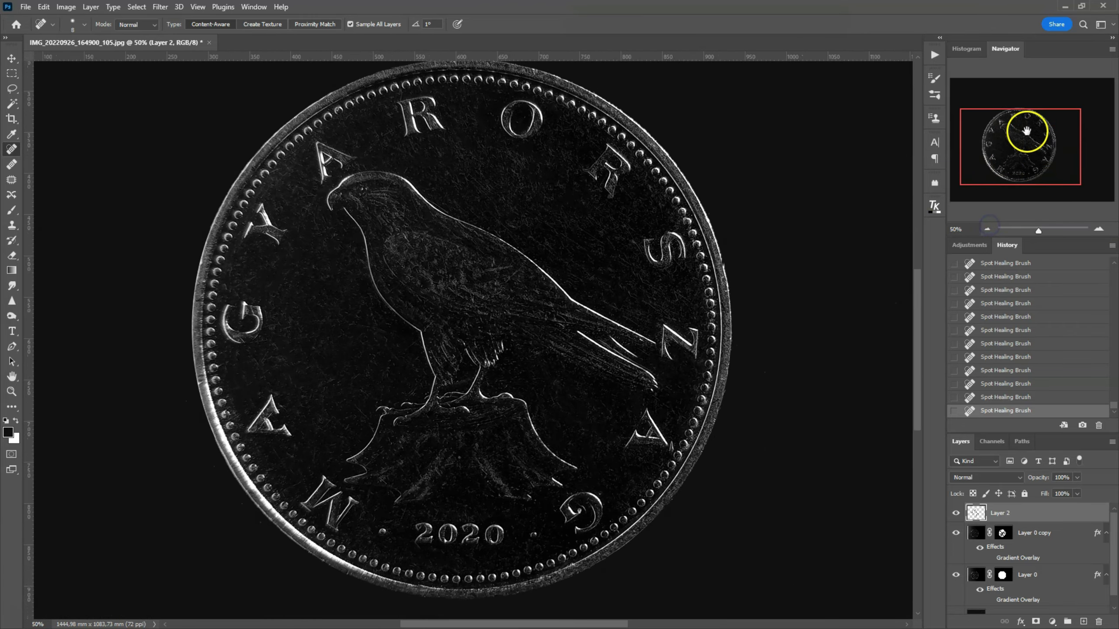
click(987, 228)
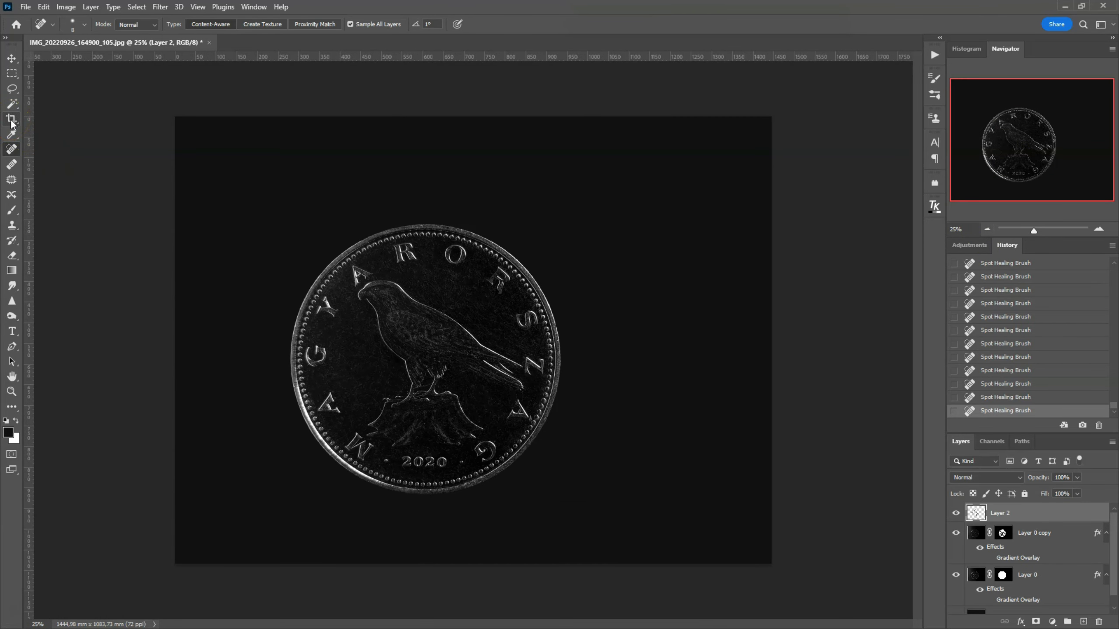
Crop the canvas to a 1:1 square centred on the falcon coin, then fit it to the window
click(12, 123)
click(113, 25)
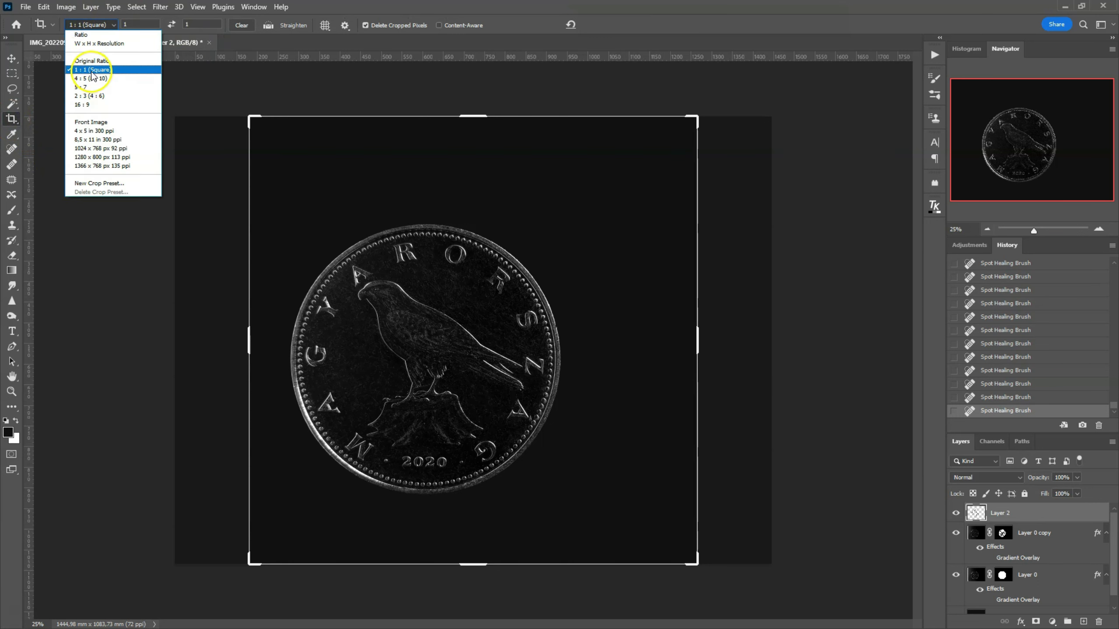
click(93, 73)
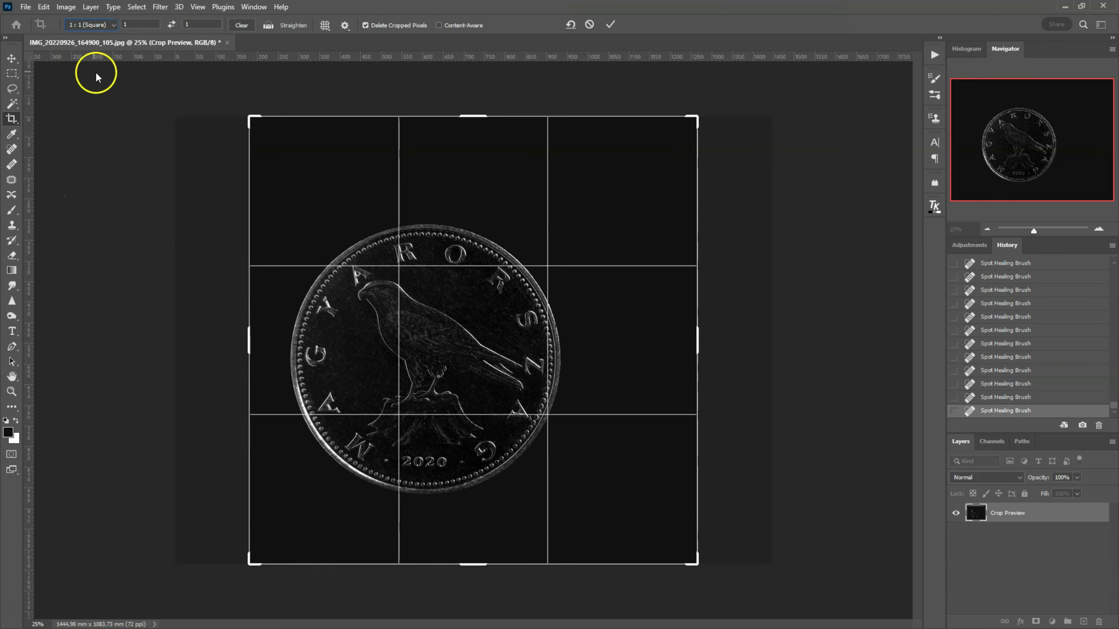
drag(696, 117, 671, 142)
drag(625, 319, 642, 331)
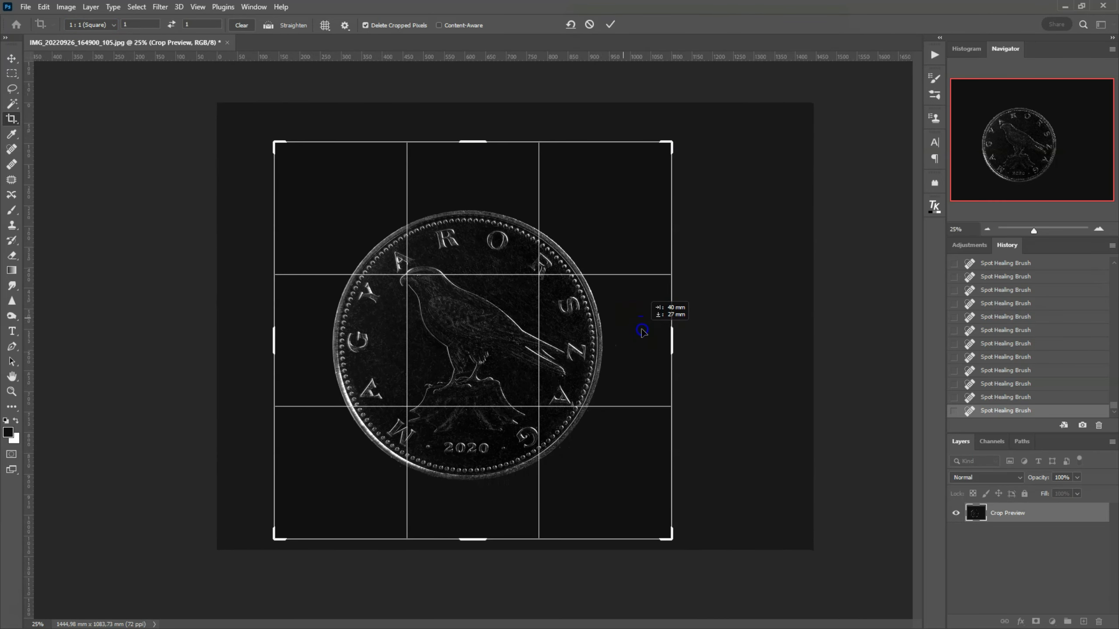
key(Return)
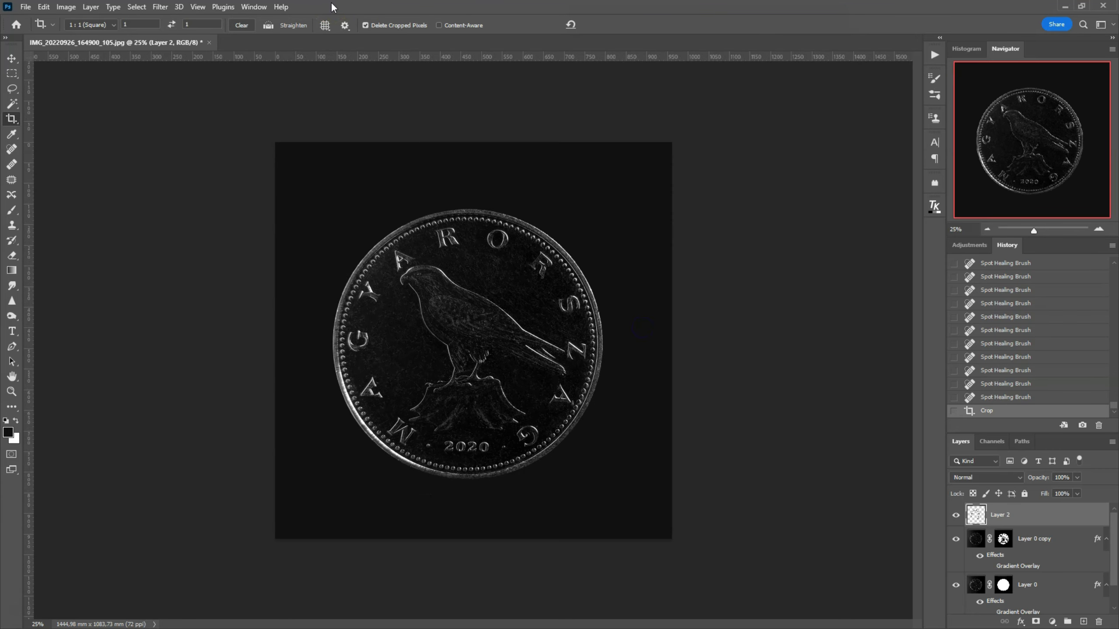
key(ctrl+0)
Show and then hide Layer 0 copy's gradient overlay streak to compare
click(1104, 577)
click(1003, 529)
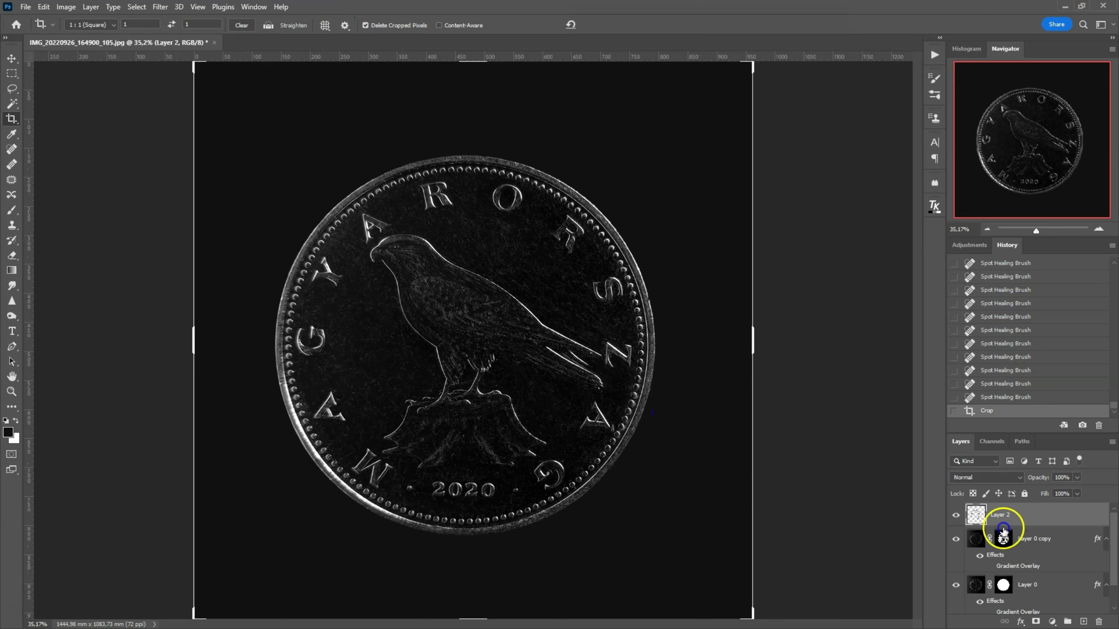
click(807, 487)
click(489, 242)
click(523, 329)
click(950, 569)
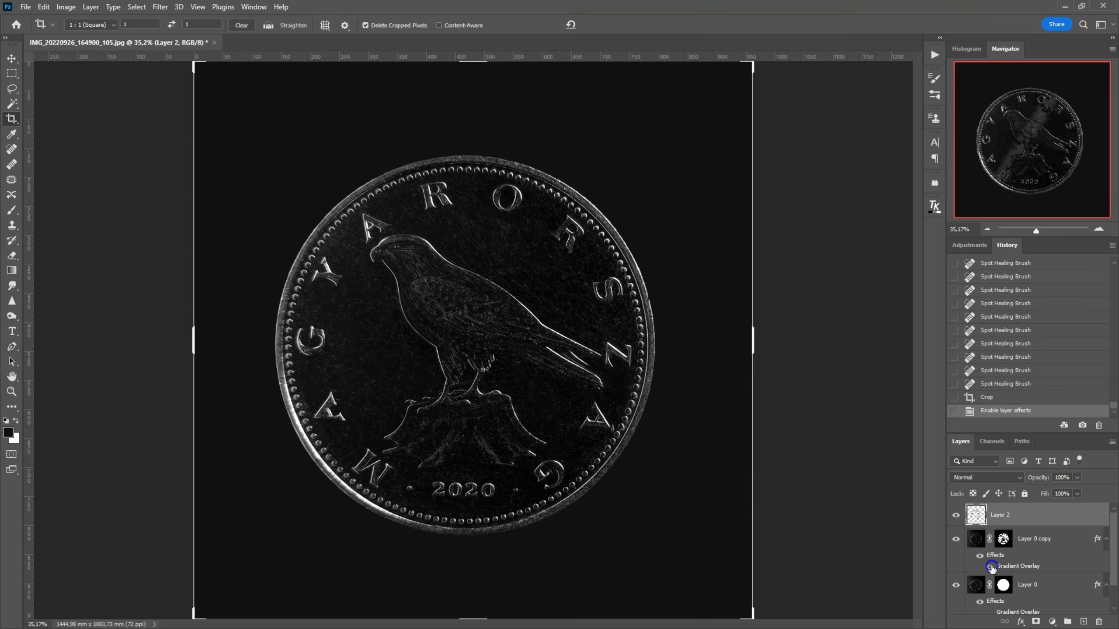
click(990, 567)
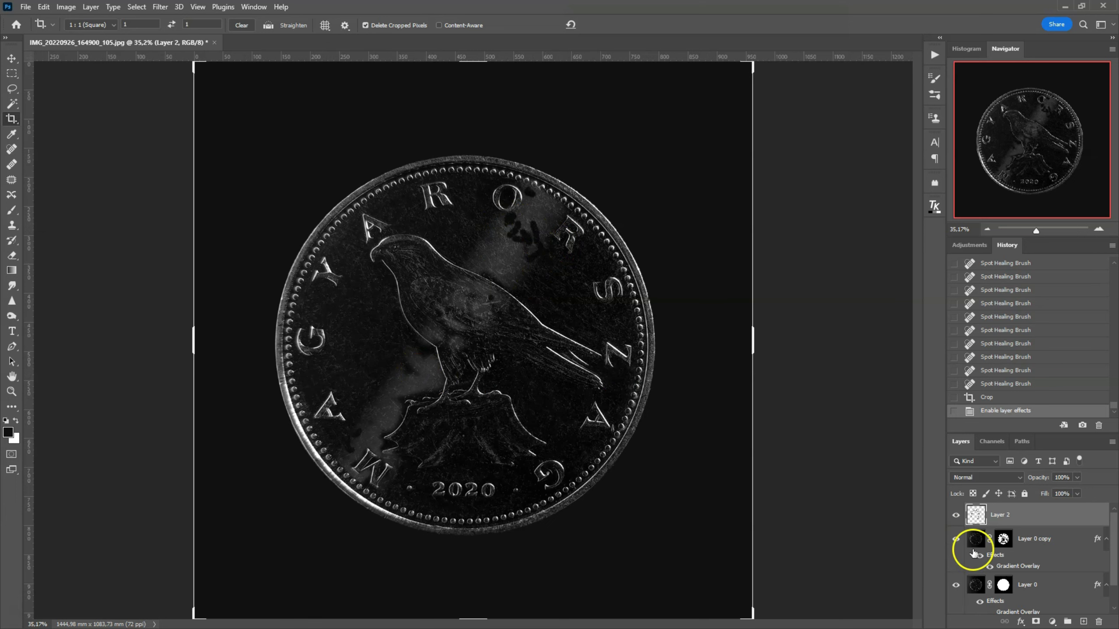
click(990, 567)
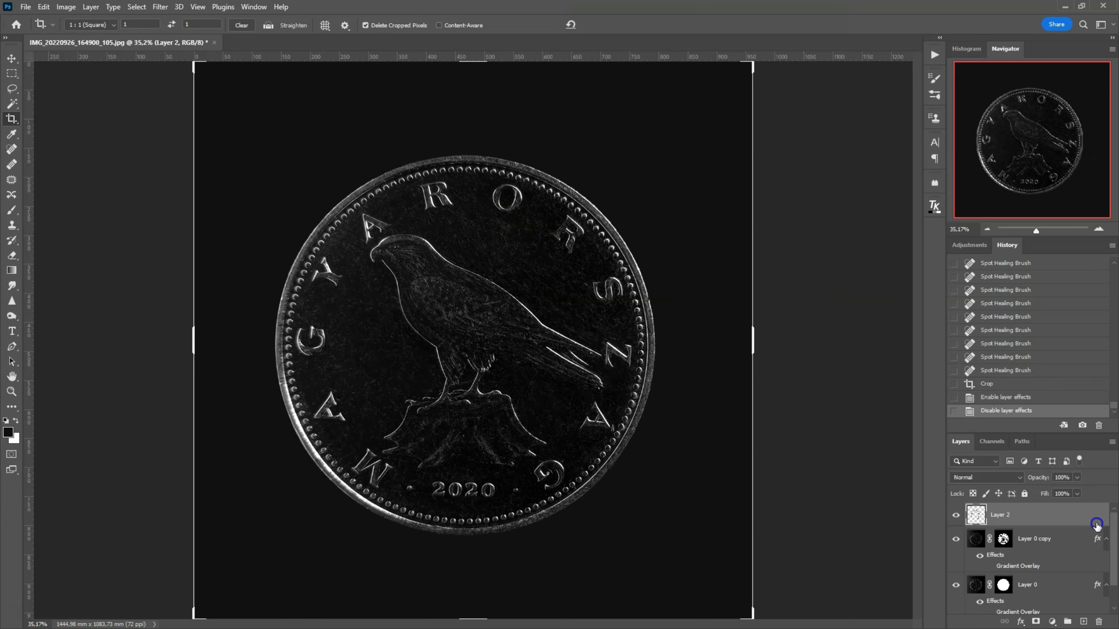
Copy Layer 0's gradient overlay layer style, then hide that effect
scroll(1025, 587, down, 1)
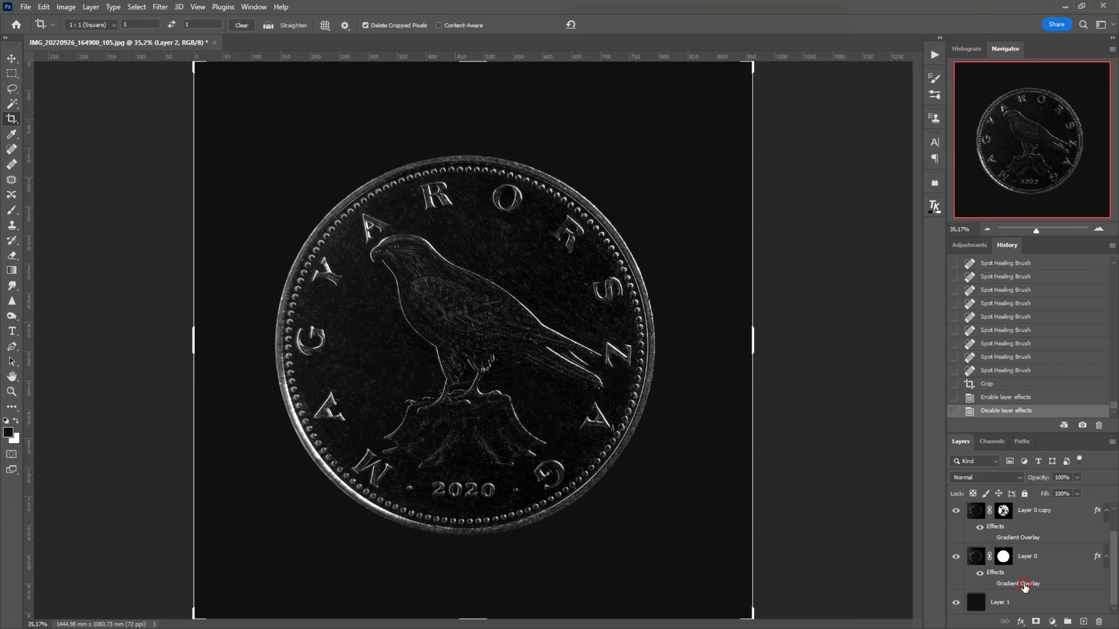
click(1024, 586)
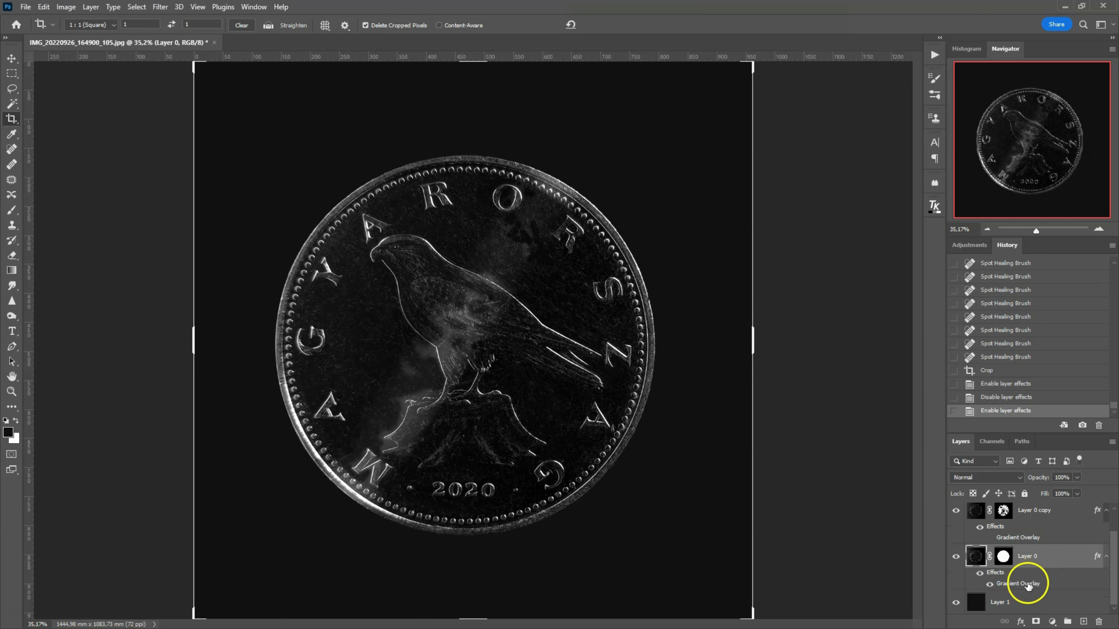
click(1052, 560)
right_click(1052, 560)
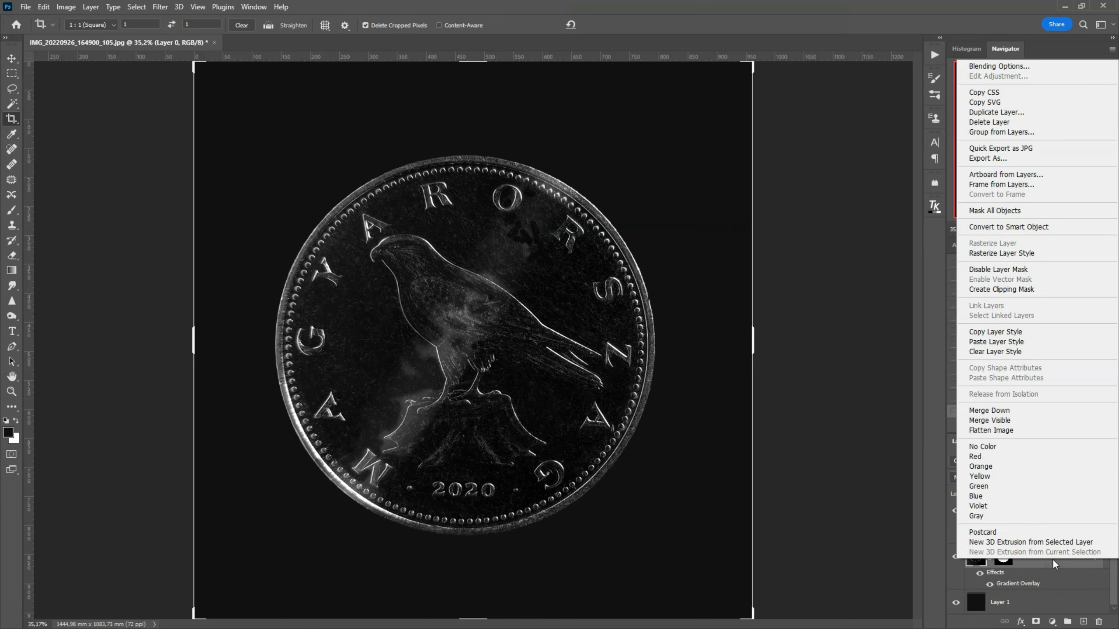
click(998, 333)
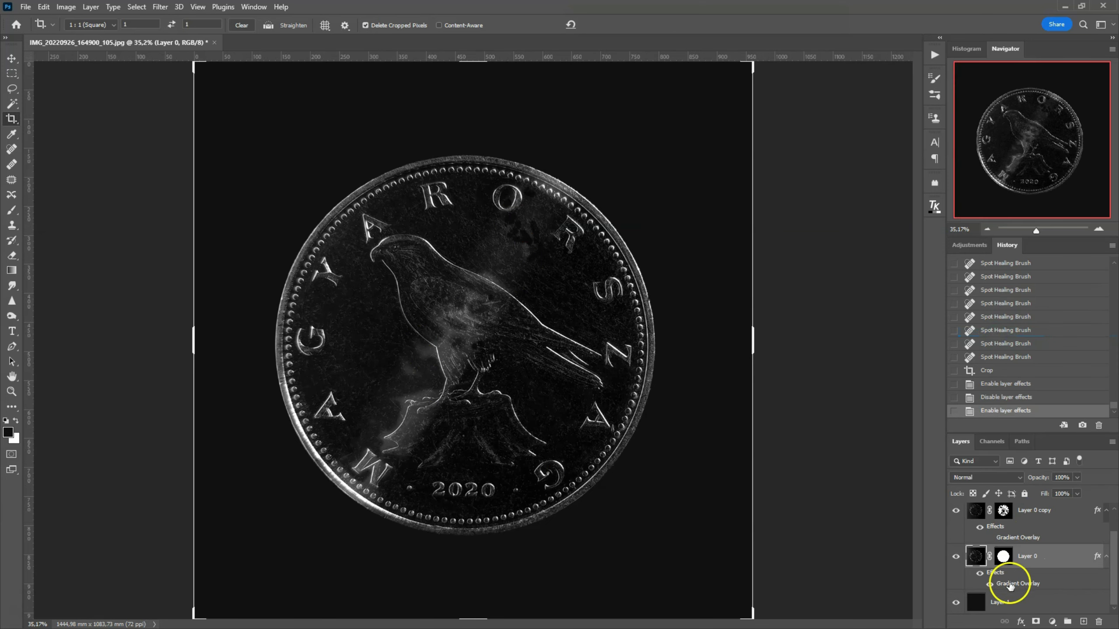
click(989, 586)
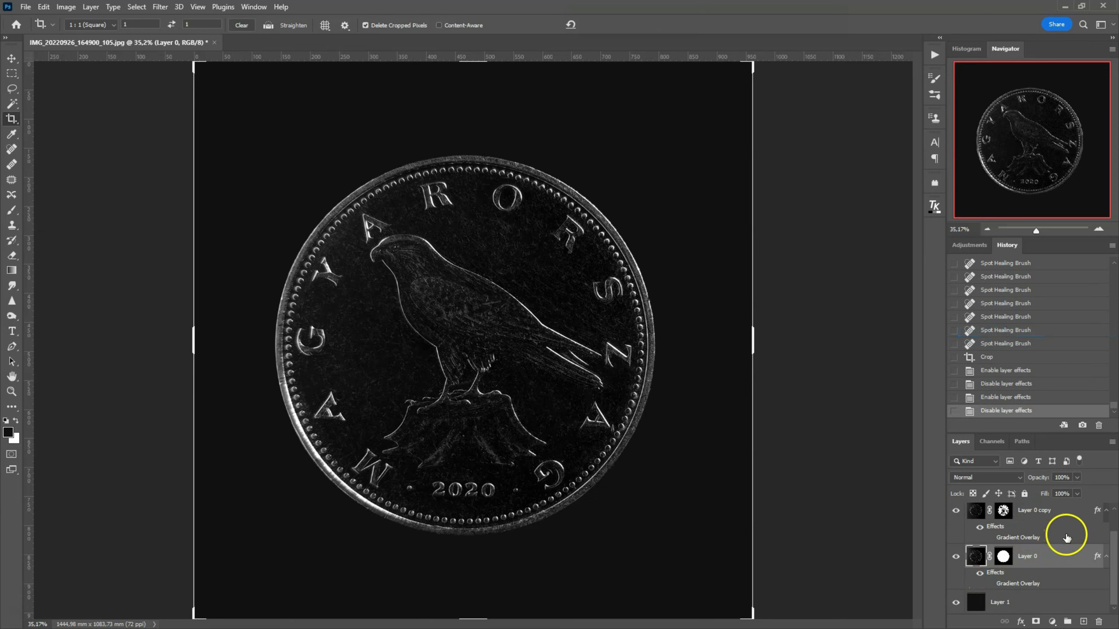
Merge Layer 2, Layer 0 copy and Layer 0 into a single Layer 2
scroll(1069, 540, up, 1)
scroll(1069, 538, up, 1)
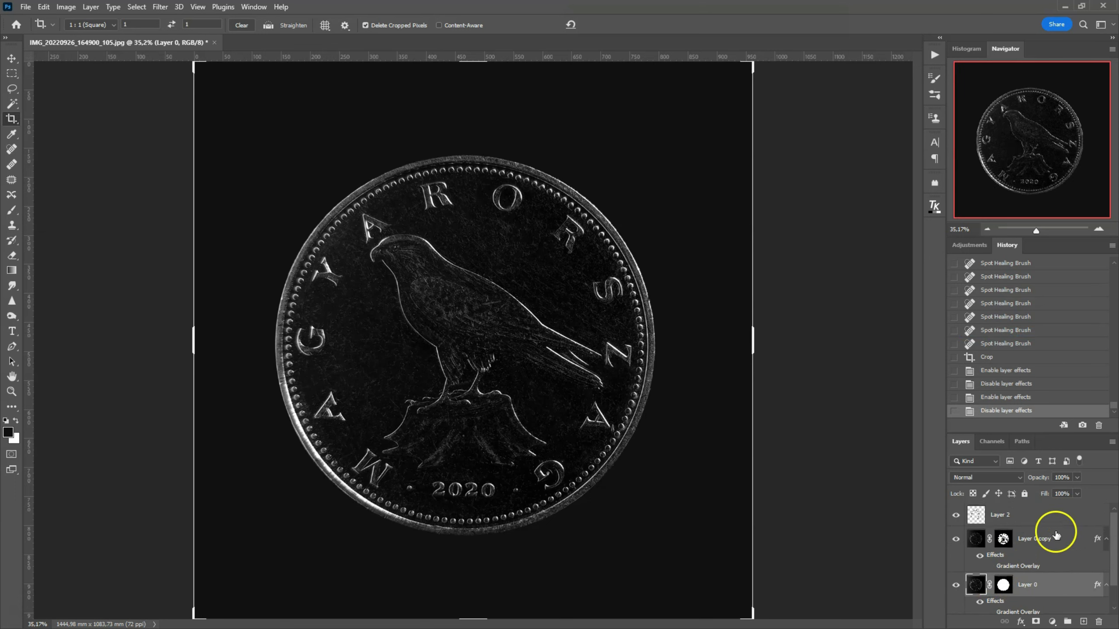
click(1050, 516)
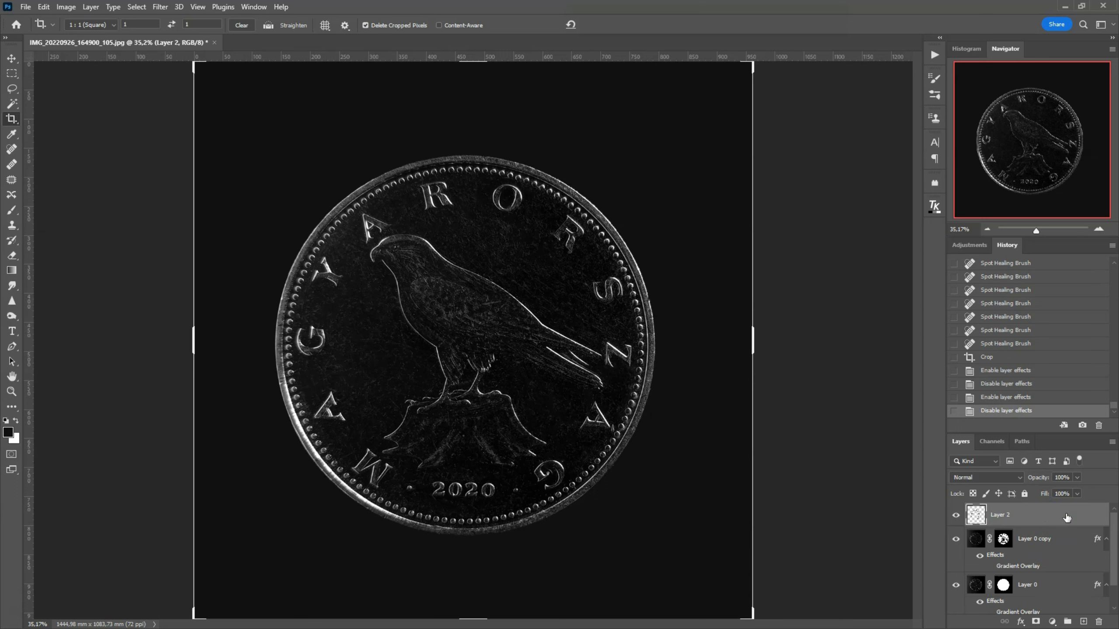
ctrl+click(1069, 536)
ctrl+click(1076, 589)
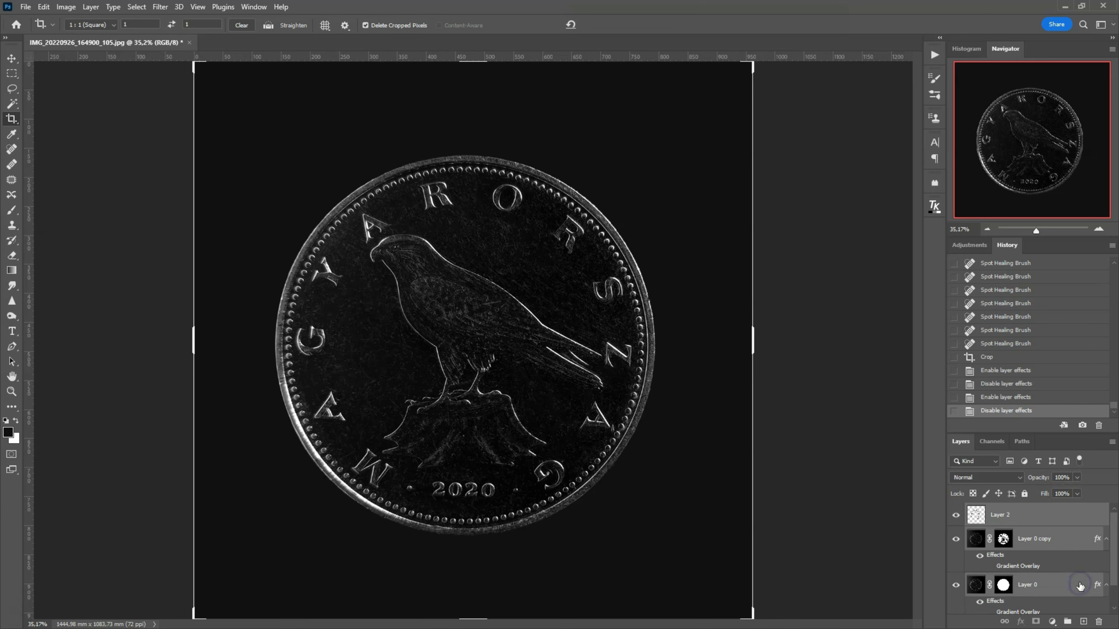
right_click(1080, 586)
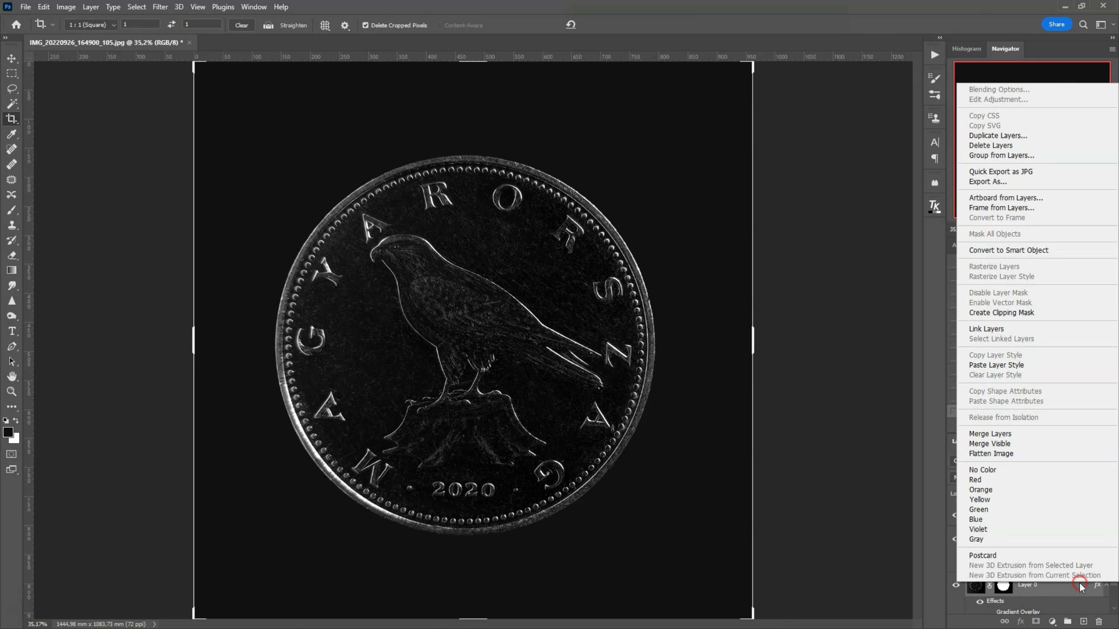
click(1007, 433)
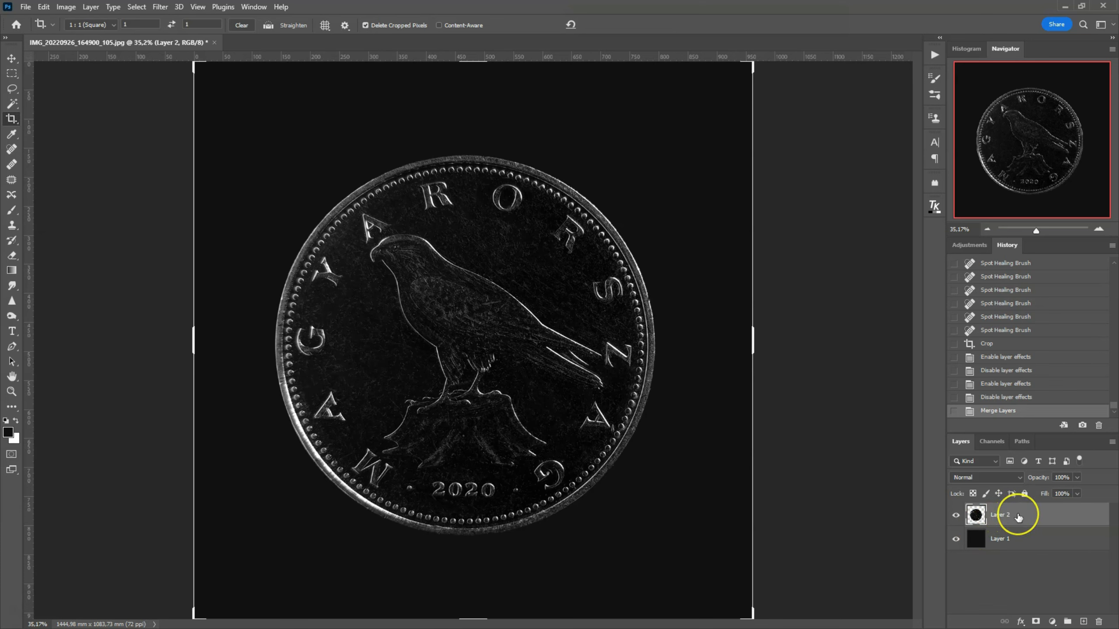
right_click(1045, 514)
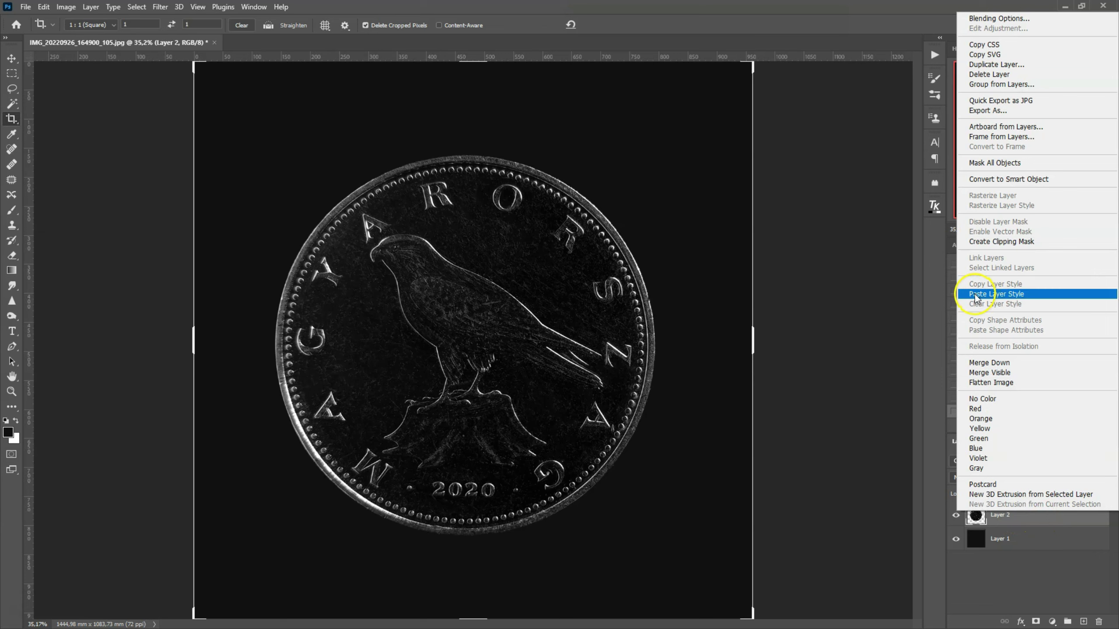
Paste the gradient overlay onto Layer 2, set its scale to 18% and nudge the streak down-right
click(1028, 296)
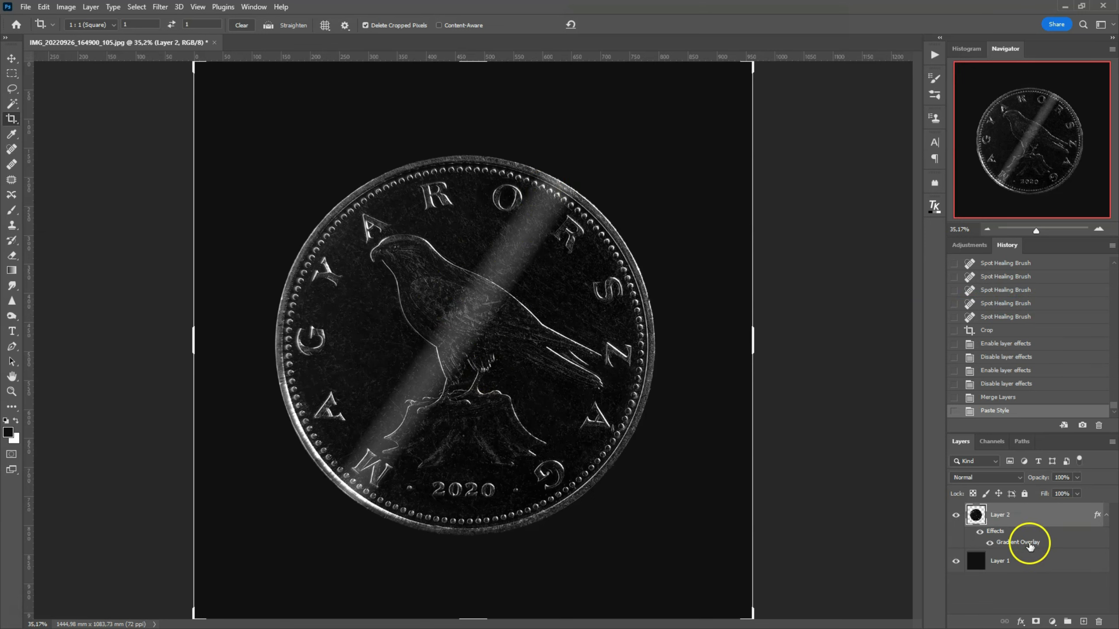
double_click(1030, 543)
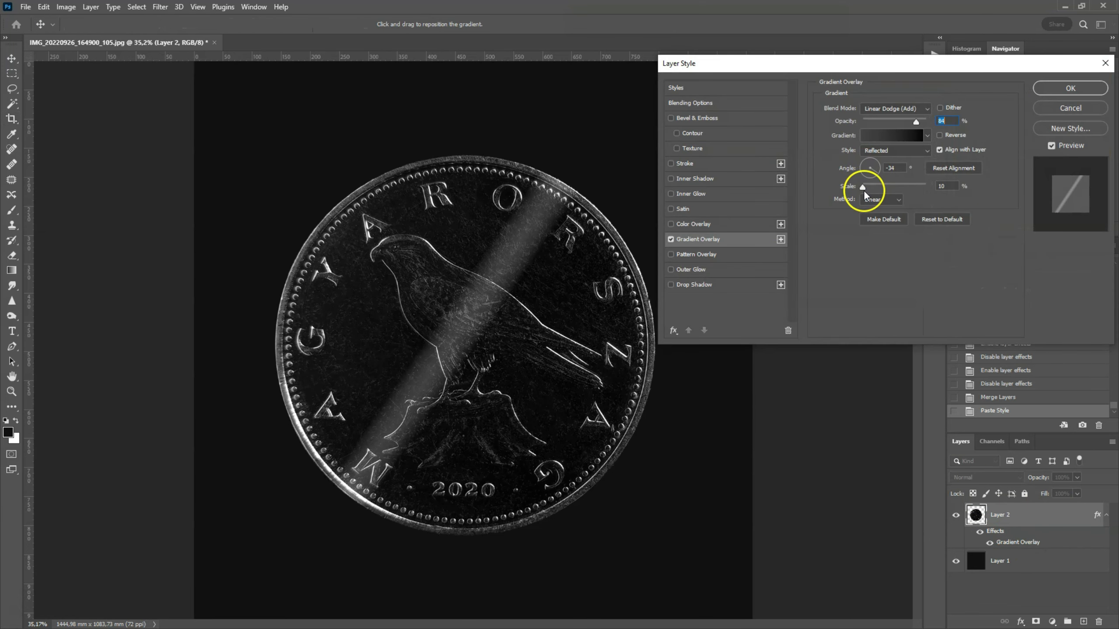
drag(863, 187, 866, 191)
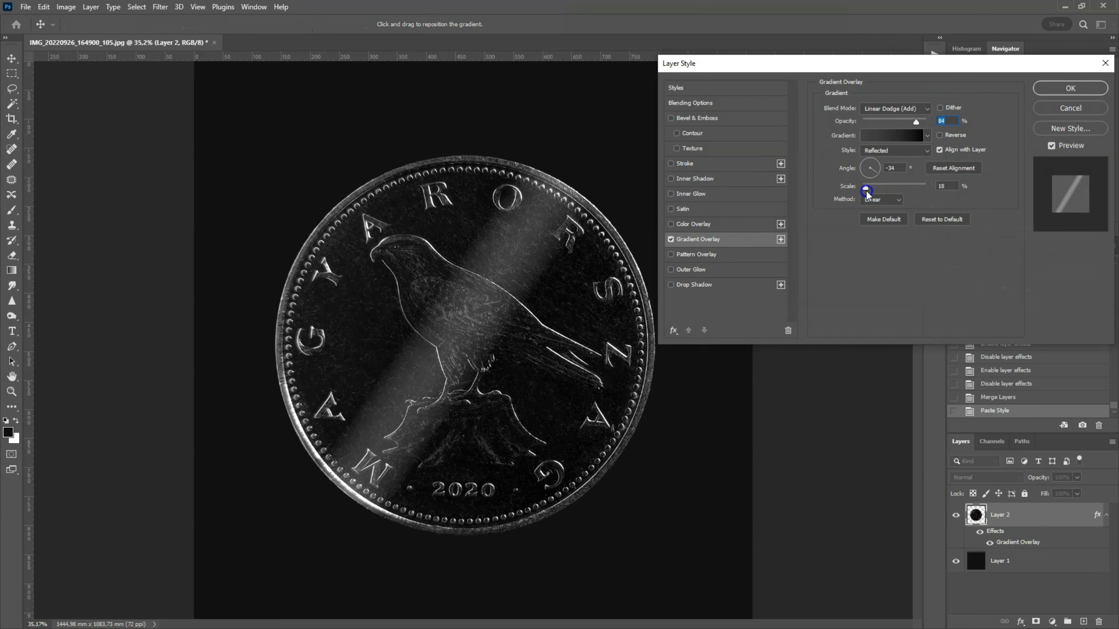
drag(462, 337, 472, 349)
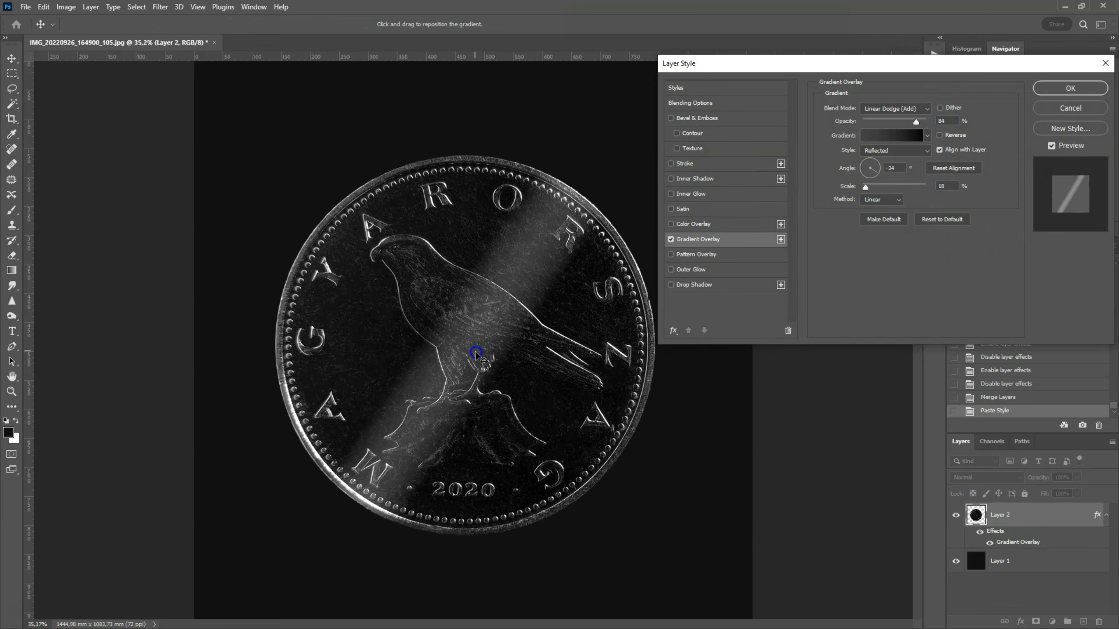
click(1070, 89)
key(c)
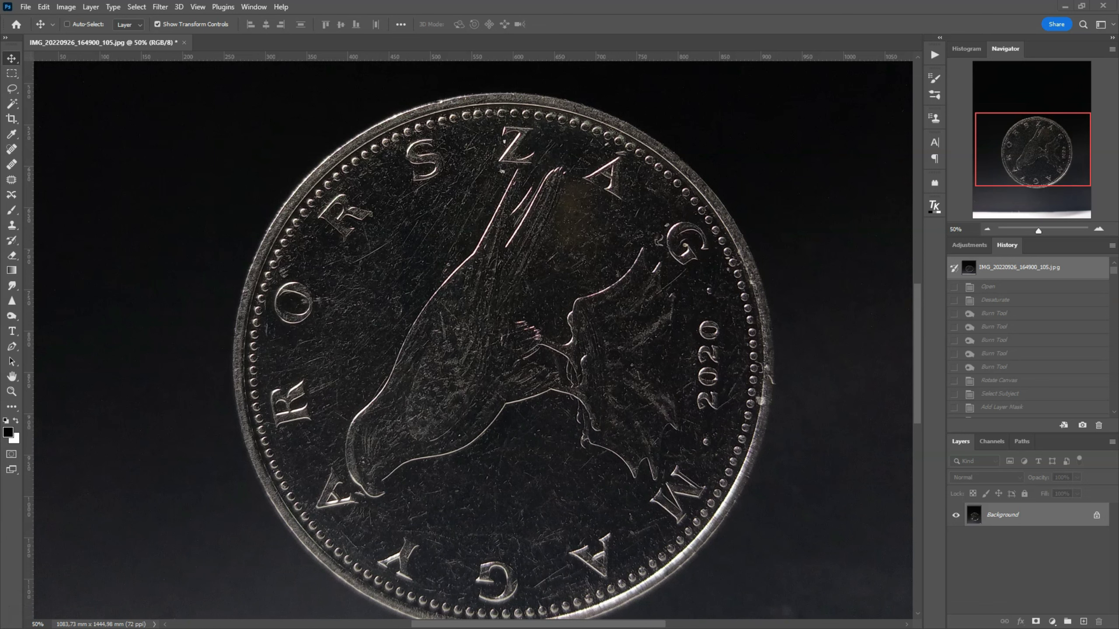
Use Select Subject on the coin photo and add a layer mask to remove the background
click(406, 242)
drag(364, 257, 454, 188)
drag(455, 187, 436, 203)
scroll(437, 201, down, 2)
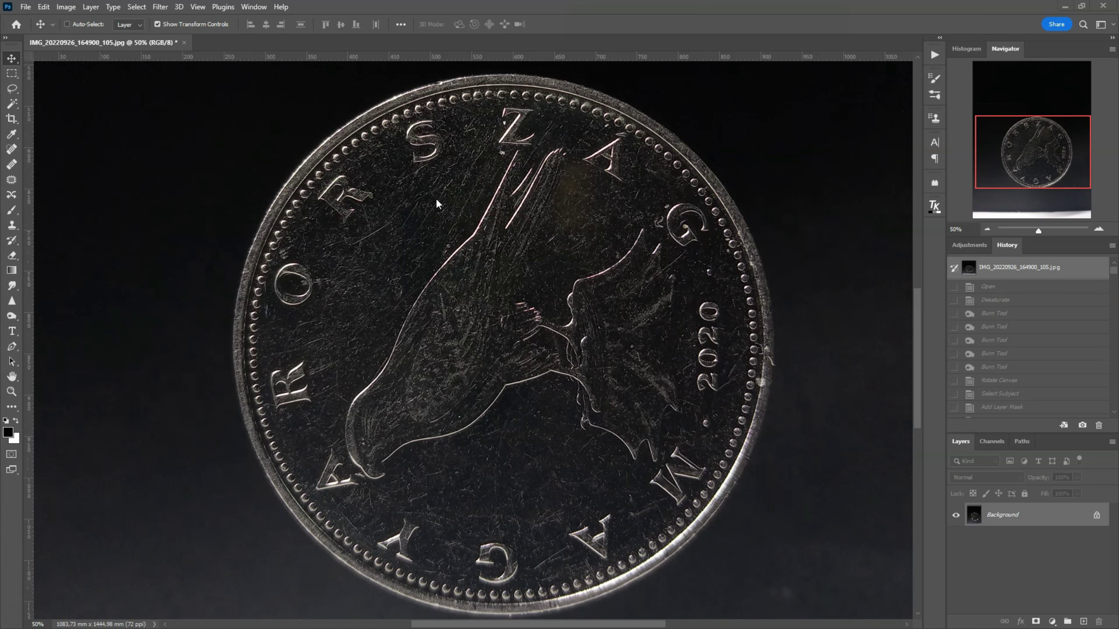
click(134, 7)
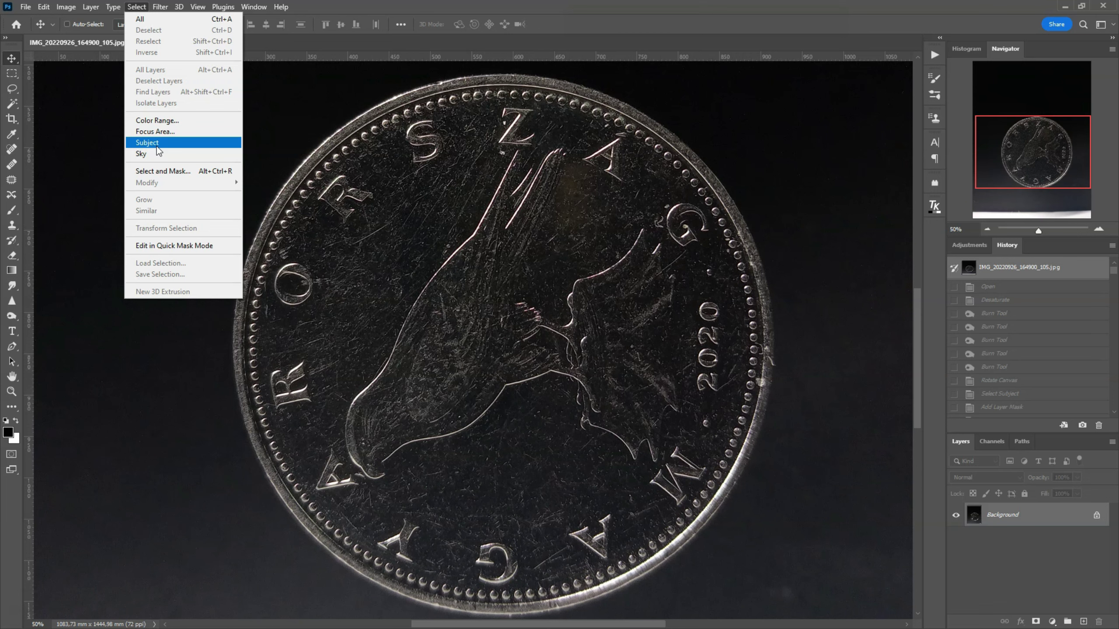
click(158, 143)
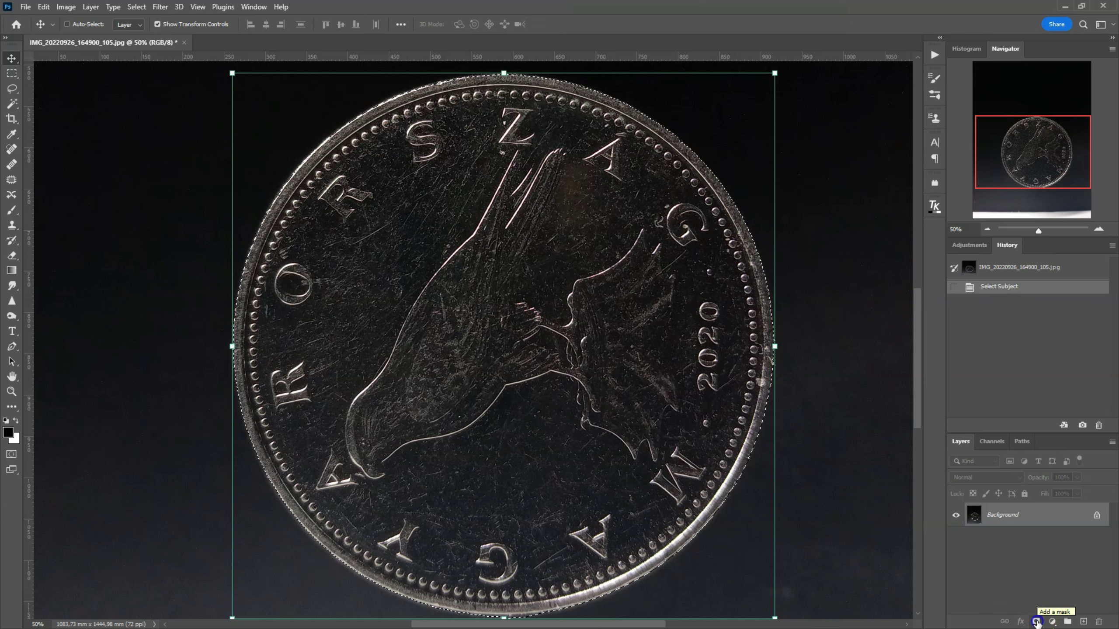
click(1036, 621)
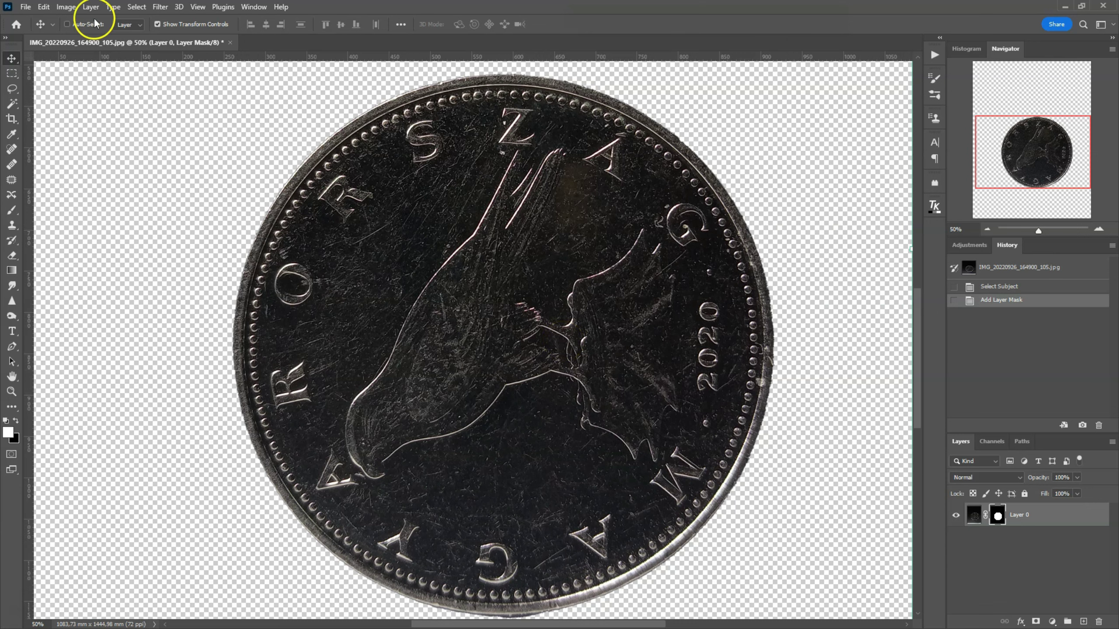
click(66, 7)
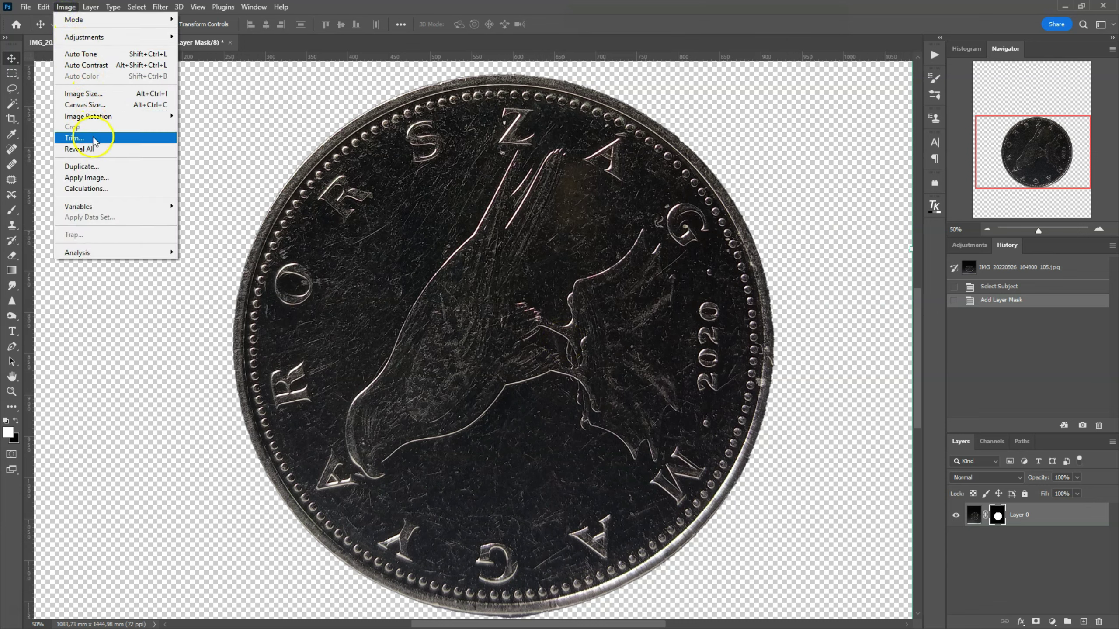
Rotate the canvas 90° clockwise and desaturate the coin image
mouse_move(88, 116)
click(201, 127)
drag(967, 160, 978, 134)
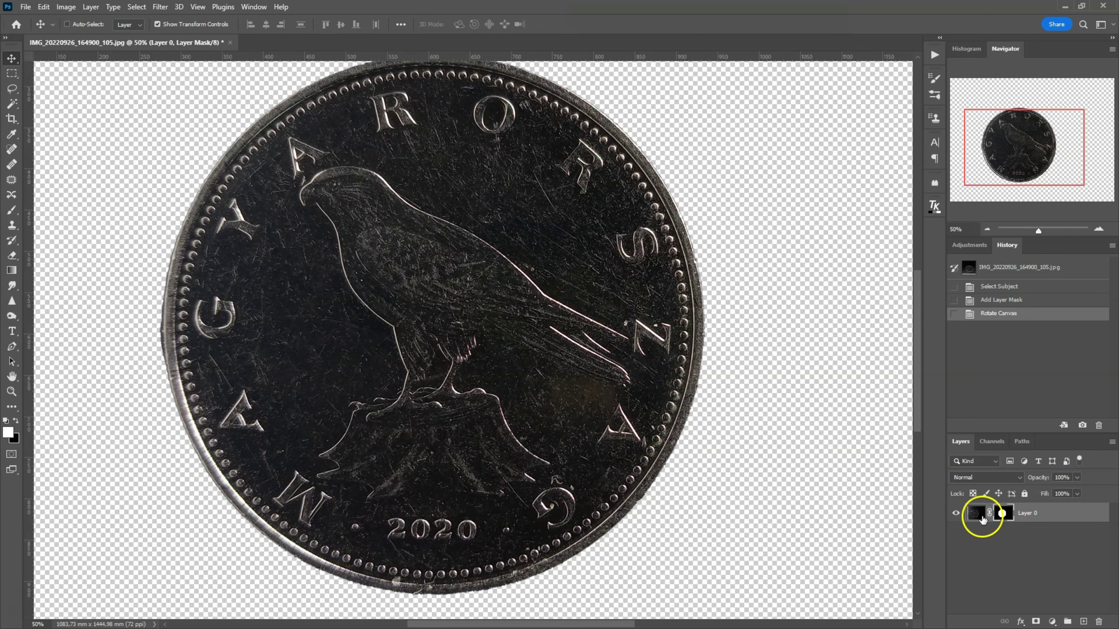
click(976, 514)
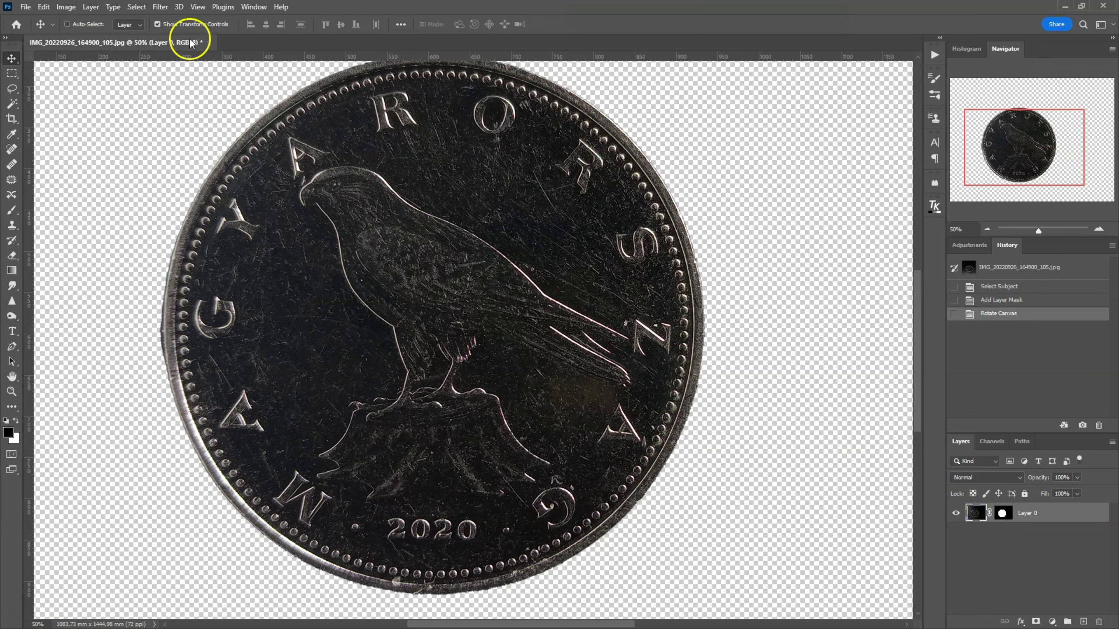
click(66, 7)
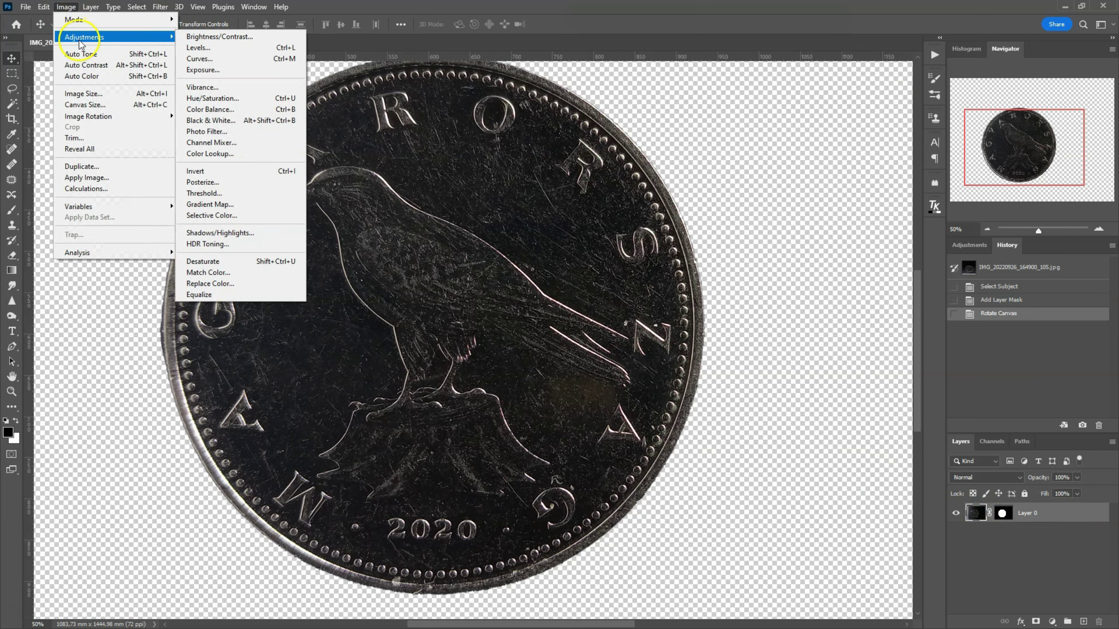
mouse_move(114, 37)
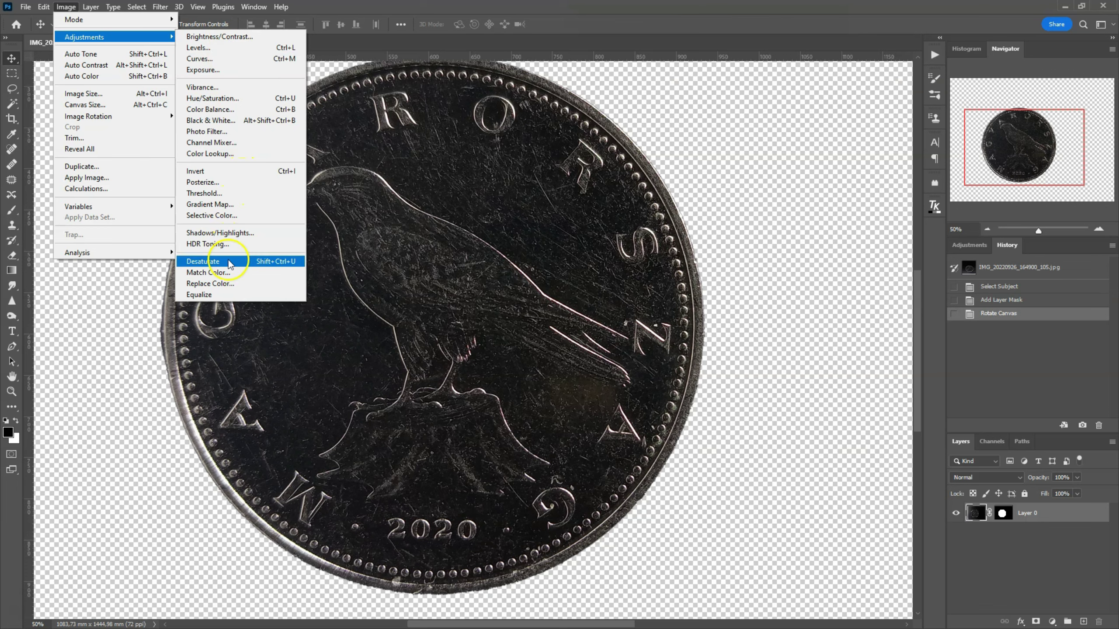
click(202, 262)
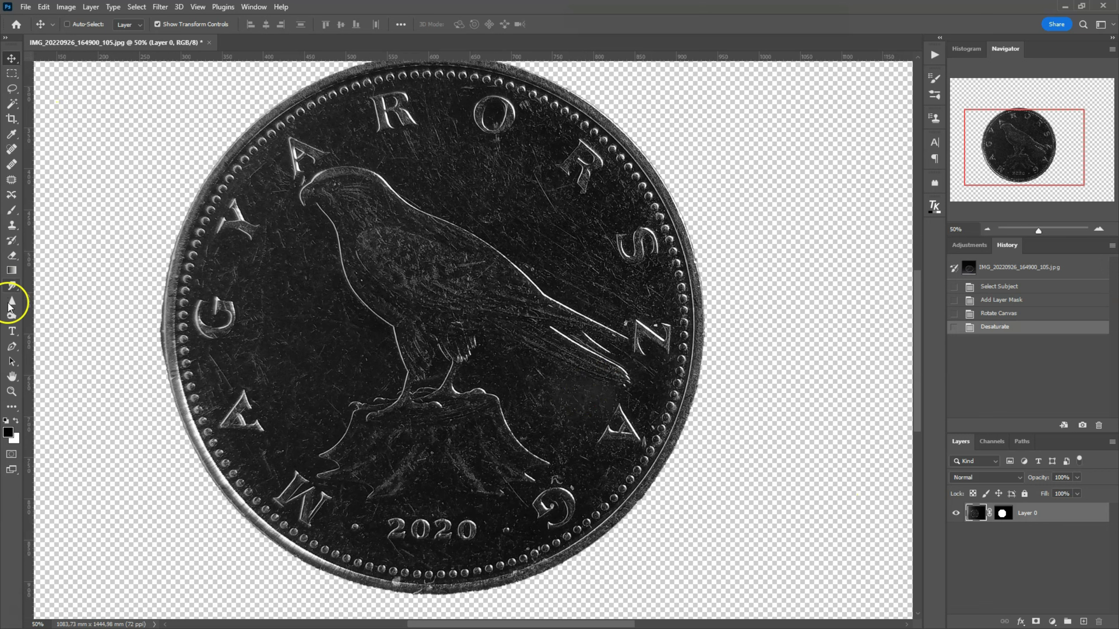
Set up the Burn Tool with Shadows range and 25% exposure
drag(12, 316, 62, 329)
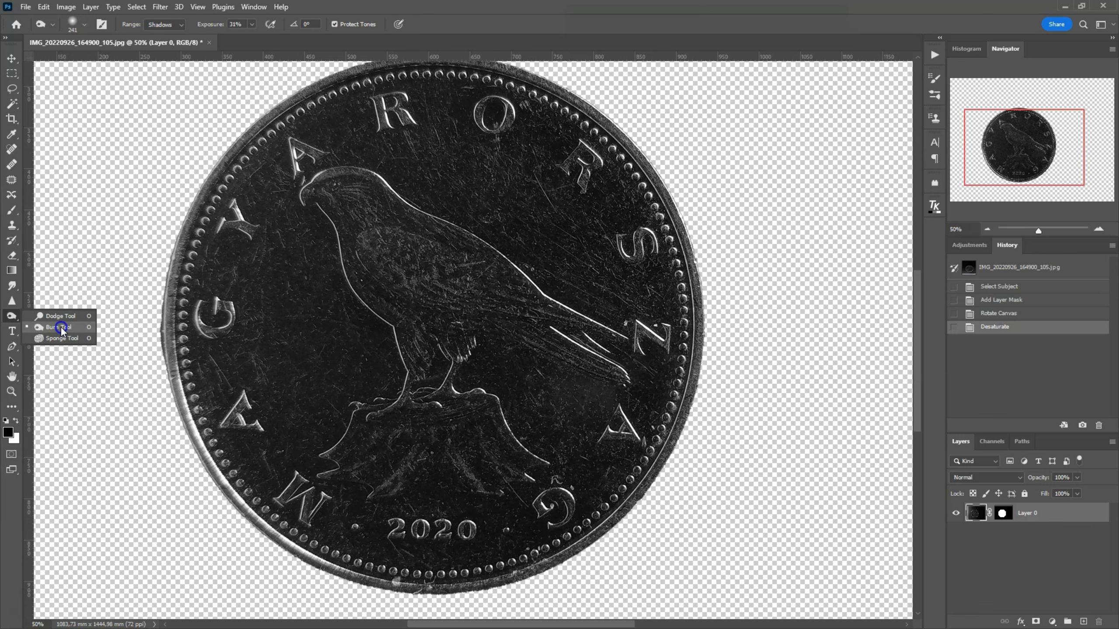
click(254, 25)
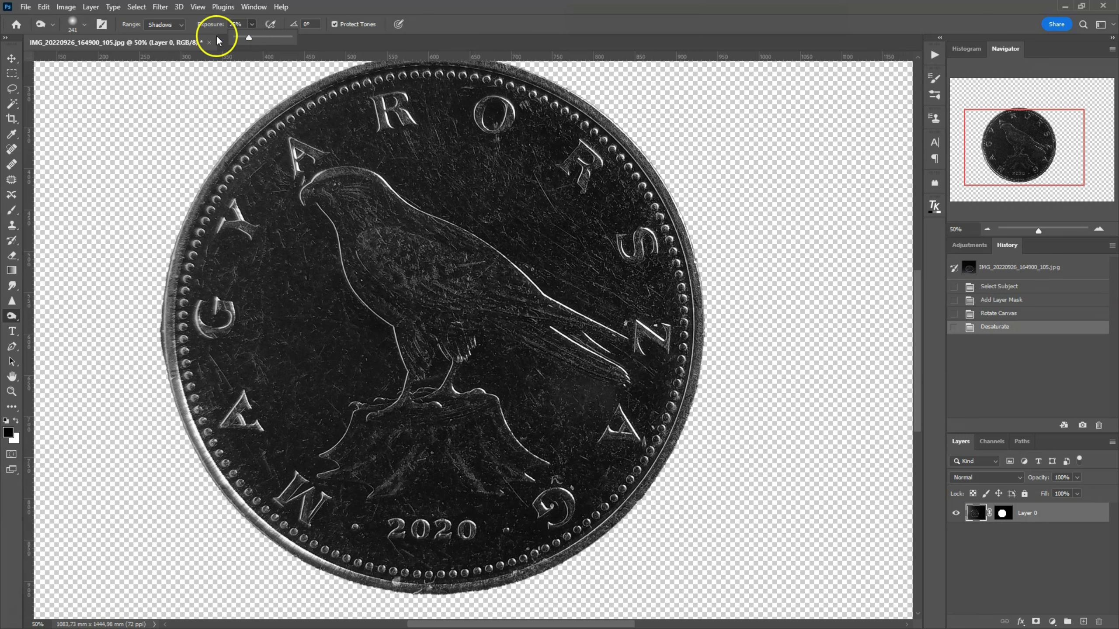
click(166, 26)
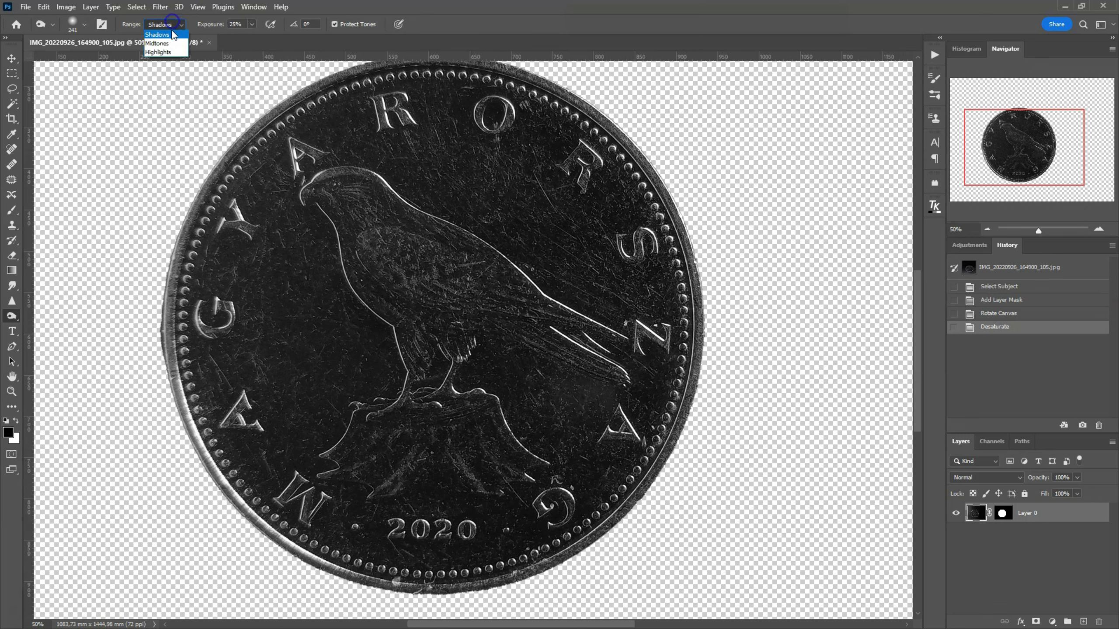
click(171, 36)
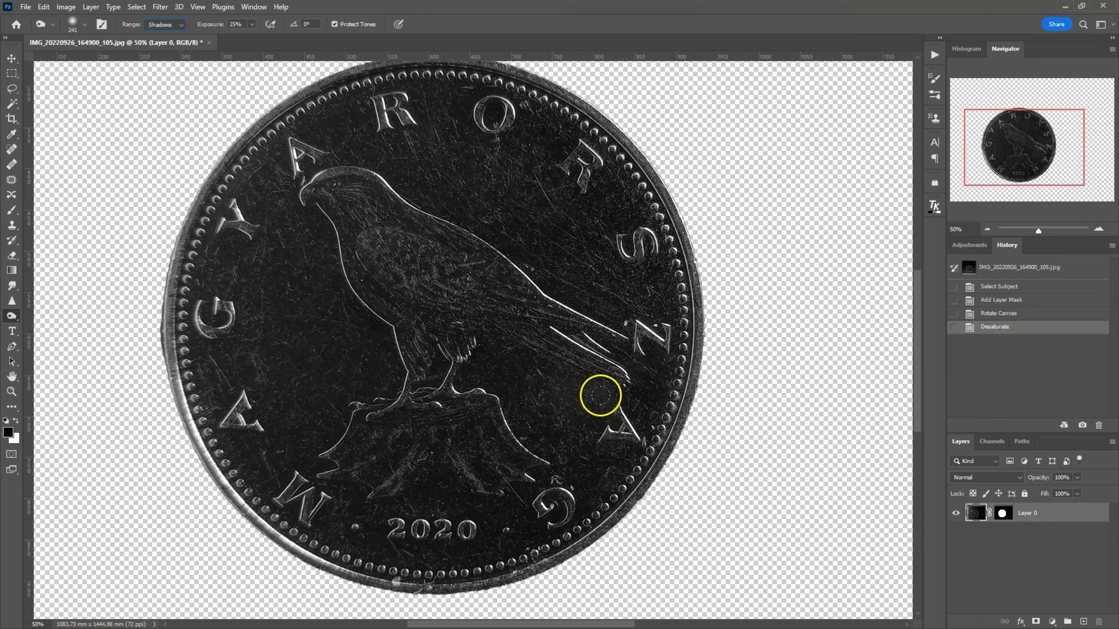
Burn four shadow spots beside the Z and the falcon's perch
drag(593, 395, 596, 396)
click(575, 389)
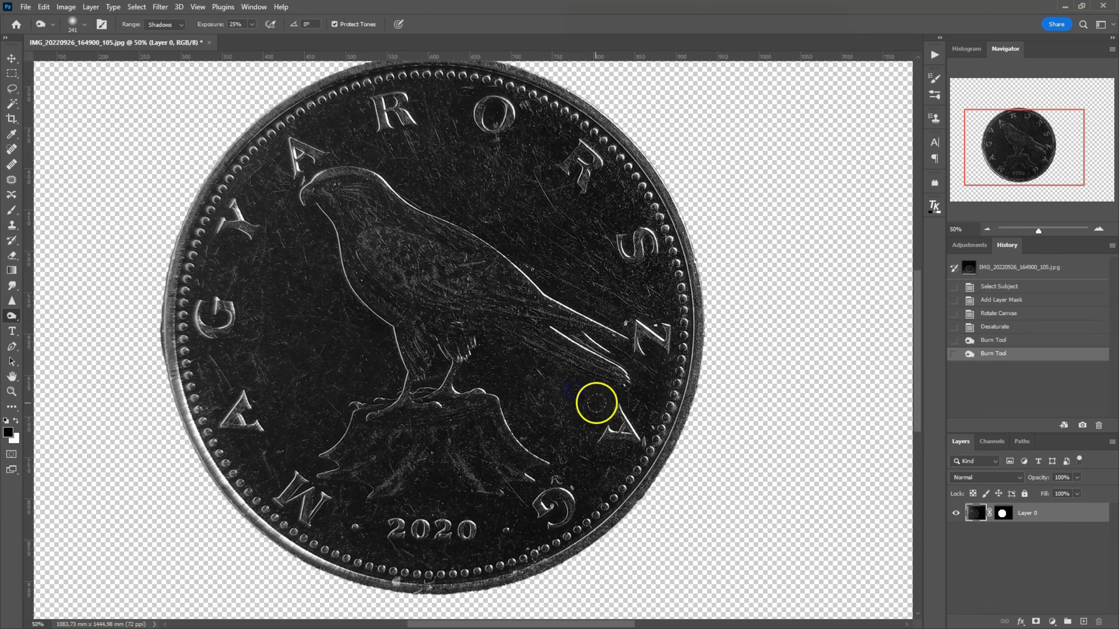
click(599, 400)
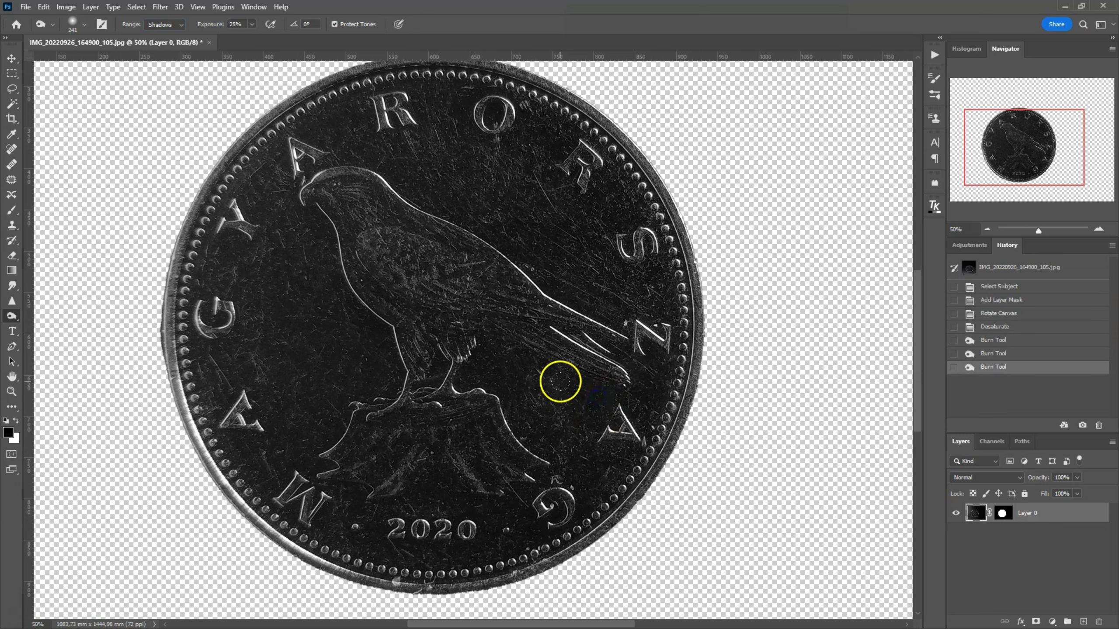
click(560, 382)
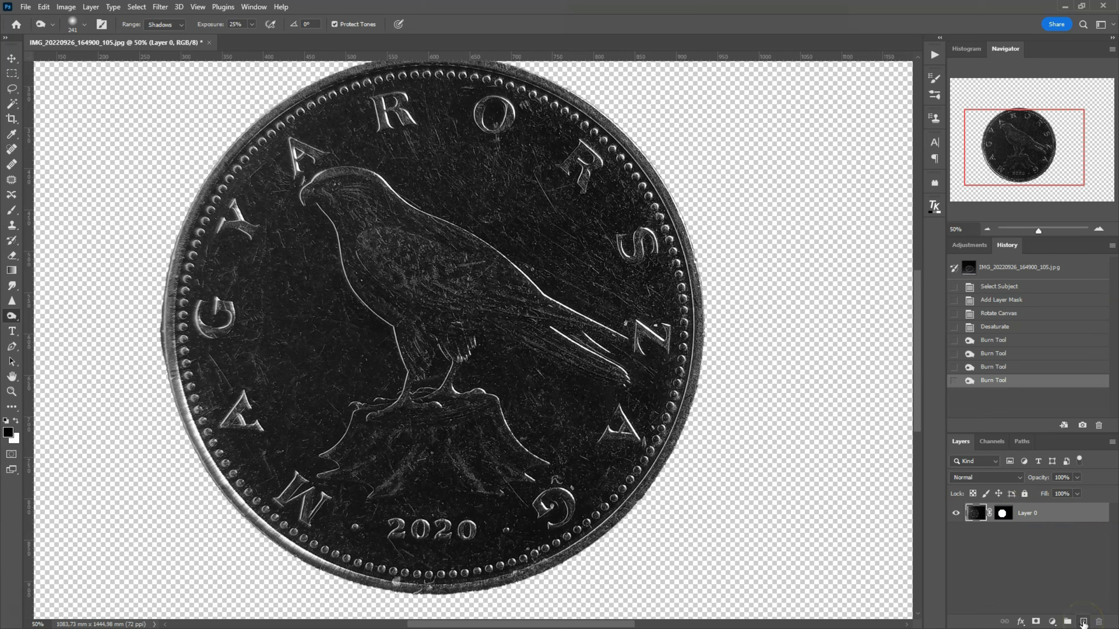
Add a new layer beneath the coin and set the foreground colour to #101010
click(1083, 622)
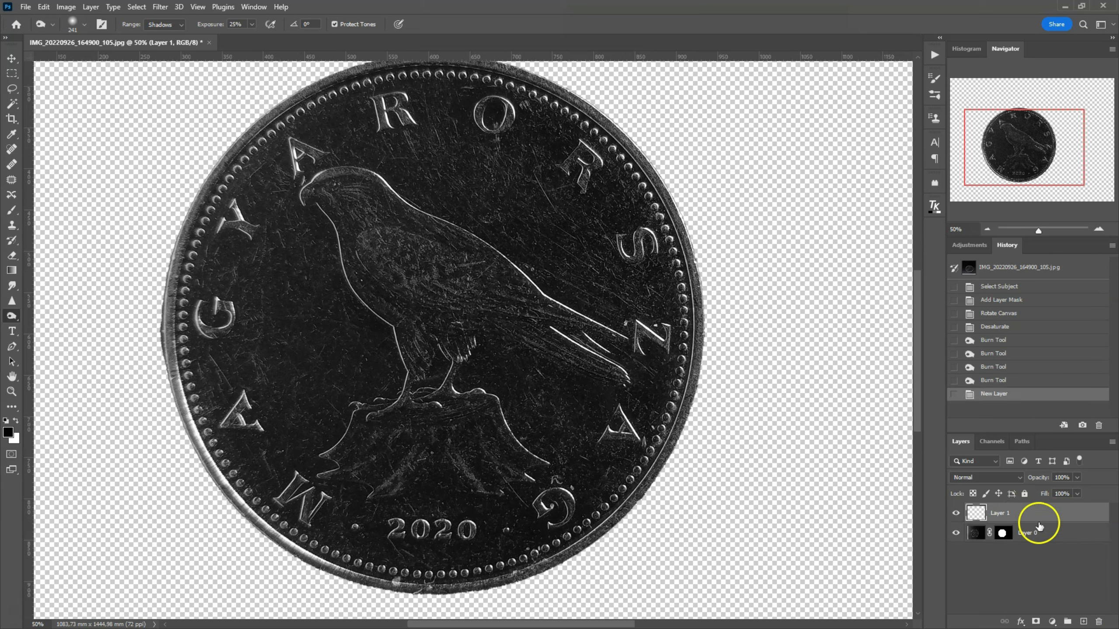
drag(1056, 515, 1061, 538)
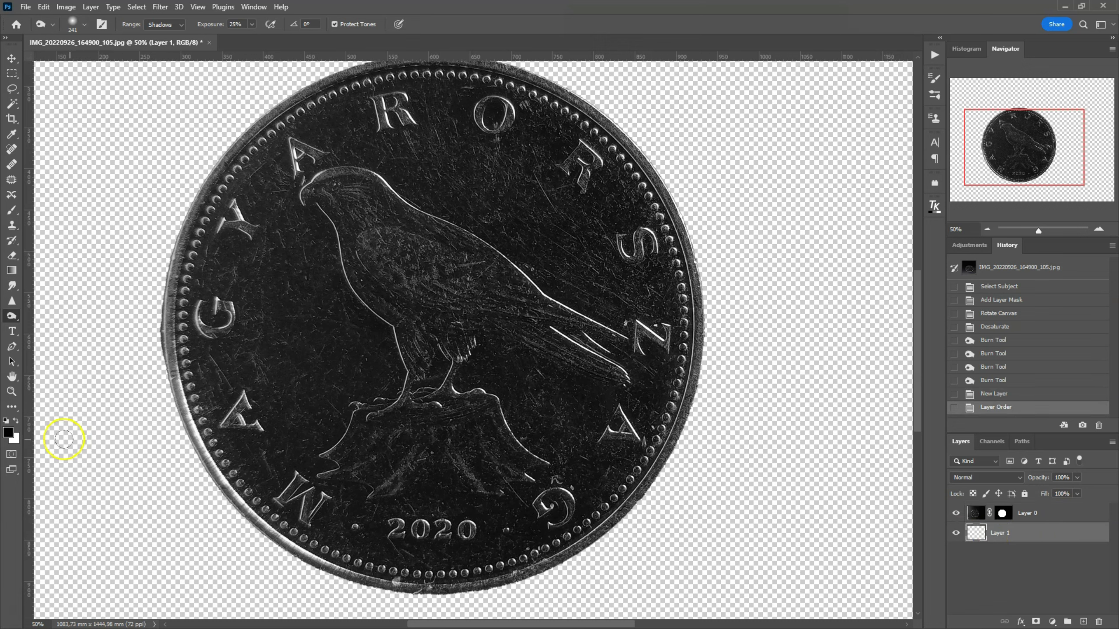
click(8, 433)
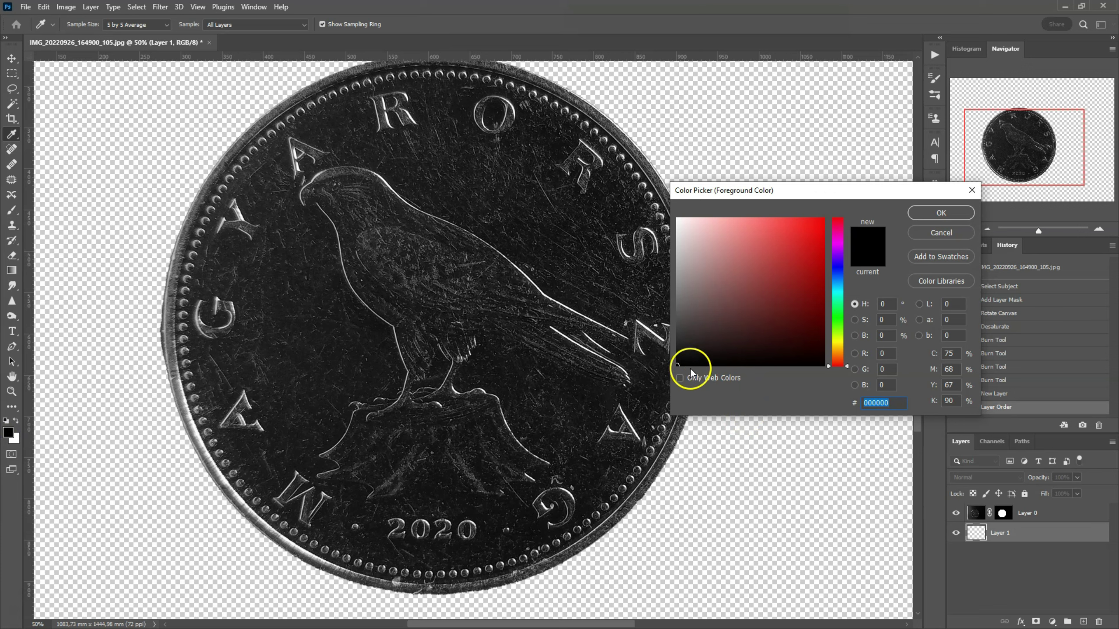
click(678, 365)
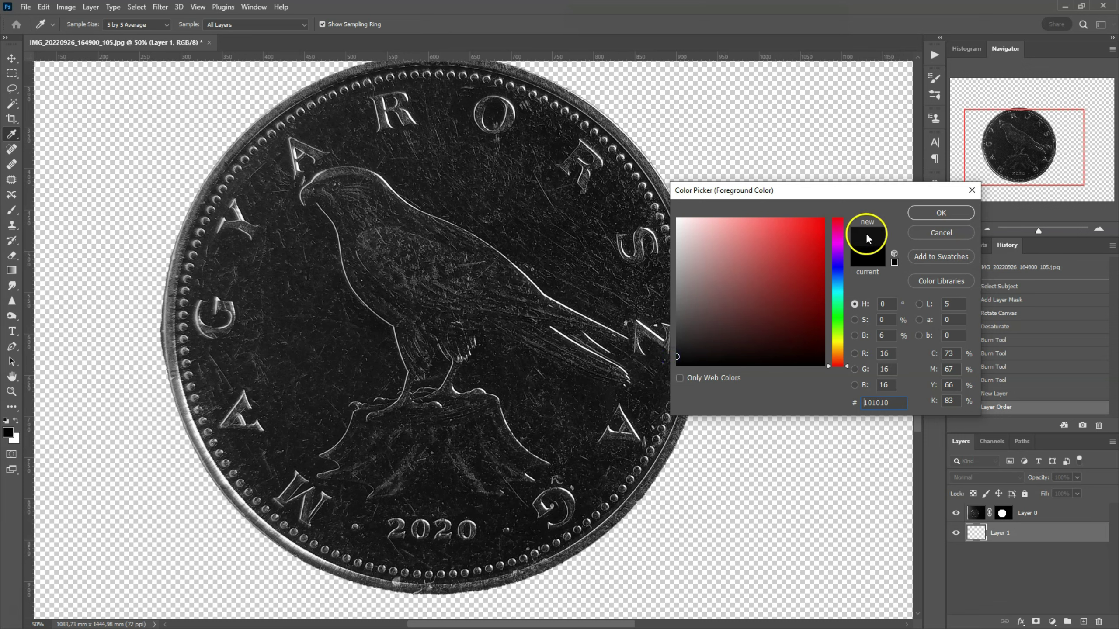
click(960, 213)
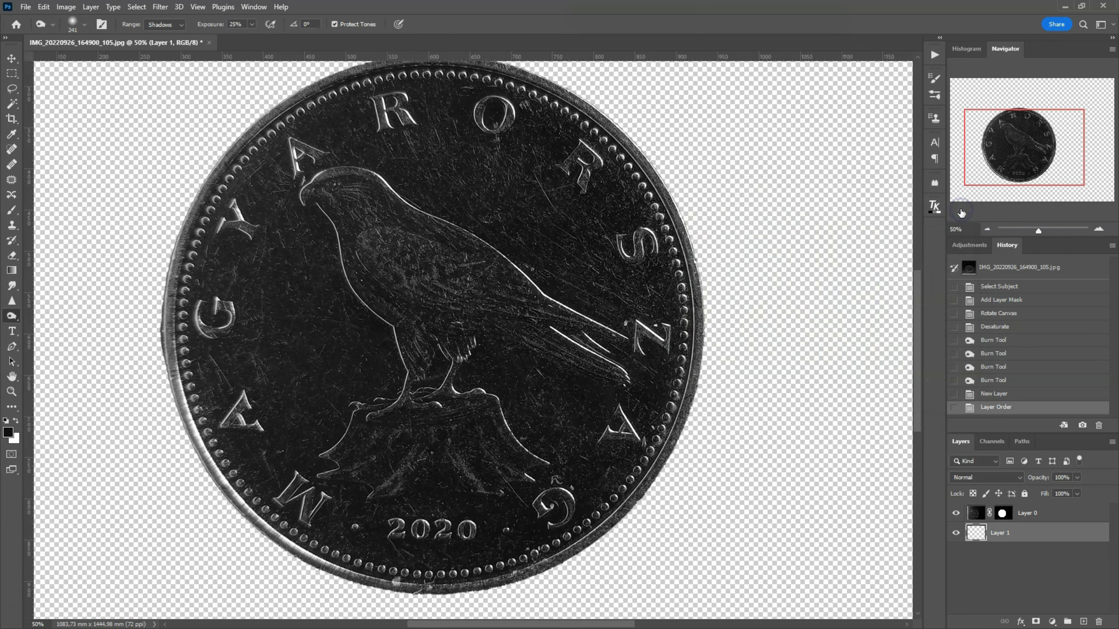
Fill the new Layer 1 with near-black using the Paint Bucket Tool
click(11, 407)
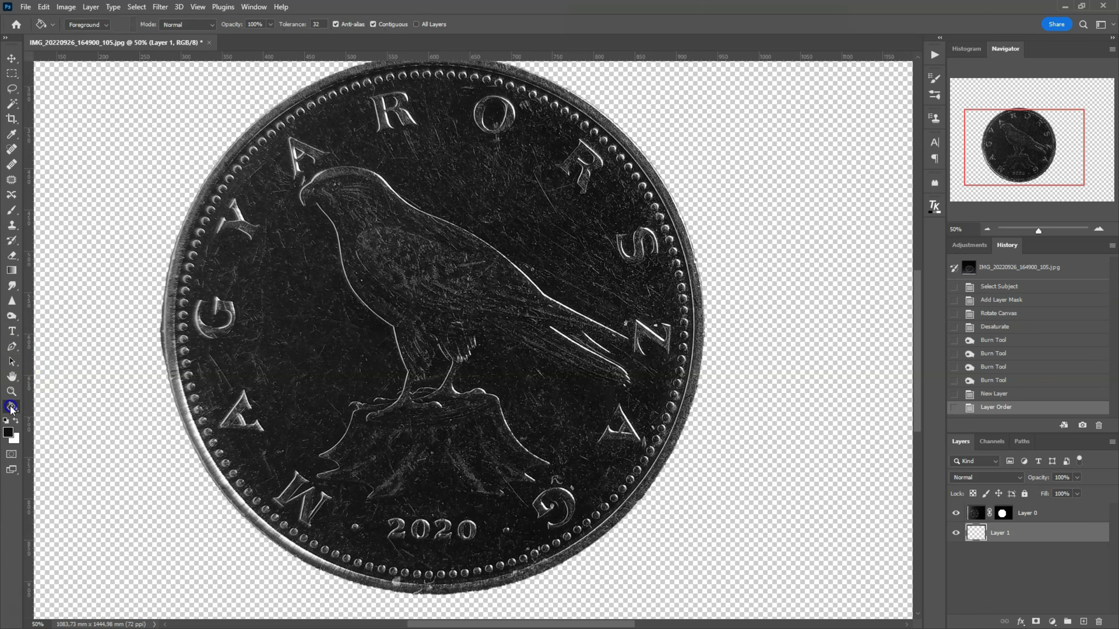
click(11, 409)
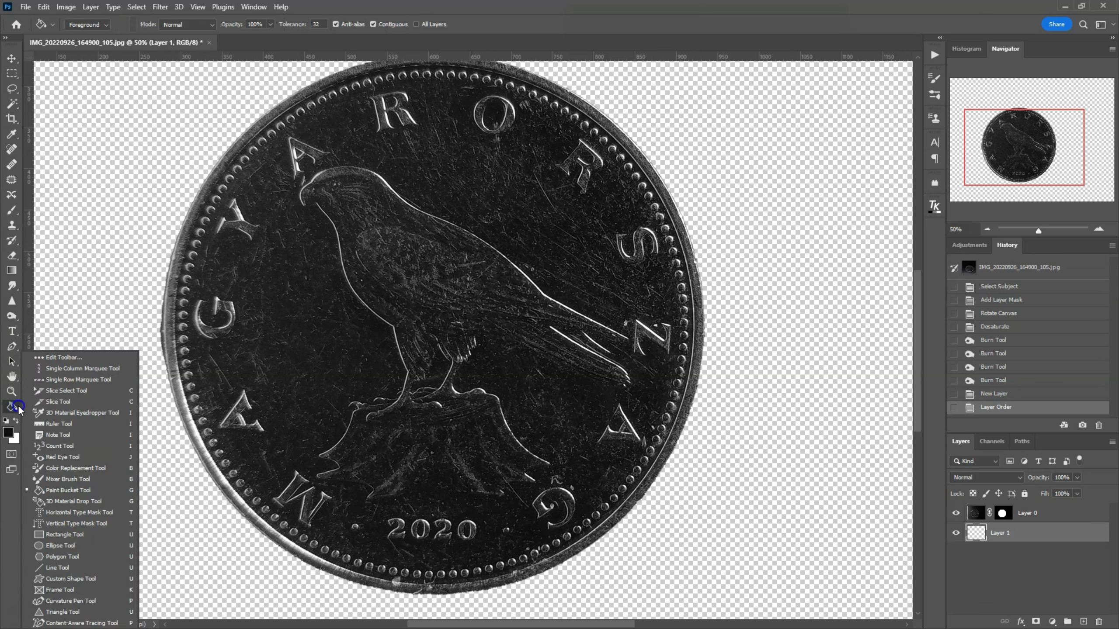
click(59, 490)
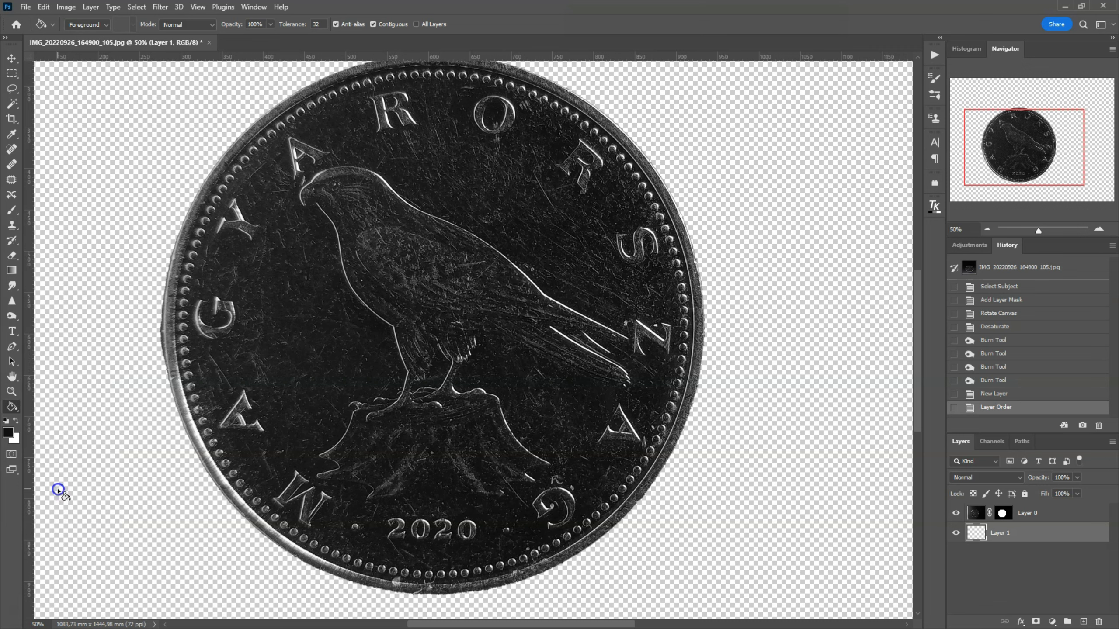
click(121, 163)
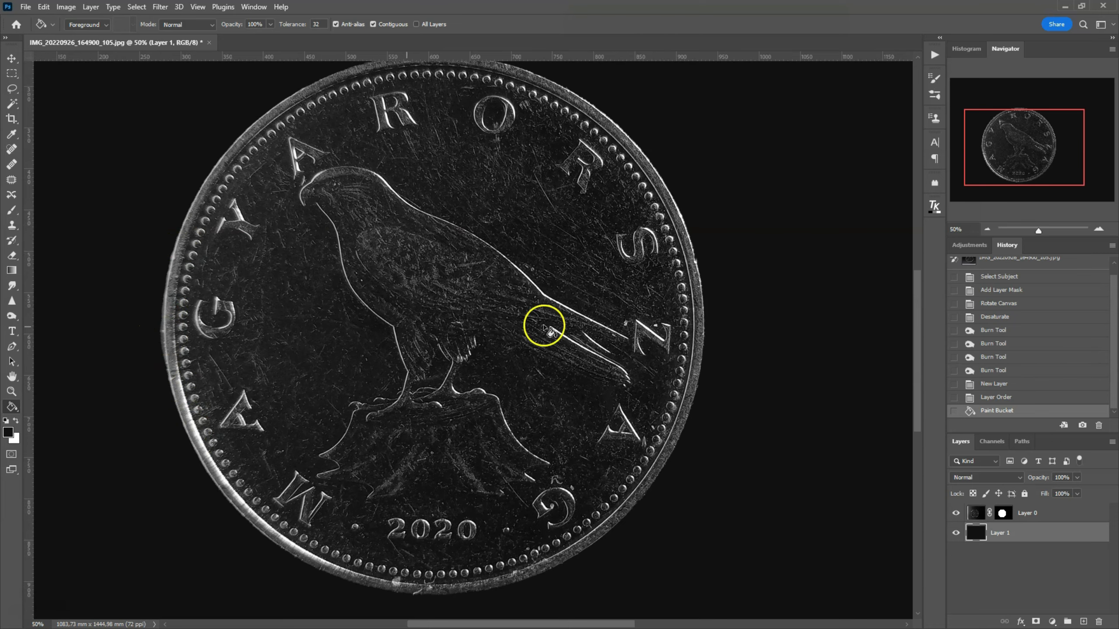
Zoom to 100% on the coin's left rim and switch to the Curvature Pen Tool
click(1098, 229)
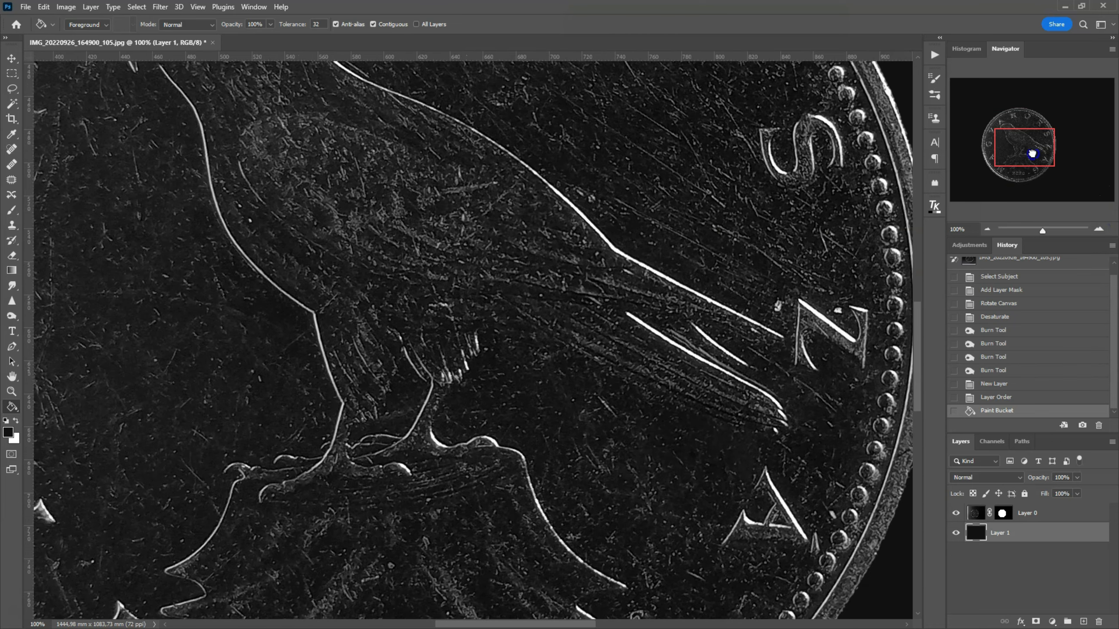
drag(1031, 153, 997, 155)
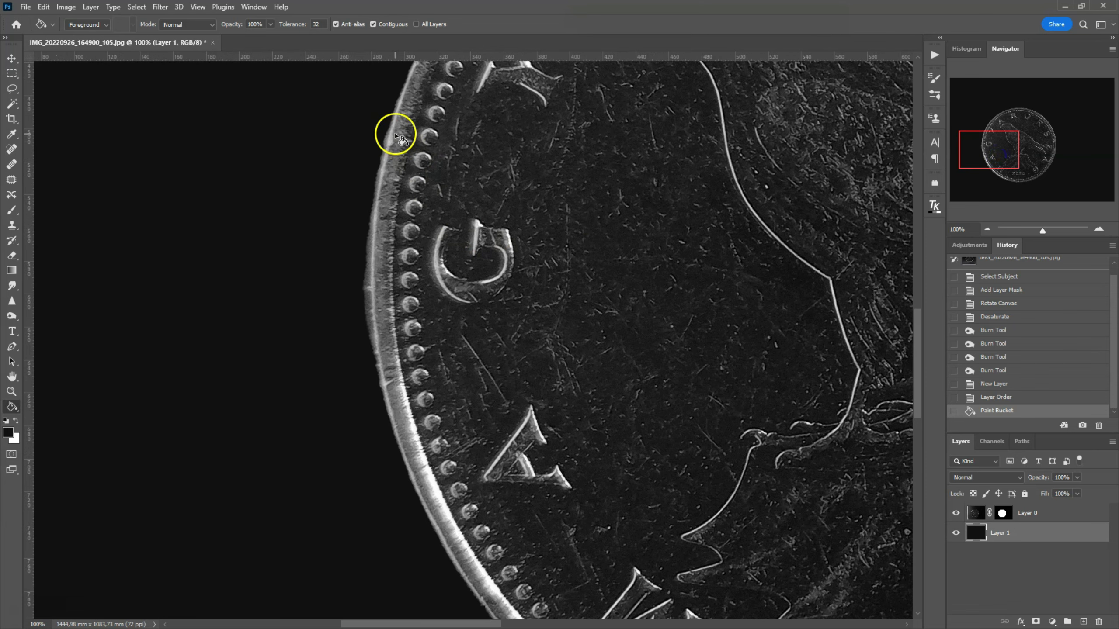
click(12, 406)
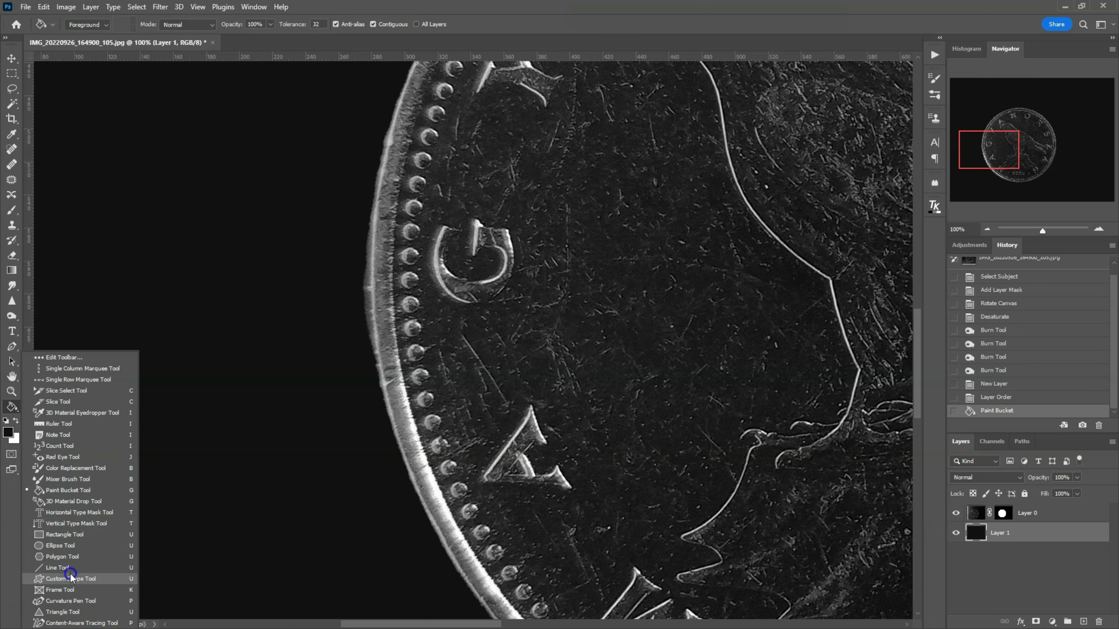
click(90, 601)
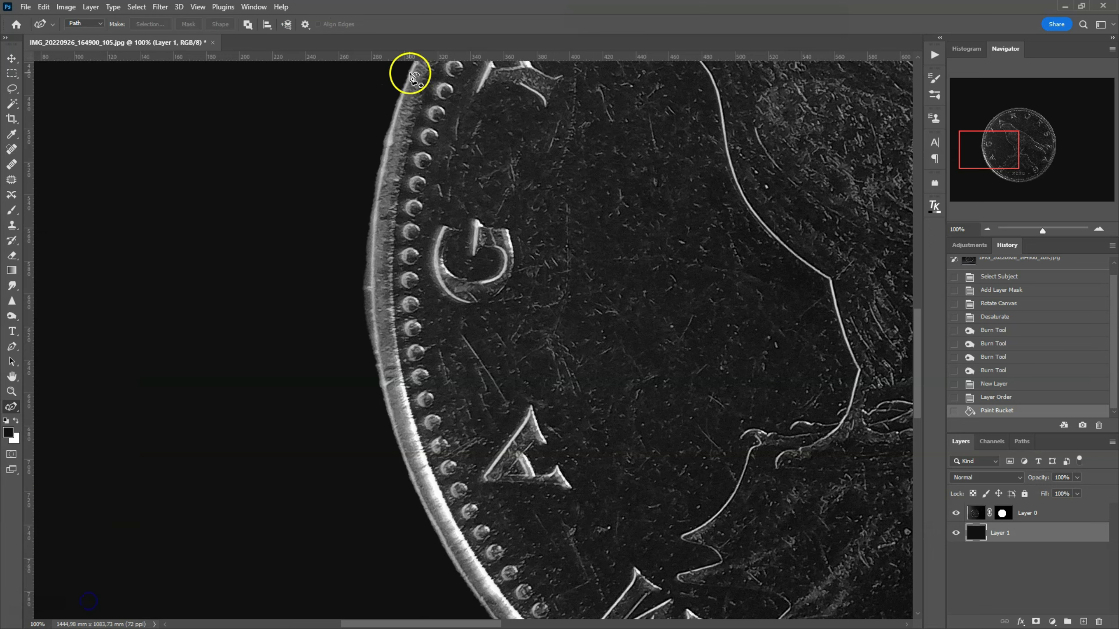
Draw a closed Curvature Pen path along the coin's left rim, bulging over the black background
click(410, 71)
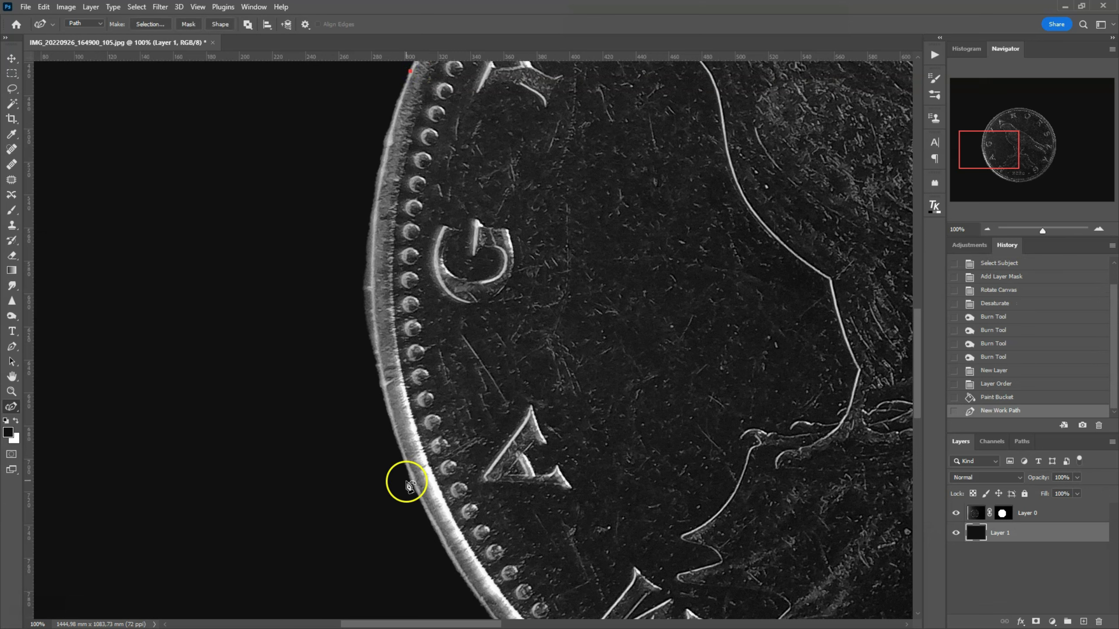
click(418, 495)
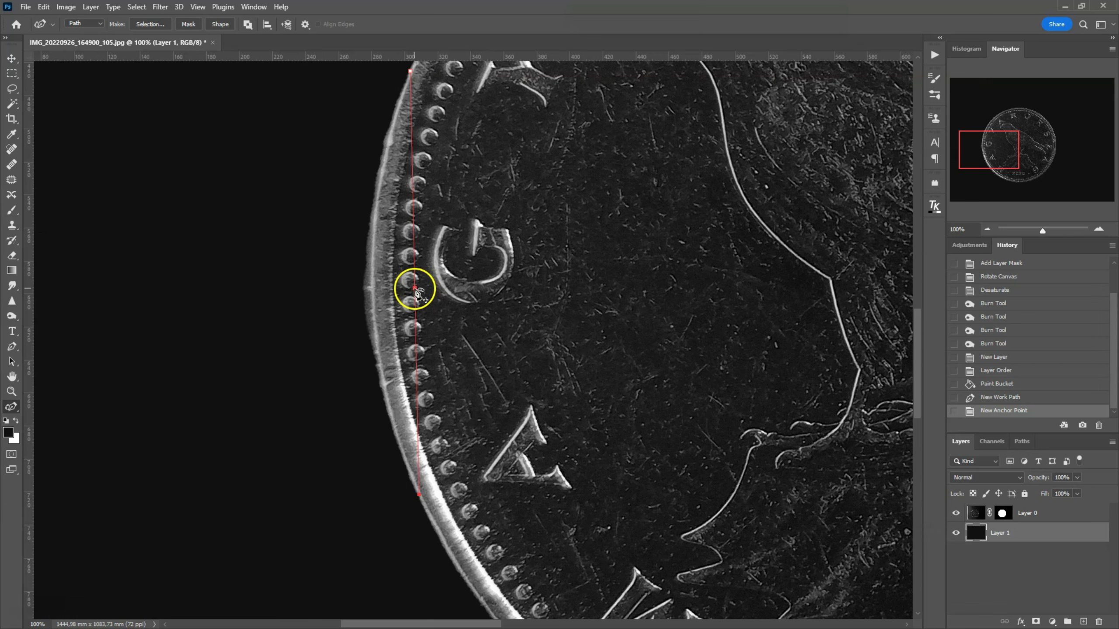
drag(415, 290, 373, 293)
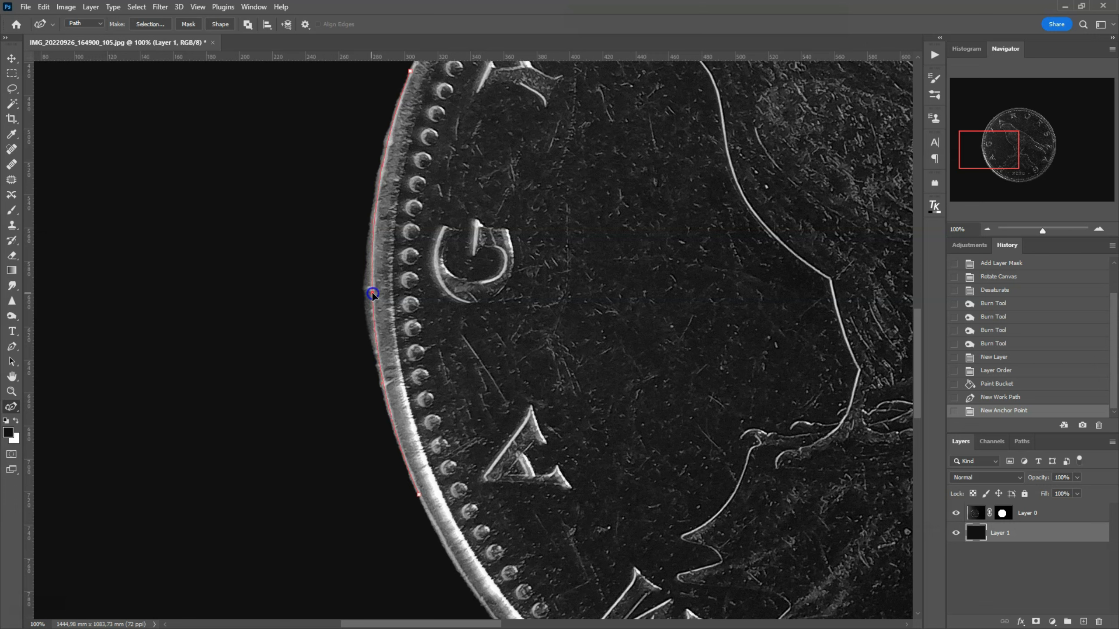
click(372, 295)
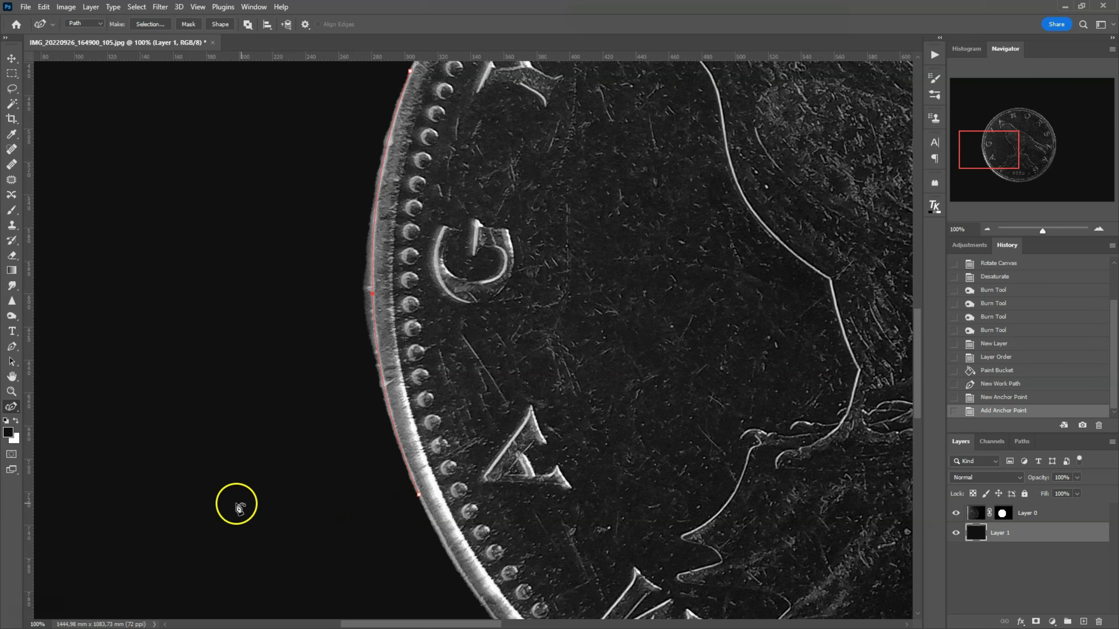
click(229, 502)
click(167, 291)
click(211, 152)
click(342, 81)
click(410, 71)
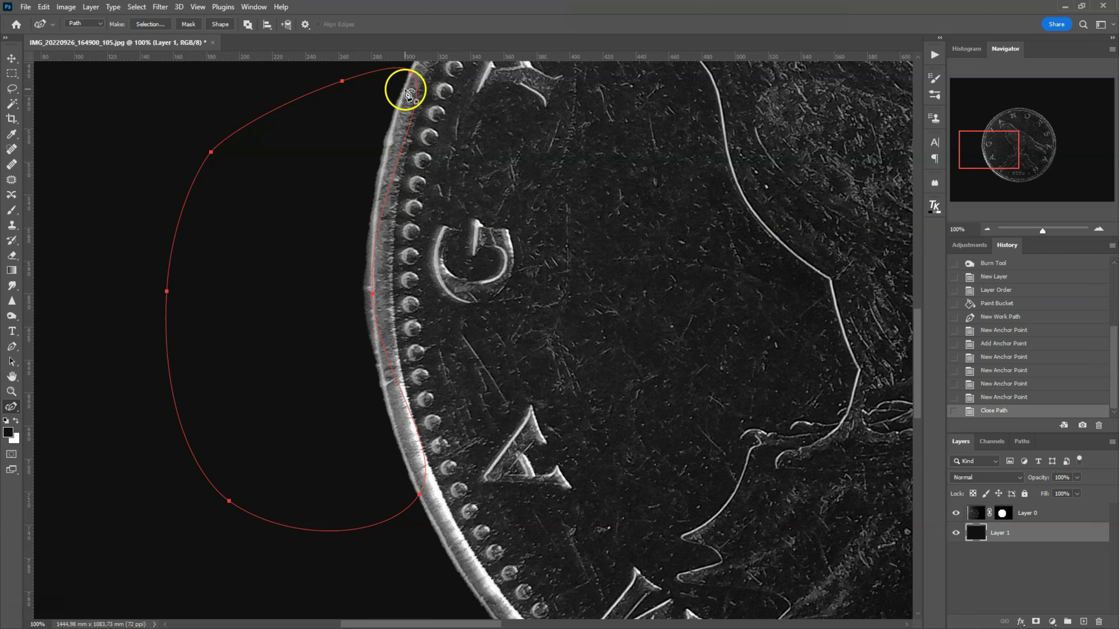
Convert the path's top and bottom anchors into corner points
double_click(410, 71)
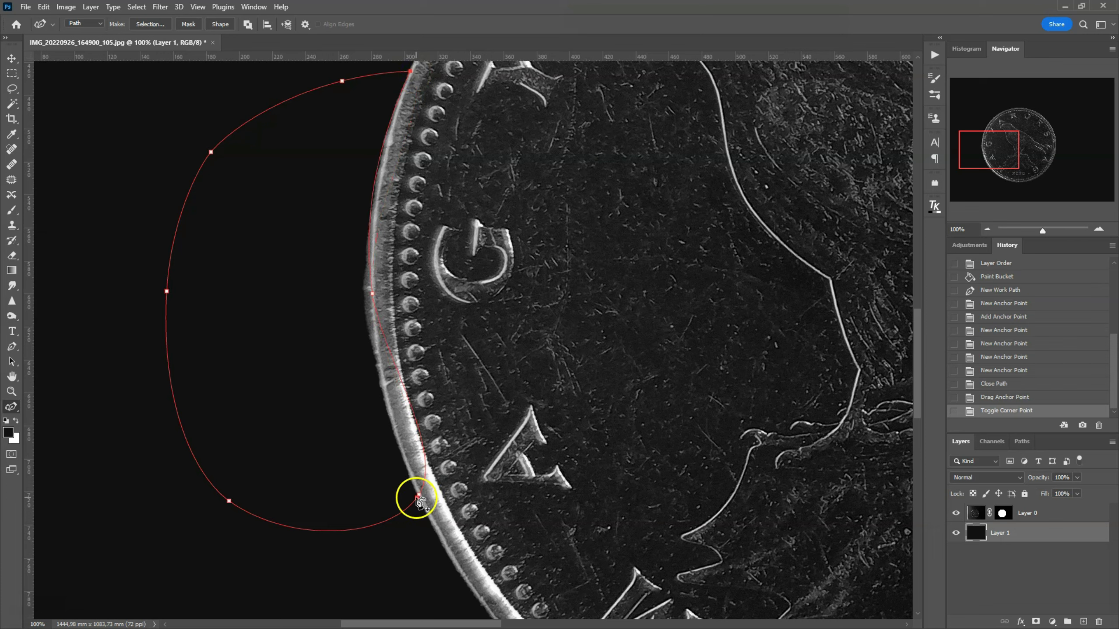
click(418, 498)
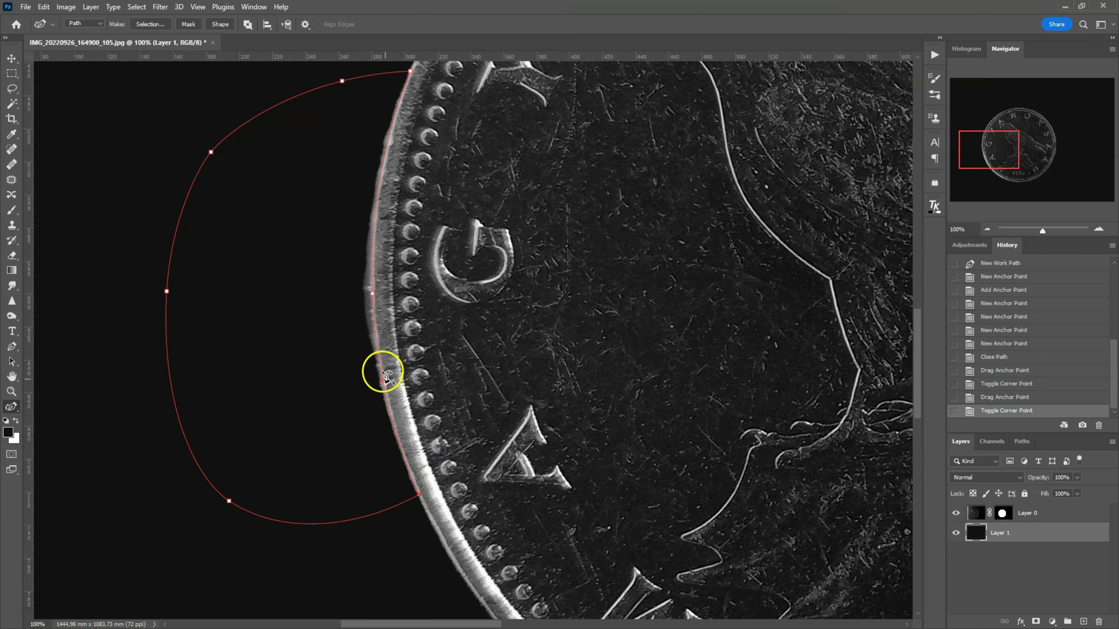
right_click(302, 271)
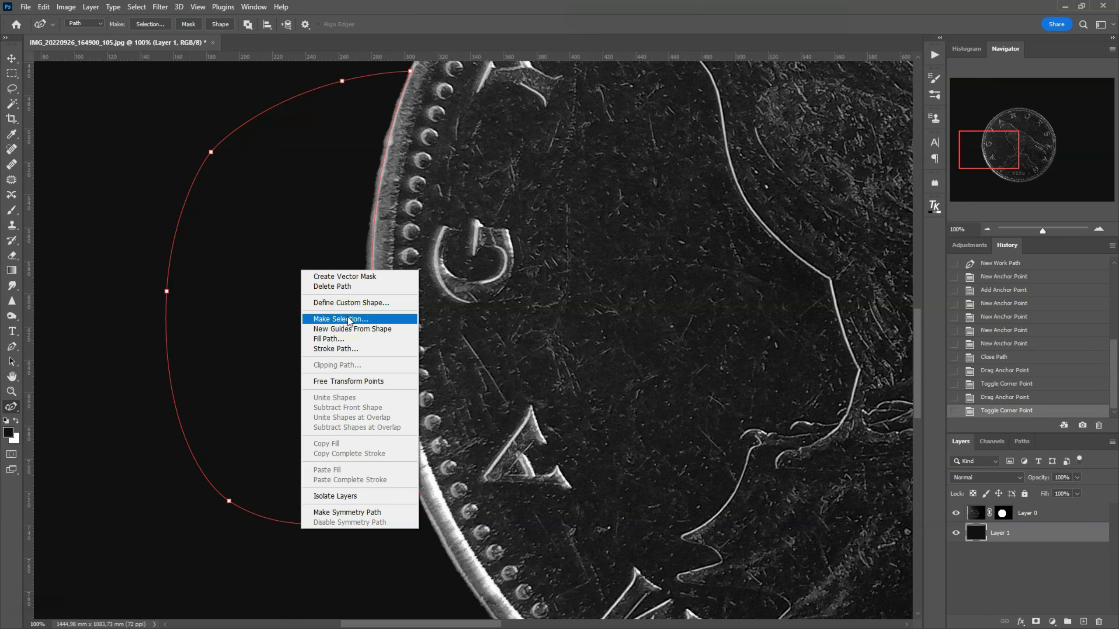
Turn the path into a 0-feather selection and target Layer 0's mask
click(349, 318)
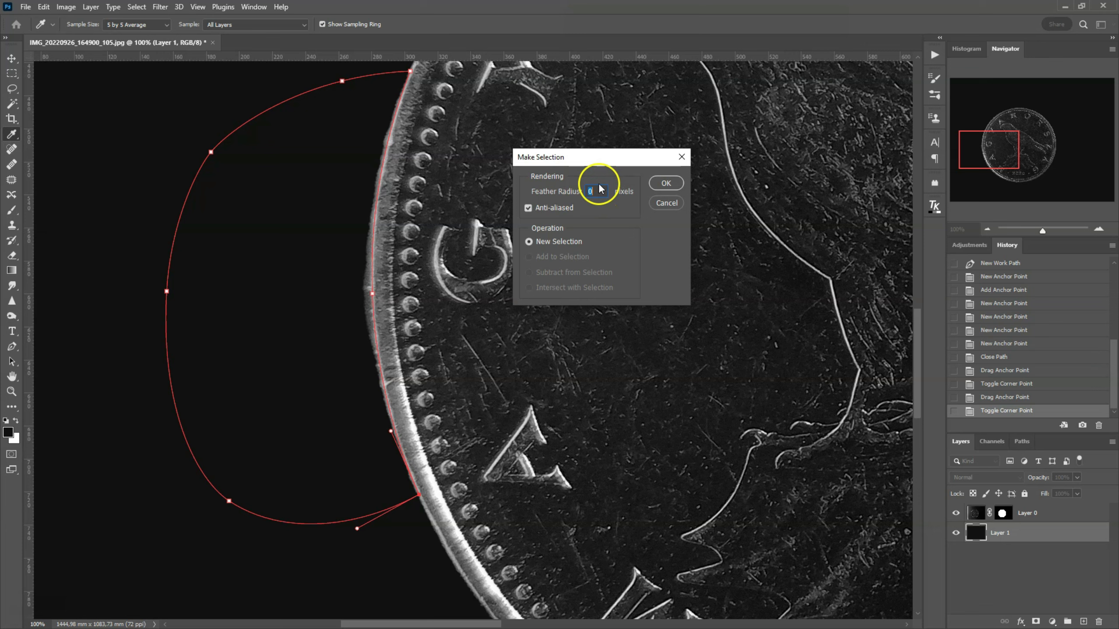
click(666, 183)
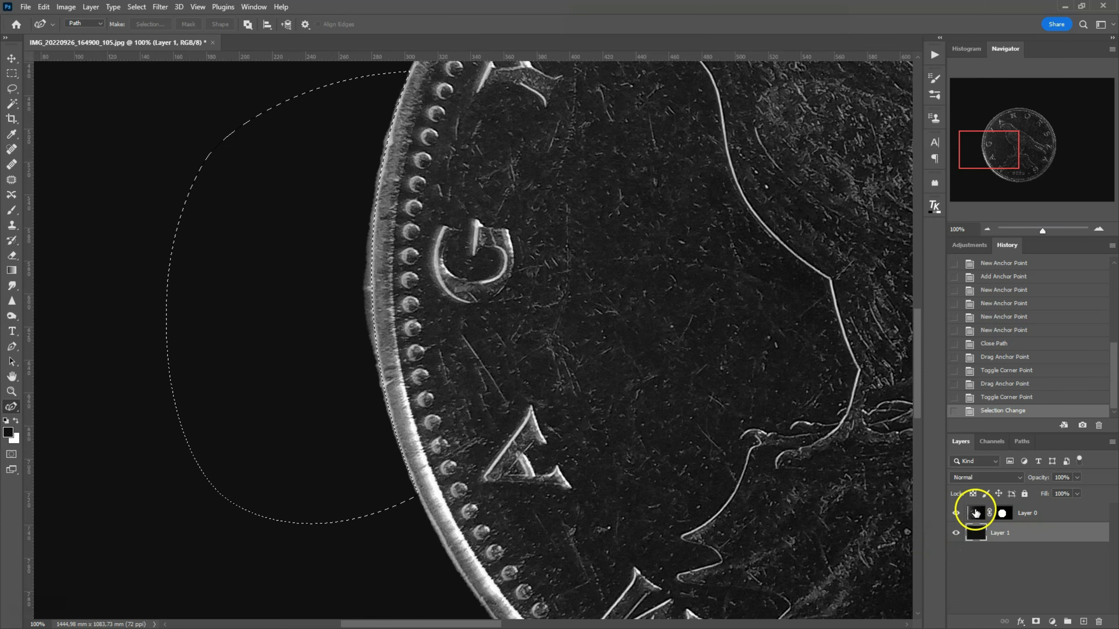
click(975, 513)
click(1003, 513)
click(1004, 514)
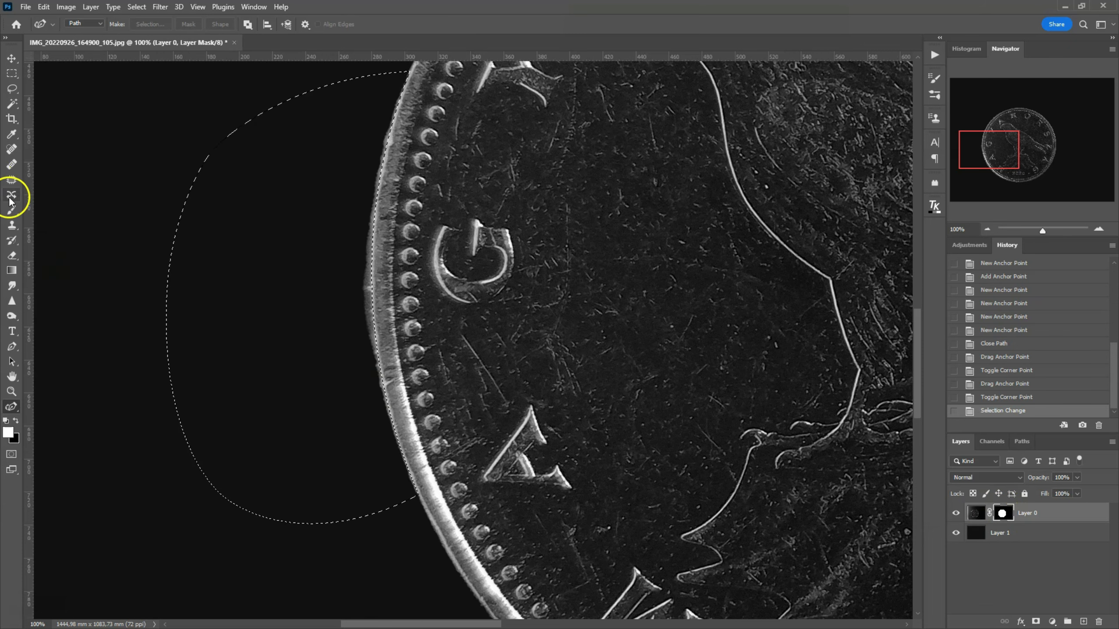
Paint black into the mask with the Brush at 100% flow to remove the rim fringe
click(12, 211)
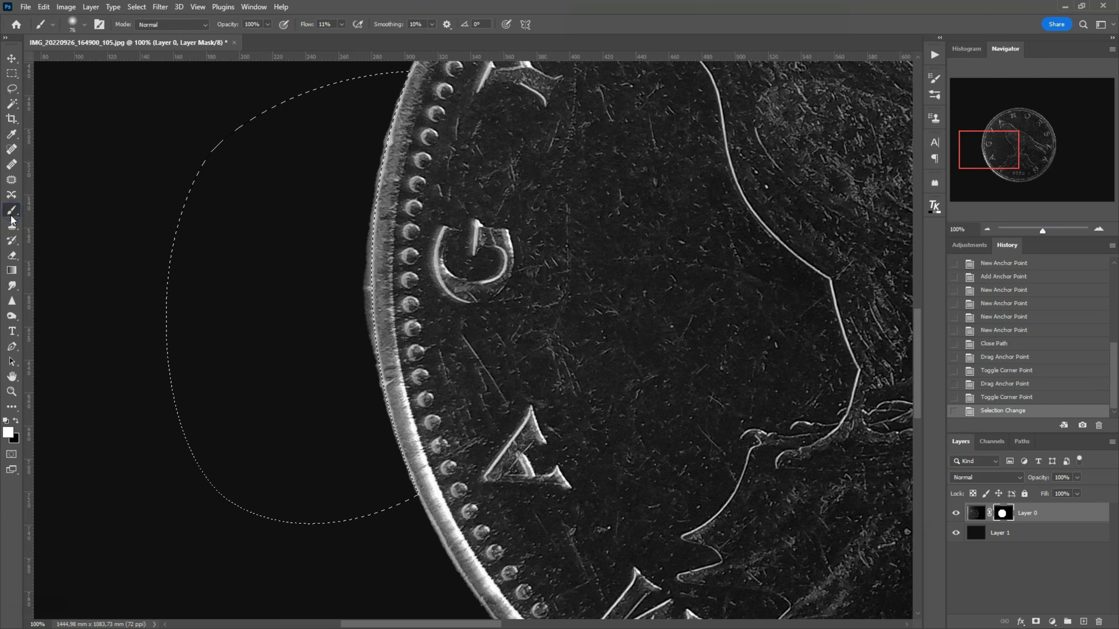
click(342, 24)
drag(340, 38, 410, 40)
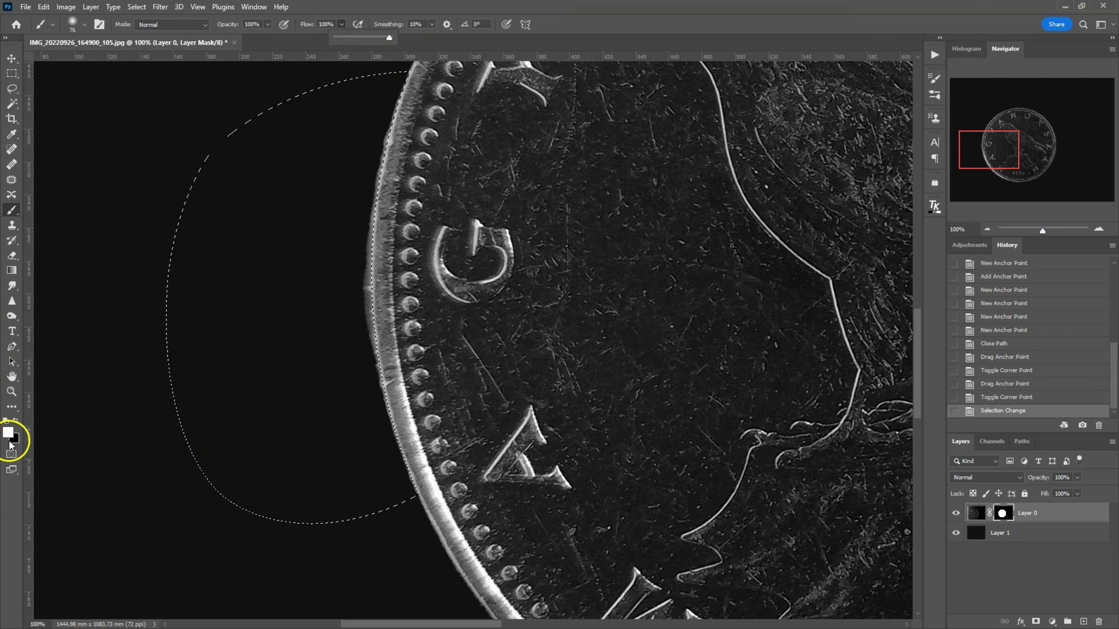
click(16, 421)
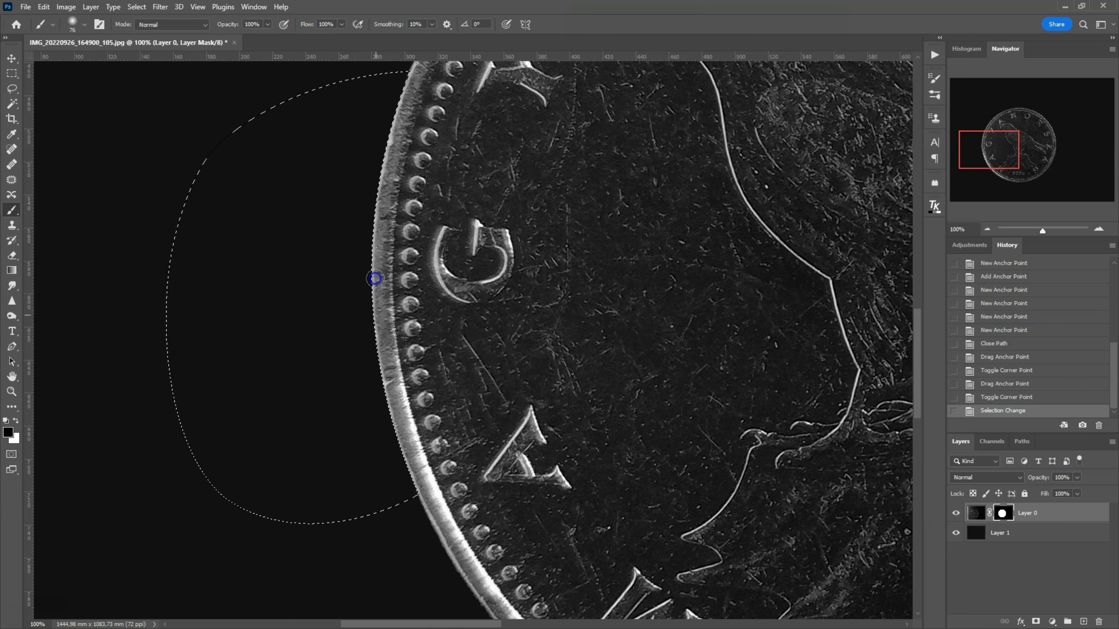
click(400, 468)
Deselect and zoom out to 50% to view the whole coin
click(12, 89)
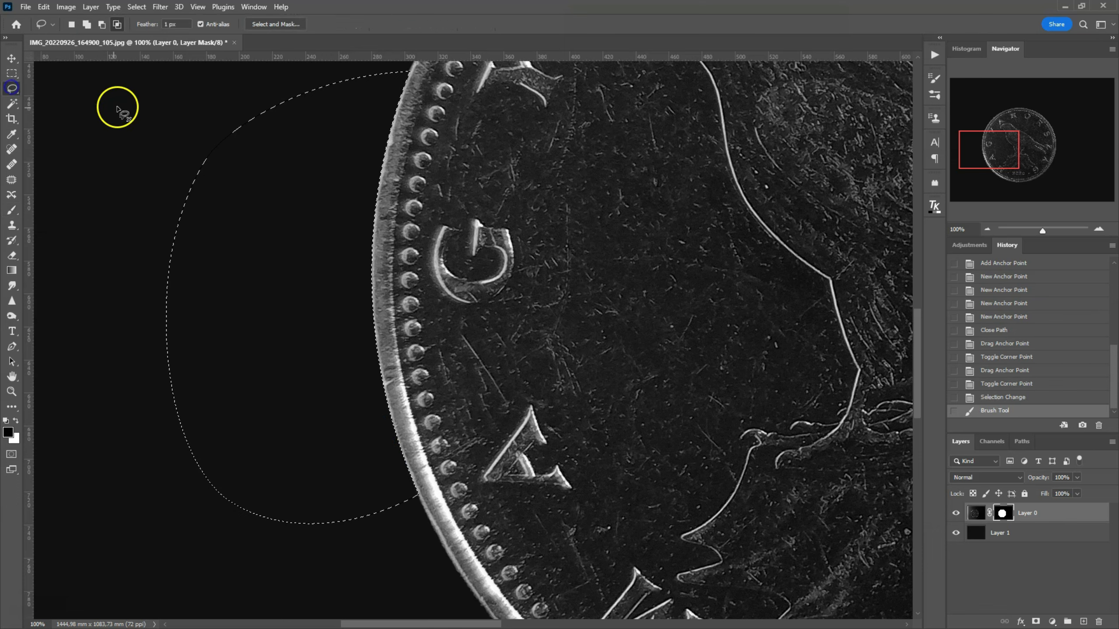
click(12, 74)
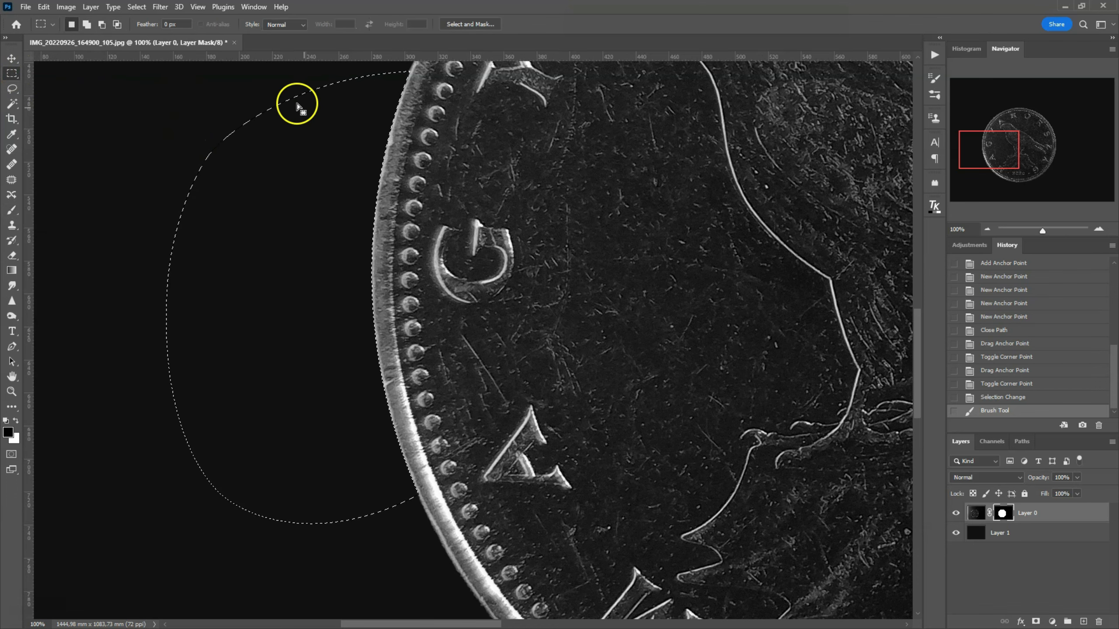
click(164, 139)
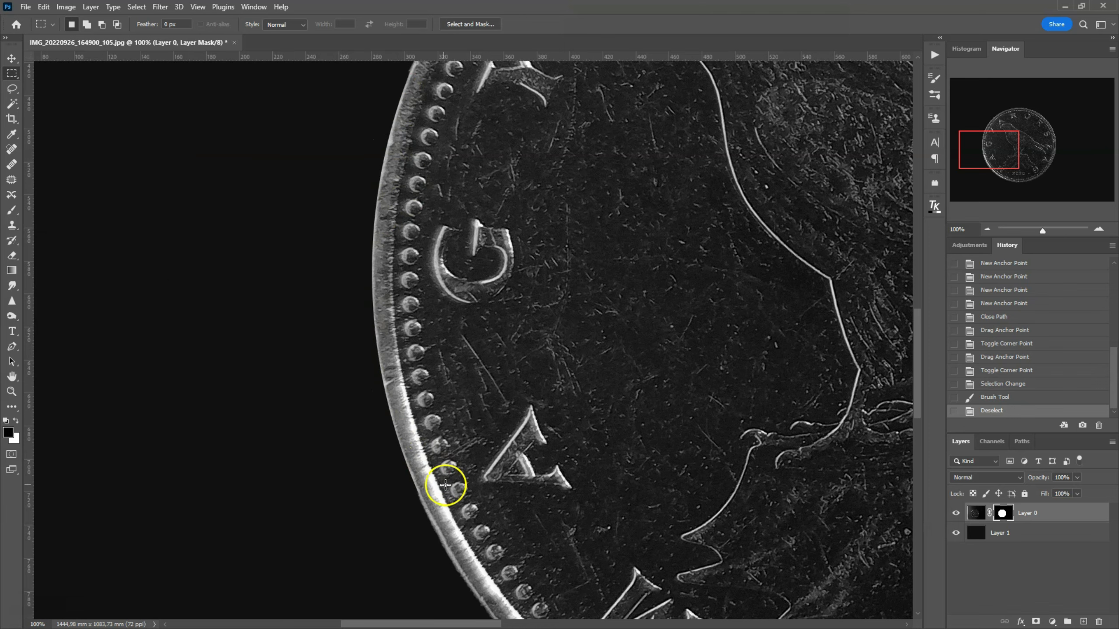
drag(994, 163, 1013, 168)
click(986, 229)
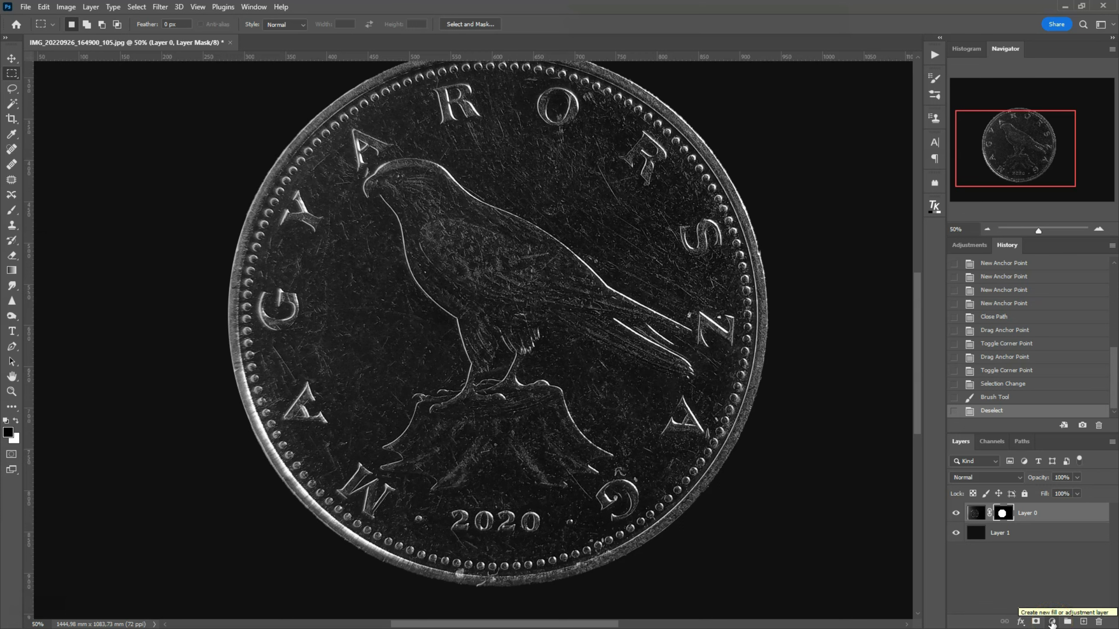
Add a Curves adjustment clipped to Layer 0 and raise the black point to darken shadows
click(1052, 623)
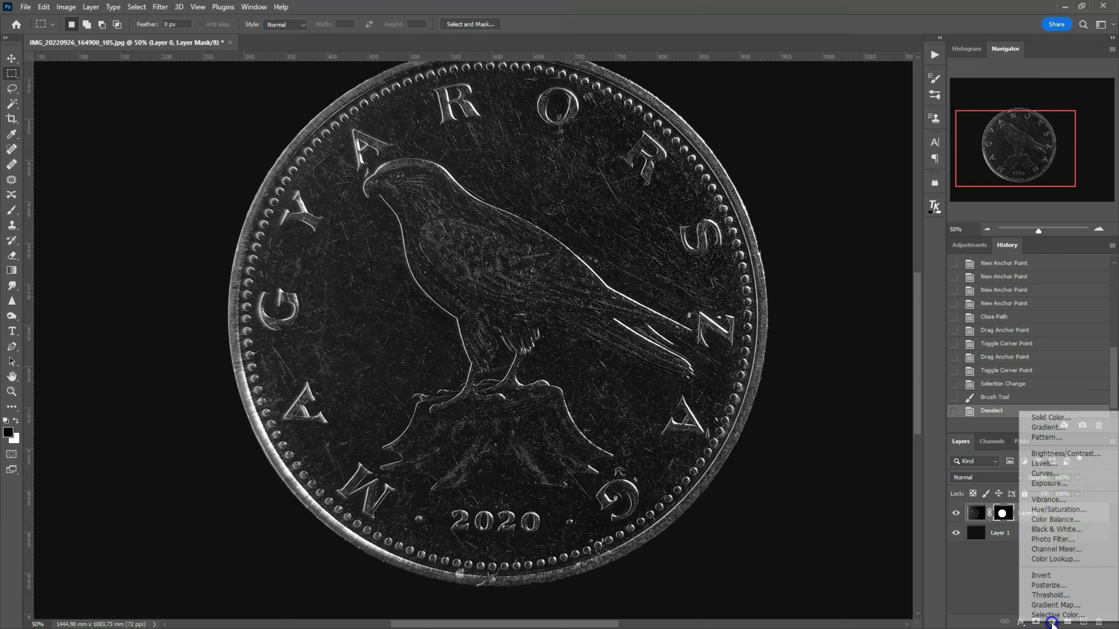
click(1060, 475)
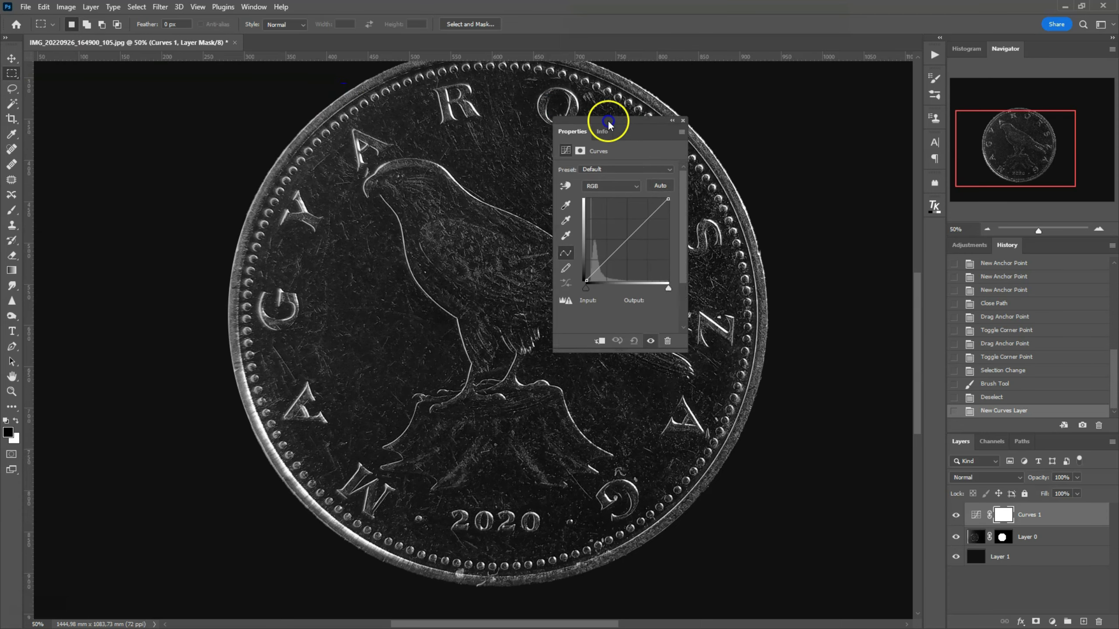
drag(540, 110, 765, 117)
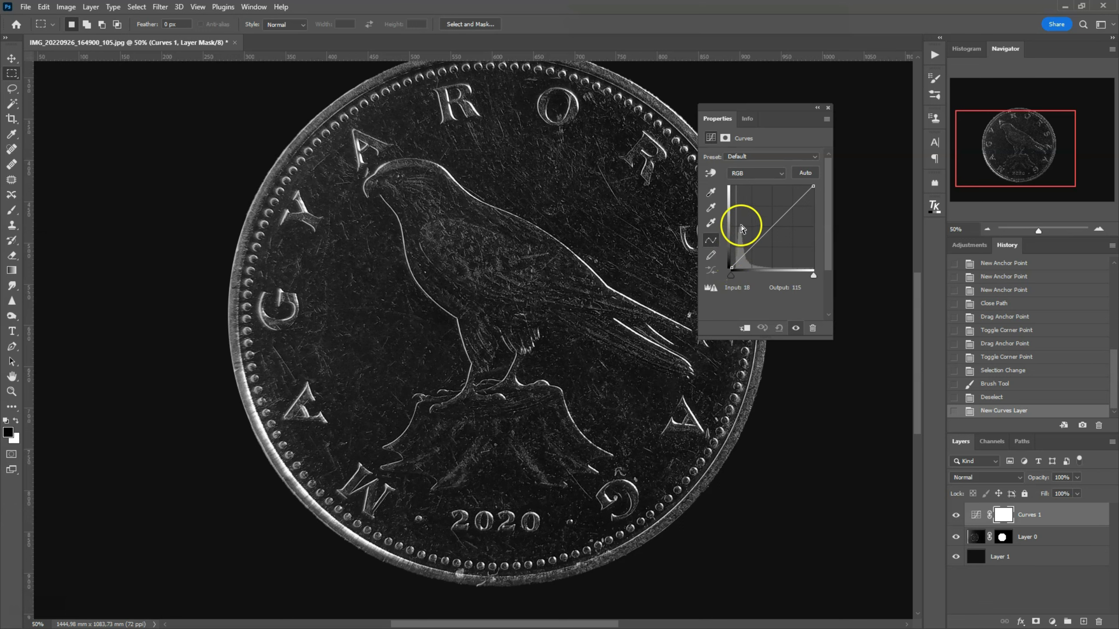
drag(730, 277, 734, 275)
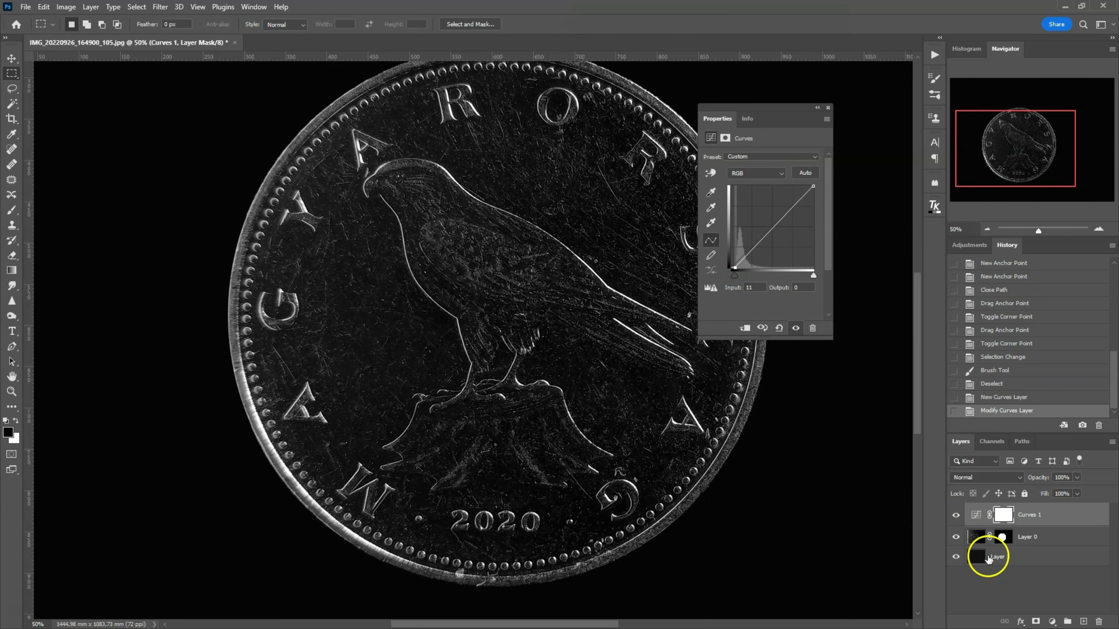
click(744, 329)
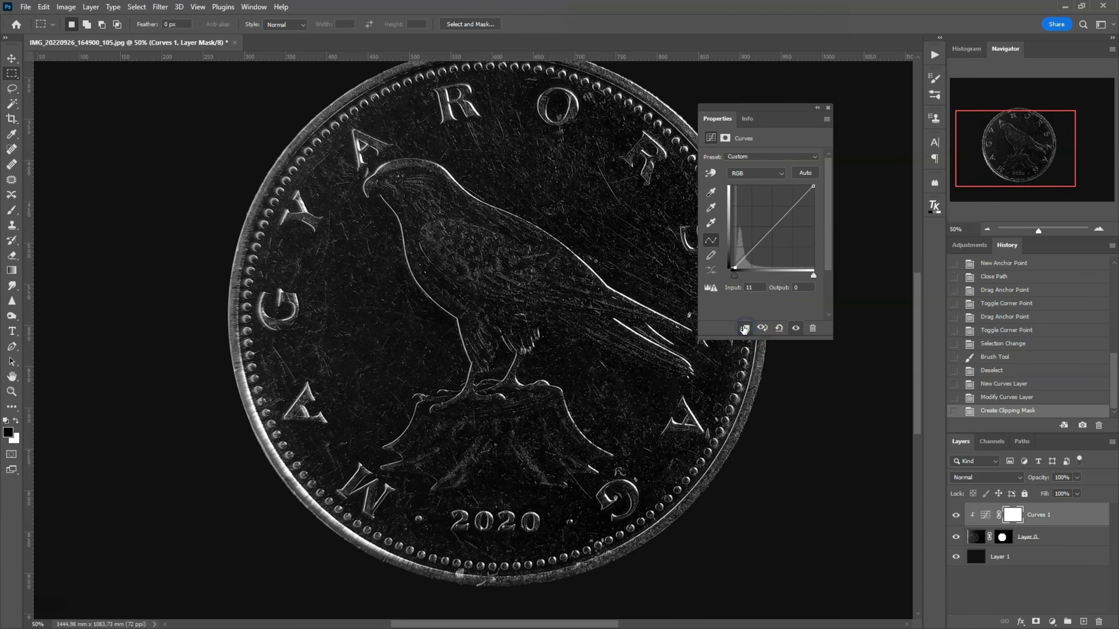
drag(732, 271, 736, 270)
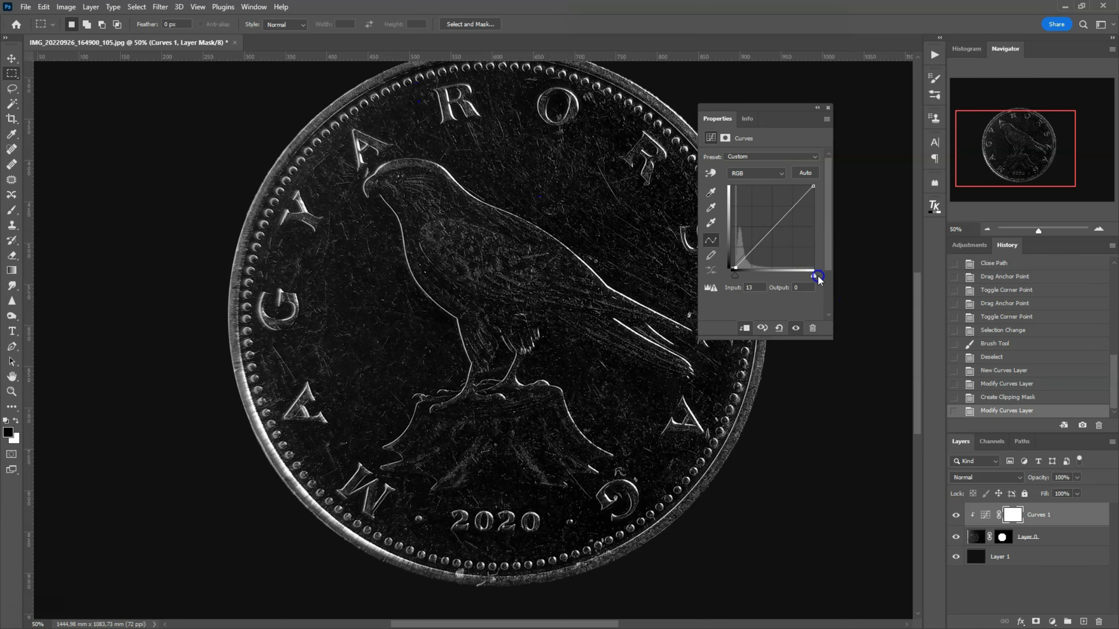
Pull in the white point and add an S-curve midtone point to strengthen contrast
mouse_move(813, 274)
mouse_down()
mouse_move(762, 276)
mouse_move(813, 276)
mouse_move(800, 277)
mouse_up()
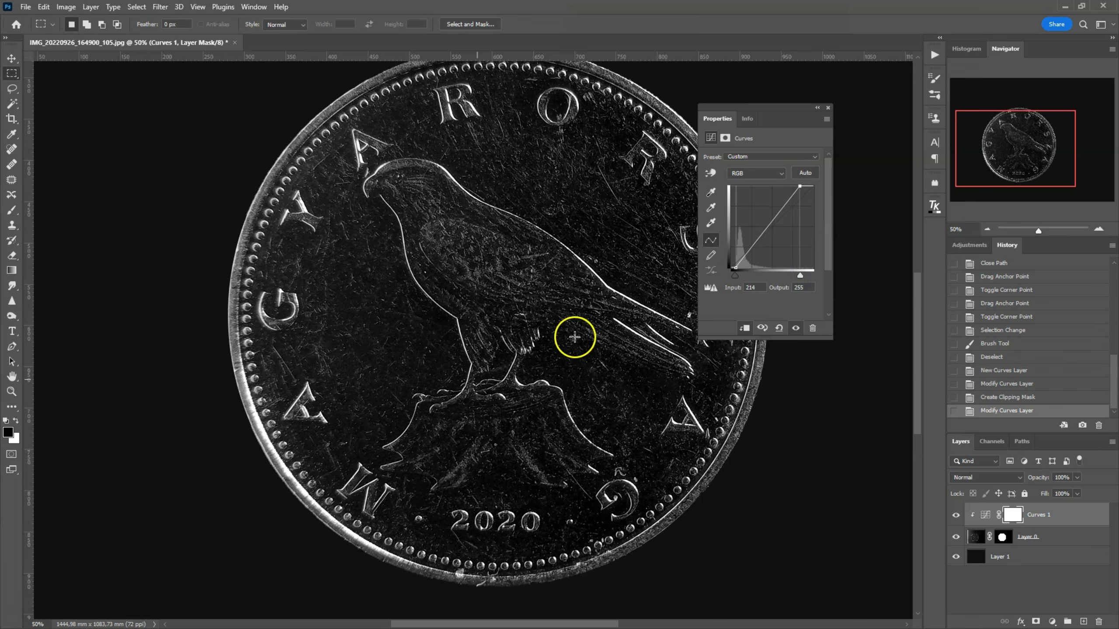
click(770, 226)
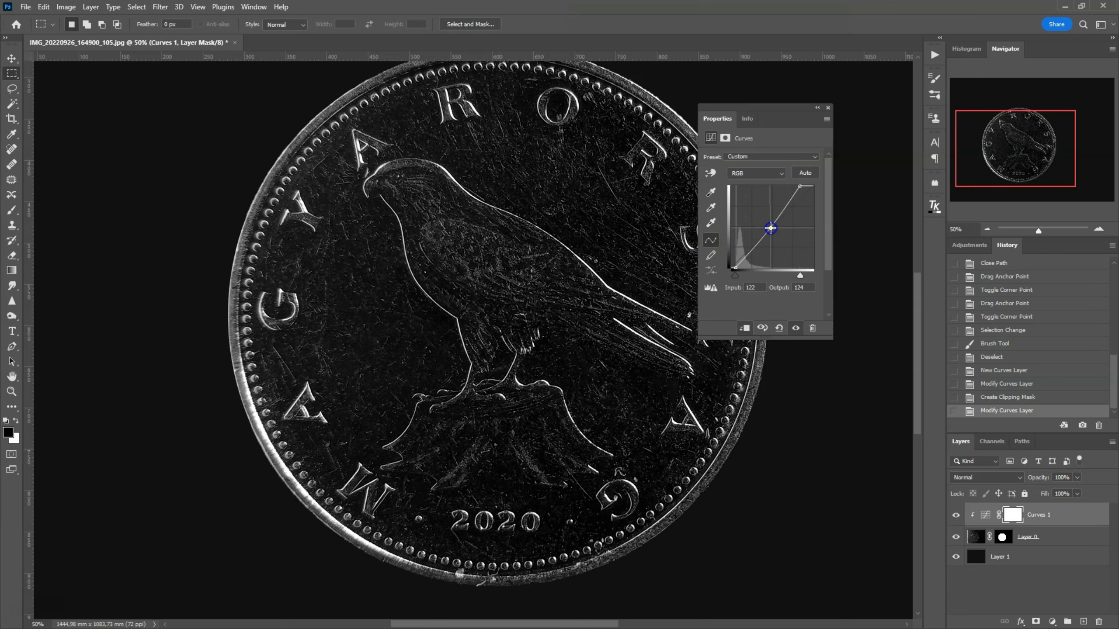
drag(770, 228, 765, 235)
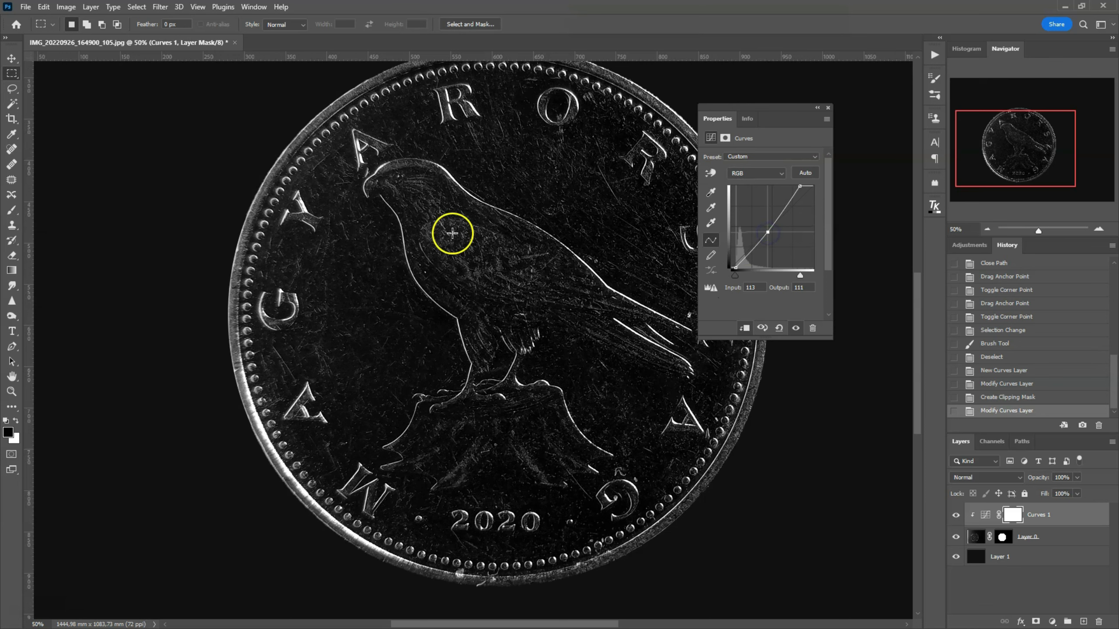
drag(768, 231, 776, 242)
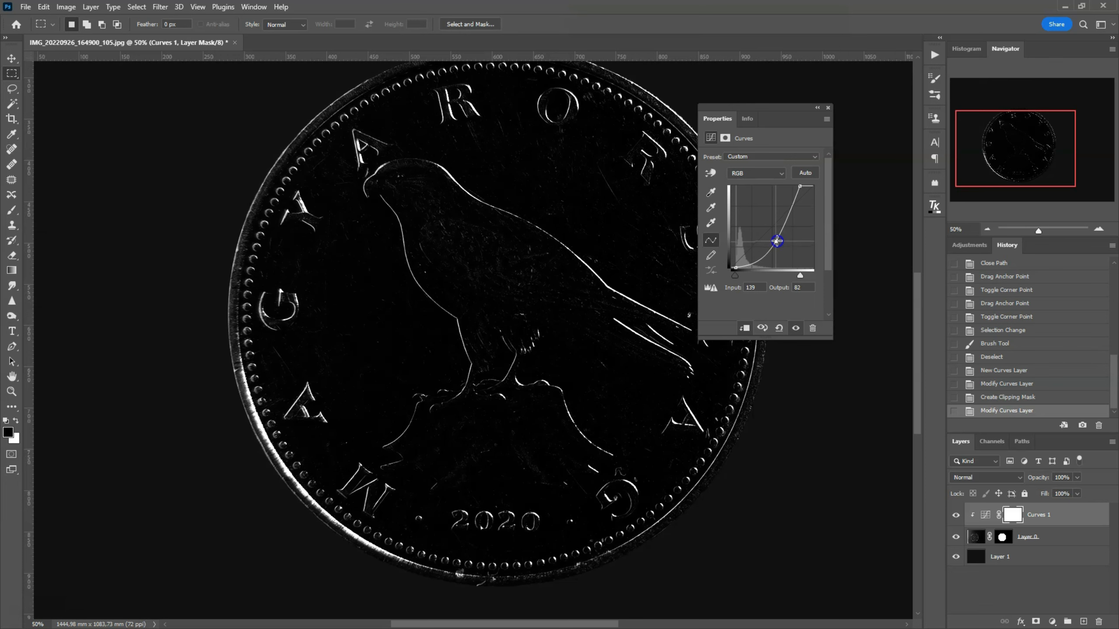
mouse_move(776, 236)
mouse_down()
mouse_move(769, 217)
mouse_move(774, 227)
mouse_up()
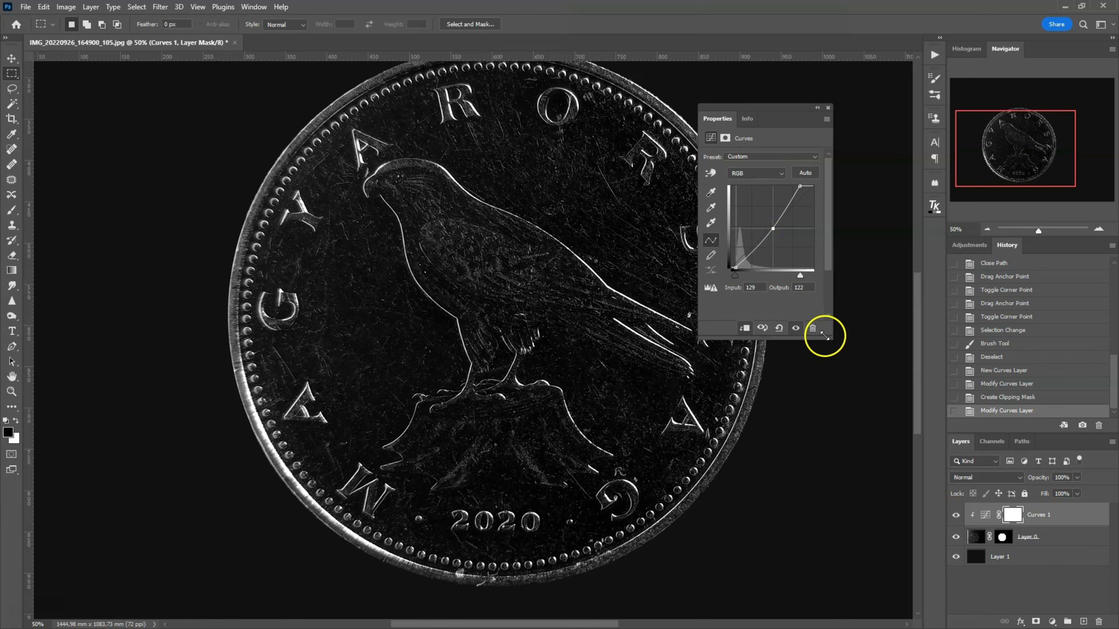
Compare the coin with Curves on and off, close Properties, and reselect Layer 0
click(795, 328)
click(795, 327)
click(796, 328)
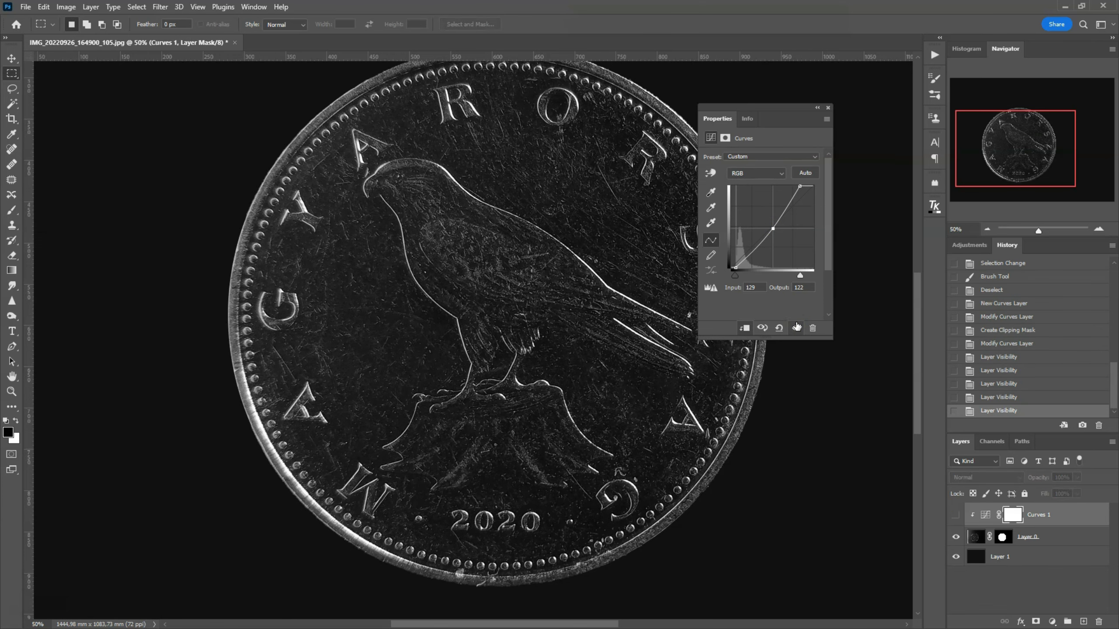
click(828, 107)
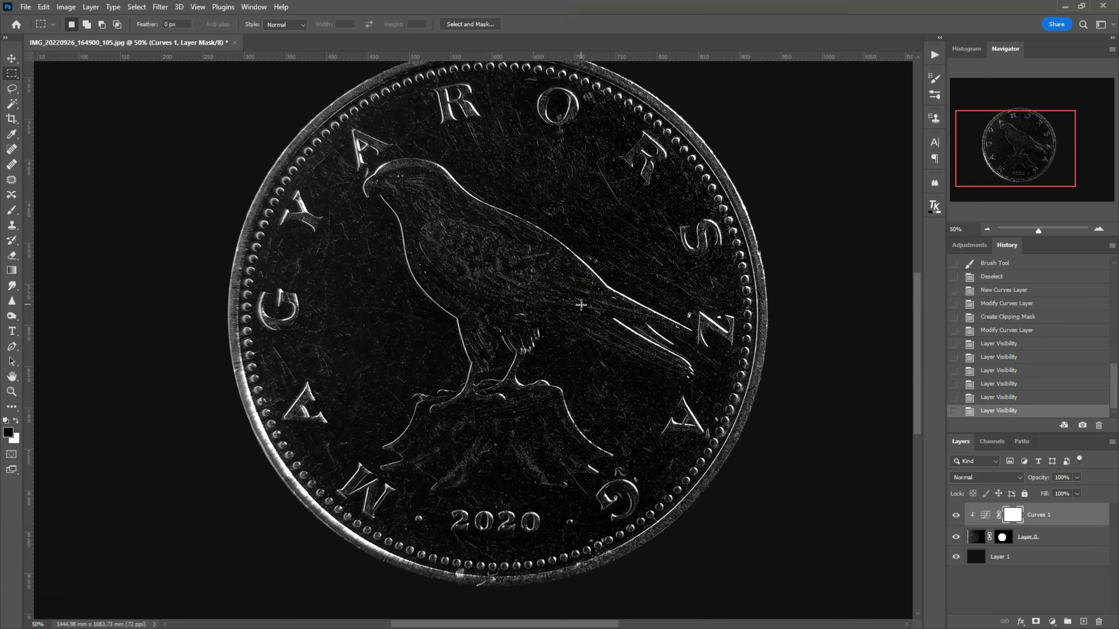
click(975, 541)
drag(1057, 537, 1074, 542)
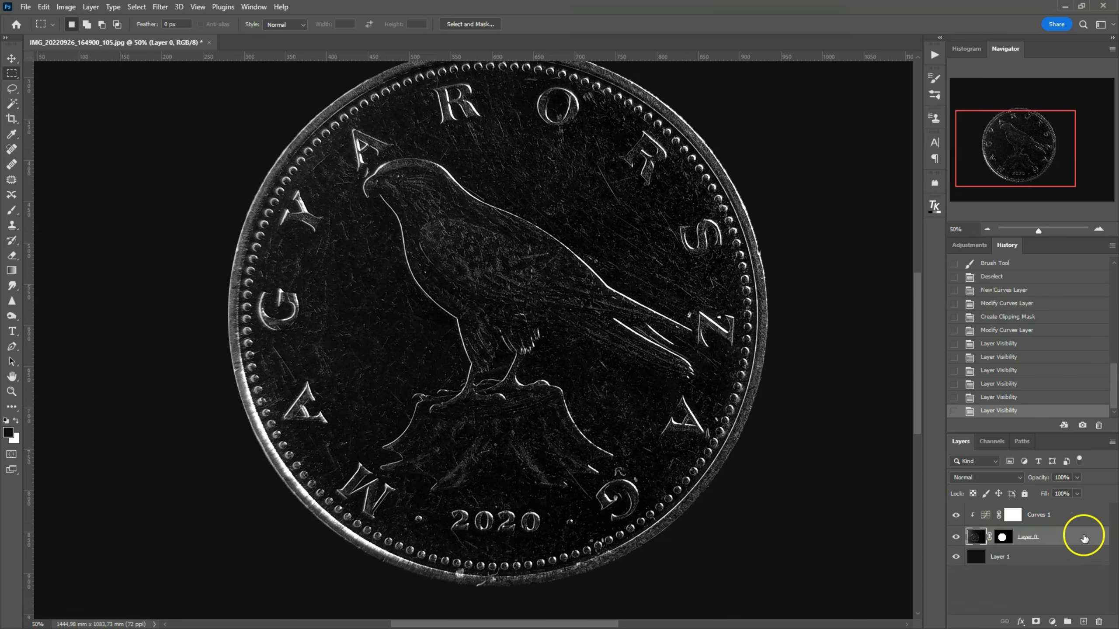
Enable a Gradient Overlay on the coin layer with Linear Dodge (Add) blend mode
key(h)
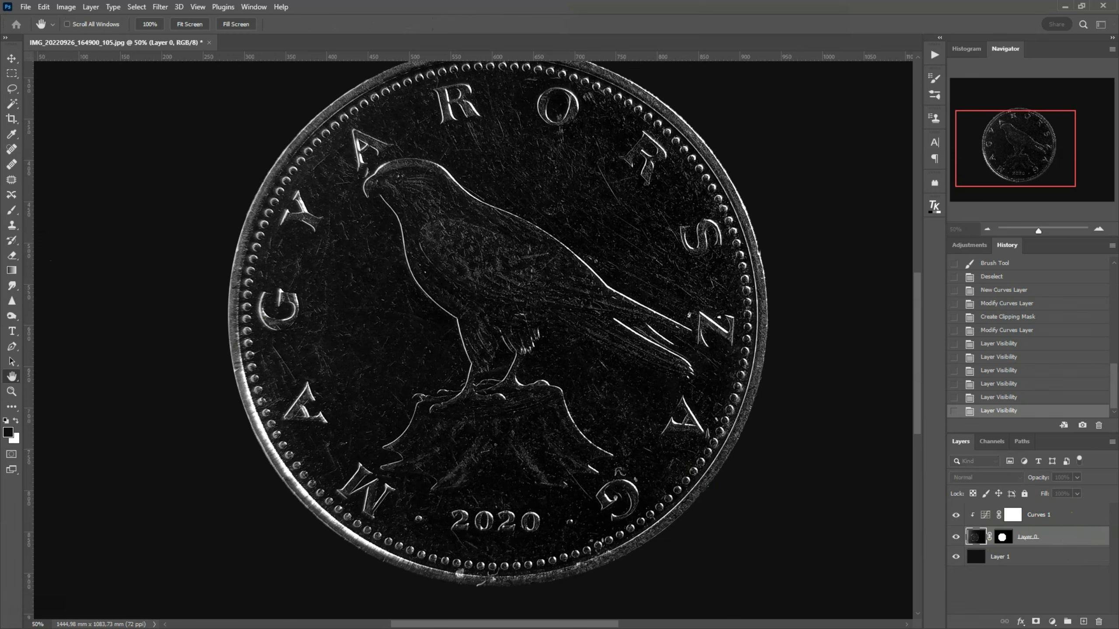
double_click(1070, 536)
drag(423, 153, 749, 75)
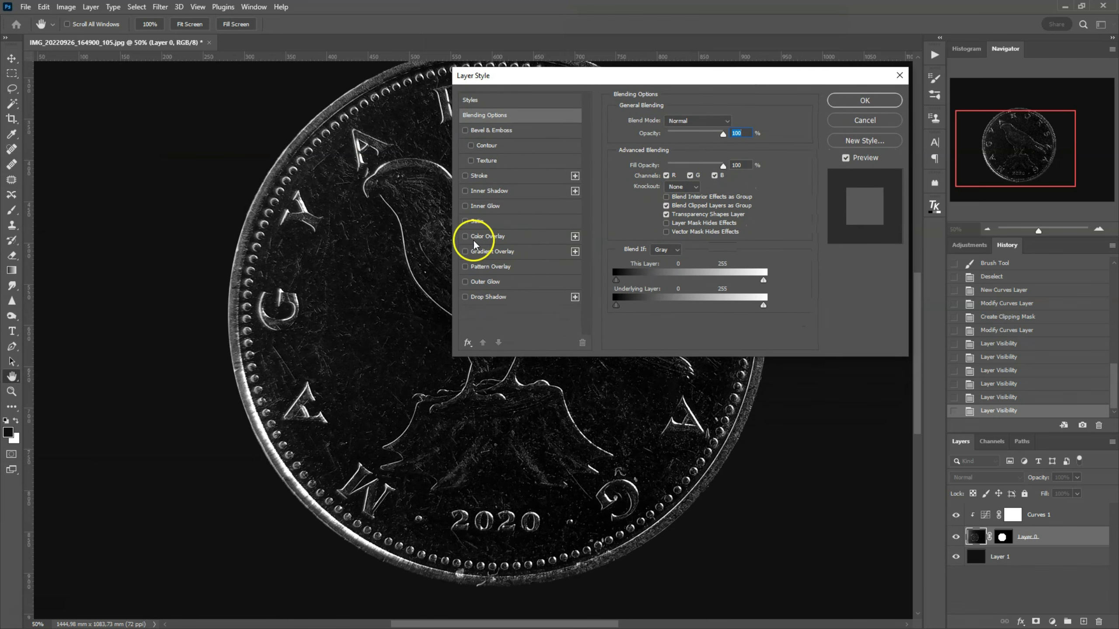
mouse_move(664, 78)
mouse_down()
mouse_move(860, 81)
mouse_move(873, 66)
mouse_up()
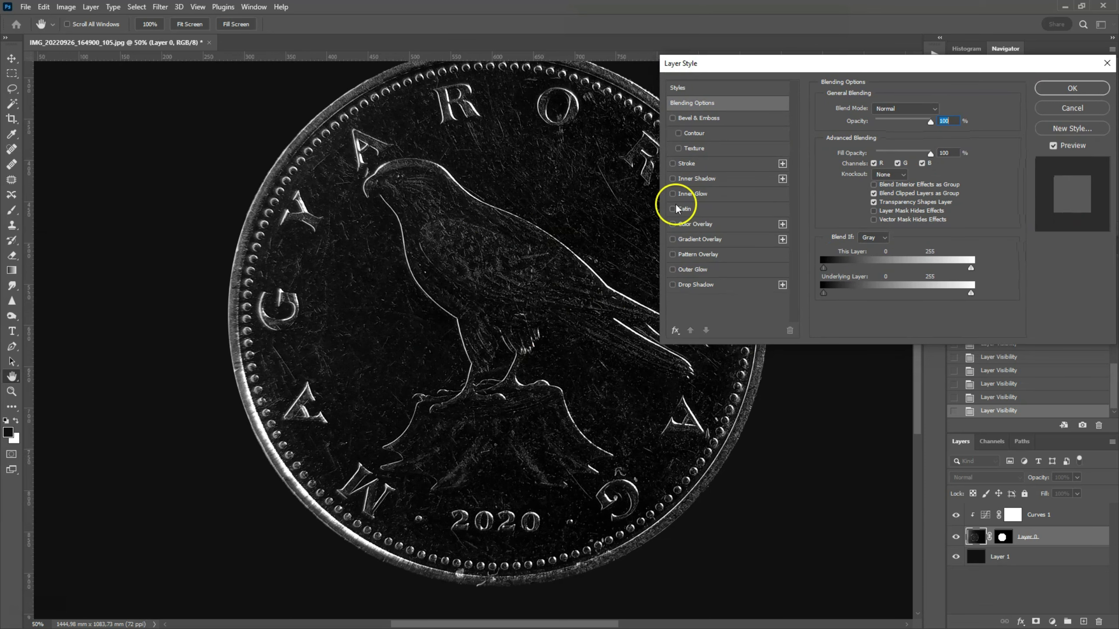
click(672, 240)
click(740, 239)
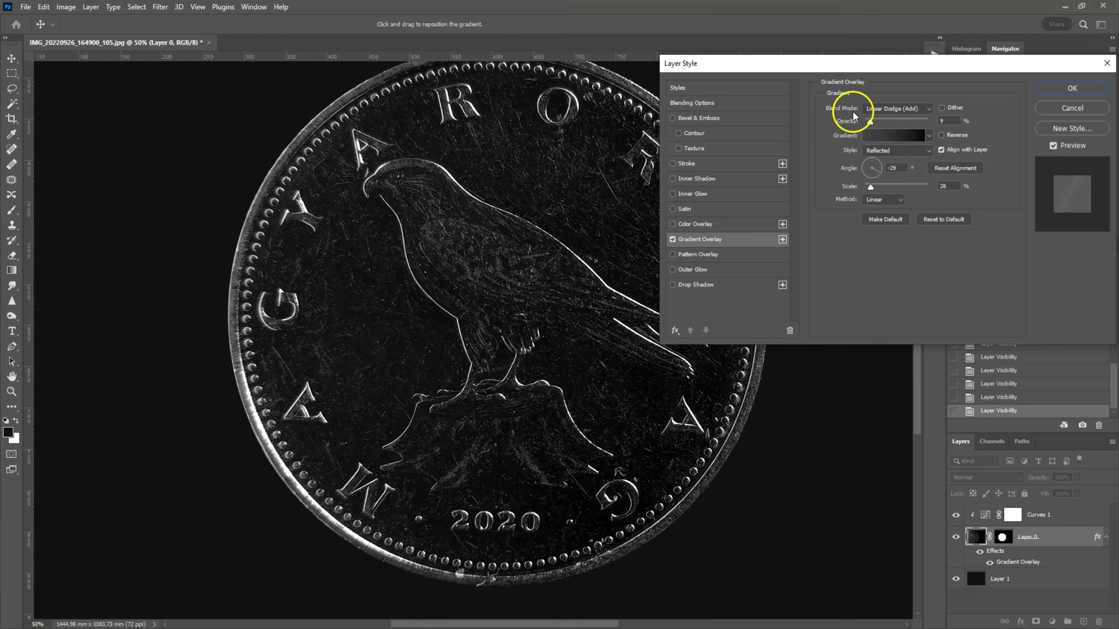
click(894, 113)
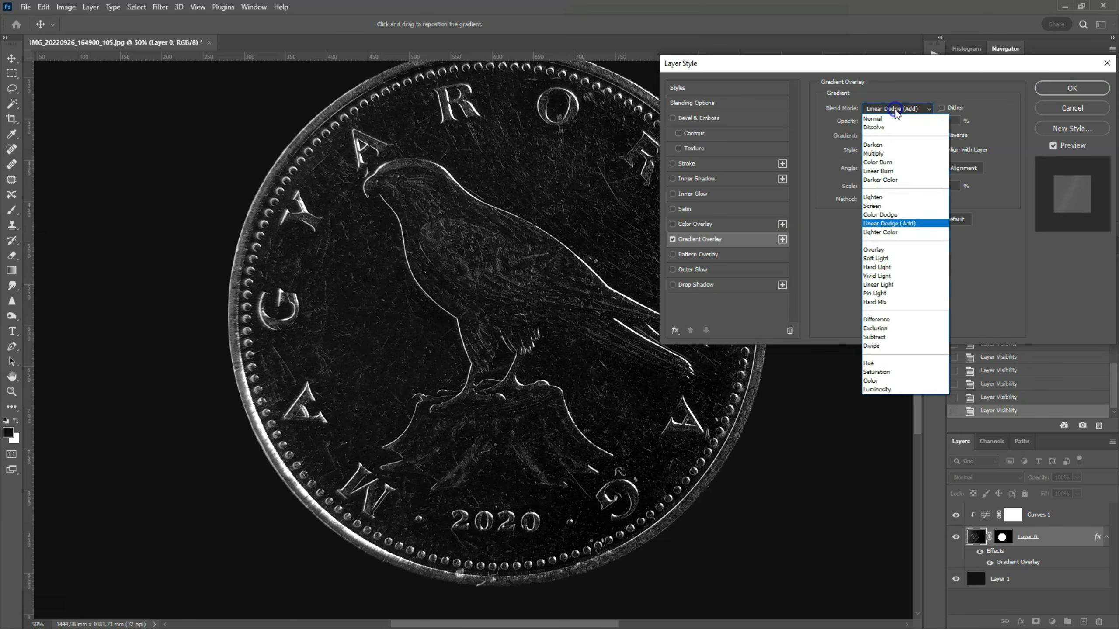
click(894, 222)
Choose the dark gray Szürke_14 preset from the Szürkék gradients for the overlay
click(894, 135)
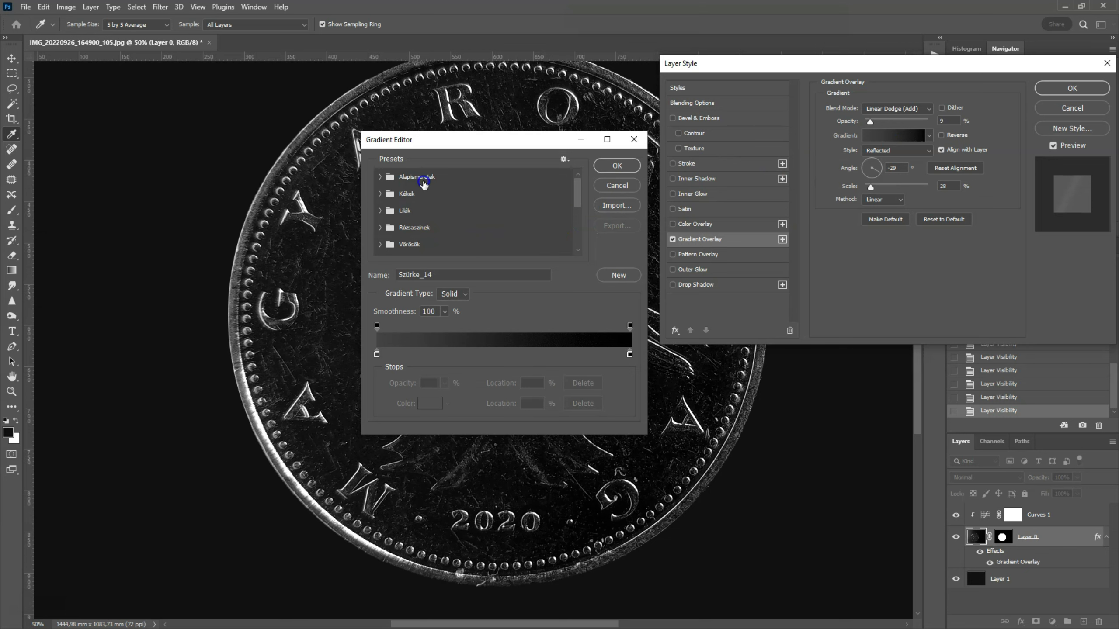
click(380, 176)
click(380, 176)
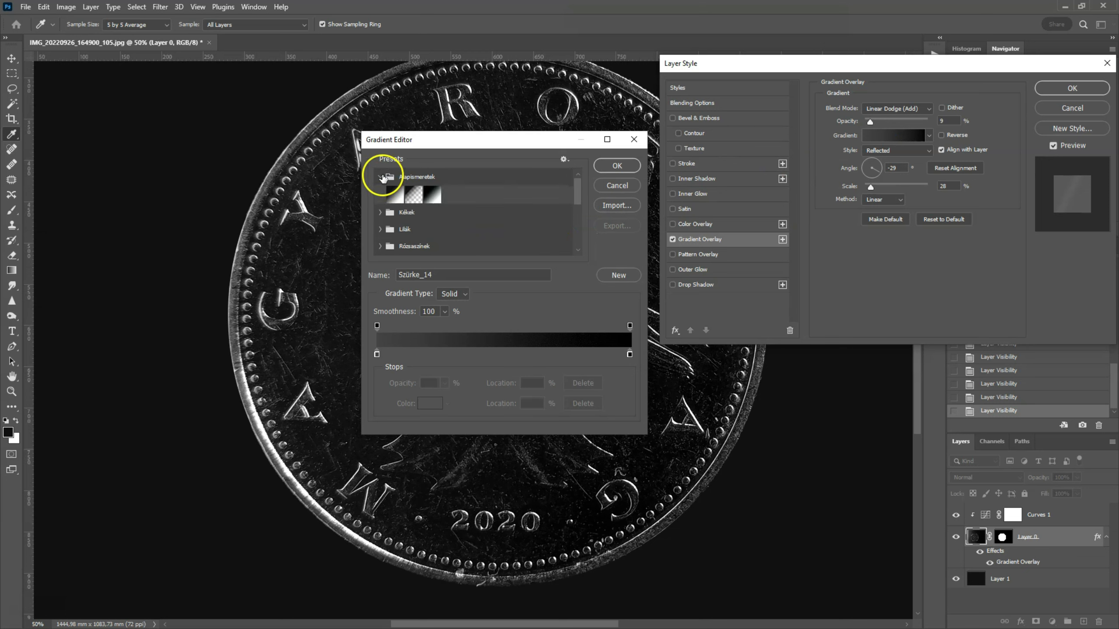
scroll(387, 233, down, 1)
scroll(388, 238, down, 3)
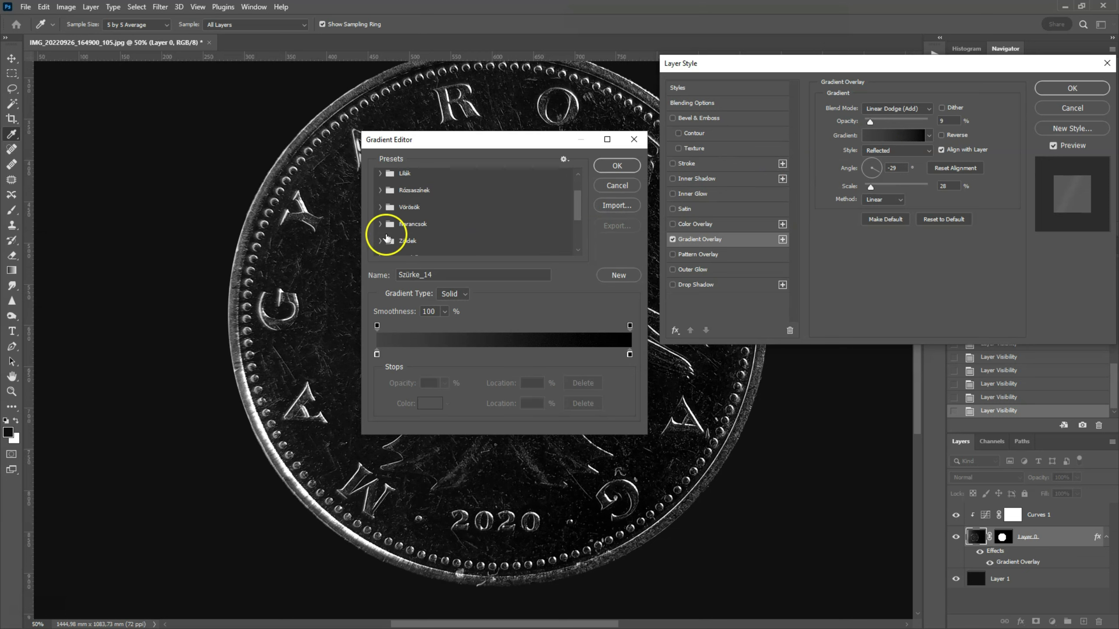
click(380, 230)
scroll(492, 250, down, 1)
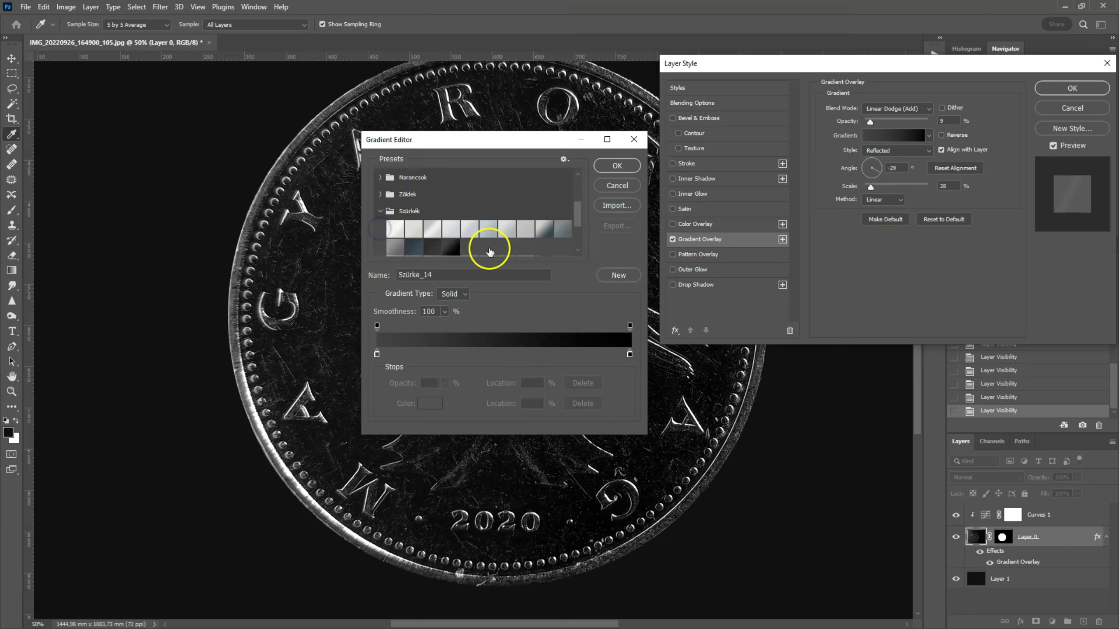
scroll(475, 257, down, 2)
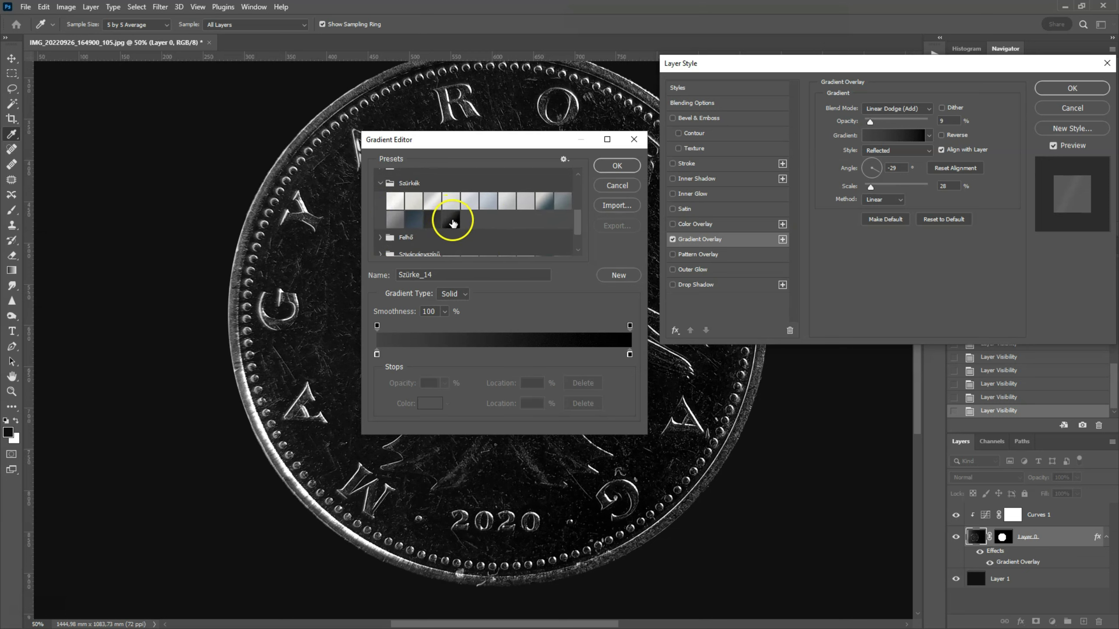
click(450, 223)
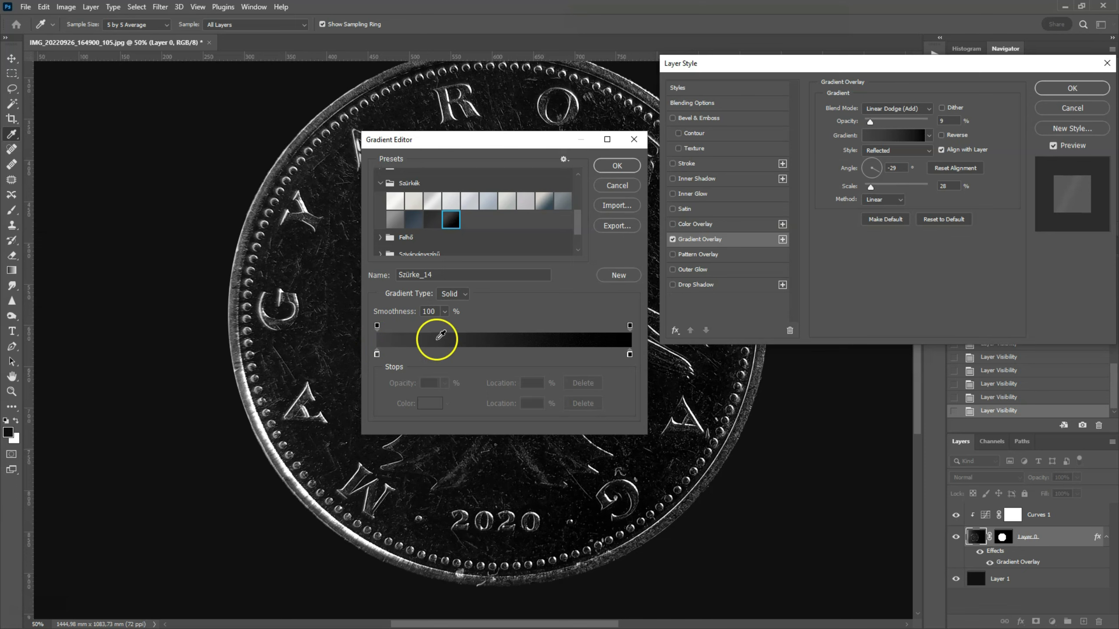
click(617, 166)
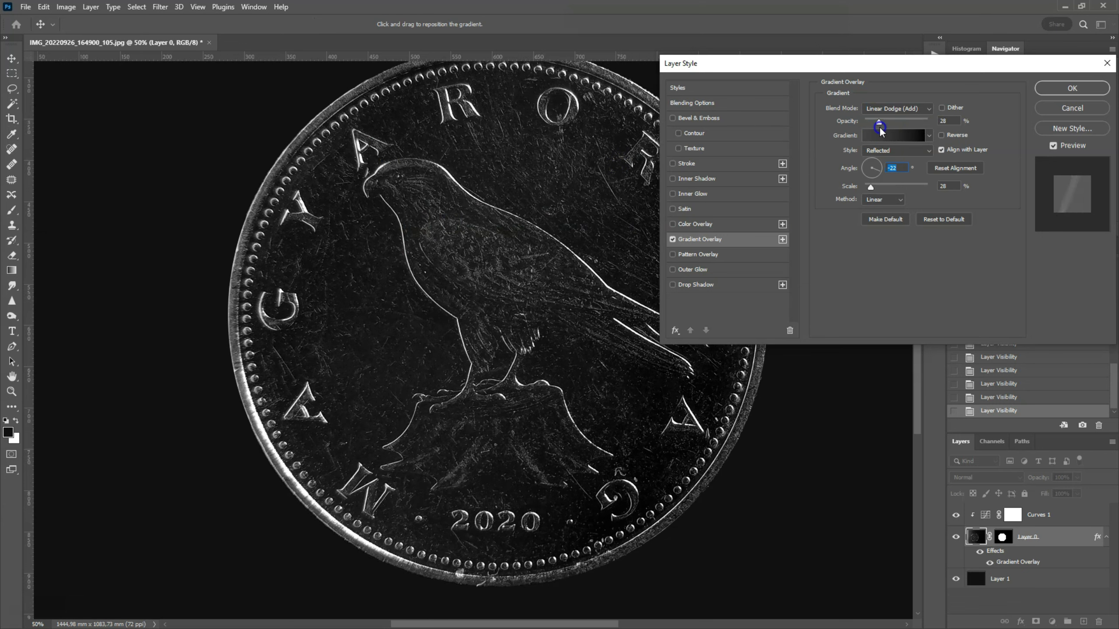
Set the gradient overlay style to Reflected after trying Linear and adjusting scale
drag(871, 187, 865, 187)
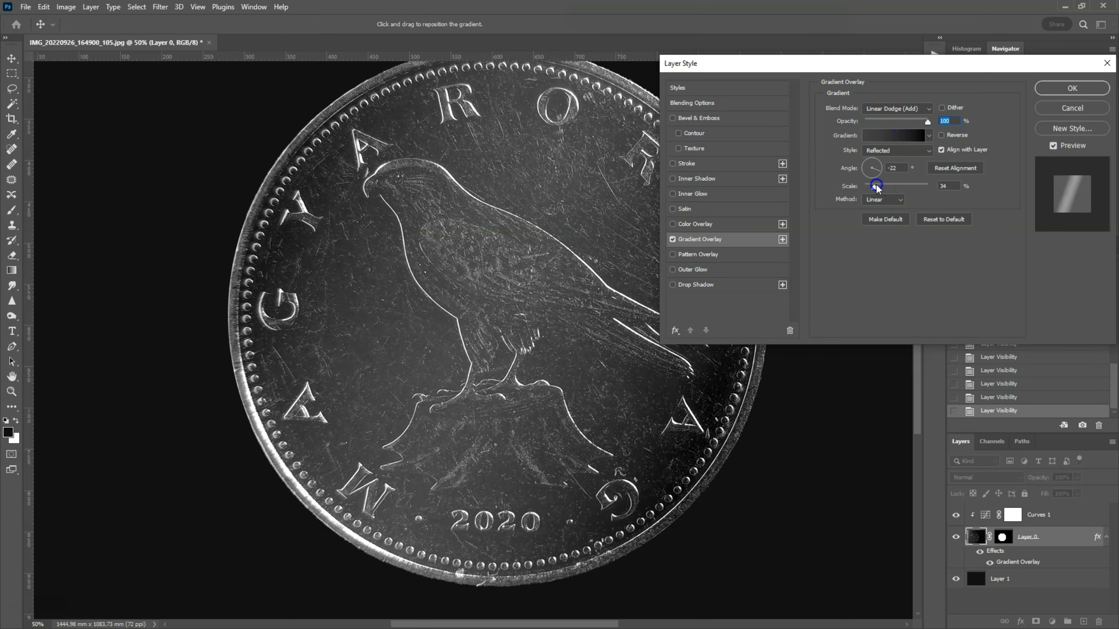
drag(854, 187, 869, 187)
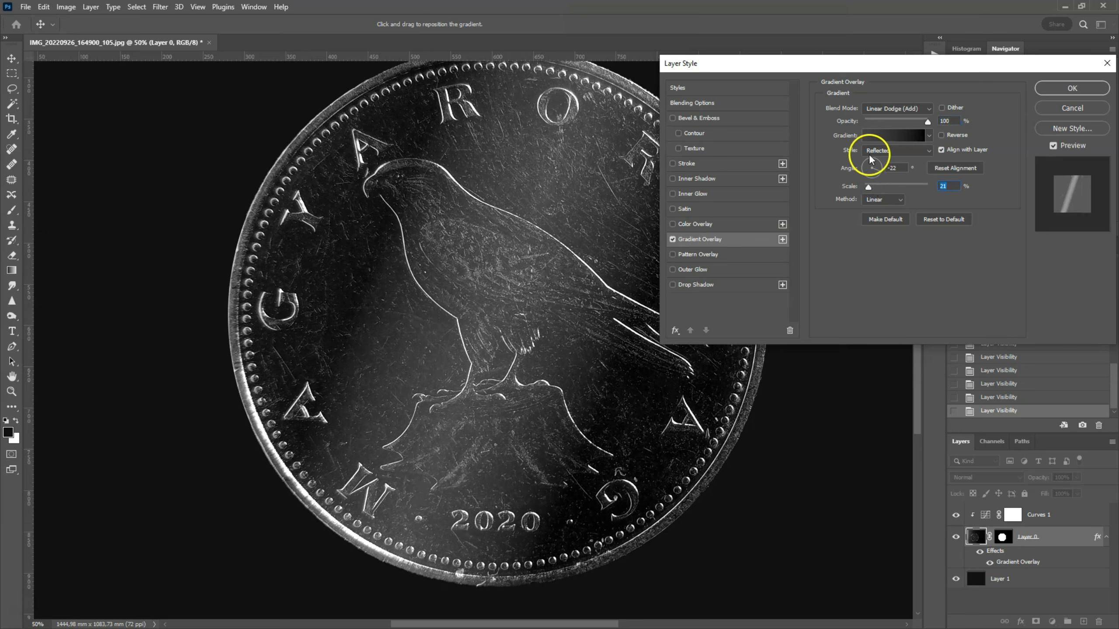
click(905, 152)
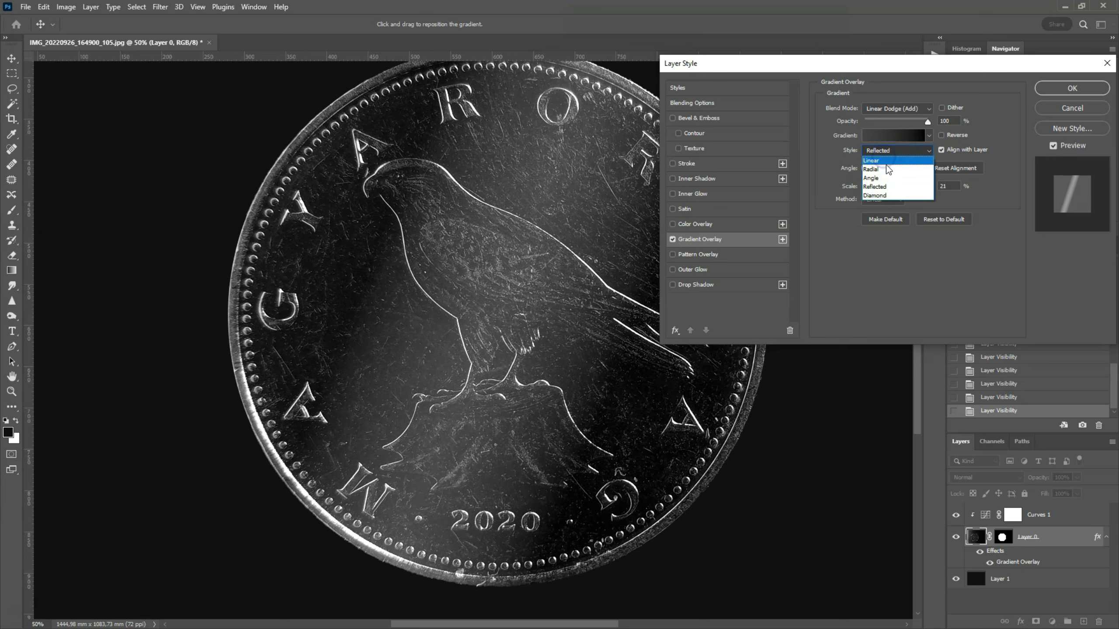
click(875, 160)
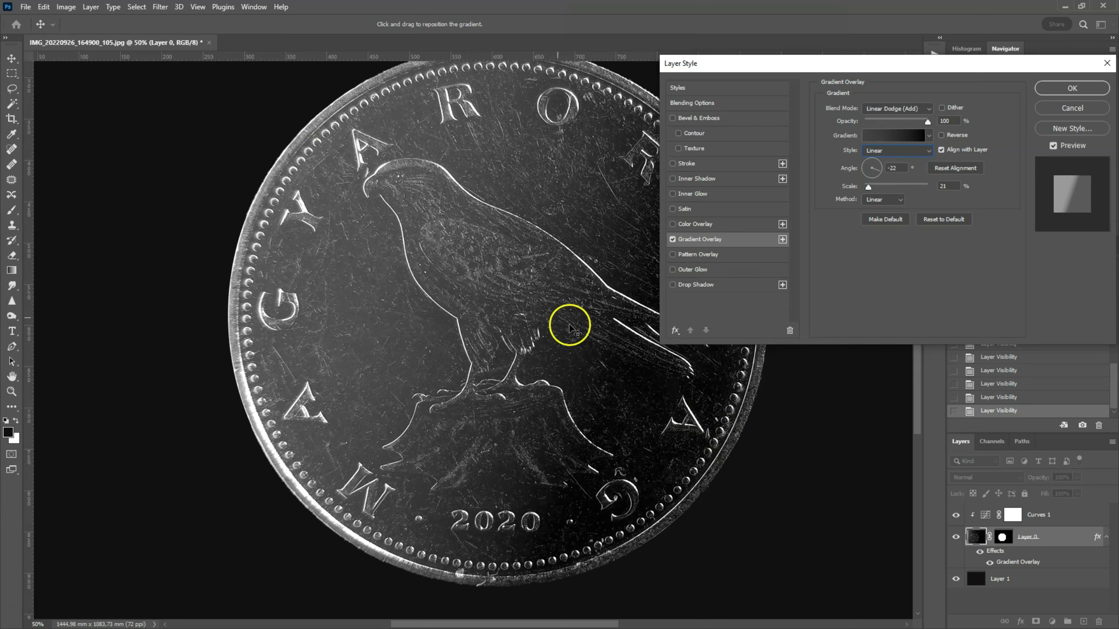
click(899, 152)
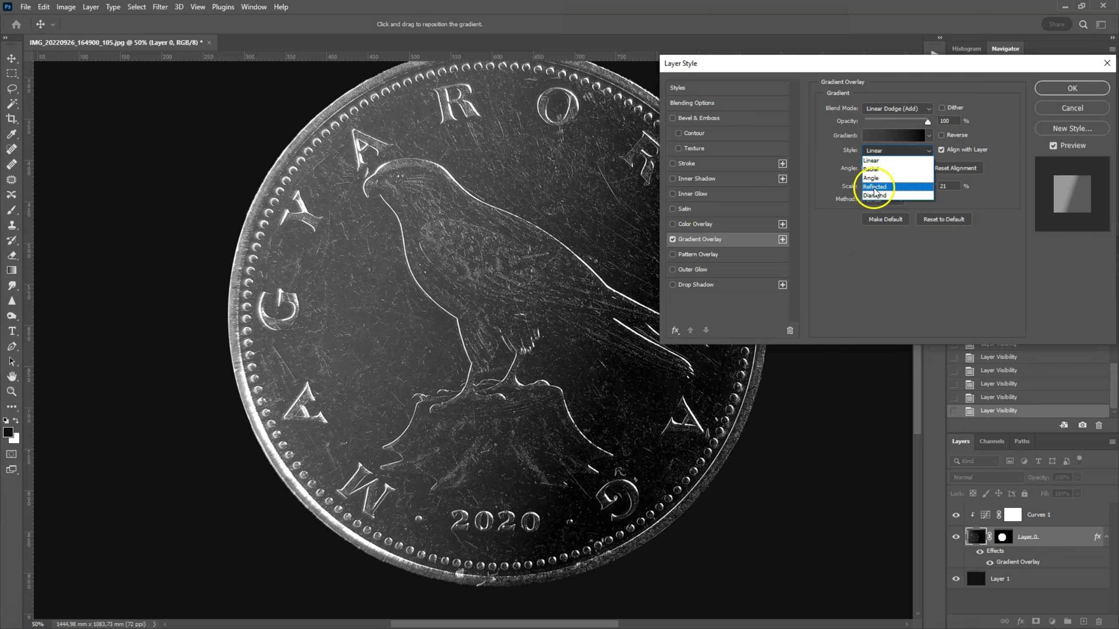
click(874, 187)
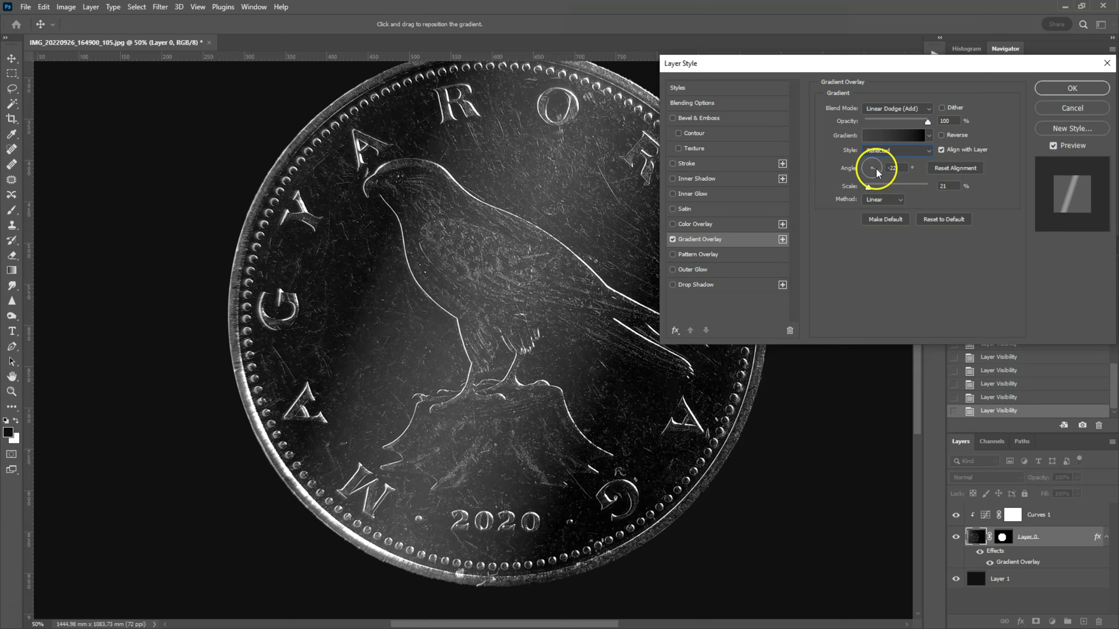
Position the light streak at -34° angle and 10% scale, then apply the Layer Style
drag(878, 173, 878, 184)
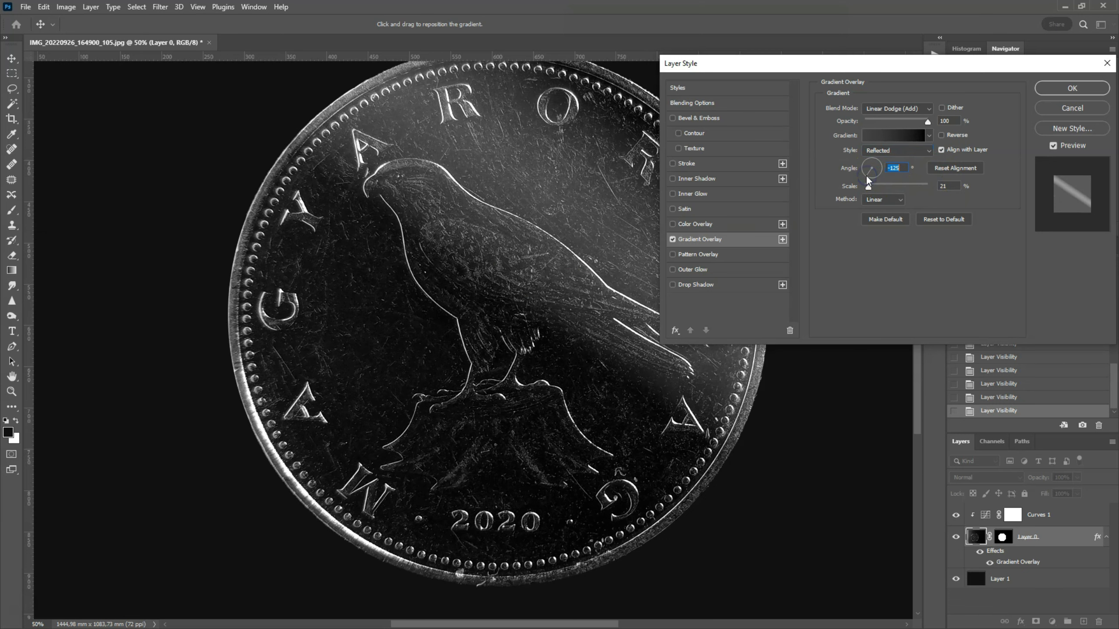
click(880, 176)
drag(437, 242, 543, 324)
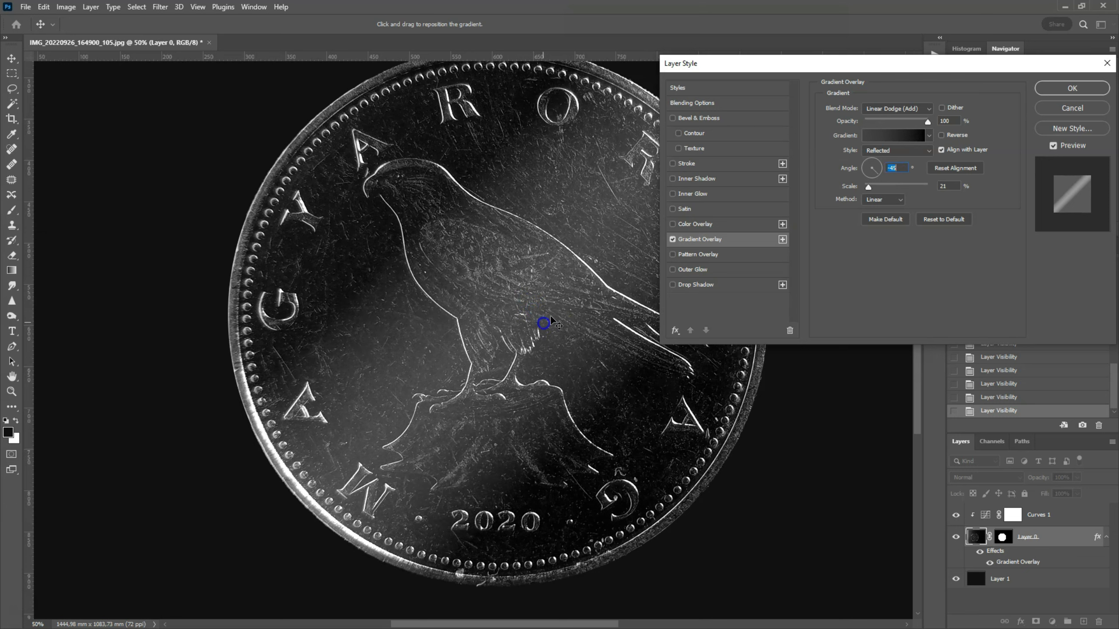
mouse_move(875, 175)
mouse_down()
mouse_move(865, 188)
mouse_move(874, 169)
mouse_up()
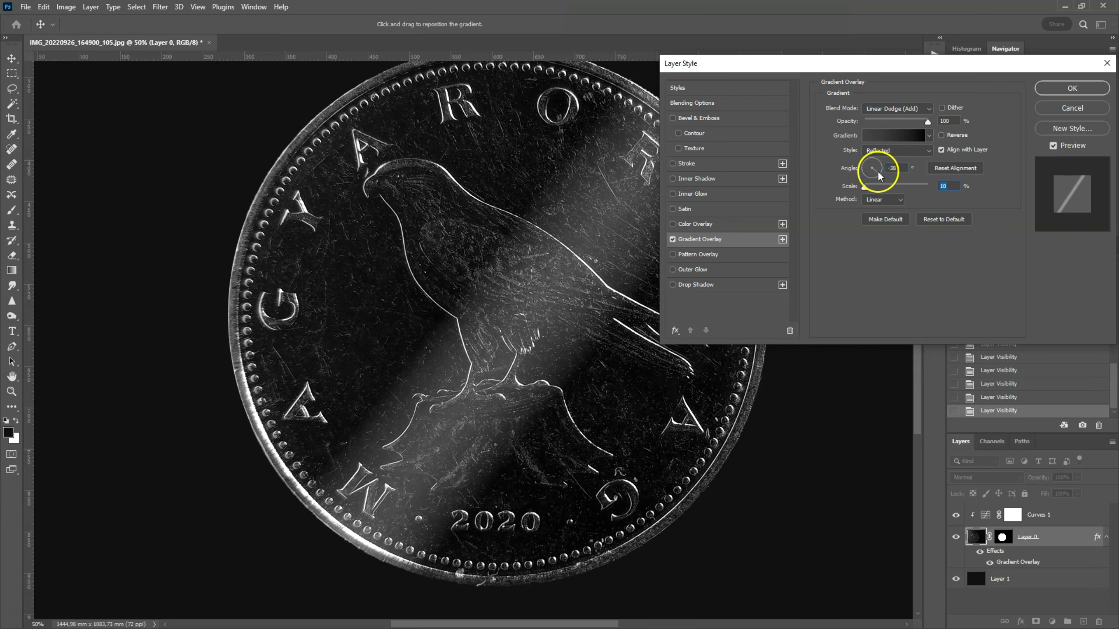
drag(928, 121, 929, 125)
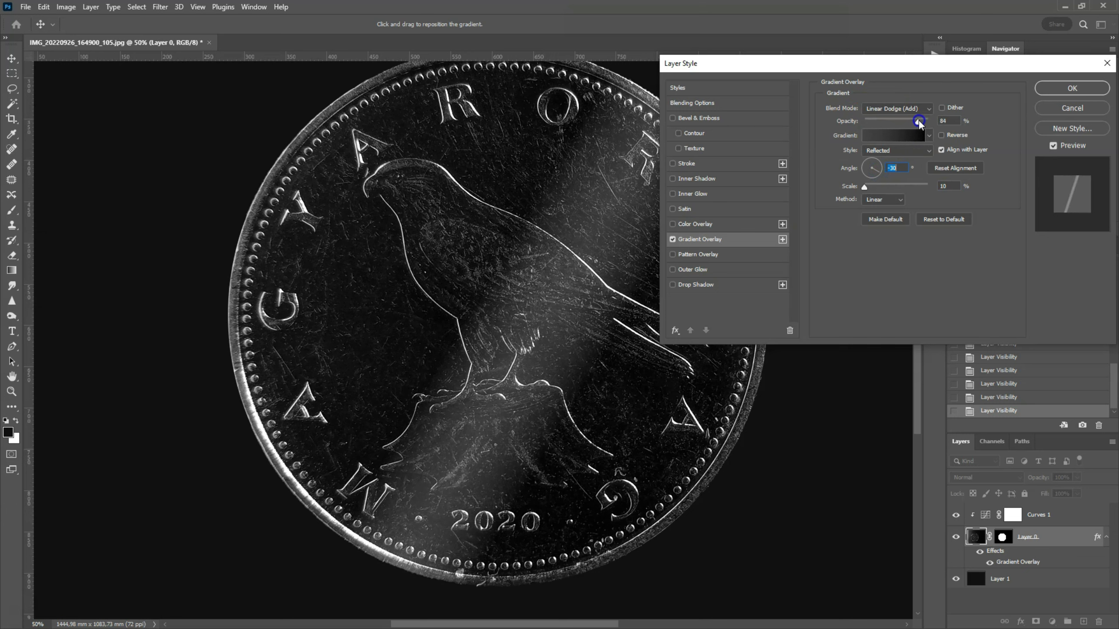
drag(865, 189, 867, 189)
click(880, 174)
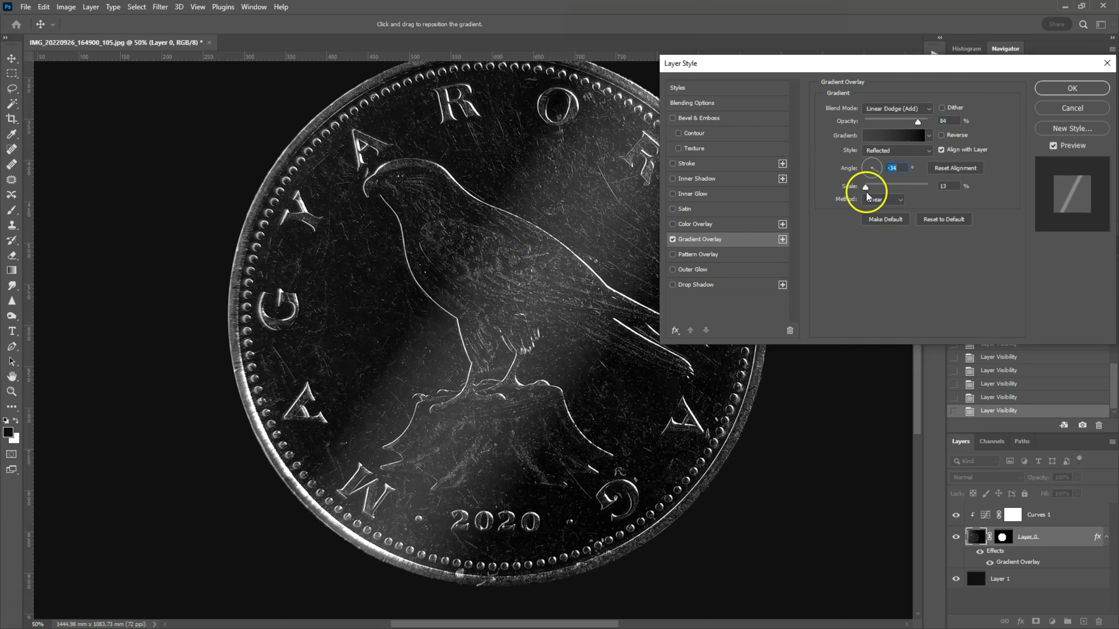
drag(866, 188, 864, 189)
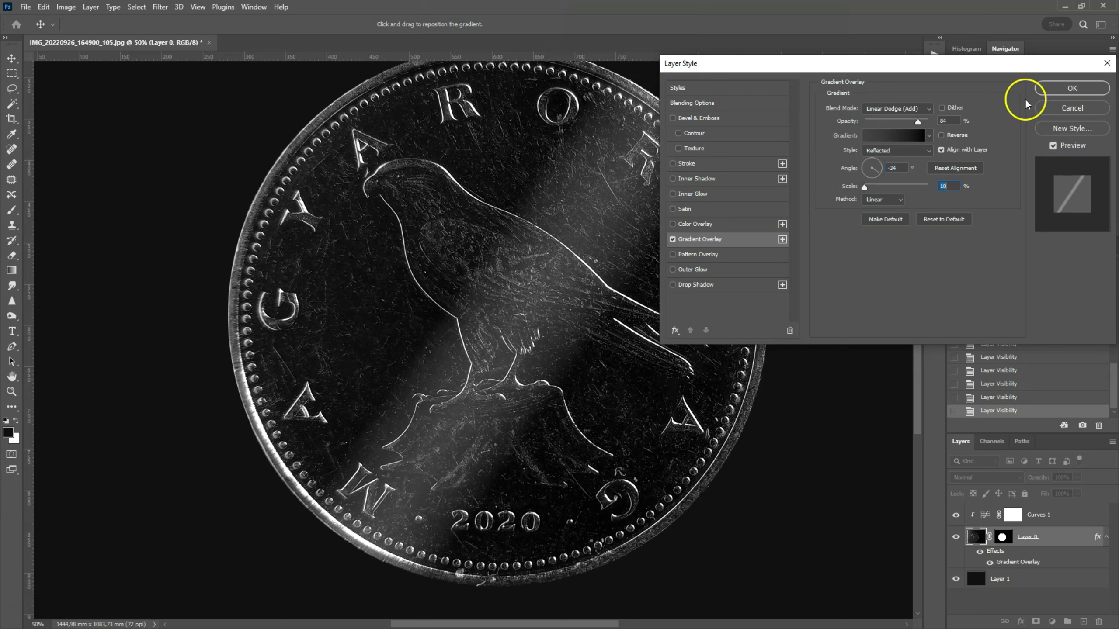
click(1072, 88)
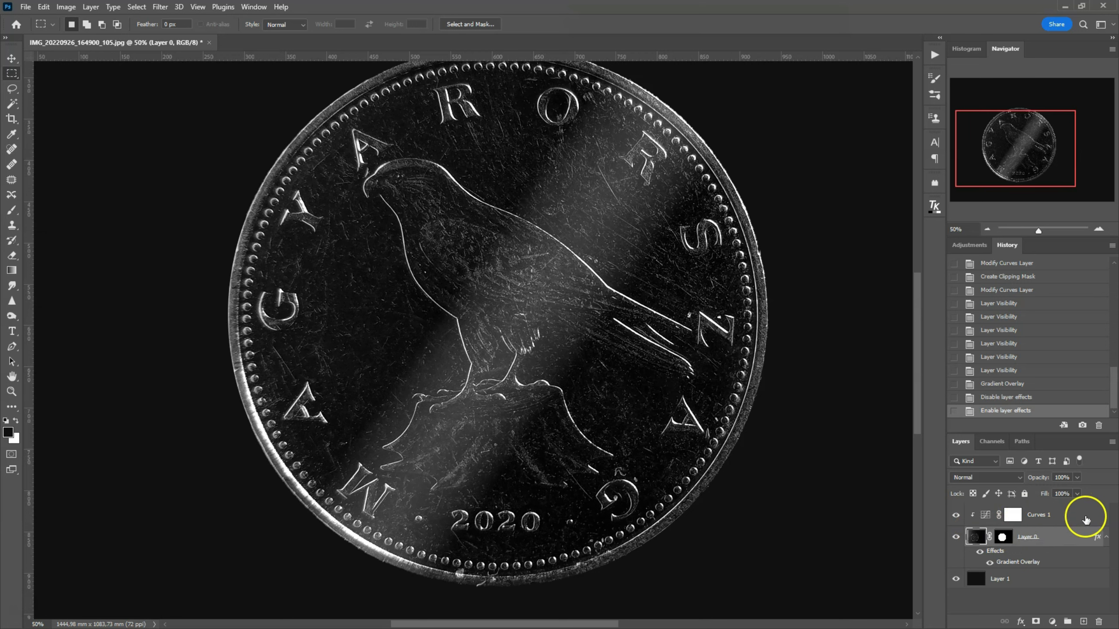
Merge Curves 1 down into Layer 0 and hide the Gradient Overlay light streak
click(1071, 519)
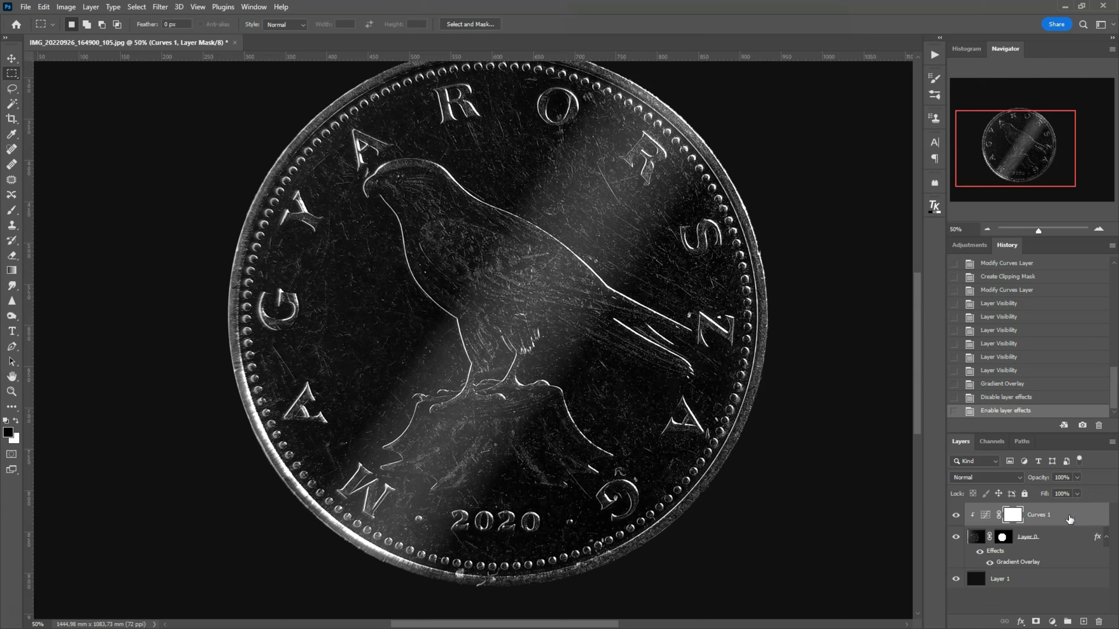
right_click(1069, 519)
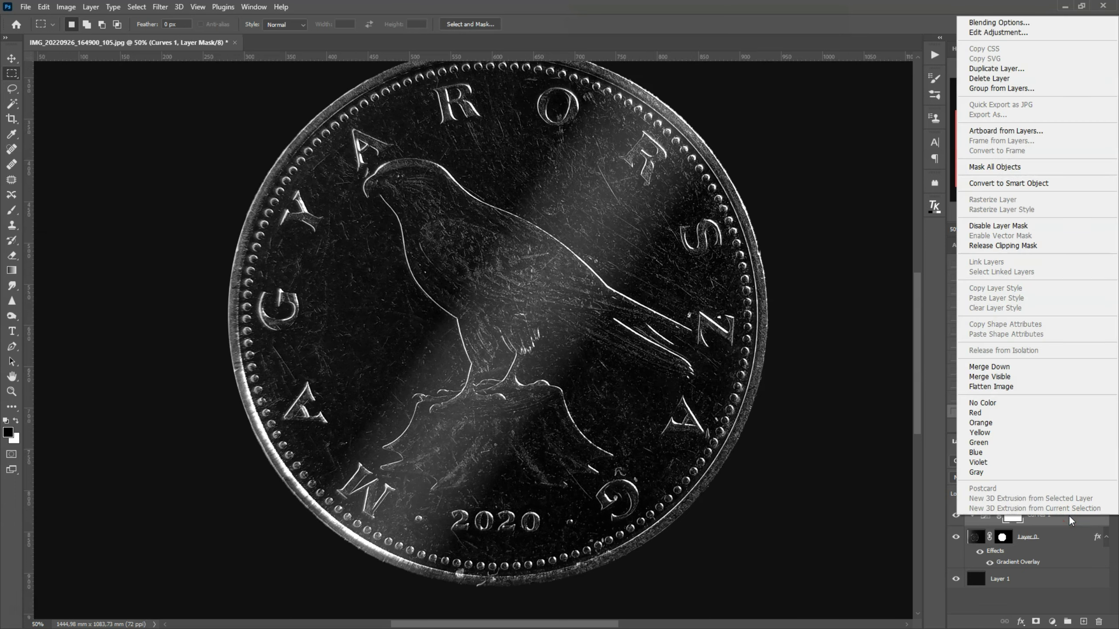
click(991, 367)
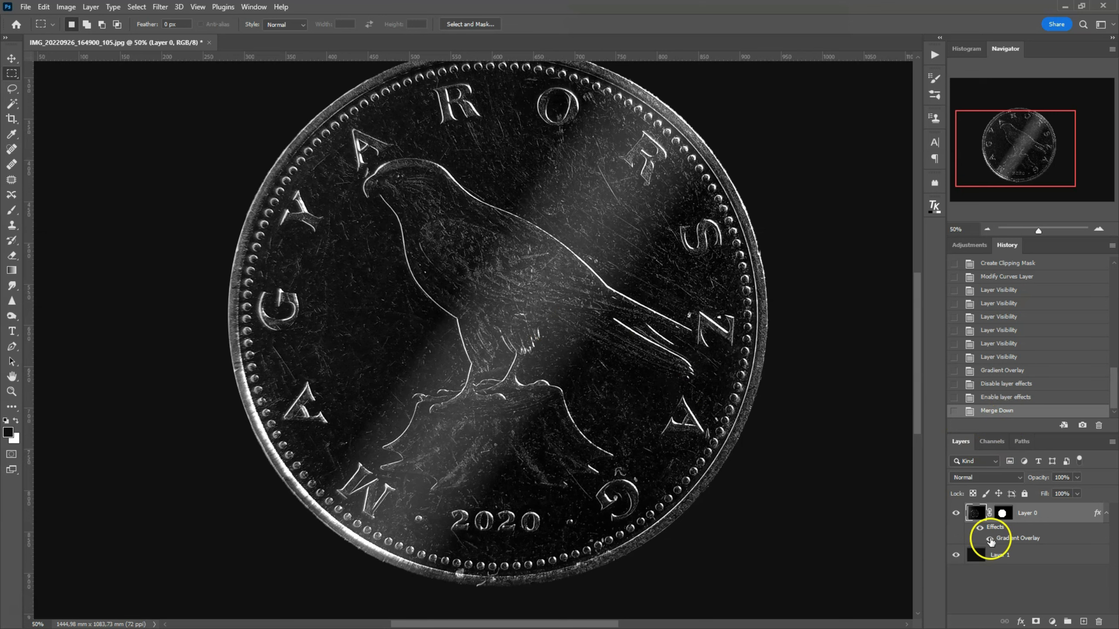
click(990, 538)
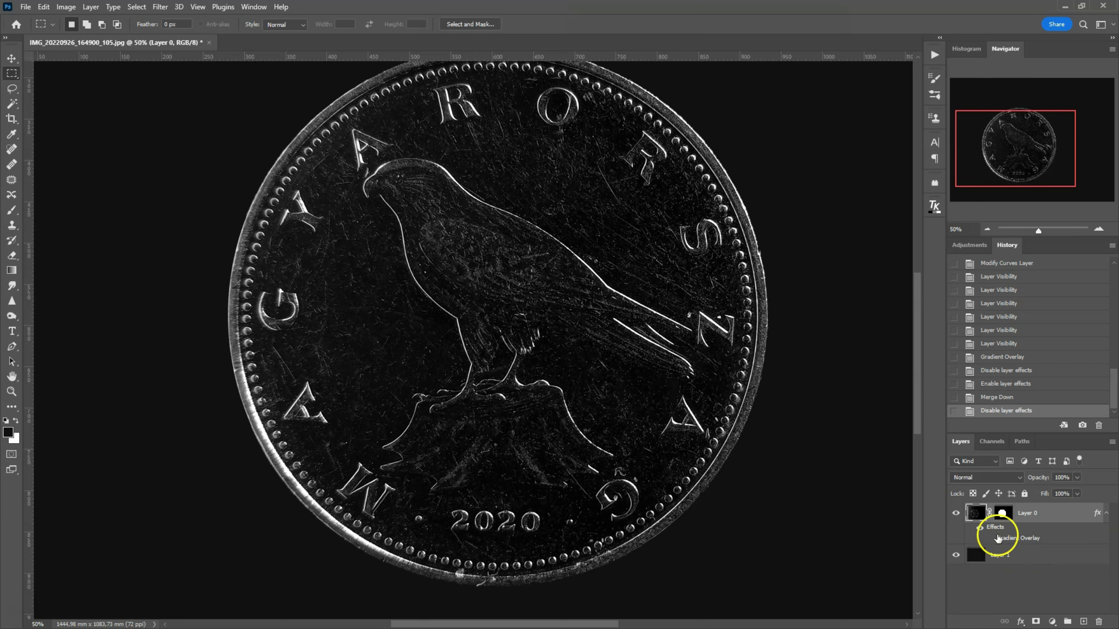
Duplicate Layer 0 and delete the Layer 0 copy's mask without applying it
drag(1063, 524, 1083, 621)
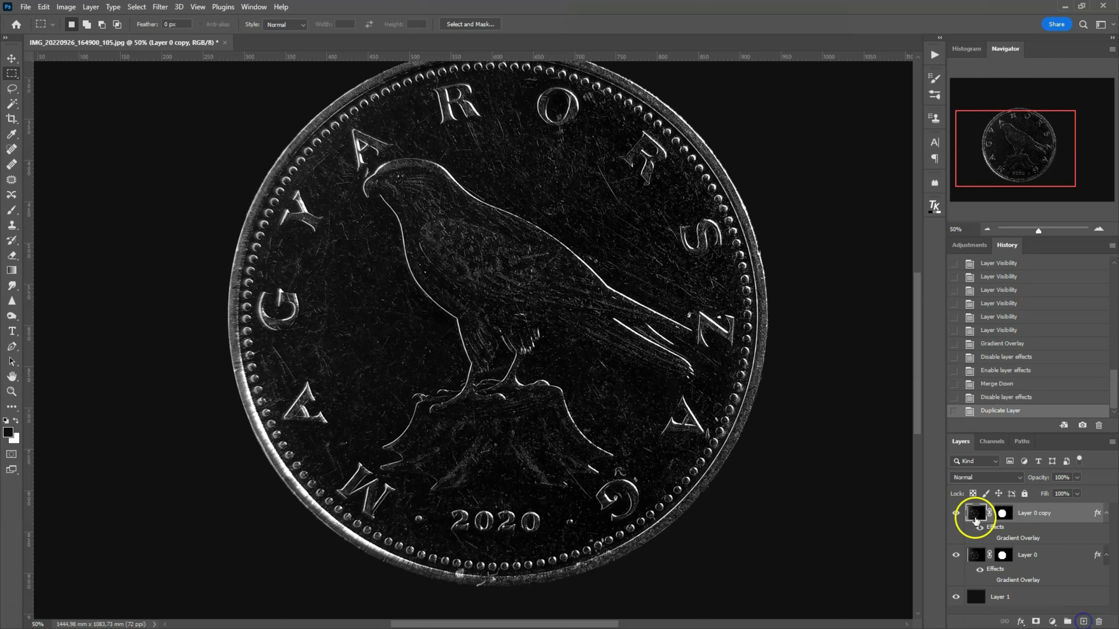
click(1008, 516)
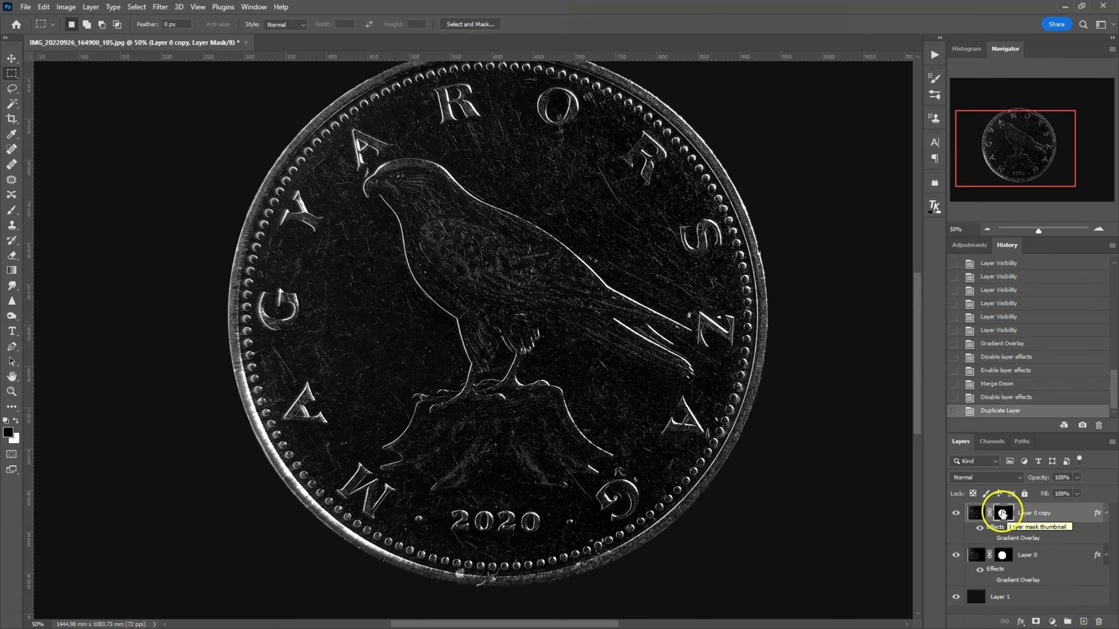
drag(1002, 515, 1107, 625)
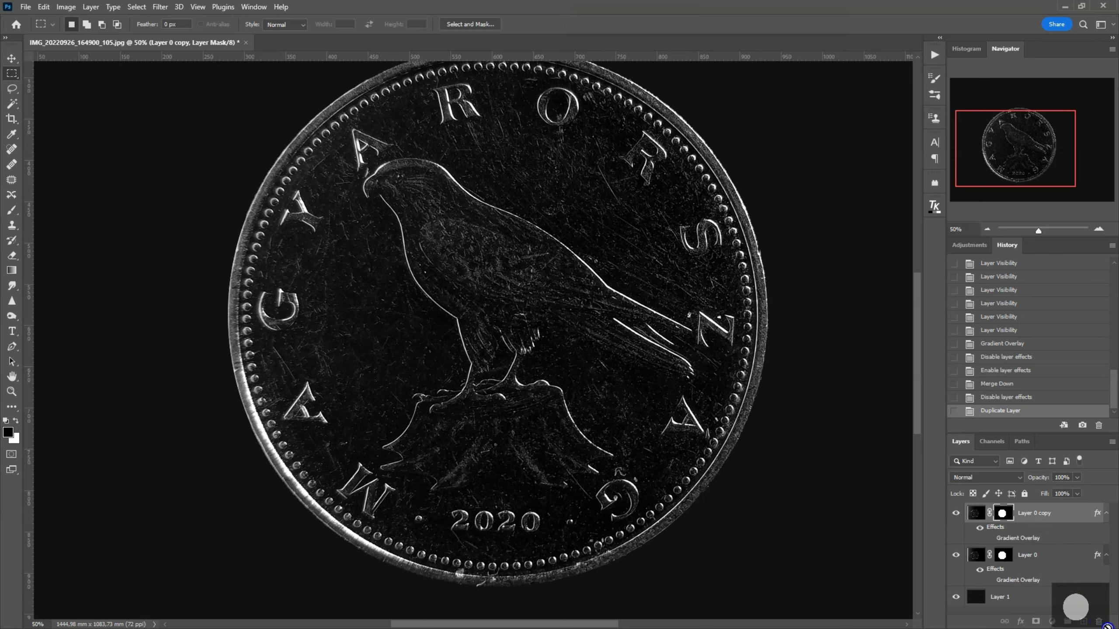
drag(1100, 623, 461, 446)
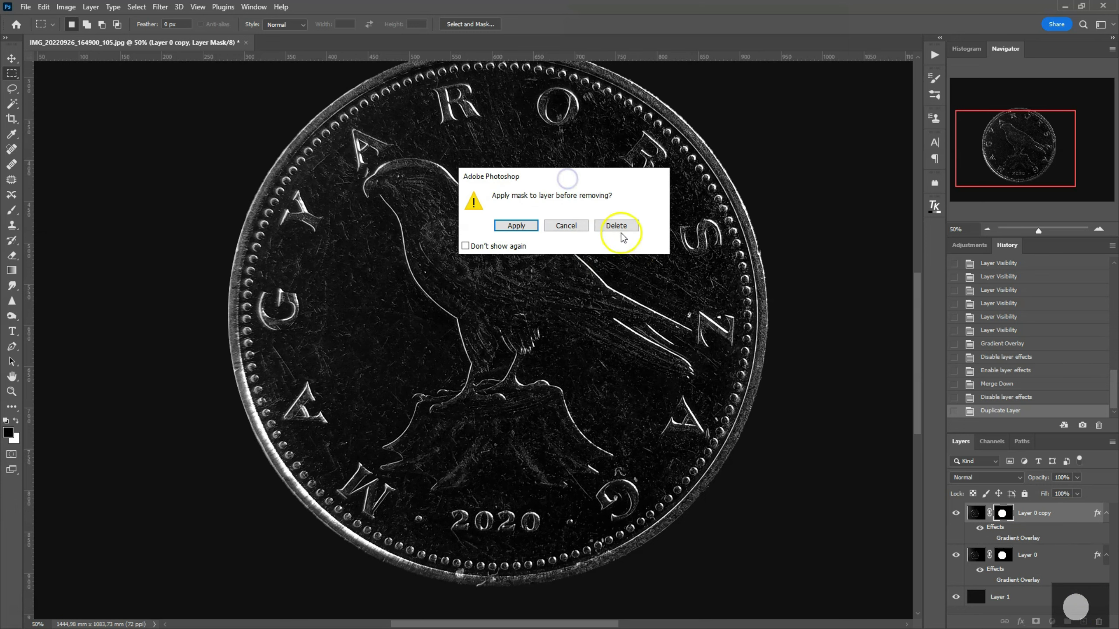
click(615, 225)
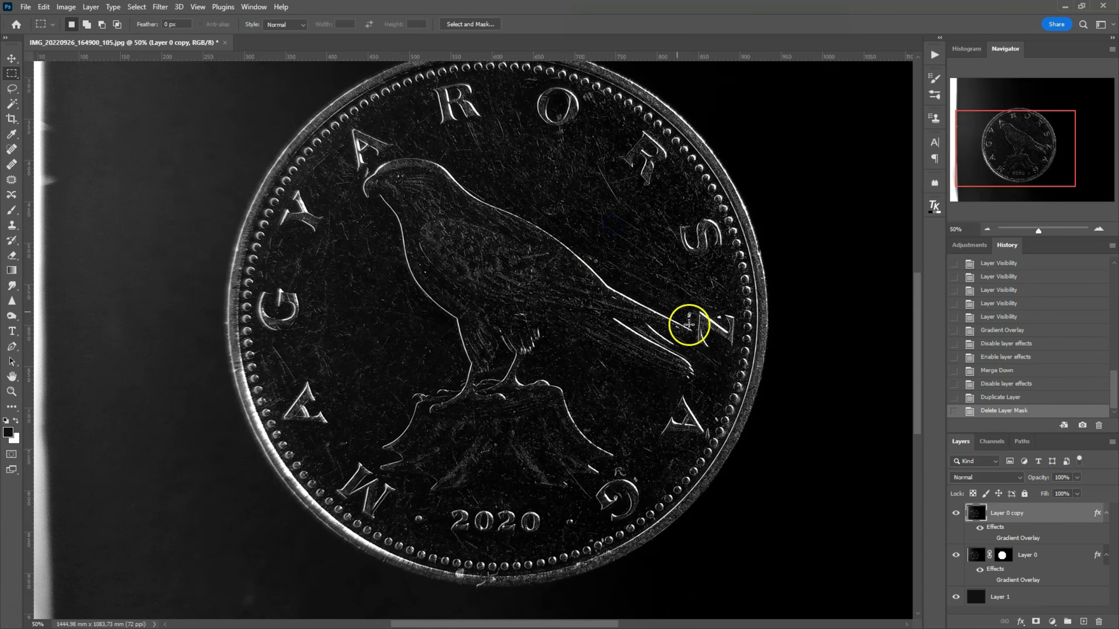
mouse_move(1026, 169)
mouse_down()
mouse_move(983, 152)
mouse_move(1026, 150)
mouse_up()
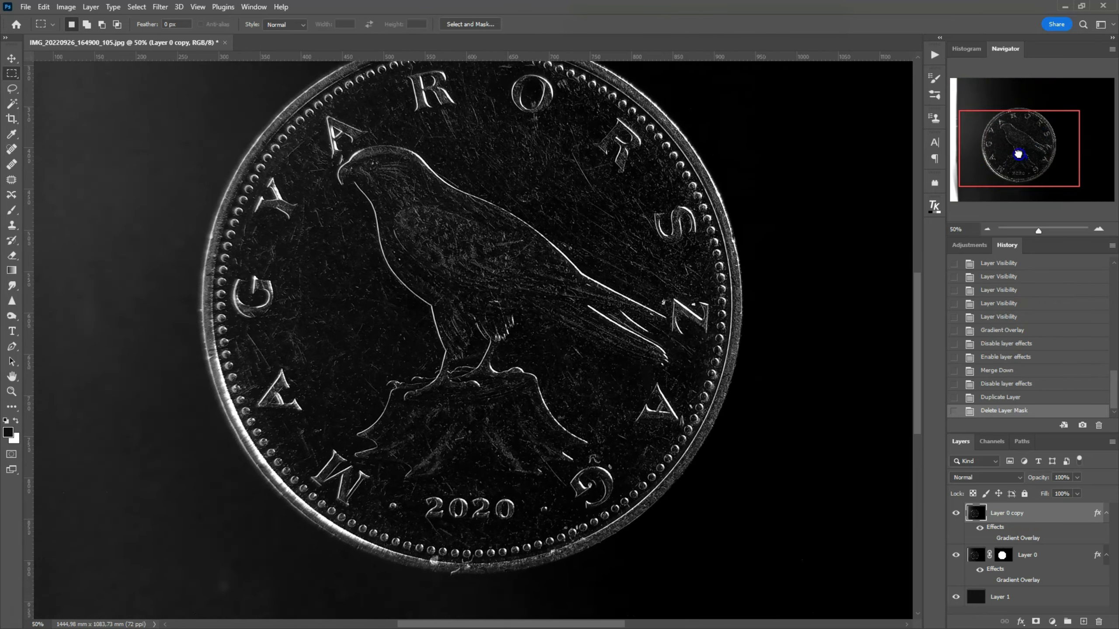
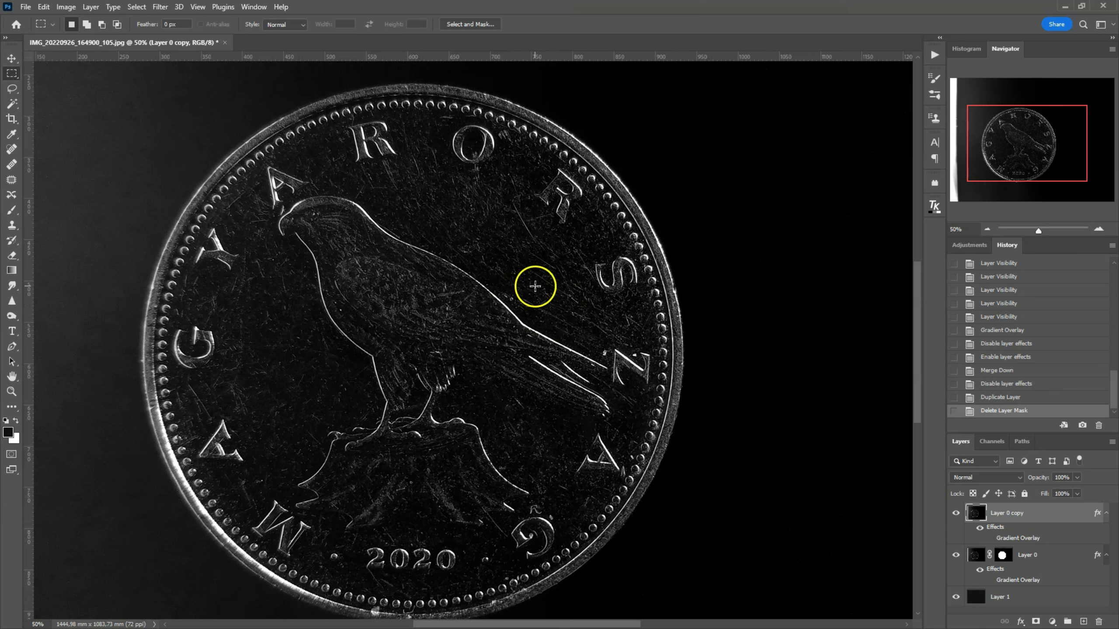
Choose Filter > Noise > Dust & Scratches for the Layer 0 copy
click(160, 7)
mouse_move(171, 189)
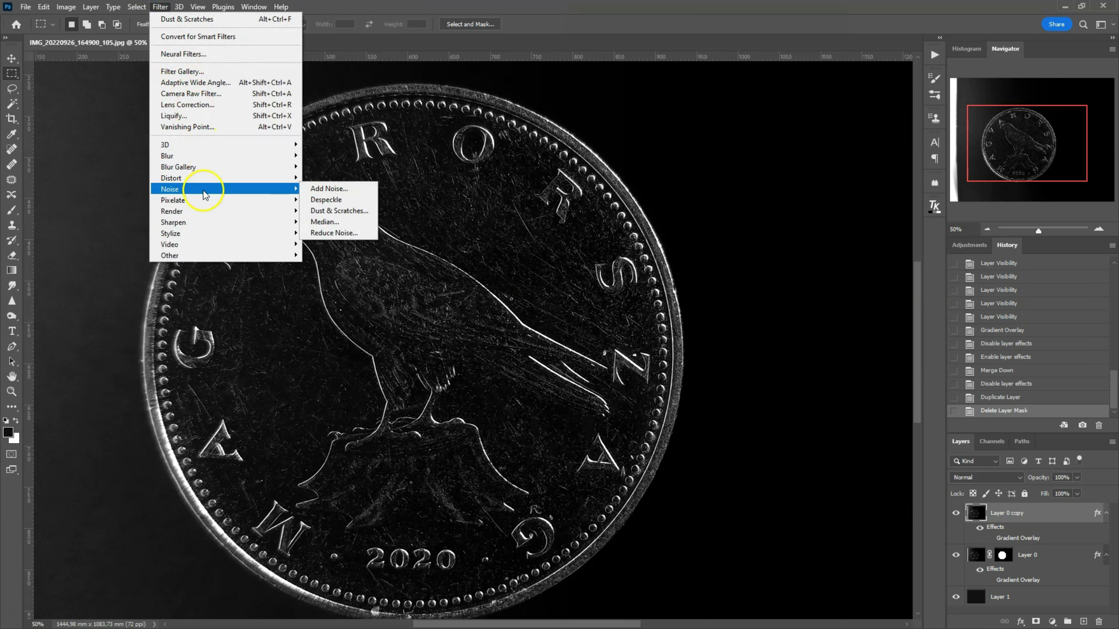
click(334, 212)
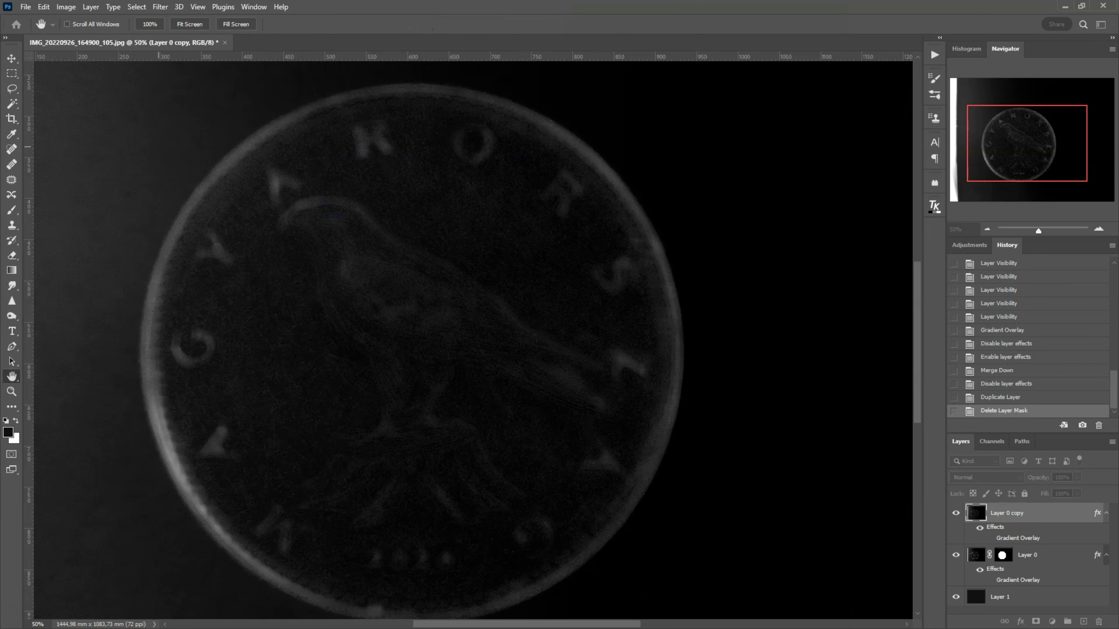
Set the Dust & Scratches radius to 4 pixels while trying several threshold values
drag(617, 80, 750, 97)
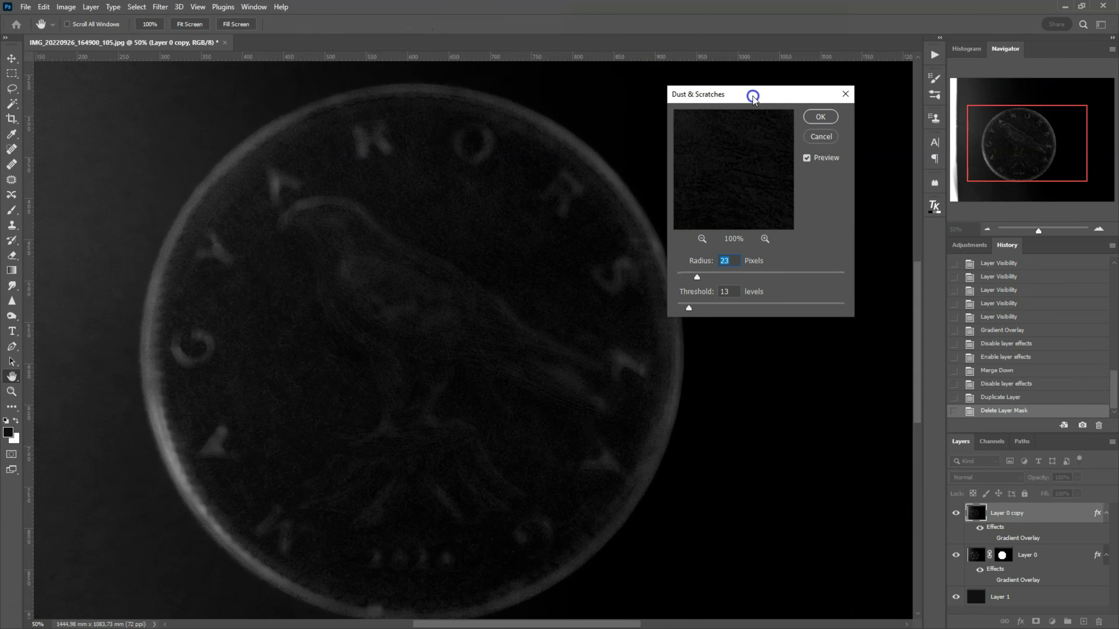
drag(705, 306, 710, 306)
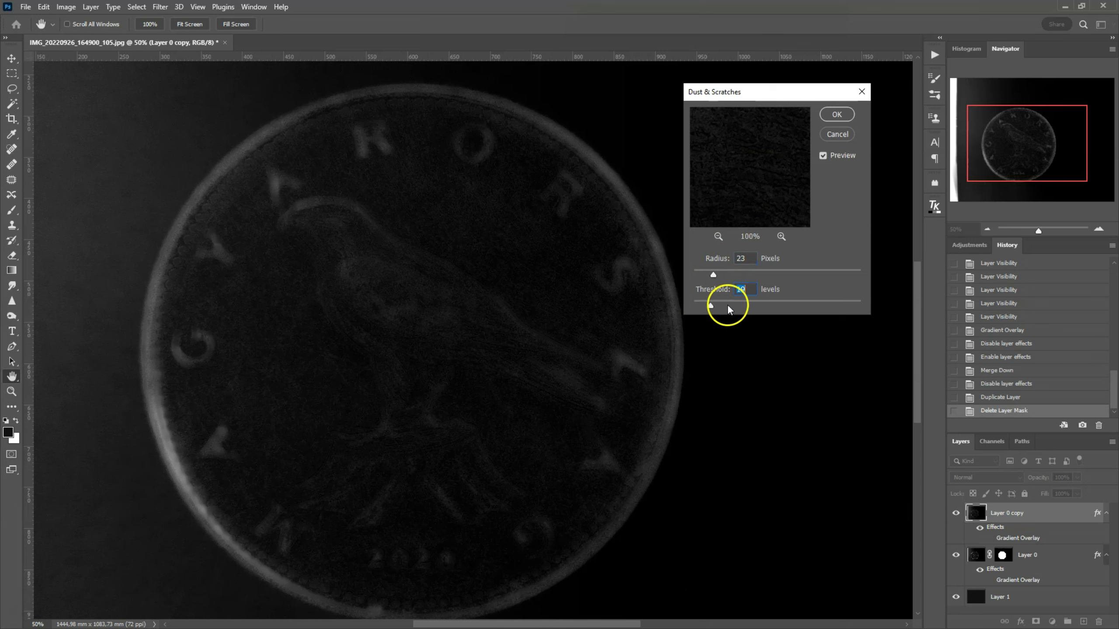
drag(709, 275, 705, 275)
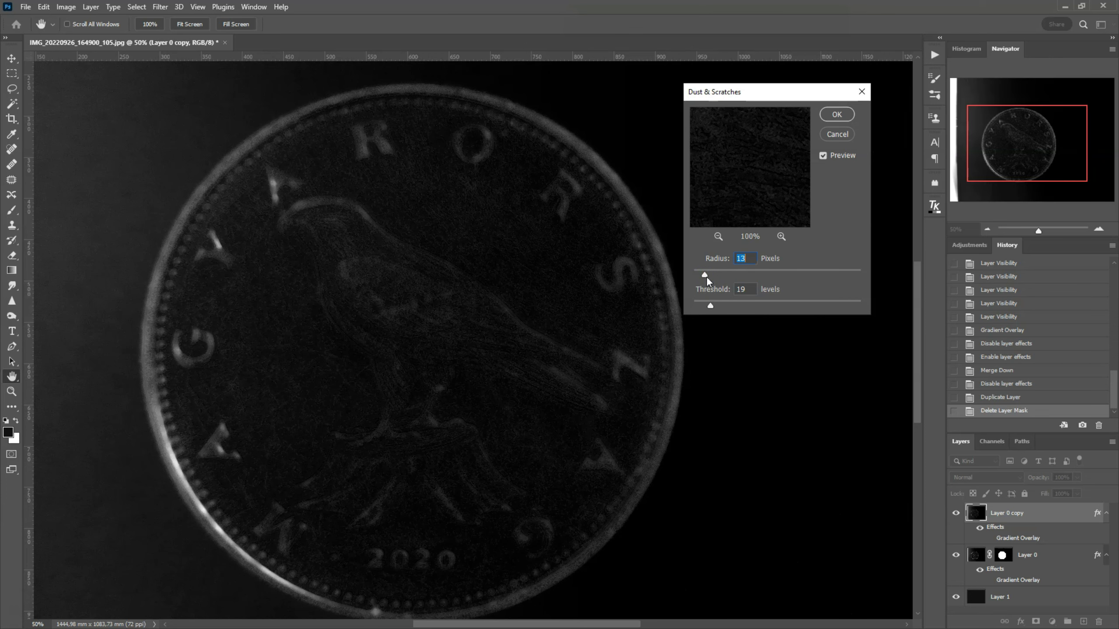
drag(711, 306, 721, 306)
drag(705, 275, 699, 276)
drag(698, 276, 697, 276)
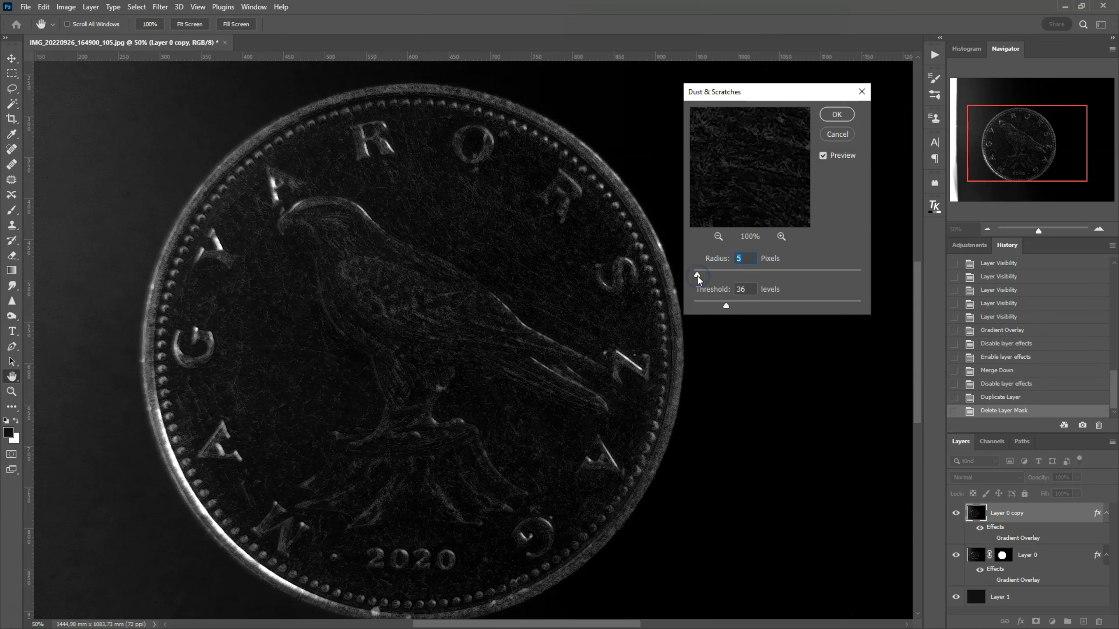
drag(698, 276, 696, 276)
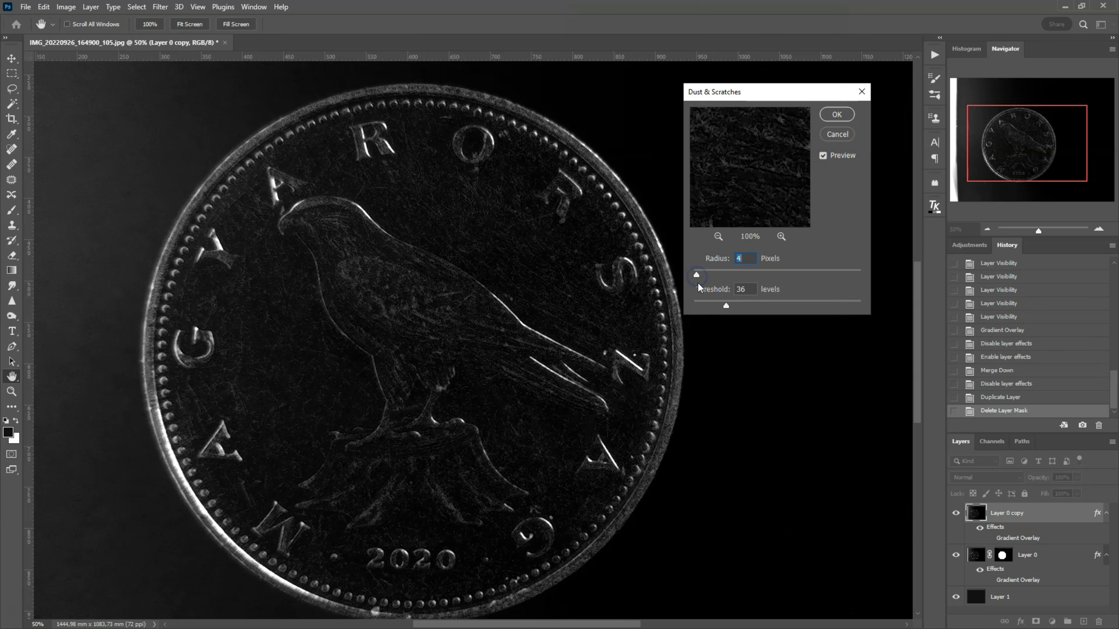
drag(726, 305, 733, 306)
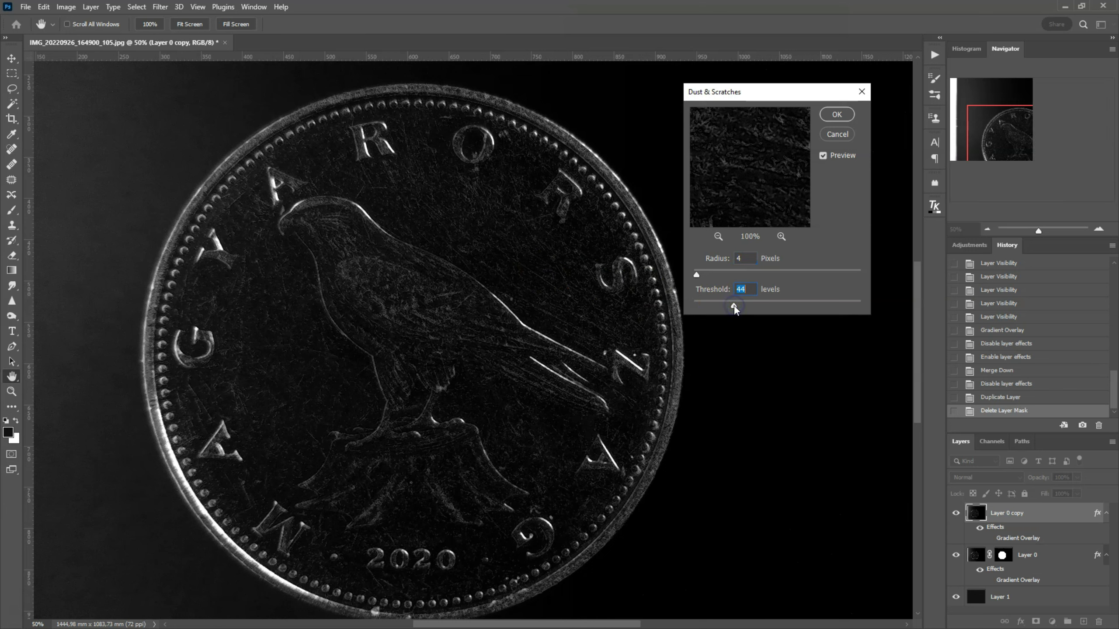
drag(733, 306, 727, 306)
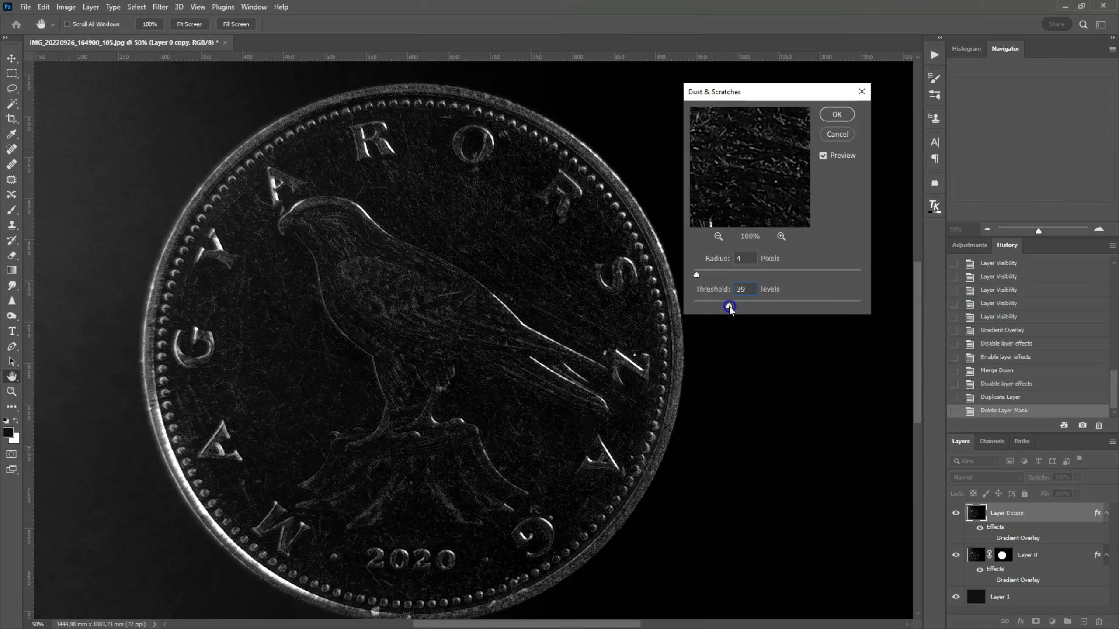
Compare with preview on and off, settle the threshold around 42, and apply the filter
click(824, 155)
click(823, 156)
click(824, 156)
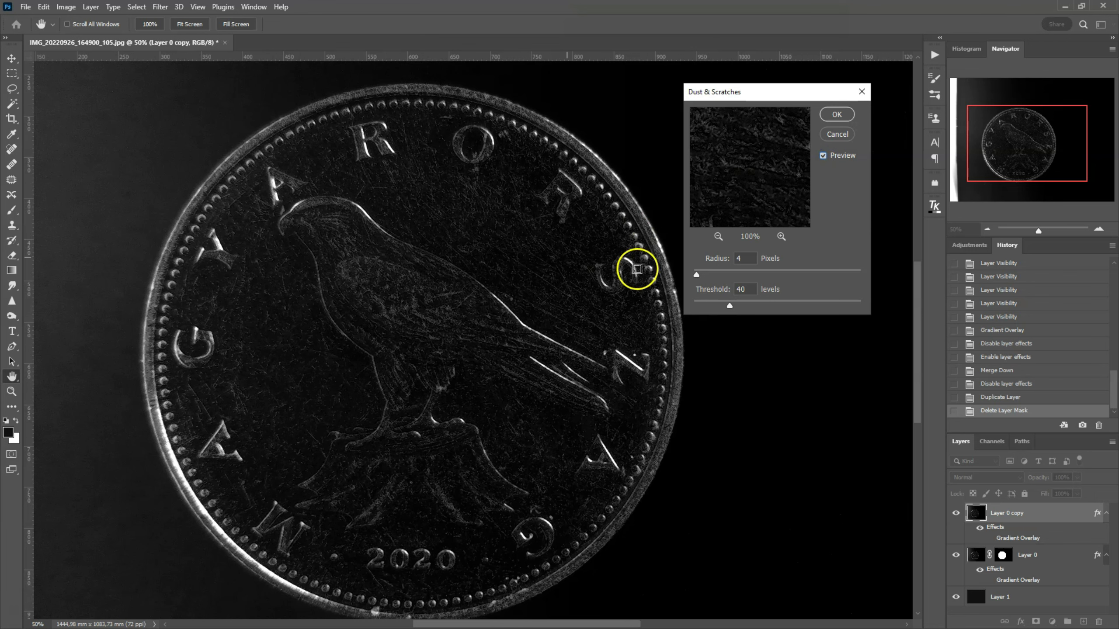
drag(729, 307, 857, 307)
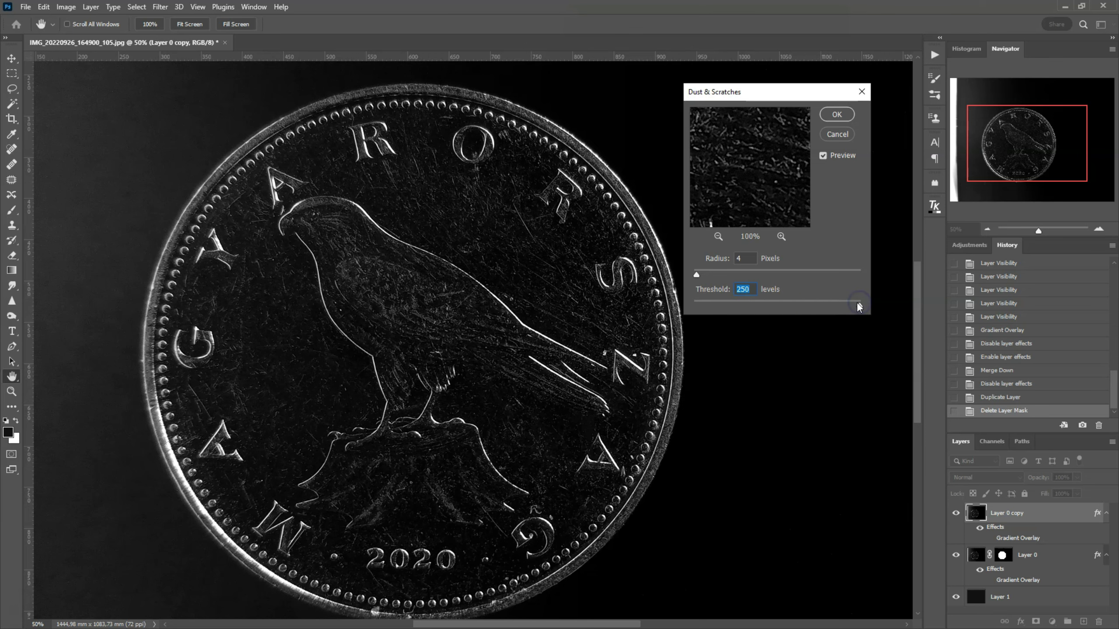
drag(856, 304, 743, 303)
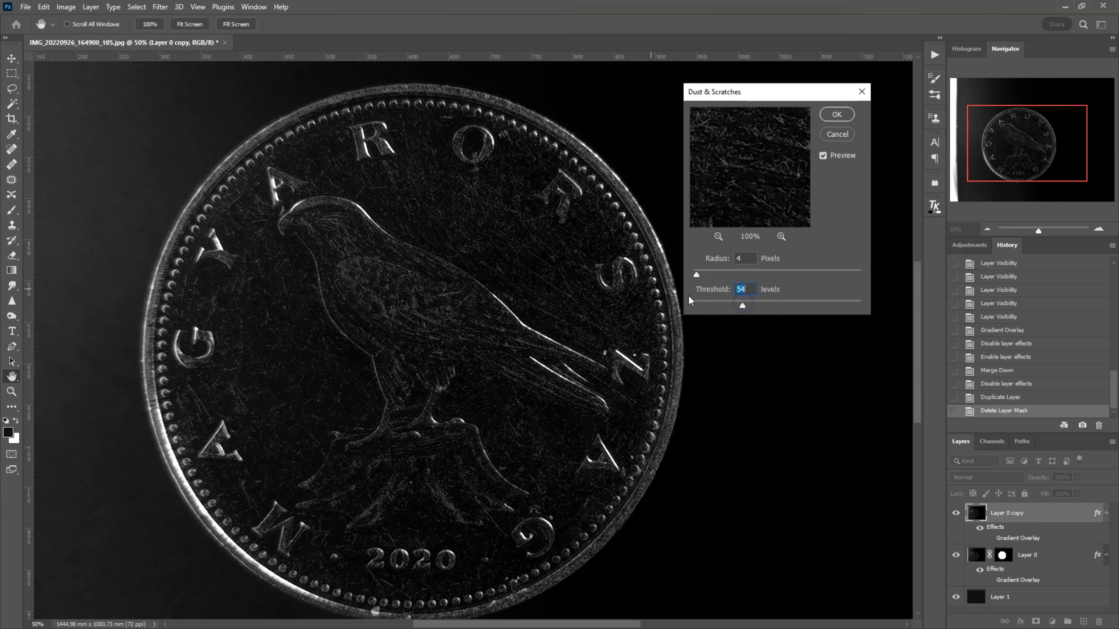
drag(743, 305, 732, 305)
drag(732, 306, 726, 309)
drag(760, 195, 751, 168)
click(837, 115)
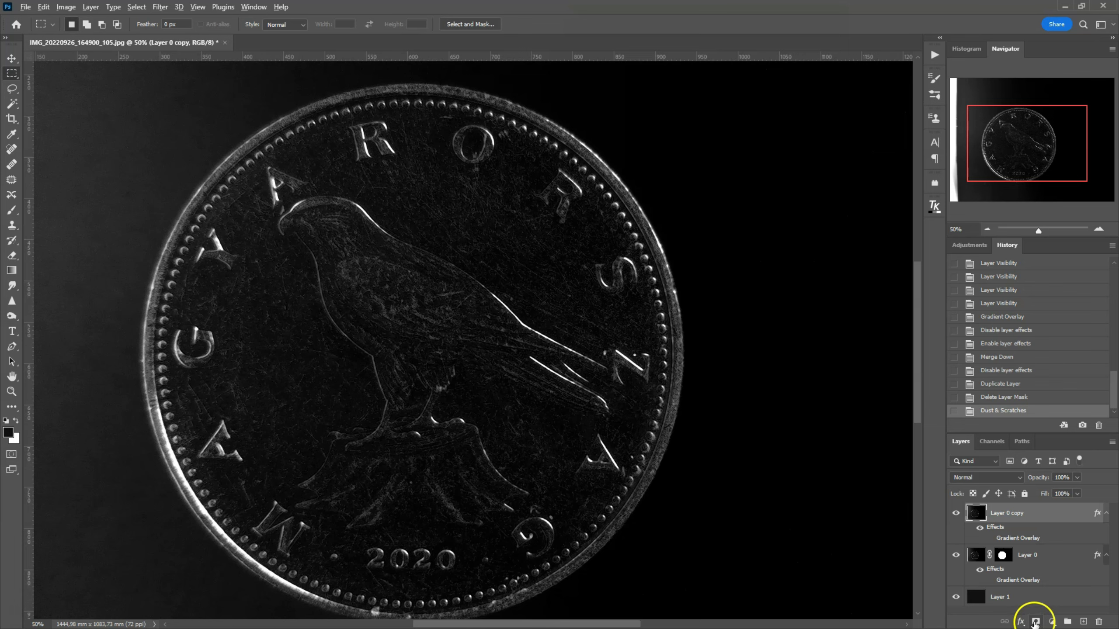
Add a black hide-all mask to Layer 0 copy, set white as foreground, and select the Brush
click(1036, 622)
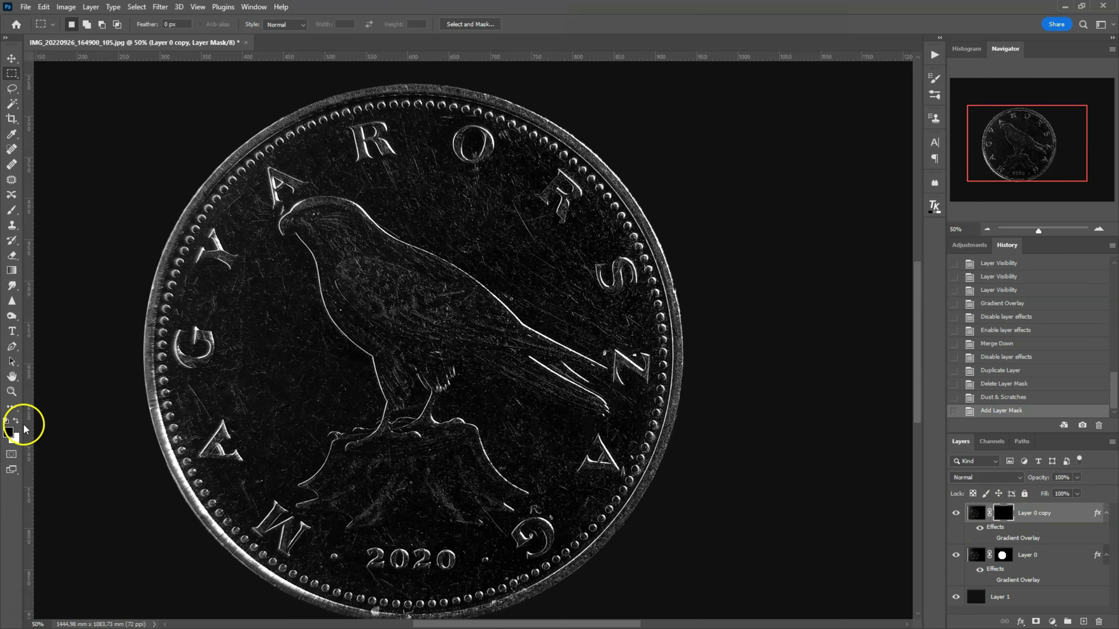
click(16, 421)
click(12, 210)
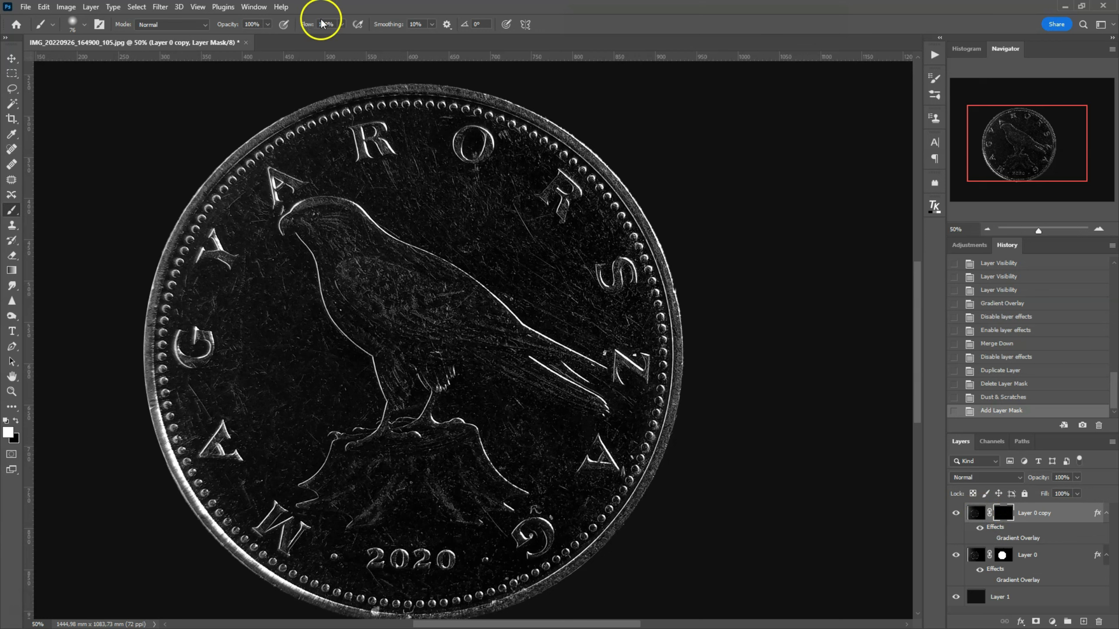
Set brush flow to 11% and faintly paint the mask over the coin's top and right edge
click(341, 24)
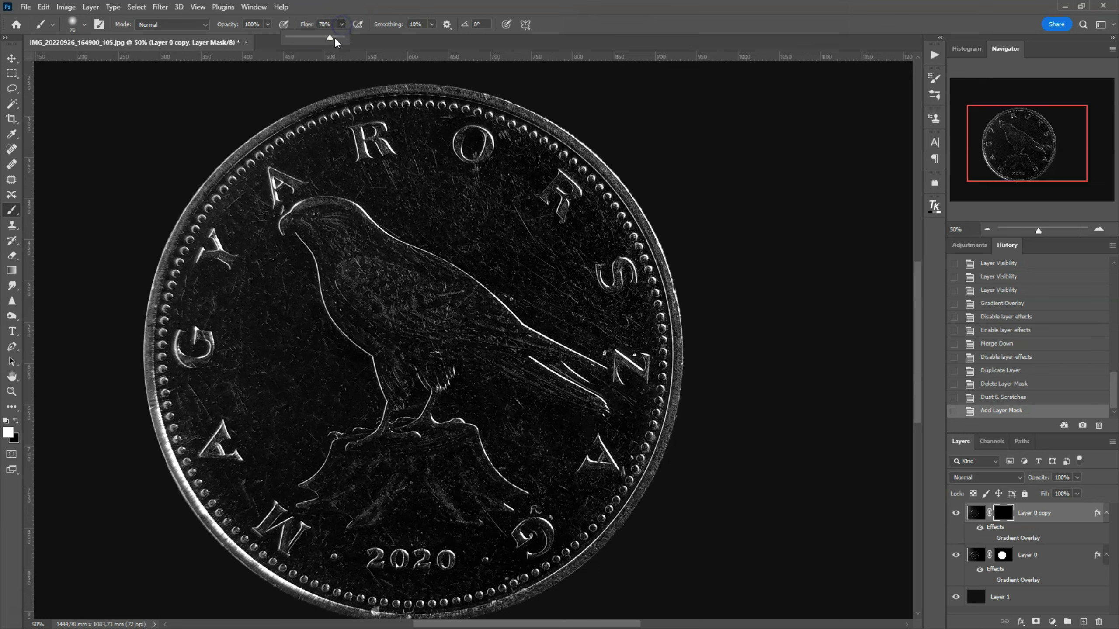
drag(293, 40, 294, 39)
click(515, 210)
mouse_move(512, 220)
mouse_down()
mouse_move(569, 295)
mouse_move(517, 255)
mouse_move(461, 242)
mouse_up()
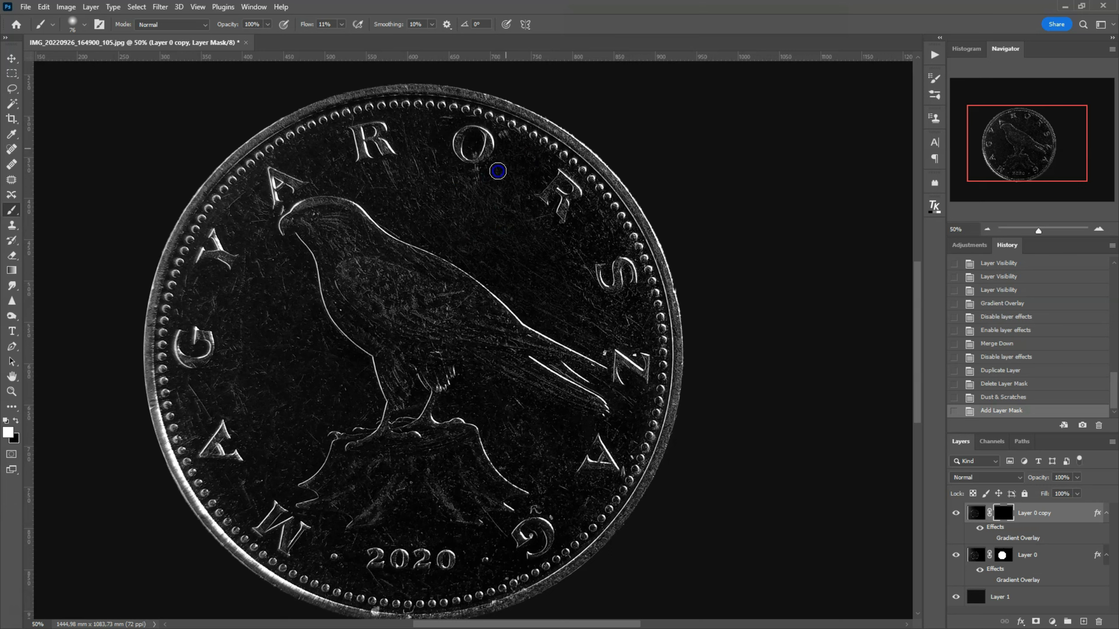
mouse_move(433, 245)
mouse_down()
mouse_move(419, 155)
mouse_move(417, 182)
mouse_move(378, 192)
mouse_move(344, 143)
mouse_move(324, 187)
mouse_up()
mouse_move(546, 166)
mouse_down()
mouse_move(579, 187)
mouse_move(579, 238)
mouse_move(639, 295)
mouse_move(619, 323)
mouse_move(570, 317)
mouse_move(612, 455)
mouse_up()
mouse_move(518, 453)
mouse_down()
mouse_move(599, 484)
mouse_move(544, 485)
mouse_up()
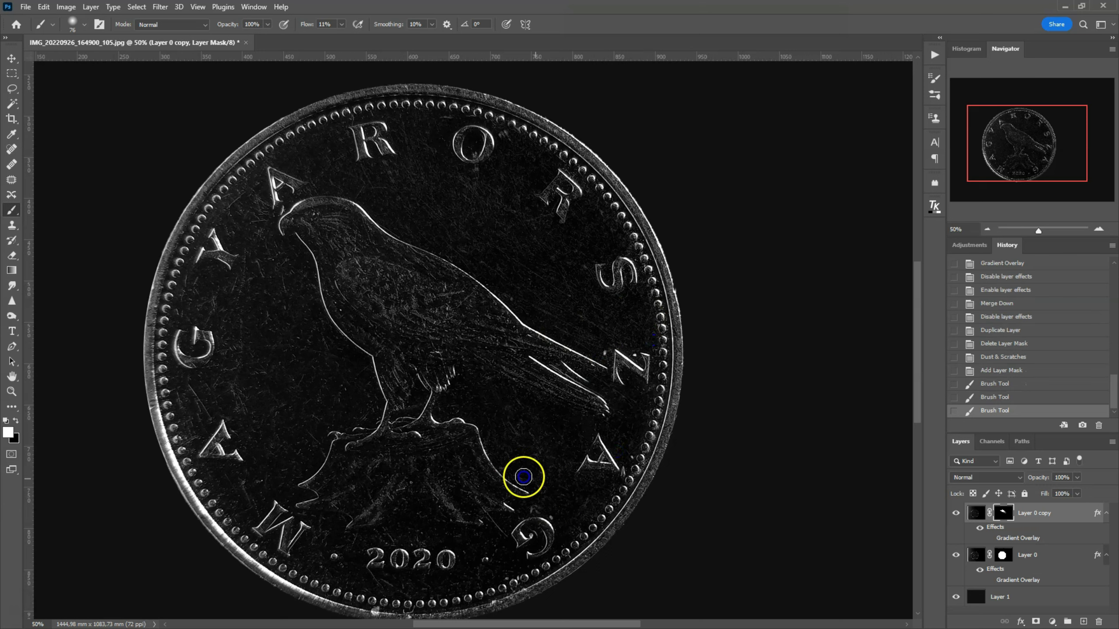
Paint the mask over the coin's lower right, the bird's head and body, and the left rim
mouse_move(347, 535)
mouse_down()
mouse_move(505, 554)
mouse_move(354, 545)
mouse_move(412, 500)
mouse_move(500, 500)
mouse_move(498, 360)
mouse_move(454, 281)
mouse_up()
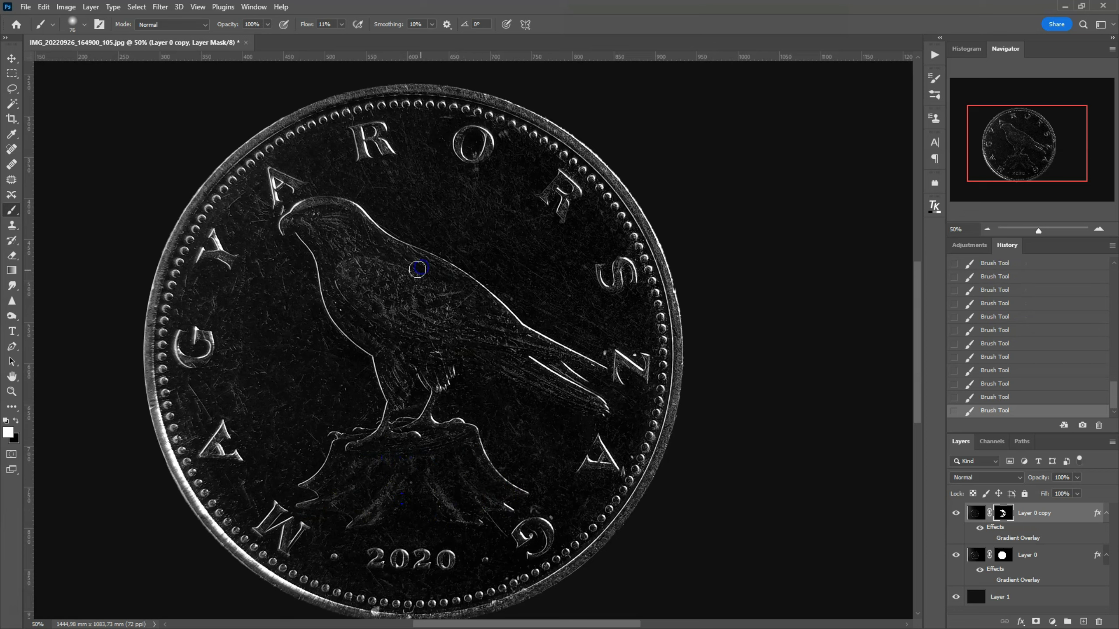
mouse_move(377, 250)
mouse_down()
mouse_move(342, 205)
mouse_move(317, 243)
mouse_up()
mouse_move(348, 318)
mouse_down()
mouse_move(404, 353)
mouse_move(482, 365)
mouse_move(407, 294)
mouse_up()
drag(273, 249, 249, 237)
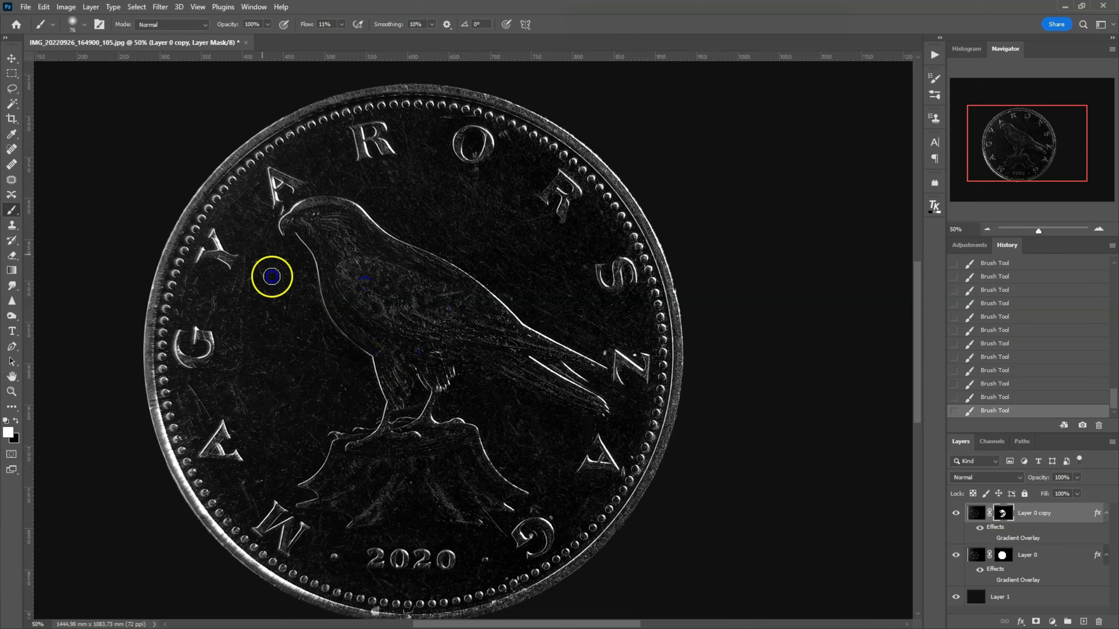
drag(222, 290, 294, 428)
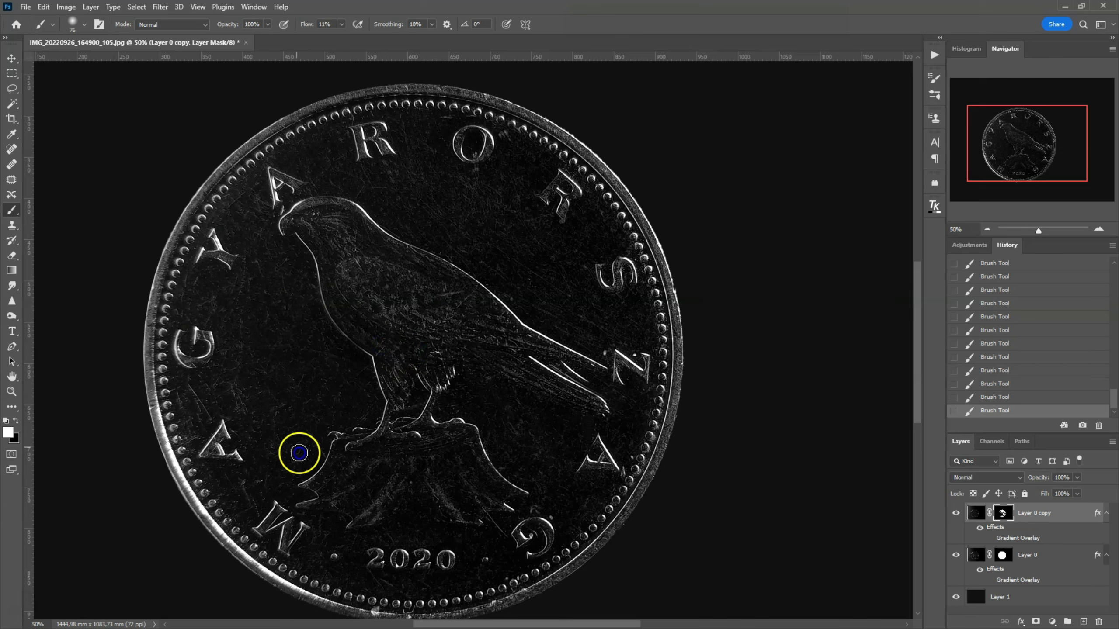
mouse_move(232, 489)
mouse_down()
mouse_move(181, 406)
mouse_move(375, 167)
mouse_up()
Shrink the brush from 76 to 36 and dab out scratches around the rim, lettering and bird
key(bracketleft)
key(bracketleft)
key(bracketleft)
drag(229, 490, 265, 536)
click(278, 489)
drag(201, 431, 189, 450)
click(263, 391)
click(188, 344)
click(185, 279)
click(394, 111)
click(478, 120)
click(633, 455)
click(566, 522)
click(323, 212)
click(420, 333)
click(592, 320)
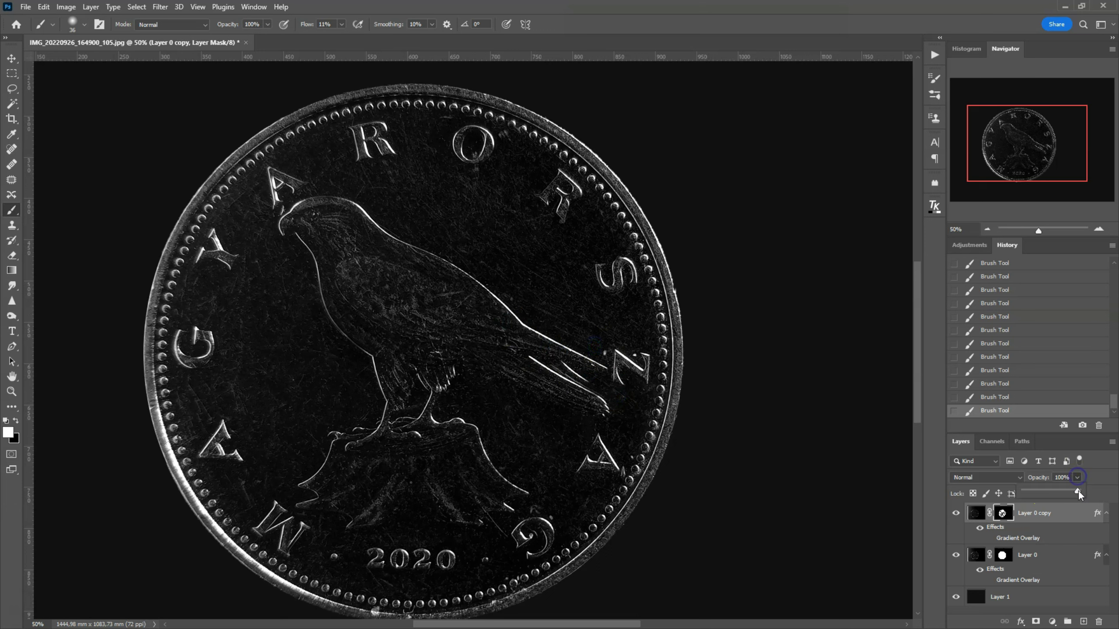
Lower Layer 0 copy's opacity to 72%, toggle its visibility to compare, and leave it shown
drag(1078, 491, 1069, 493)
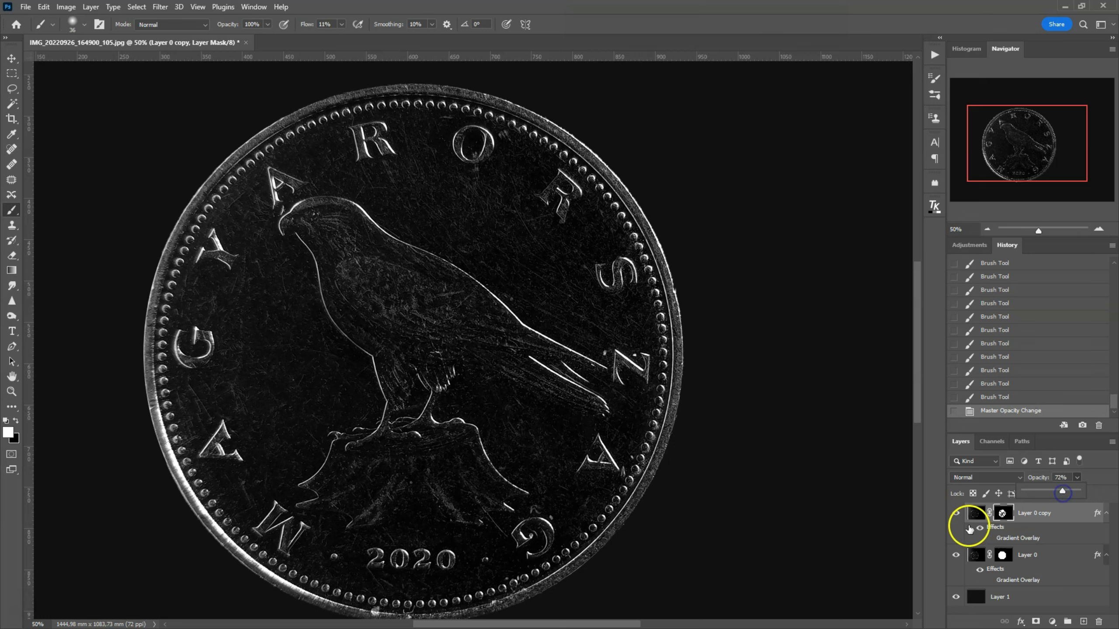
click(955, 513)
click(954, 514)
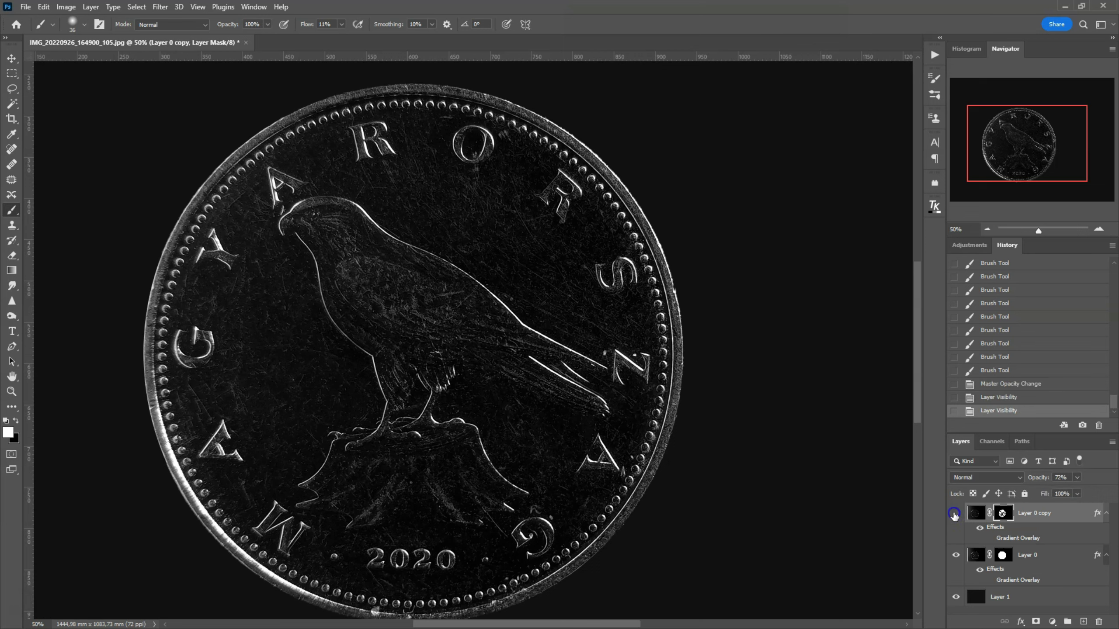
click(954, 514)
click(954, 514)
click(955, 513)
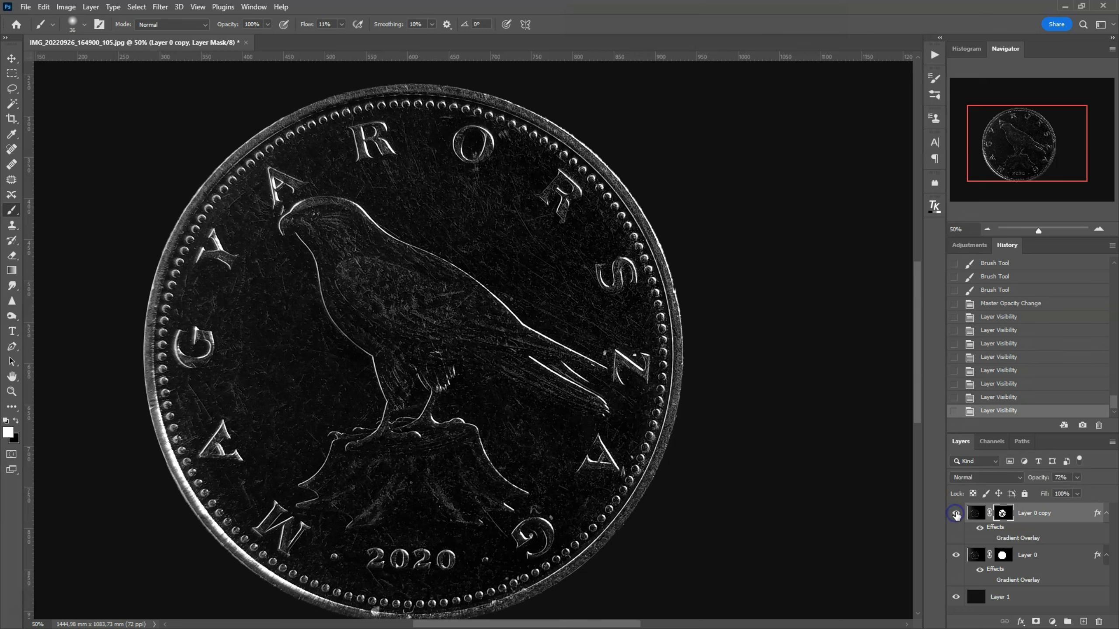
click(955, 514)
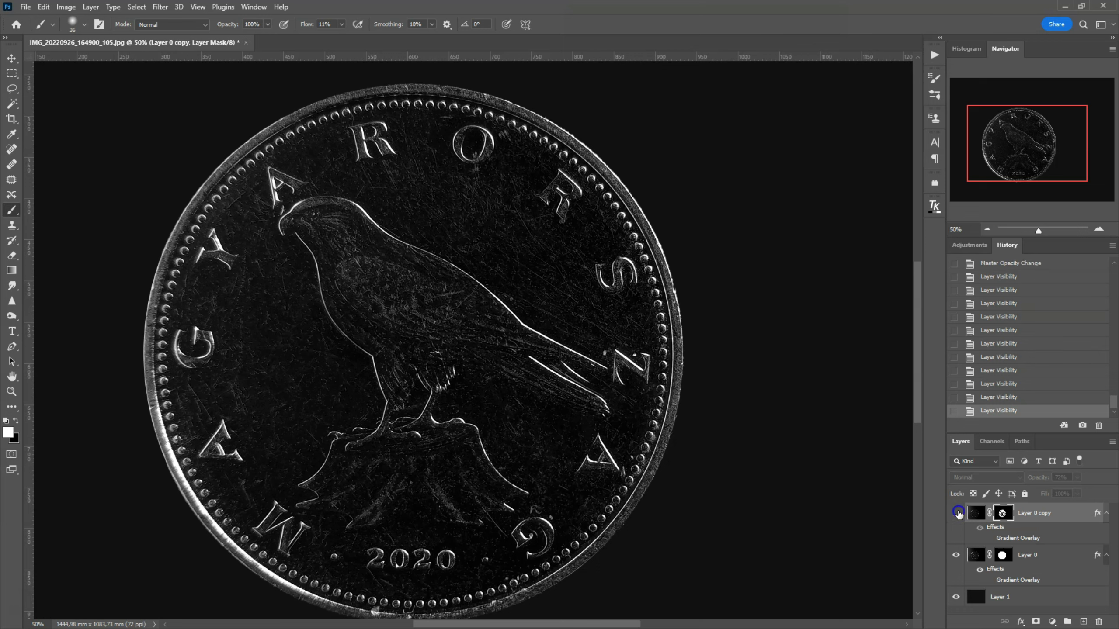
click(956, 514)
click(960, 514)
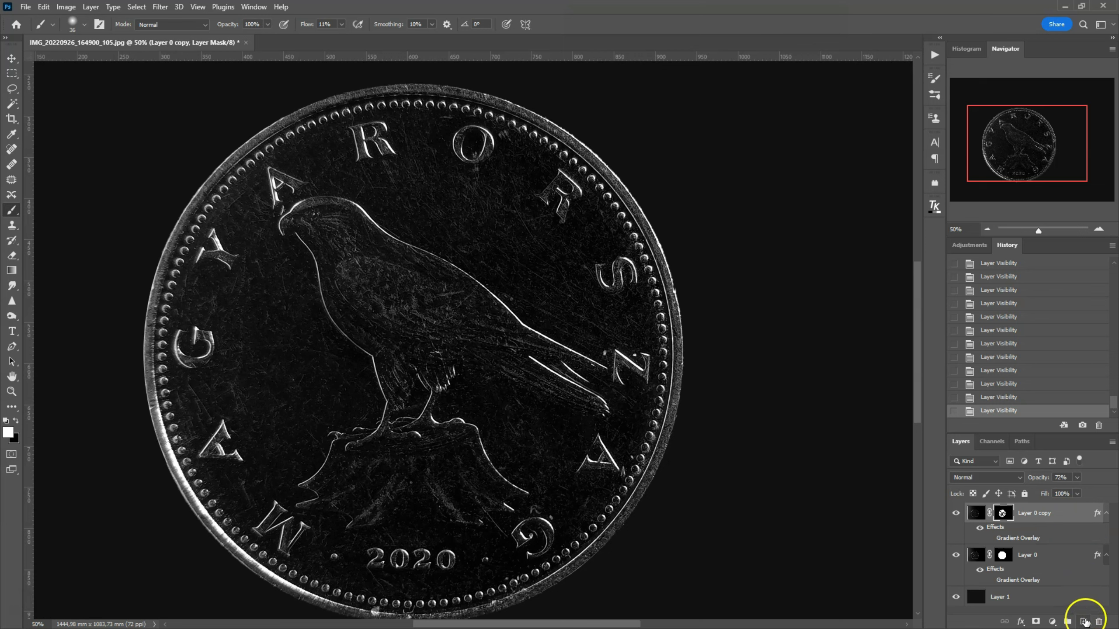
Add empty Layer 2, reset colours, and set up the Spot Healing Brush at size 32
click(1084, 621)
key(x)
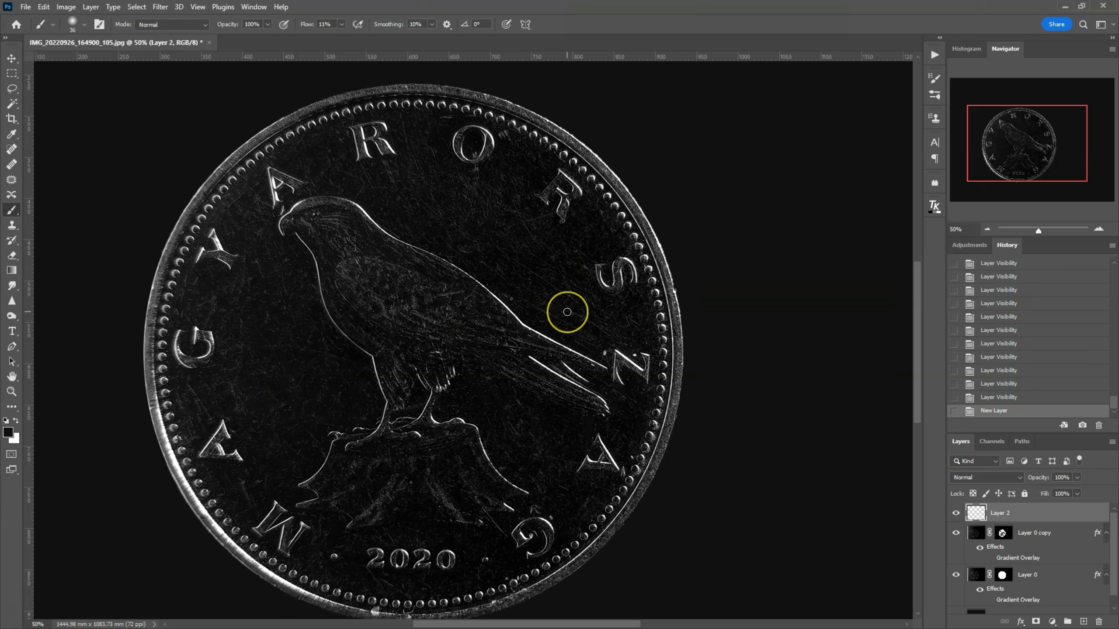
click(11, 150)
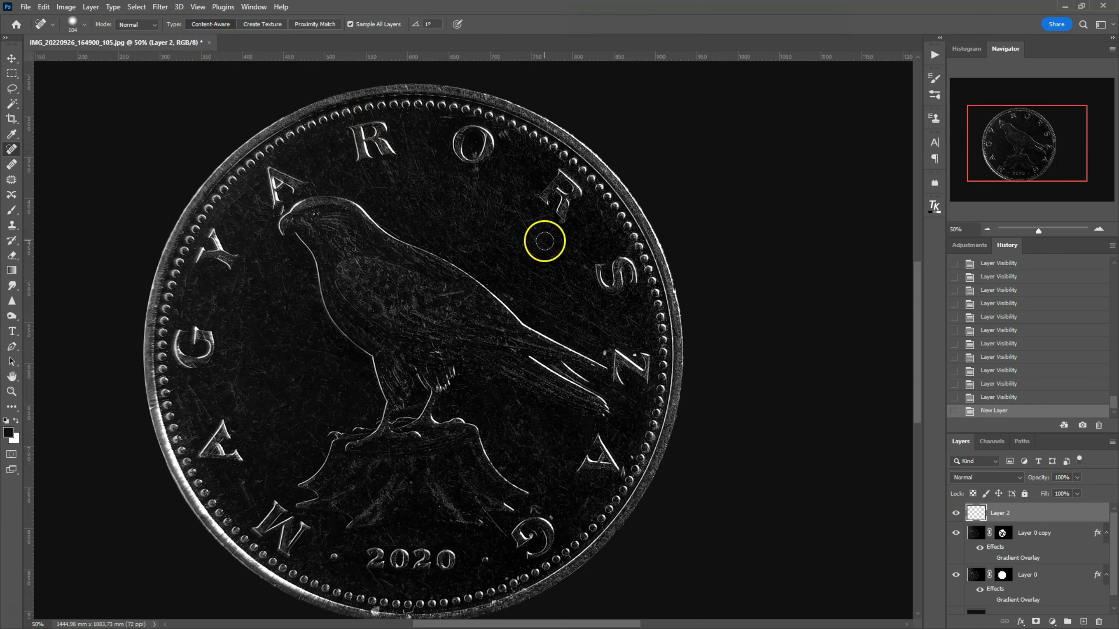
drag(548, 240, 540, 245)
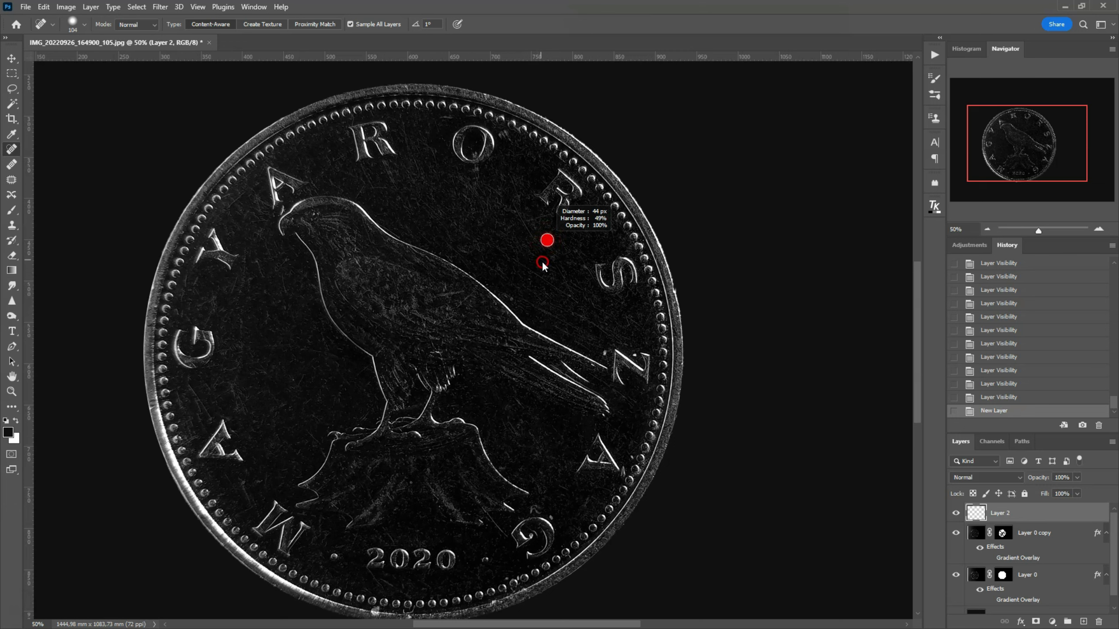
drag(539, 291, 511, 299)
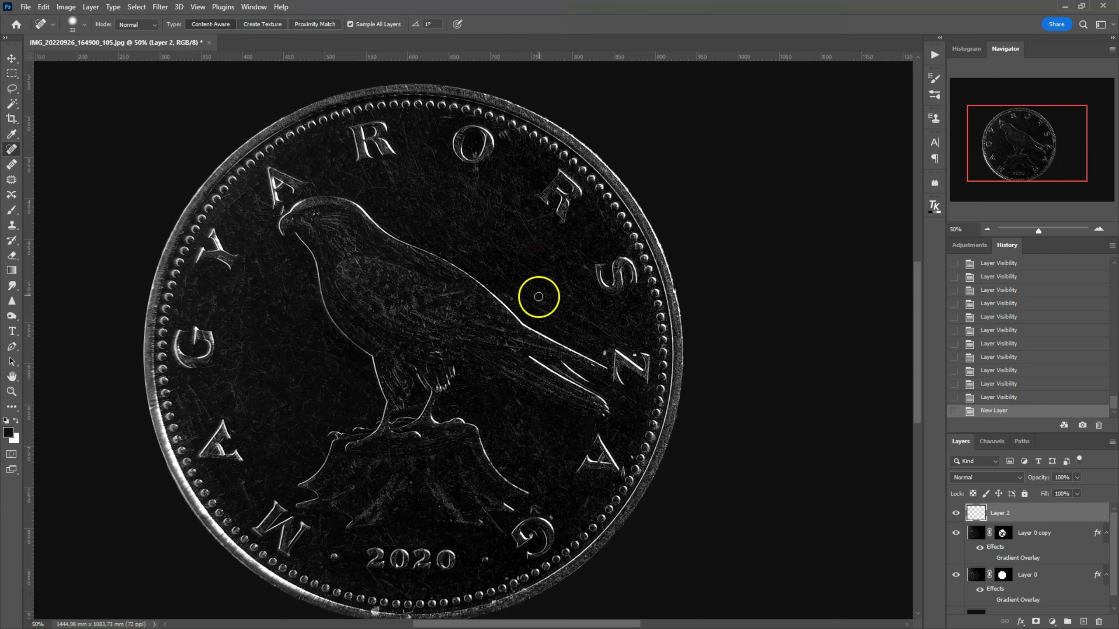
Heal spots above the bird's back, near the tail, the Z and A, and by 2020
click(540, 303)
click(530, 273)
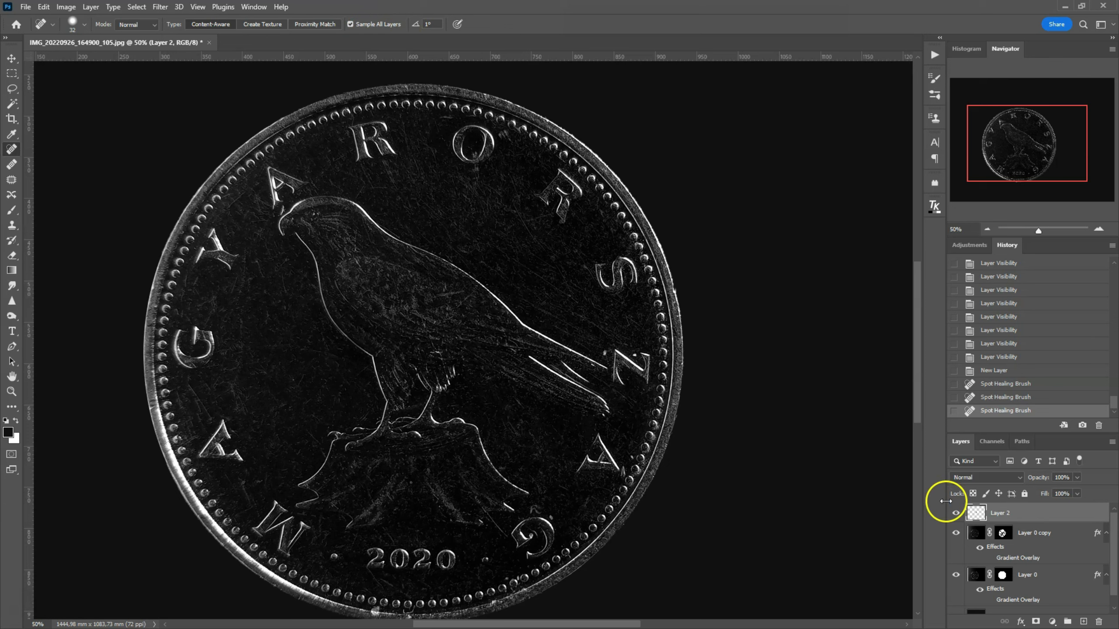
click(605, 352)
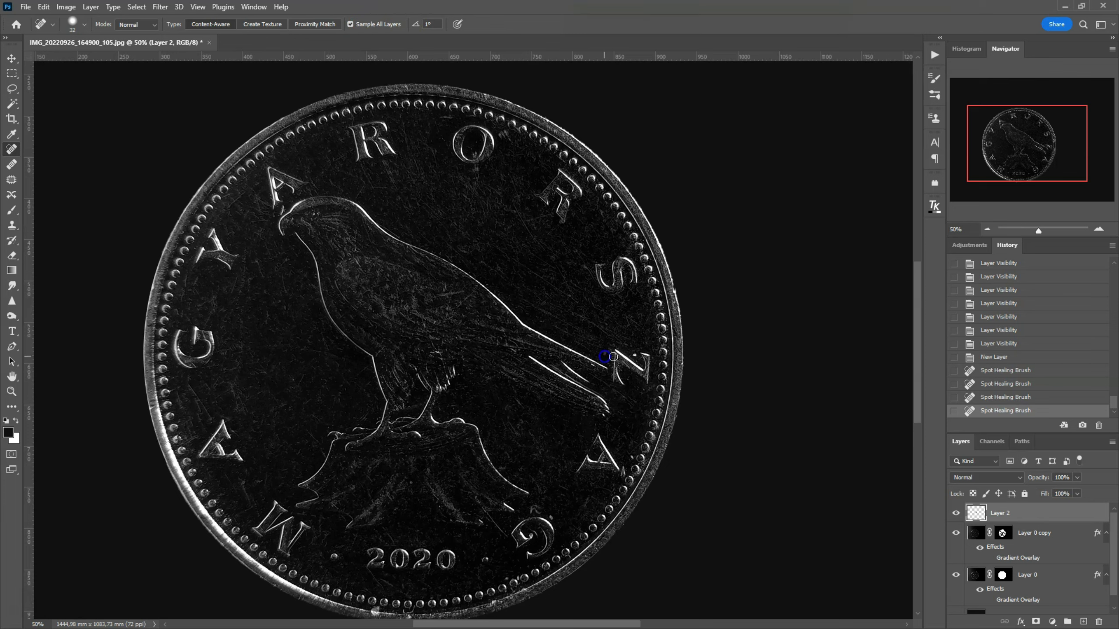
click(635, 355)
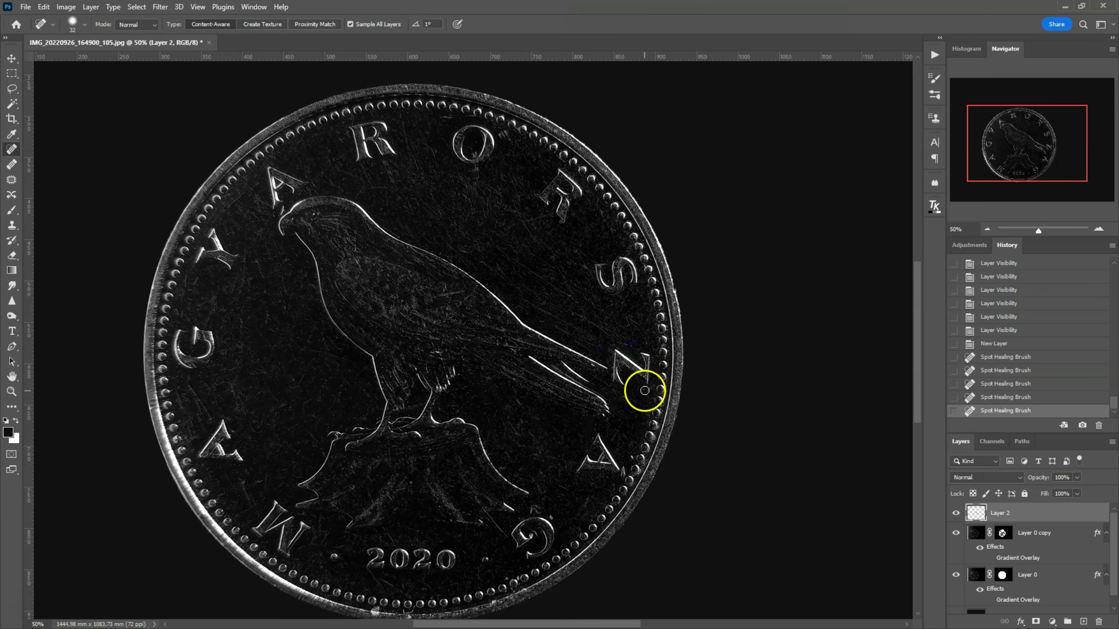
click(628, 380)
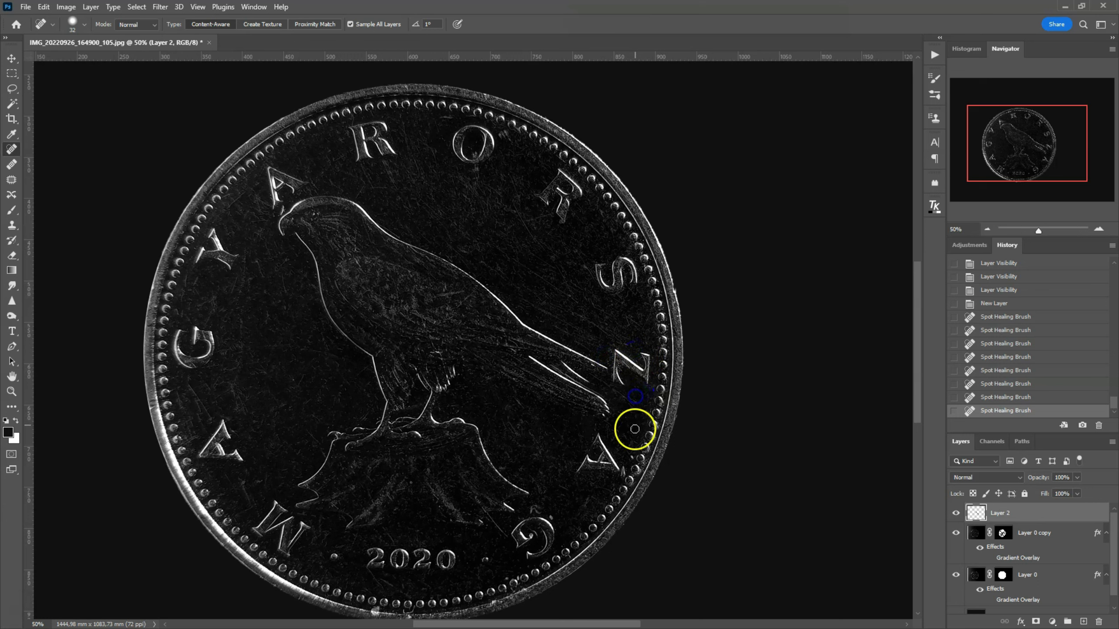
click(631, 456)
click(560, 425)
click(509, 461)
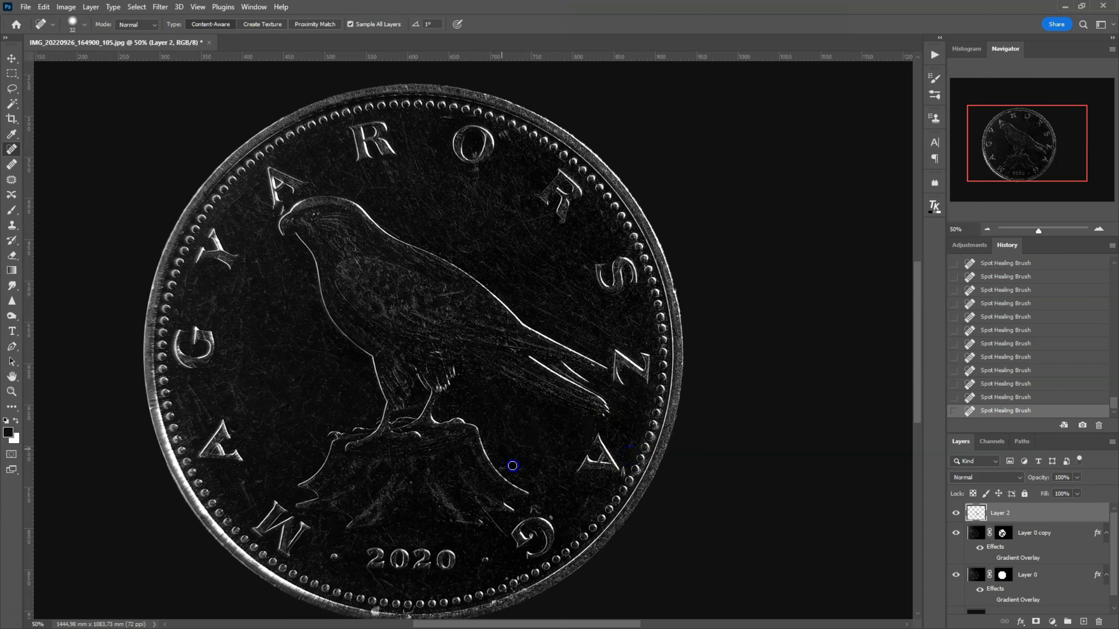
click(479, 552)
drag(574, 520, 529, 512)
Heal small spots across the coin face, down the left side and along the bottom rim
click(504, 178)
click(529, 289)
click(590, 331)
click(404, 223)
click(506, 142)
click(476, 153)
click(354, 249)
click(263, 204)
click(286, 305)
click(245, 266)
click(195, 391)
click(333, 535)
click(371, 579)
click(375, 611)
click(446, 532)
scroll(457, 492, down, 3)
click(415, 543)
click(520, 487)
click(631, 336)
Heal the remaining blemishes near the O, 2020 and the G, then zoom out to the whole coin
click(992, 171)
drag(992, 171, 981, 161)
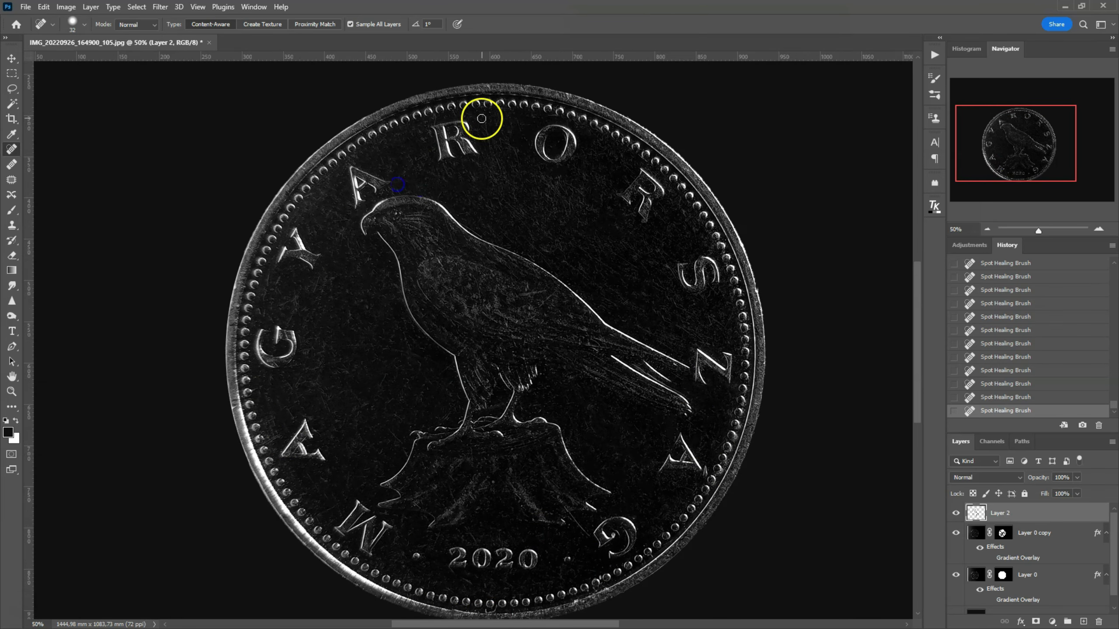
click(557, 179)
click(457, 580)
click(279, 285)
click(330, 388)
click(271, 397)
click(338, 280)
click(369, 311)
click(880, 272)
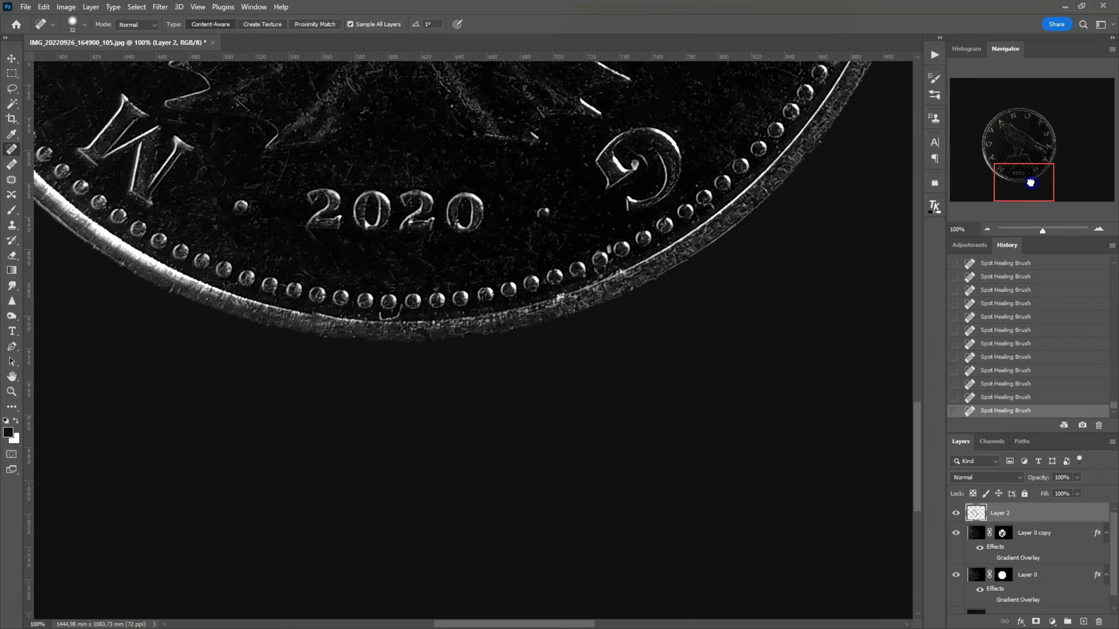
click(889, 190)
mouse_move(1019, 162)
mouse_down()
mouse_move(1002, 166)
mouse_move(1022, 144)
mouse_up()
click(988, 229)
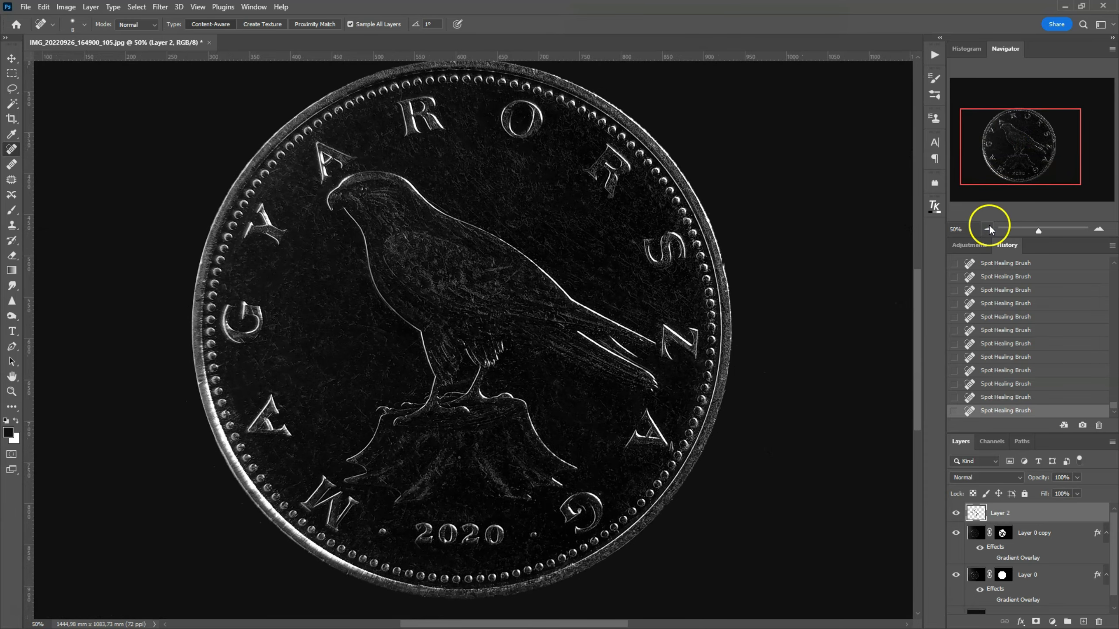
click(985, 229)
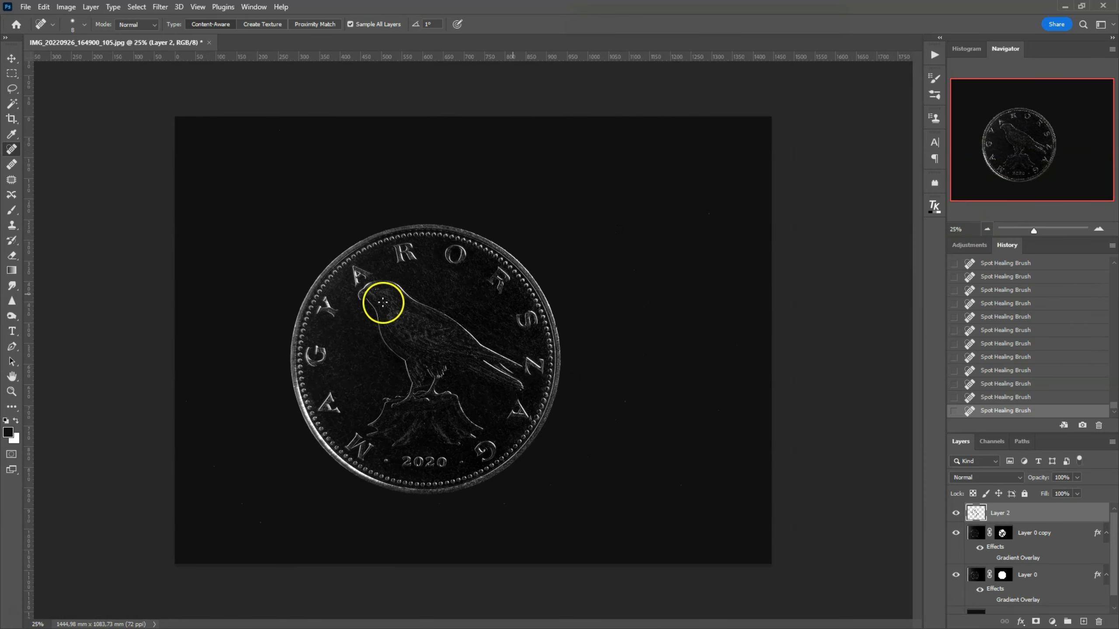
Crop the image to a 1:1 square with the coin centred, then fit it to the window
click(11, 123)
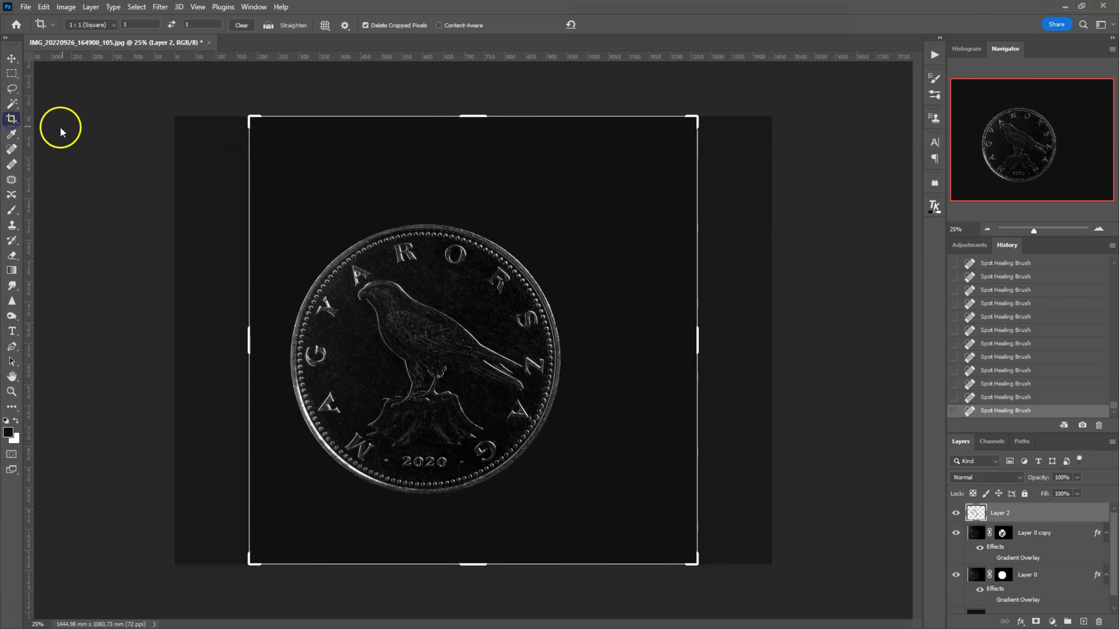
click(91, 24)
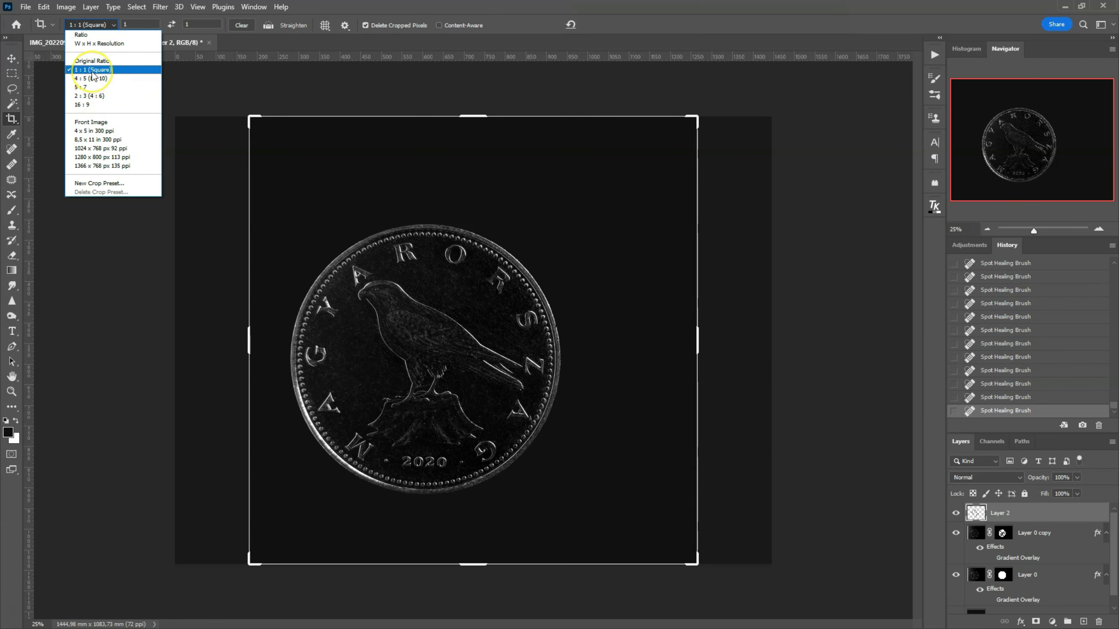
click(92, 70)
drag(696, 139, 670, 142)
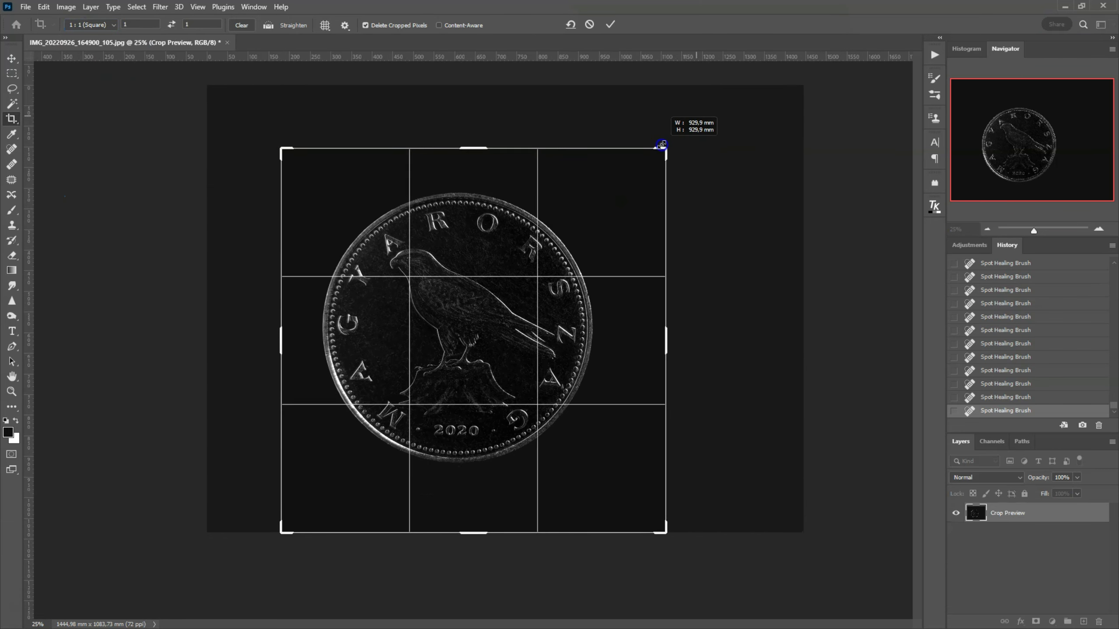
drag(626, 319, 642, 332)
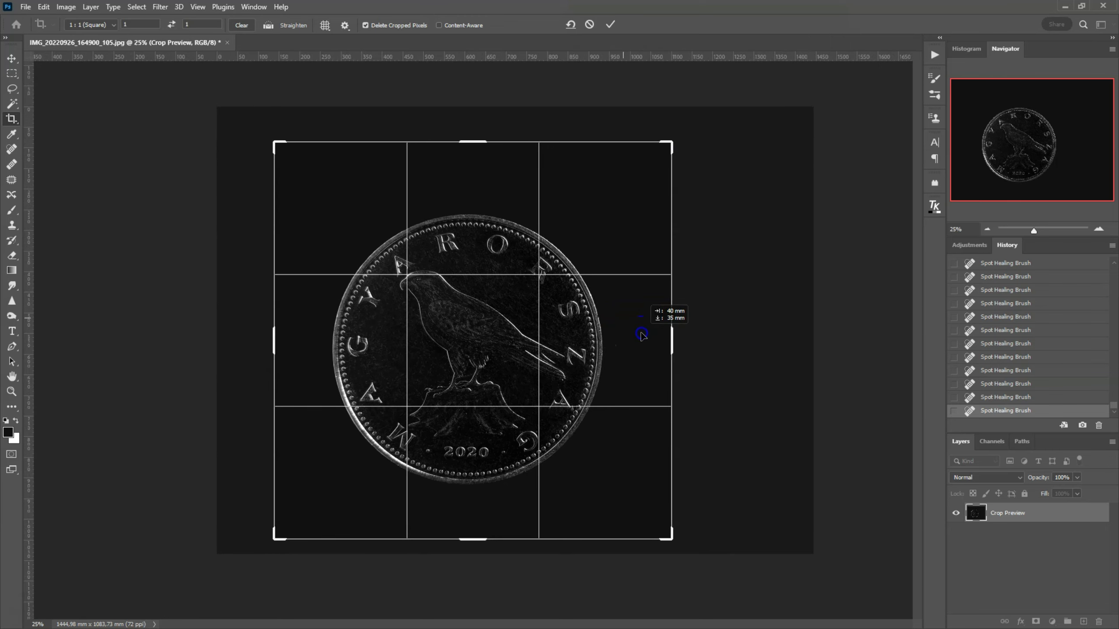
drag(642, 331, 642, 330)
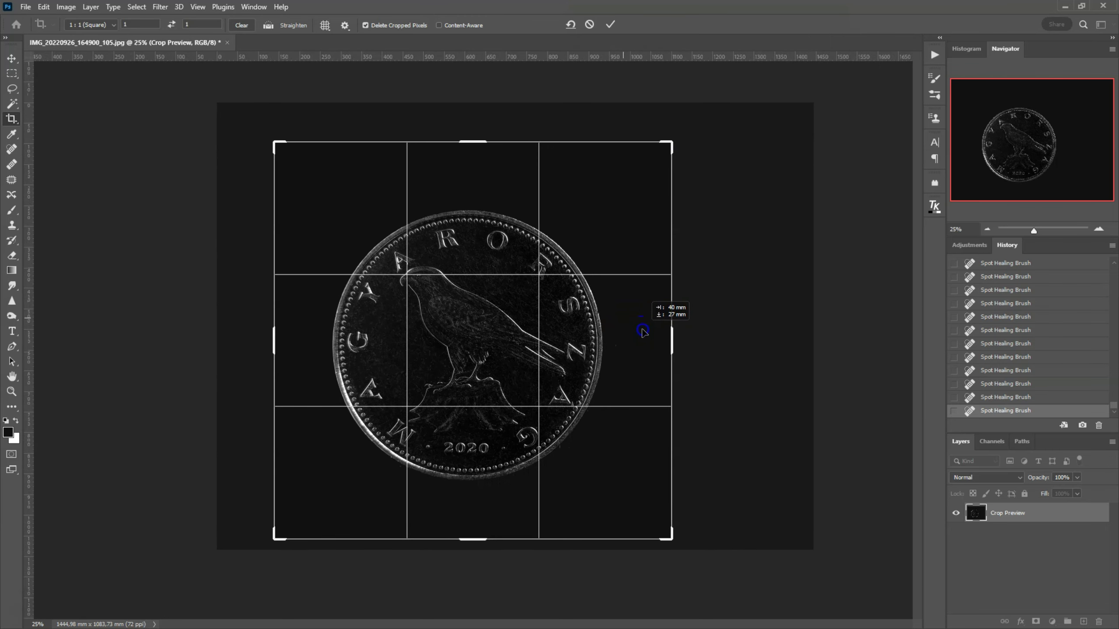
click(331, 7)
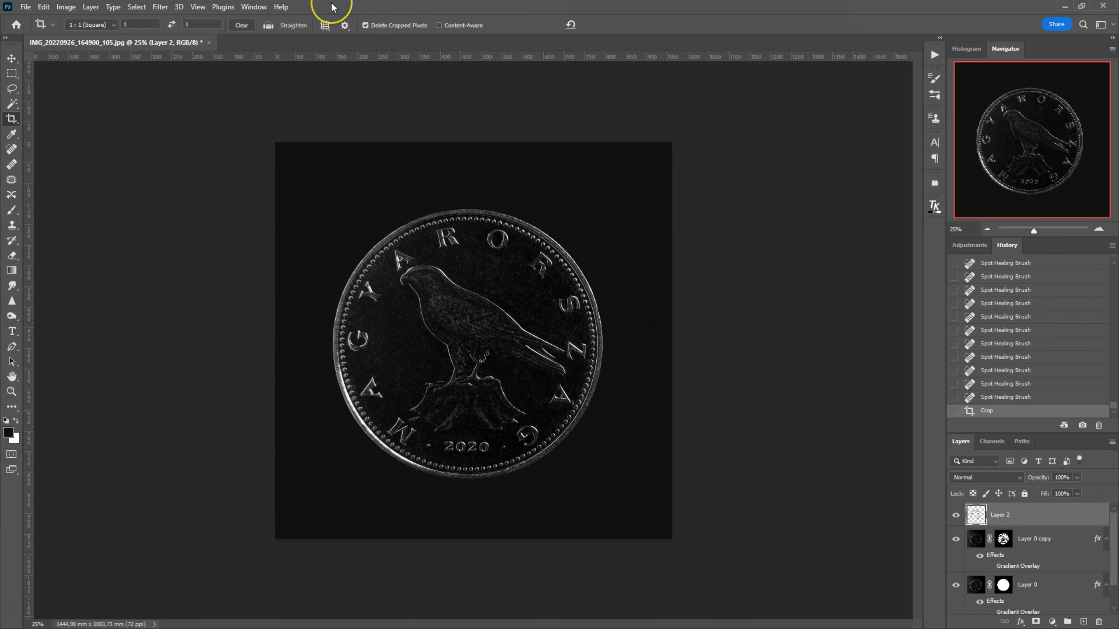
key(ctrl+0)
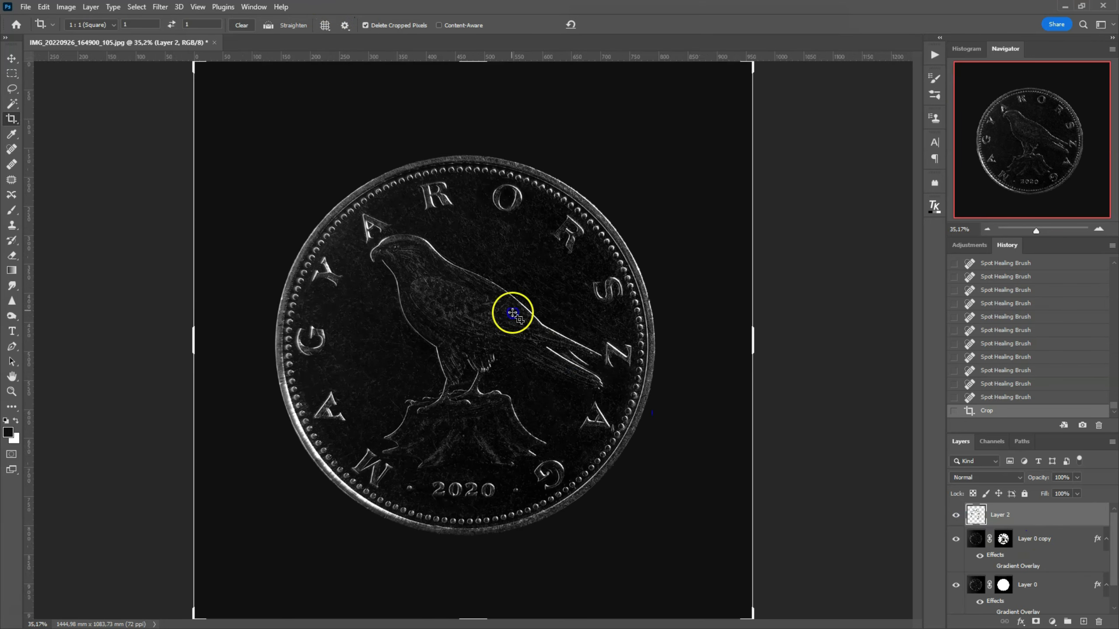
Compare the Gradient Overlay effects, copy Layer 0's layer style, and hide its overlay
click(991, 567)
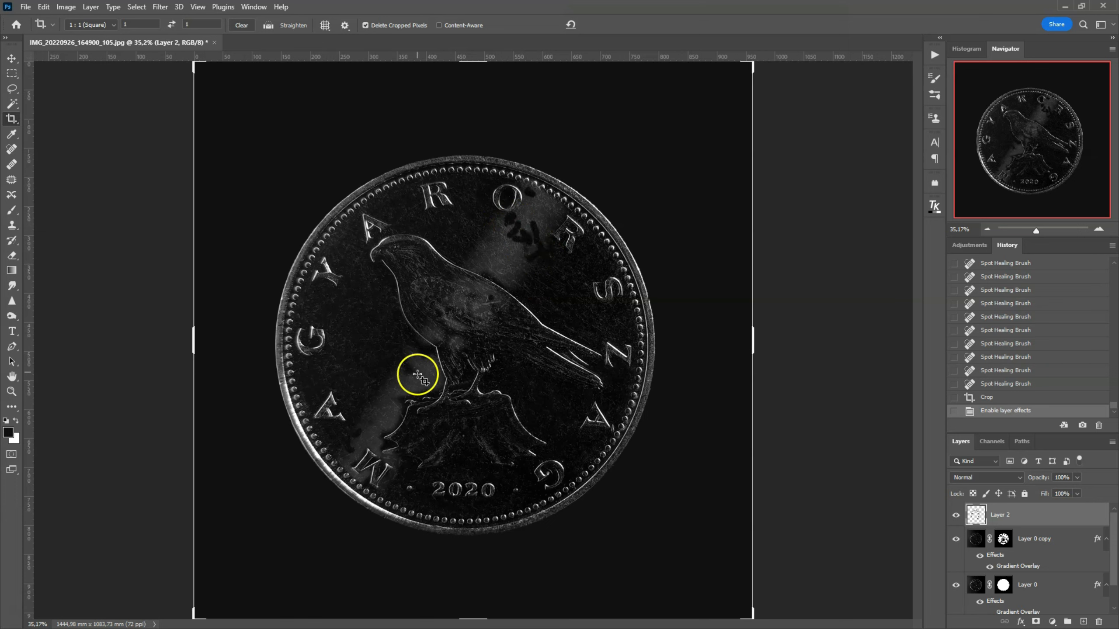
click(991, 567)
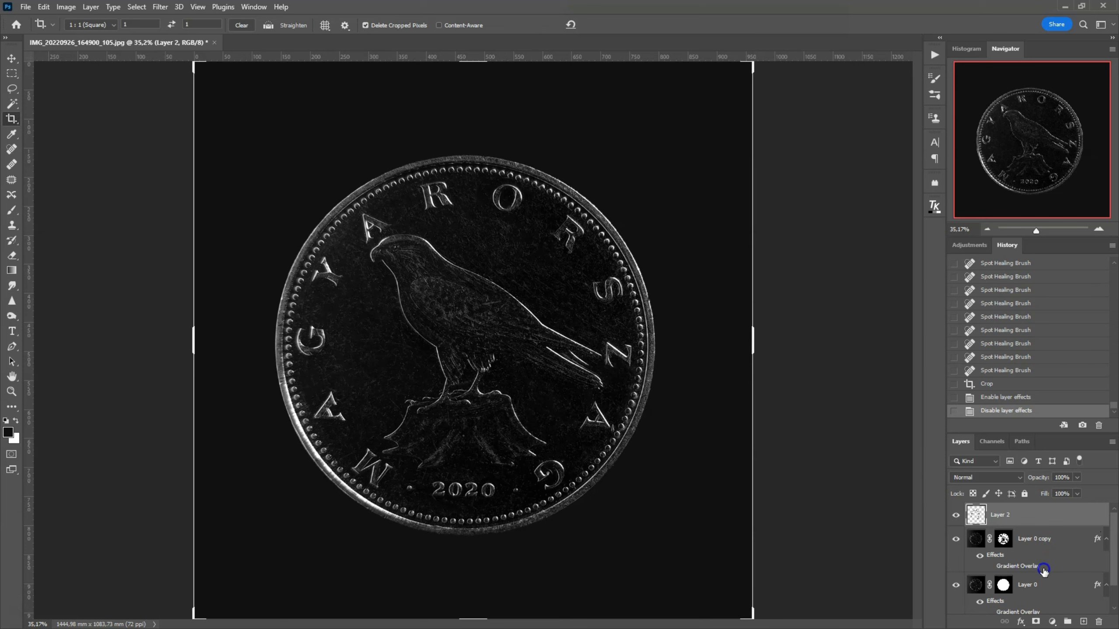
scroll(1024, 586, down, 1)
click(990, 584)
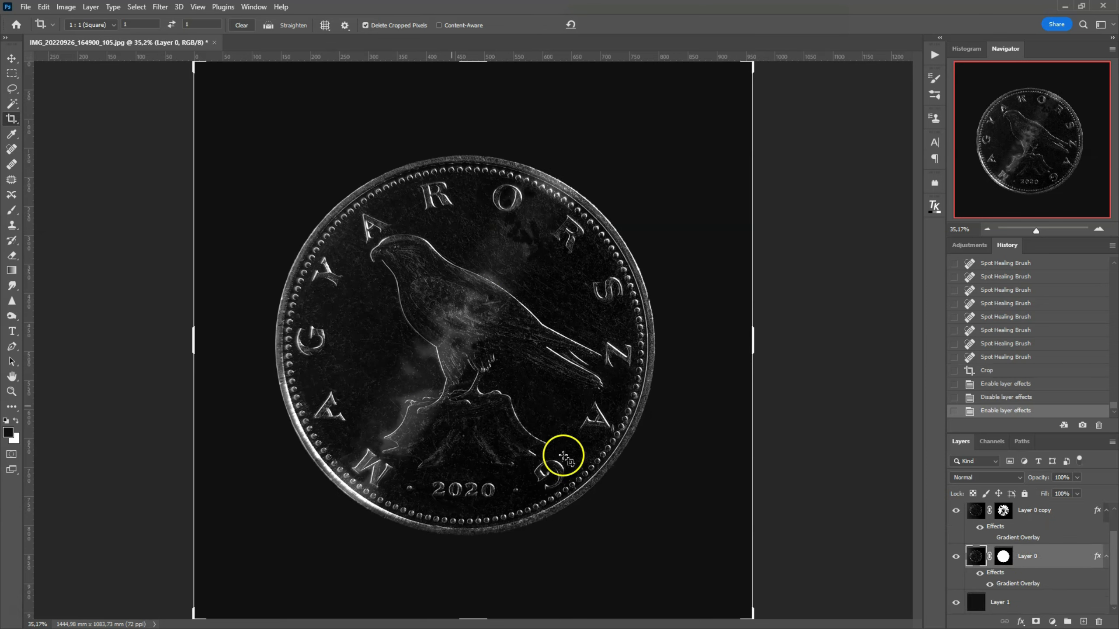
click(1053, 560)
right_click(1053, 560)
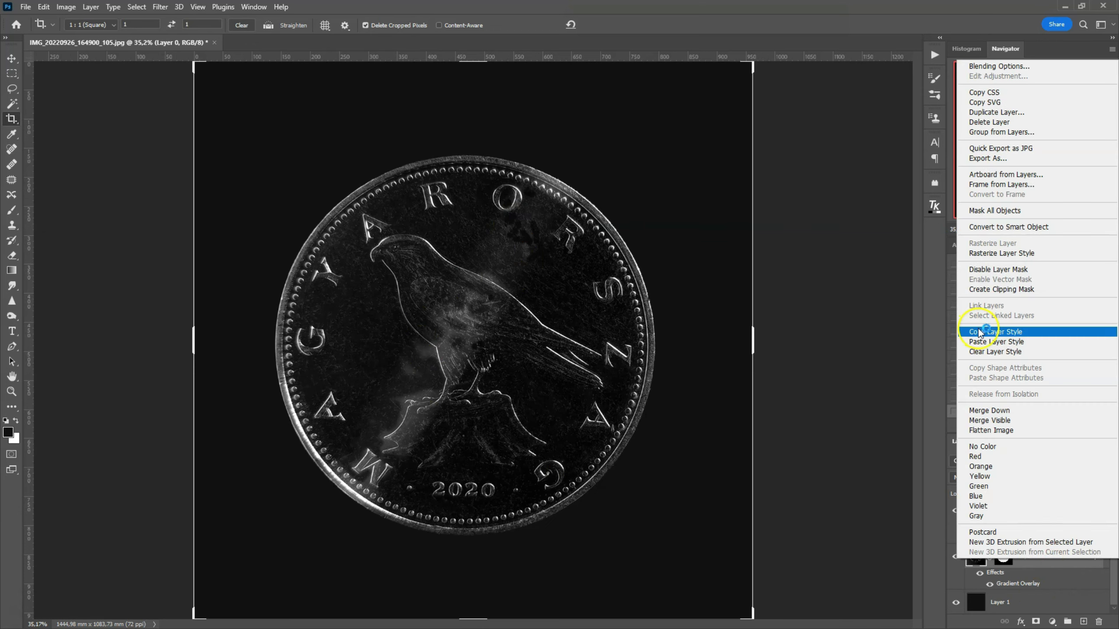
click(997, 335)
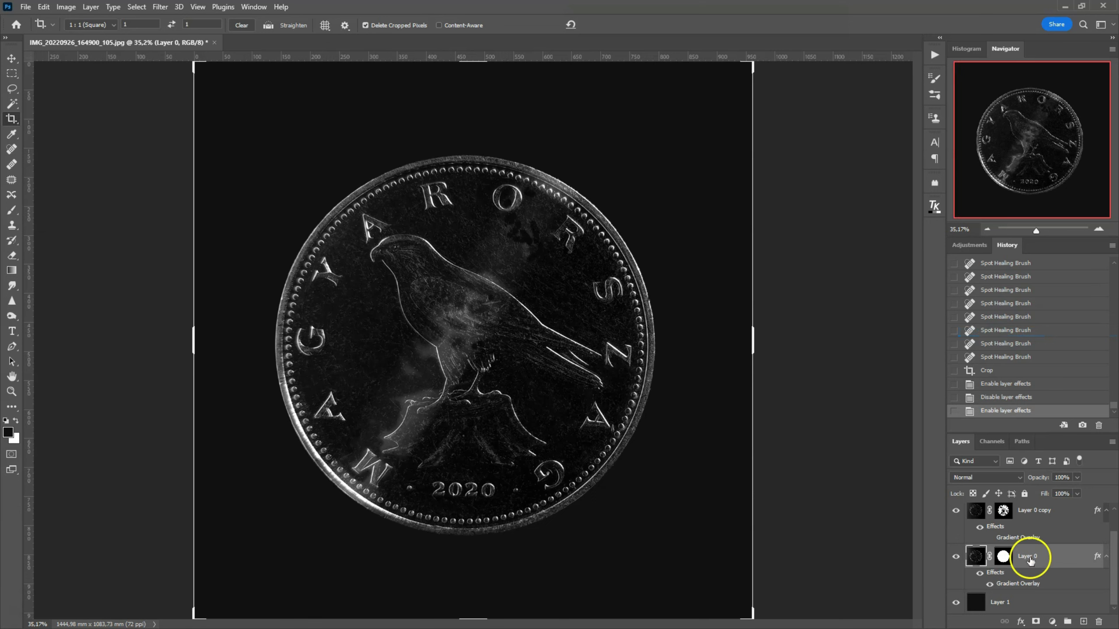
click(990, 584)
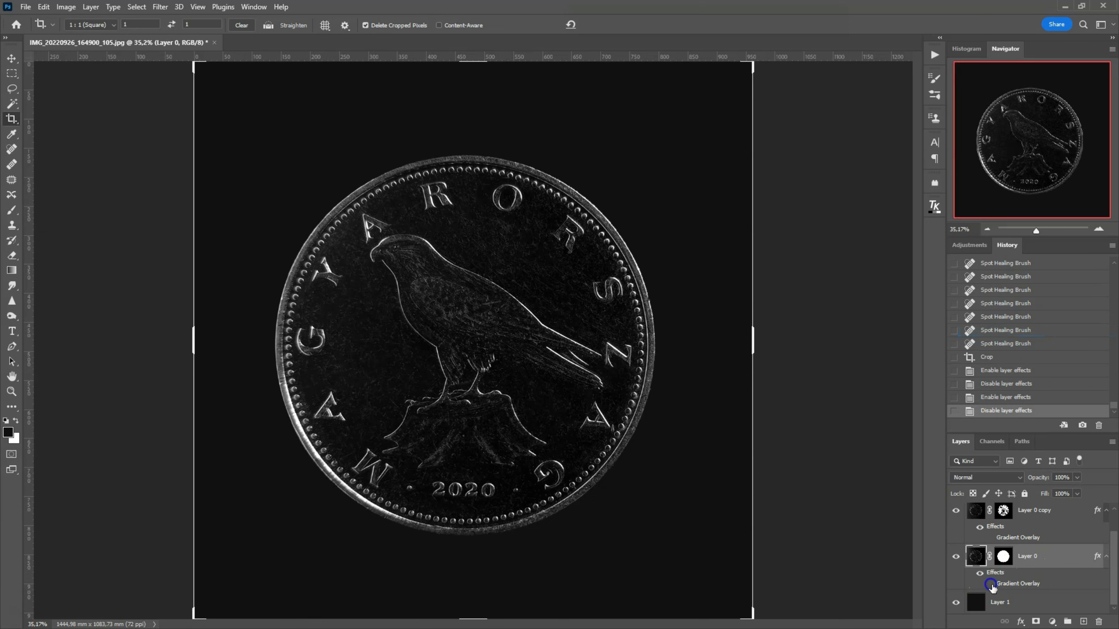
Select Layer 2, Layer 0 copy and Layer 0 together
key(ctrl+shift+alt+n)
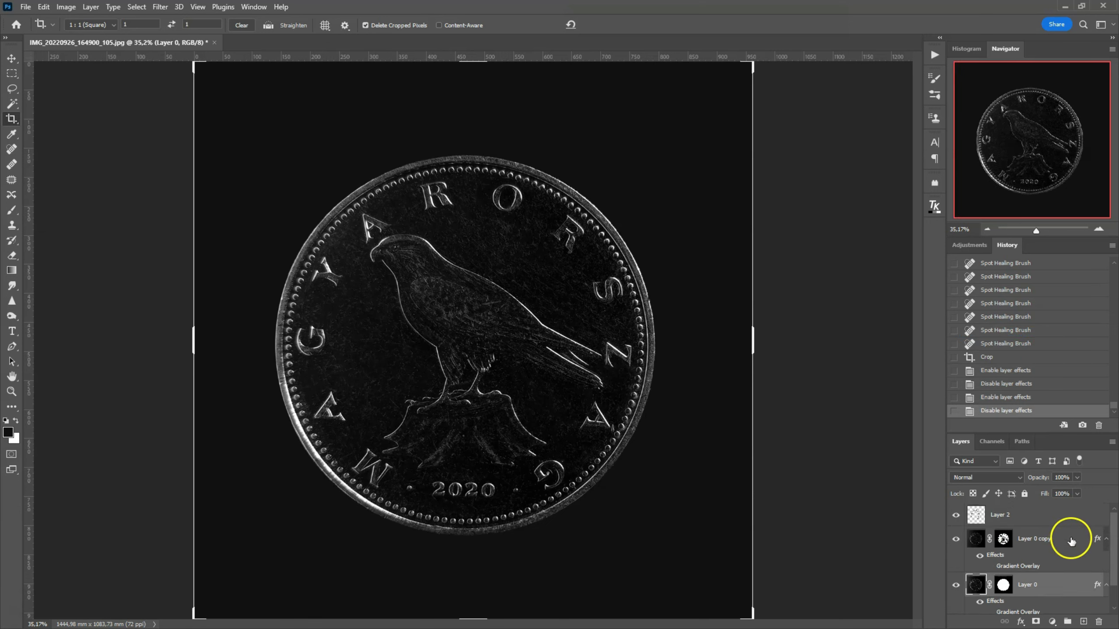
click(1050, 514)
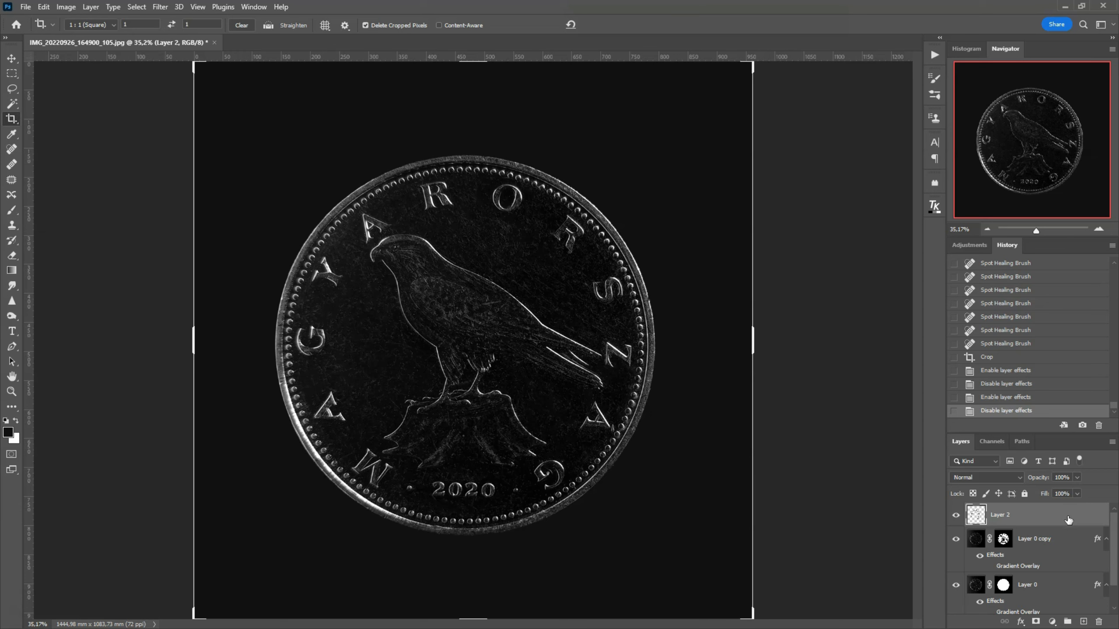
ctrl+click(1068, 540)
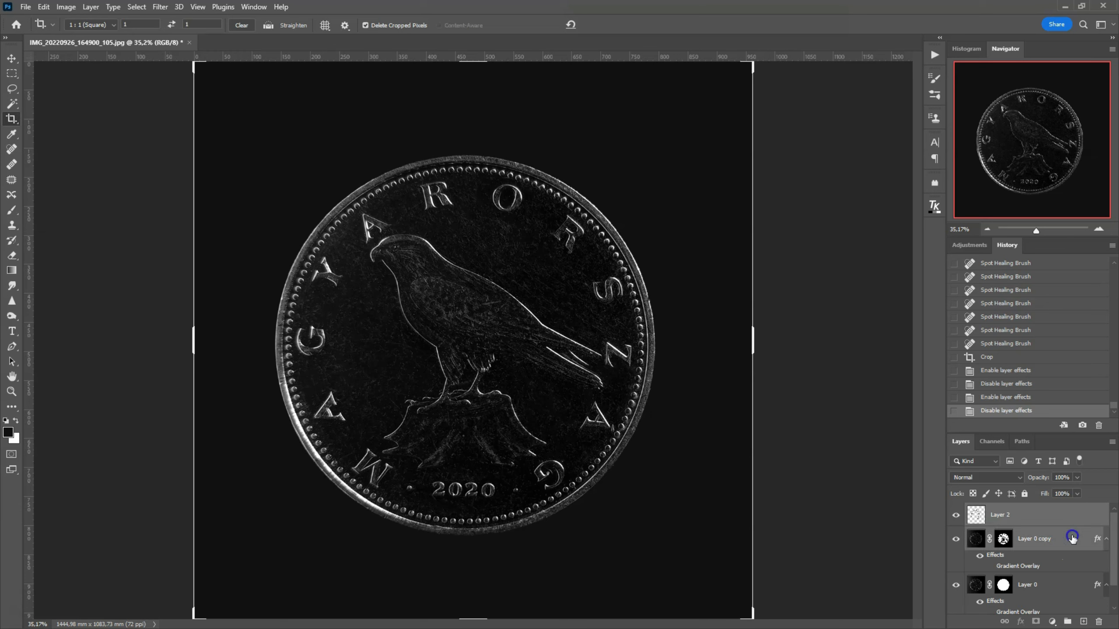
ctrl+click(1079, 585)
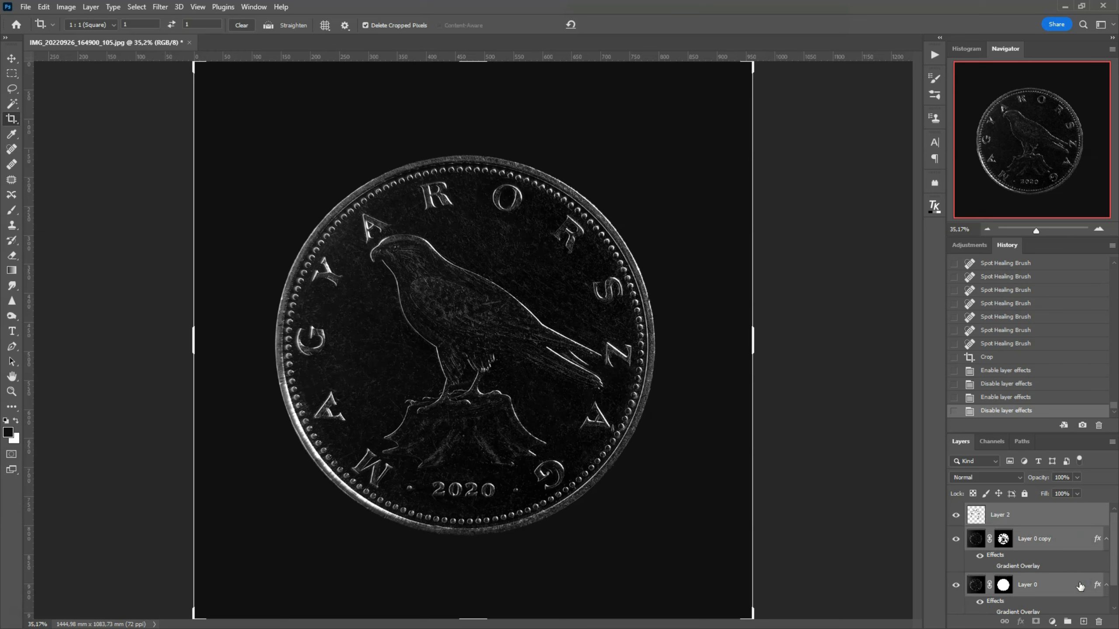
Merge the three selected layers into Layer 2 and paste the copied gradient overlay style onto it
right_click(1079, 586)
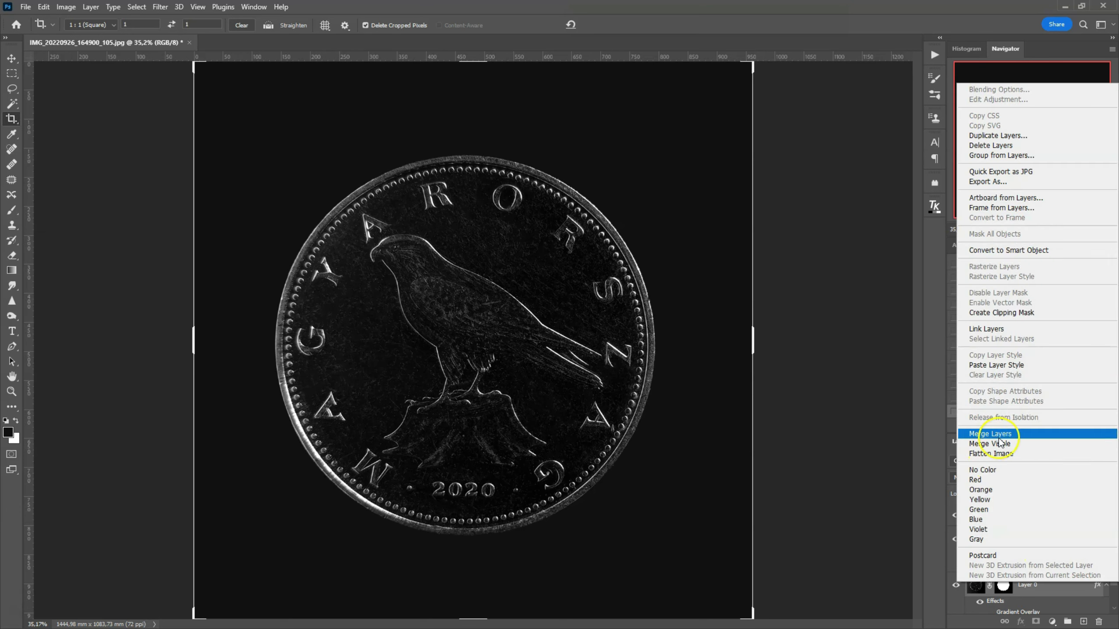
click(1008, 435)
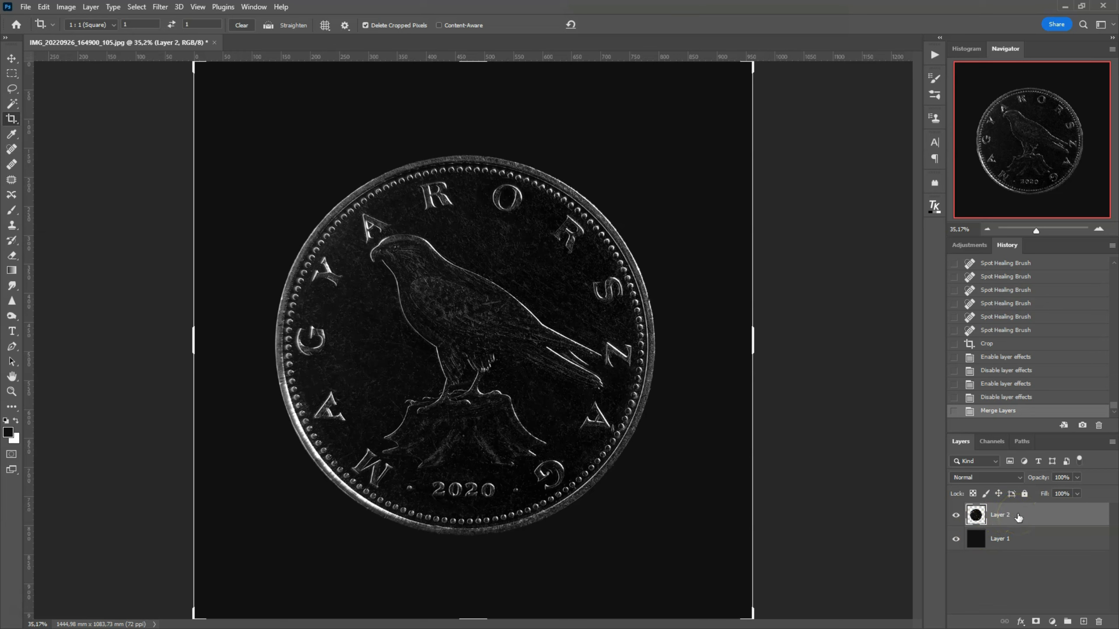
right_click(1045, 514)
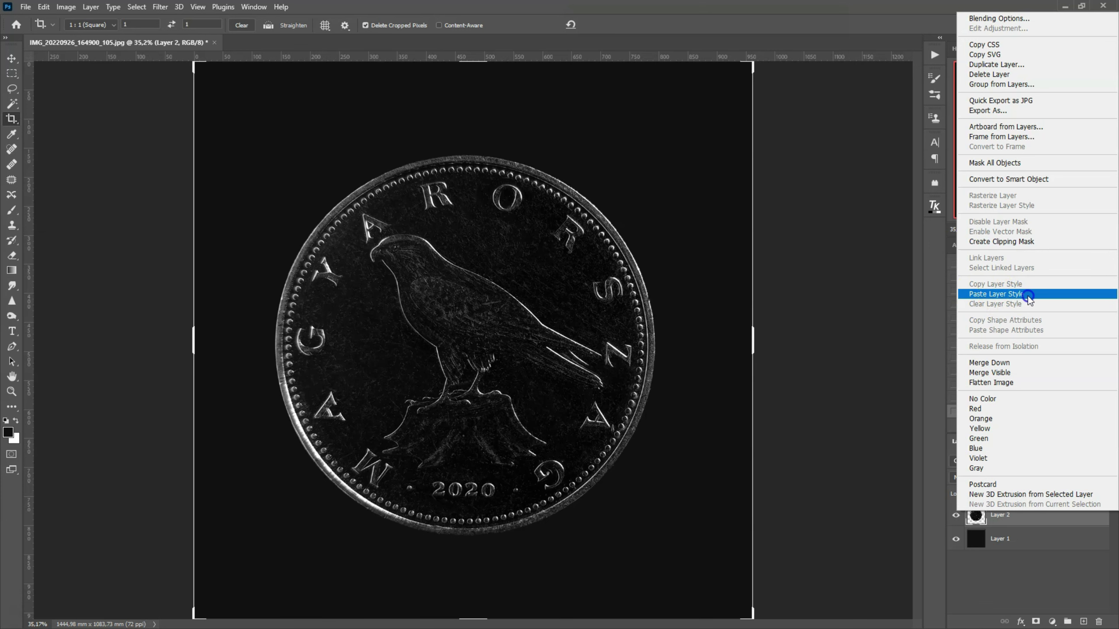
click(1027, 294)
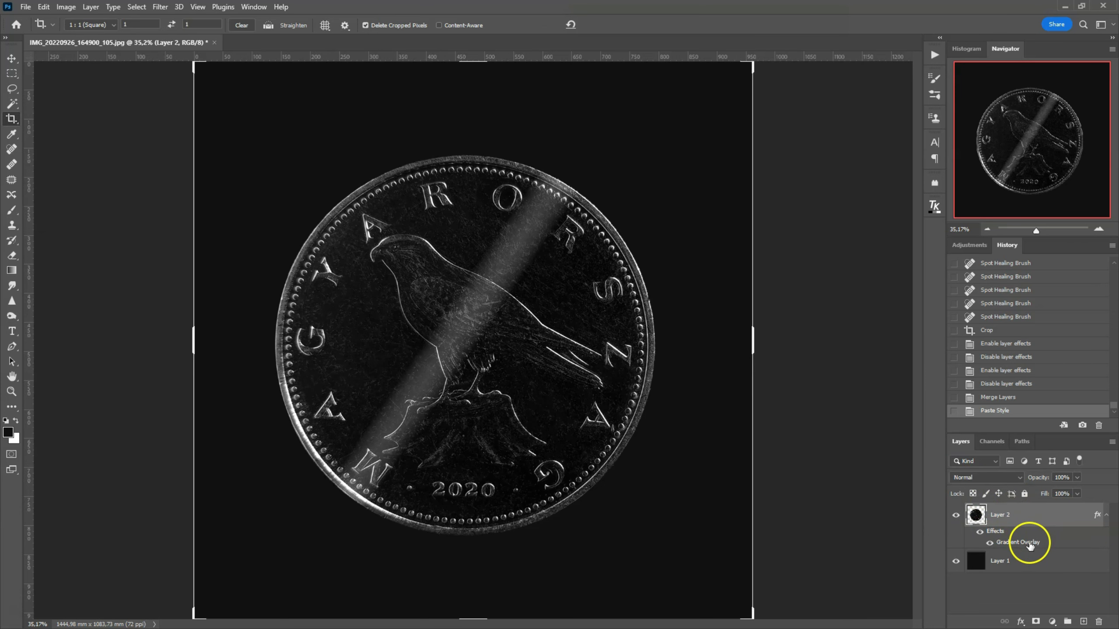
Set Layer 2's Gradient Overlay scale to 18% and drag the light streak to a new position
double_click(1035, 543)
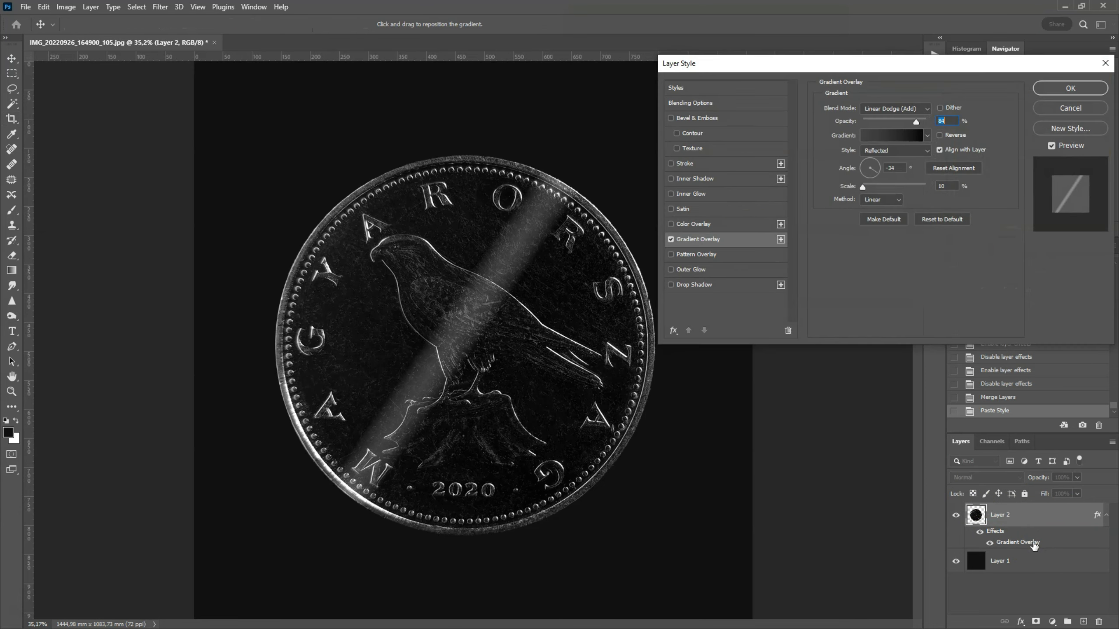
drag(862, 187, 866, 191)
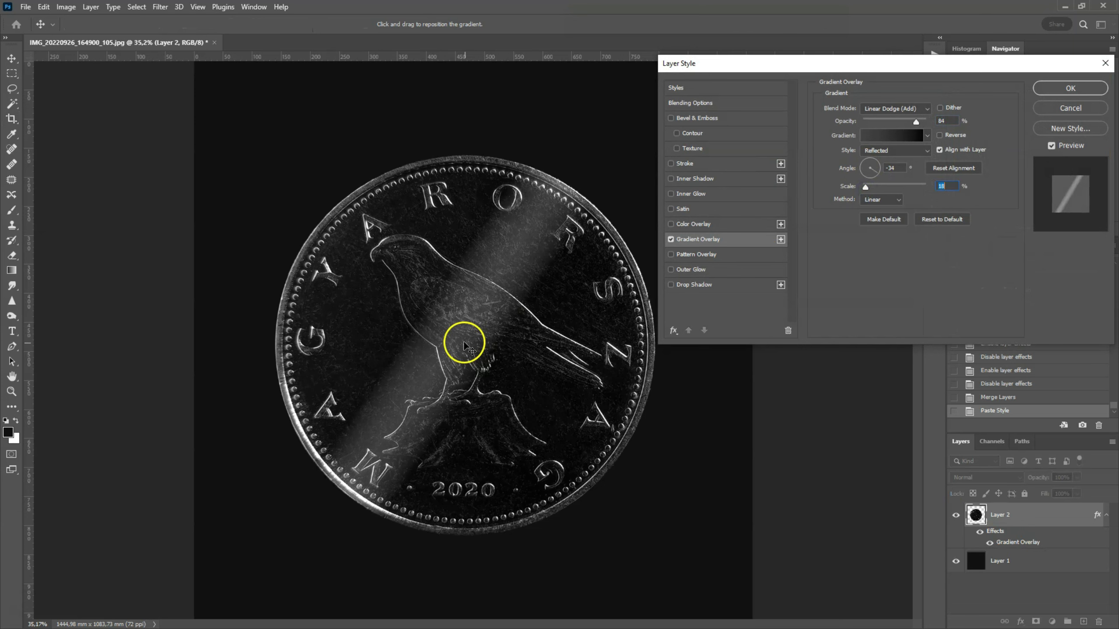
drag(464, 342, 473, 350)
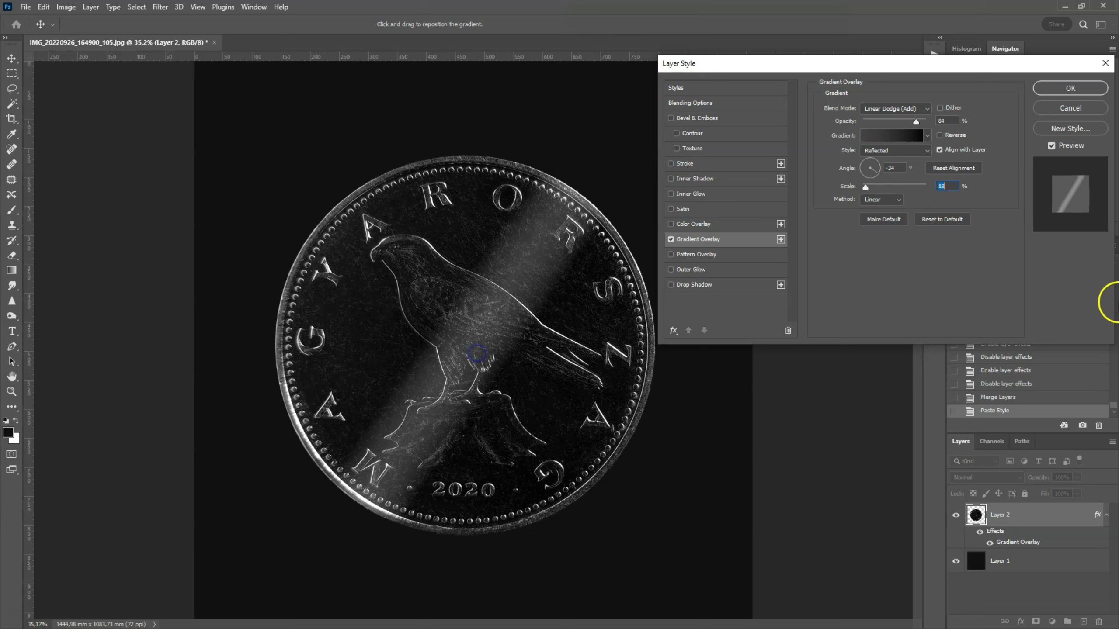
click(1071, 89)
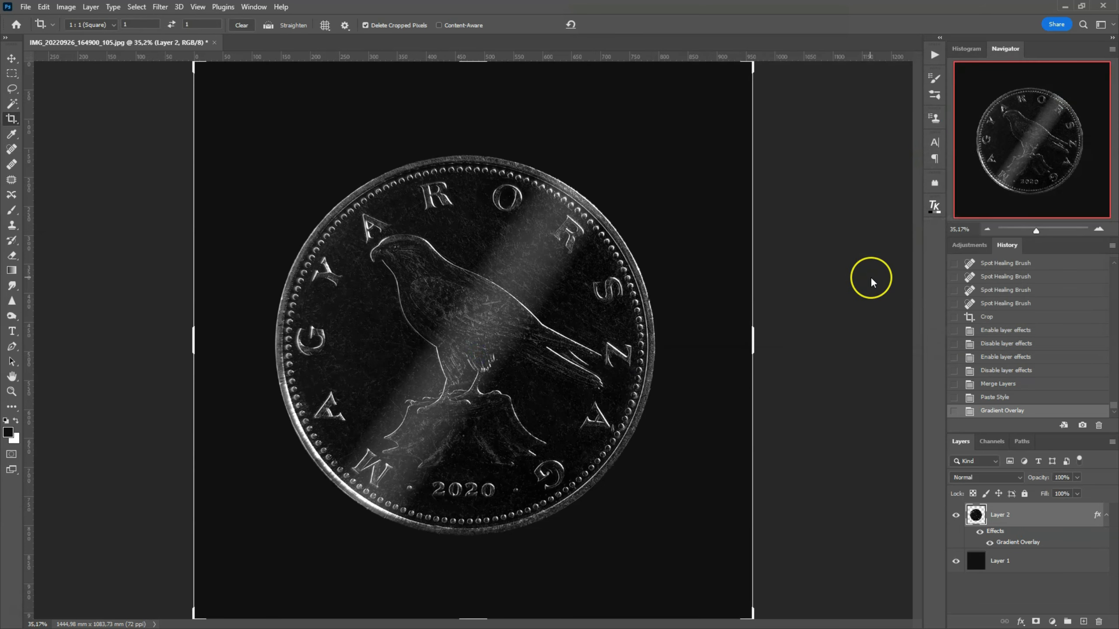